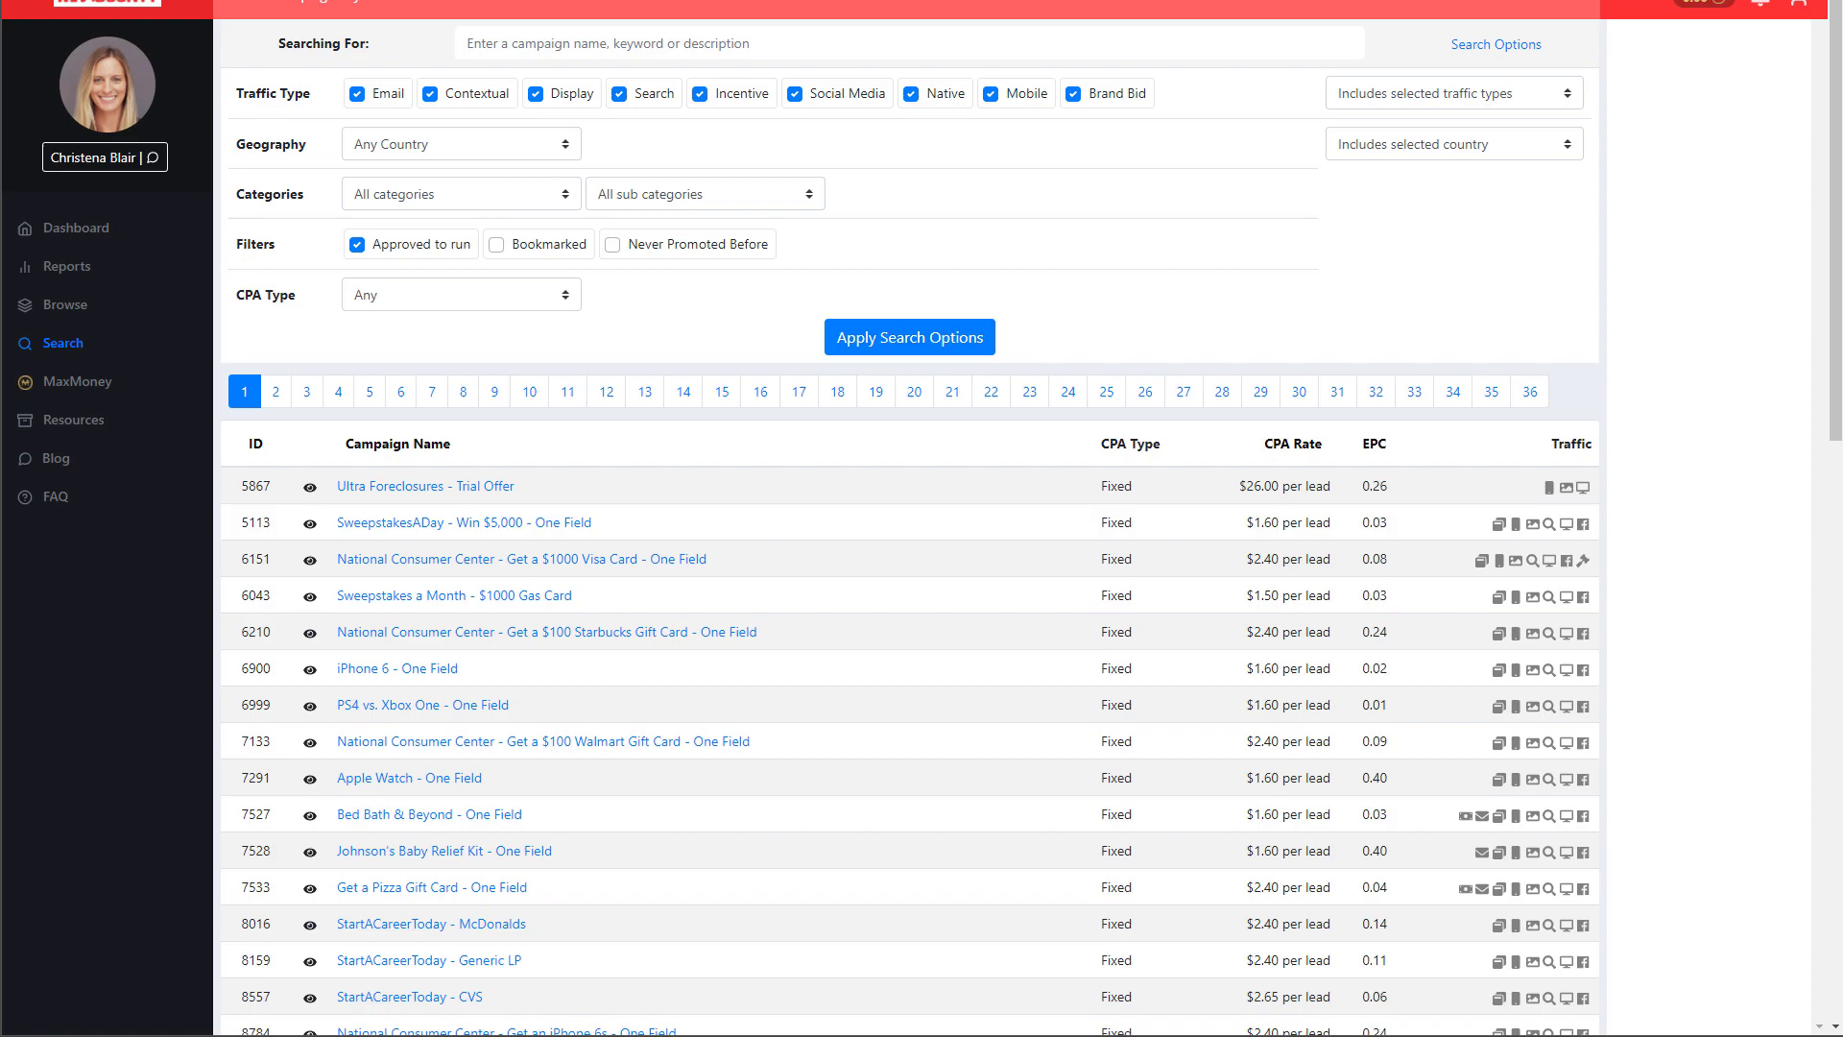
Look through the MaxBounty campaign list and its search filters, comparing offer names, CPA rates, EPC and allowed traffic types.
scroll(922, 518, "up", 1)
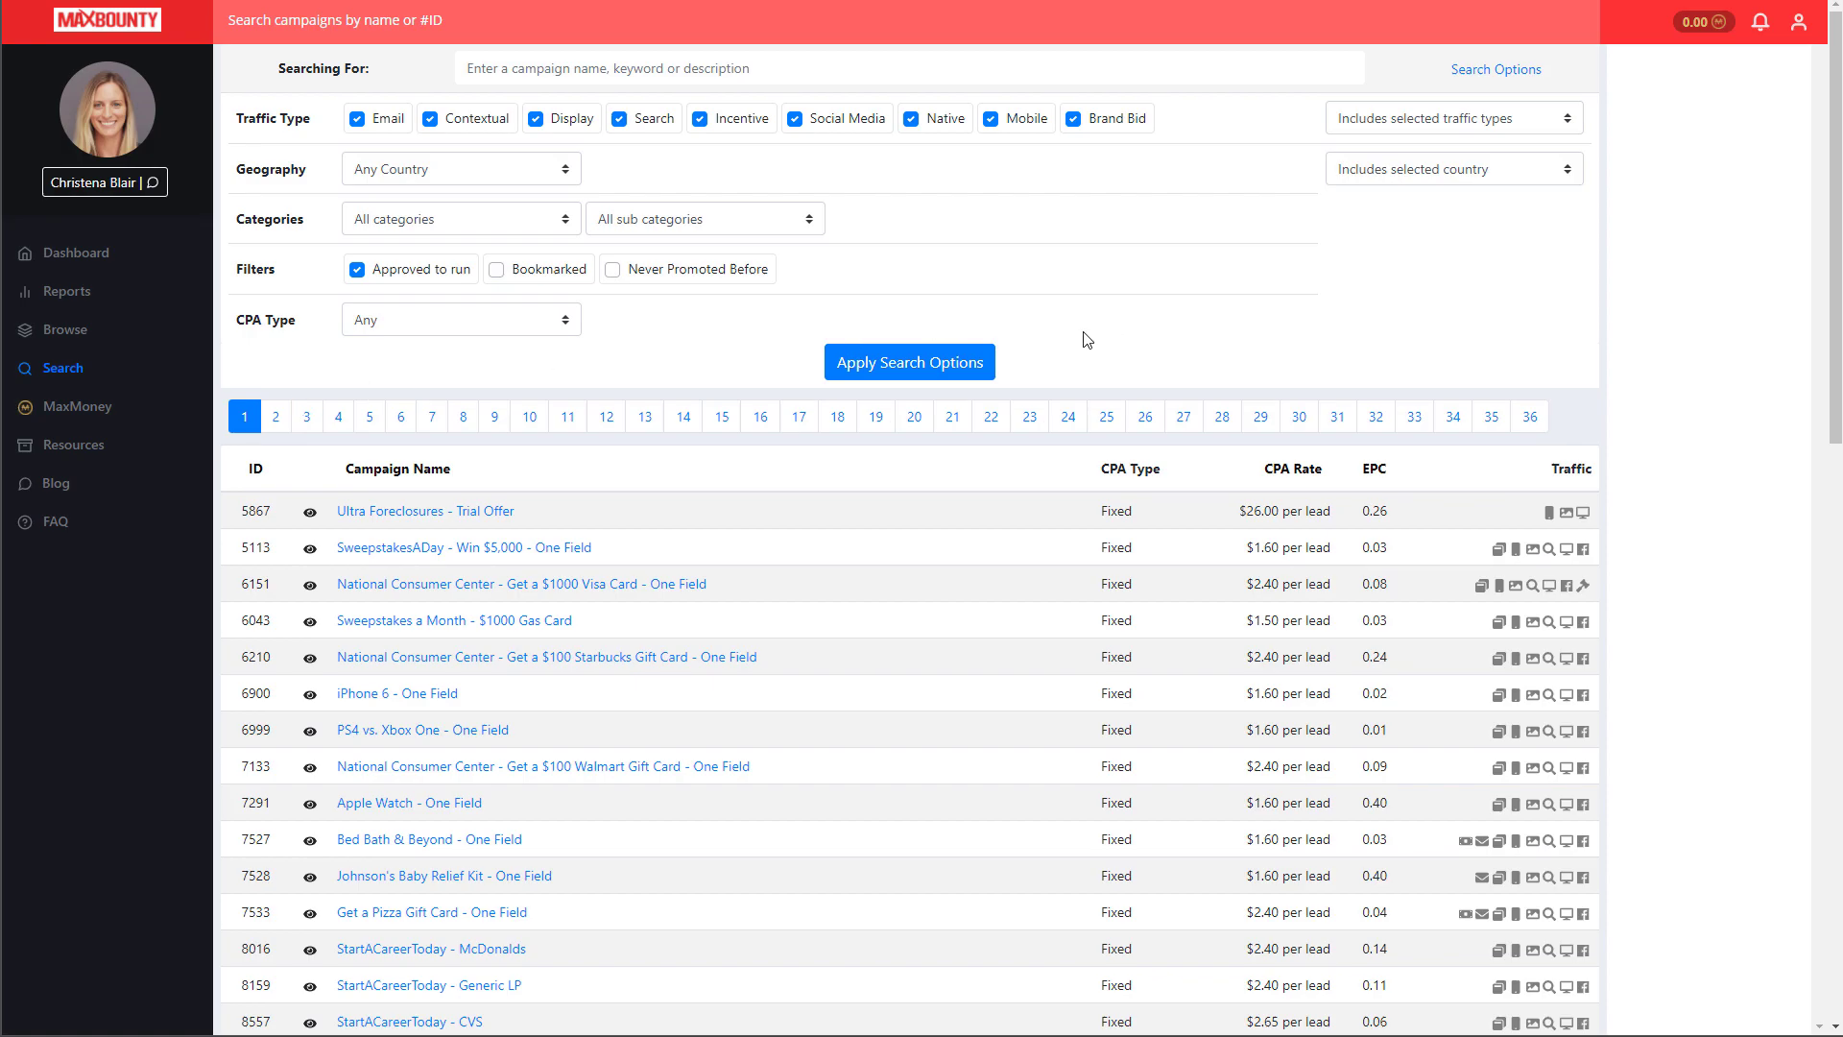
scroll(1063, 348, "down", 1)
scroll(1061, 343, "down", 4)
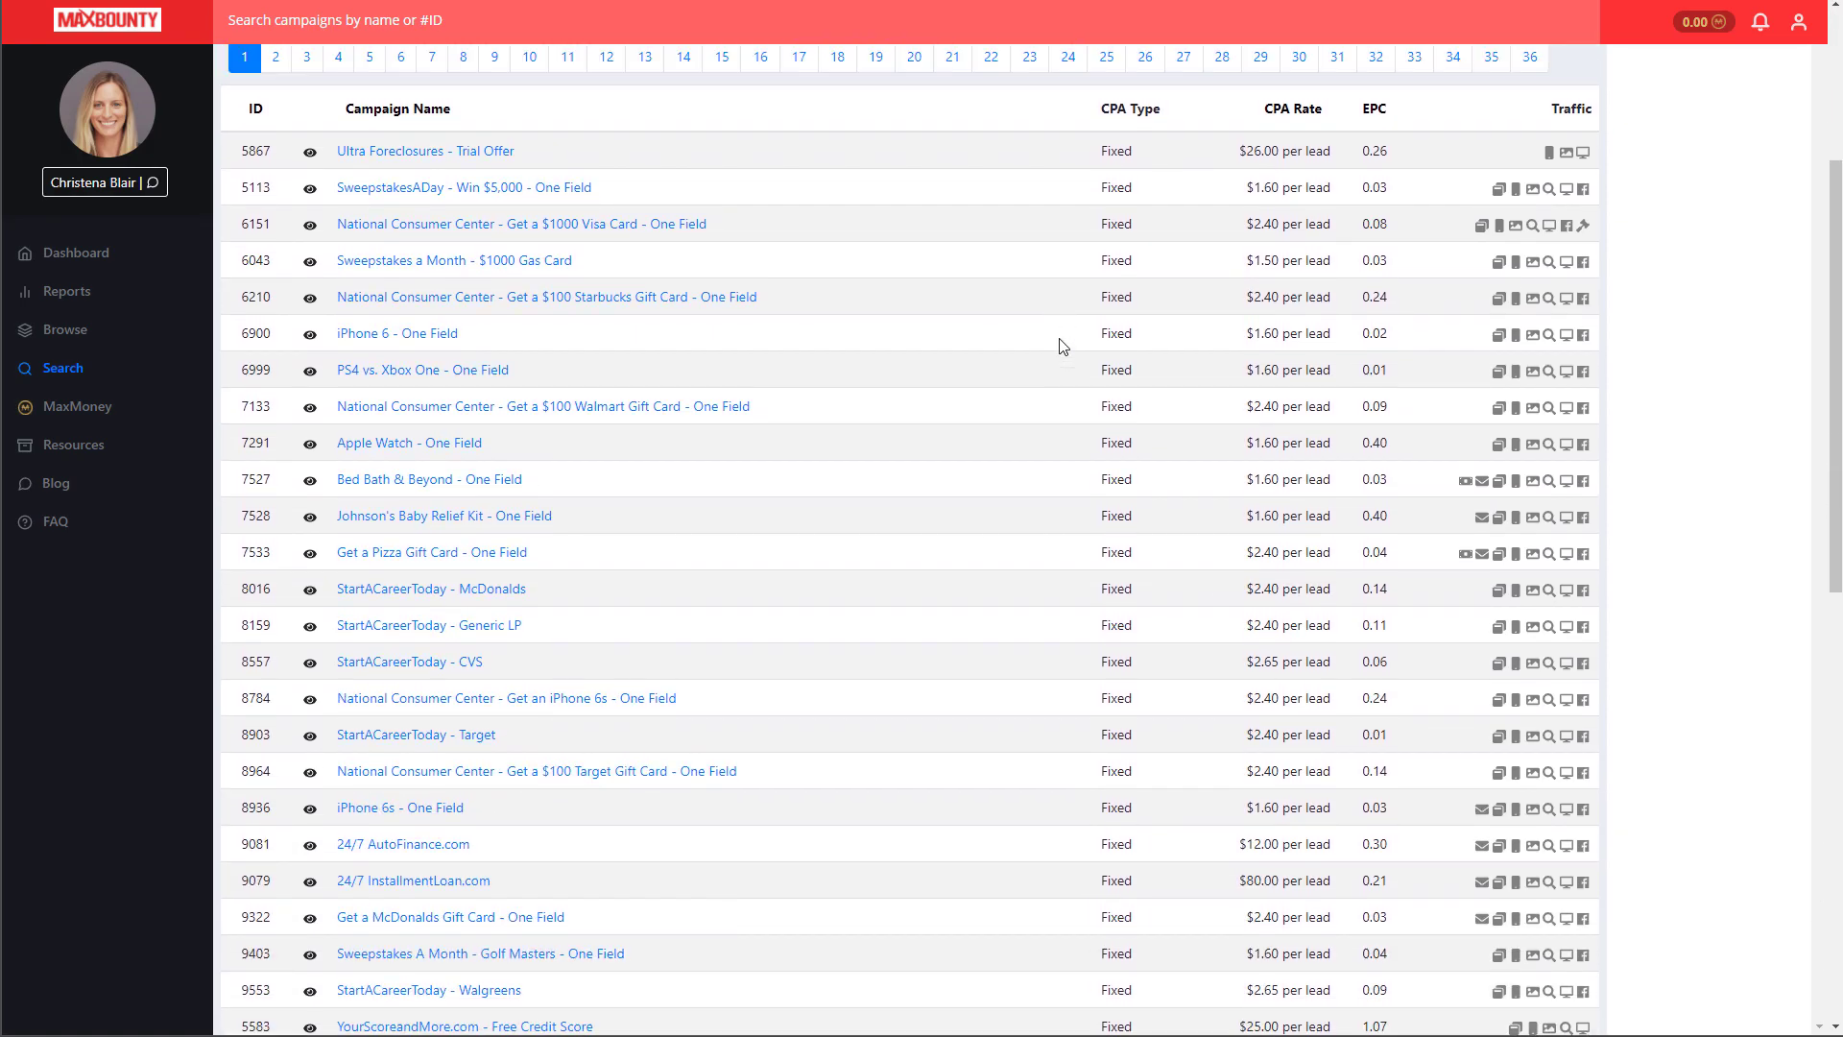
scroll(1061, 342, "up", 5)
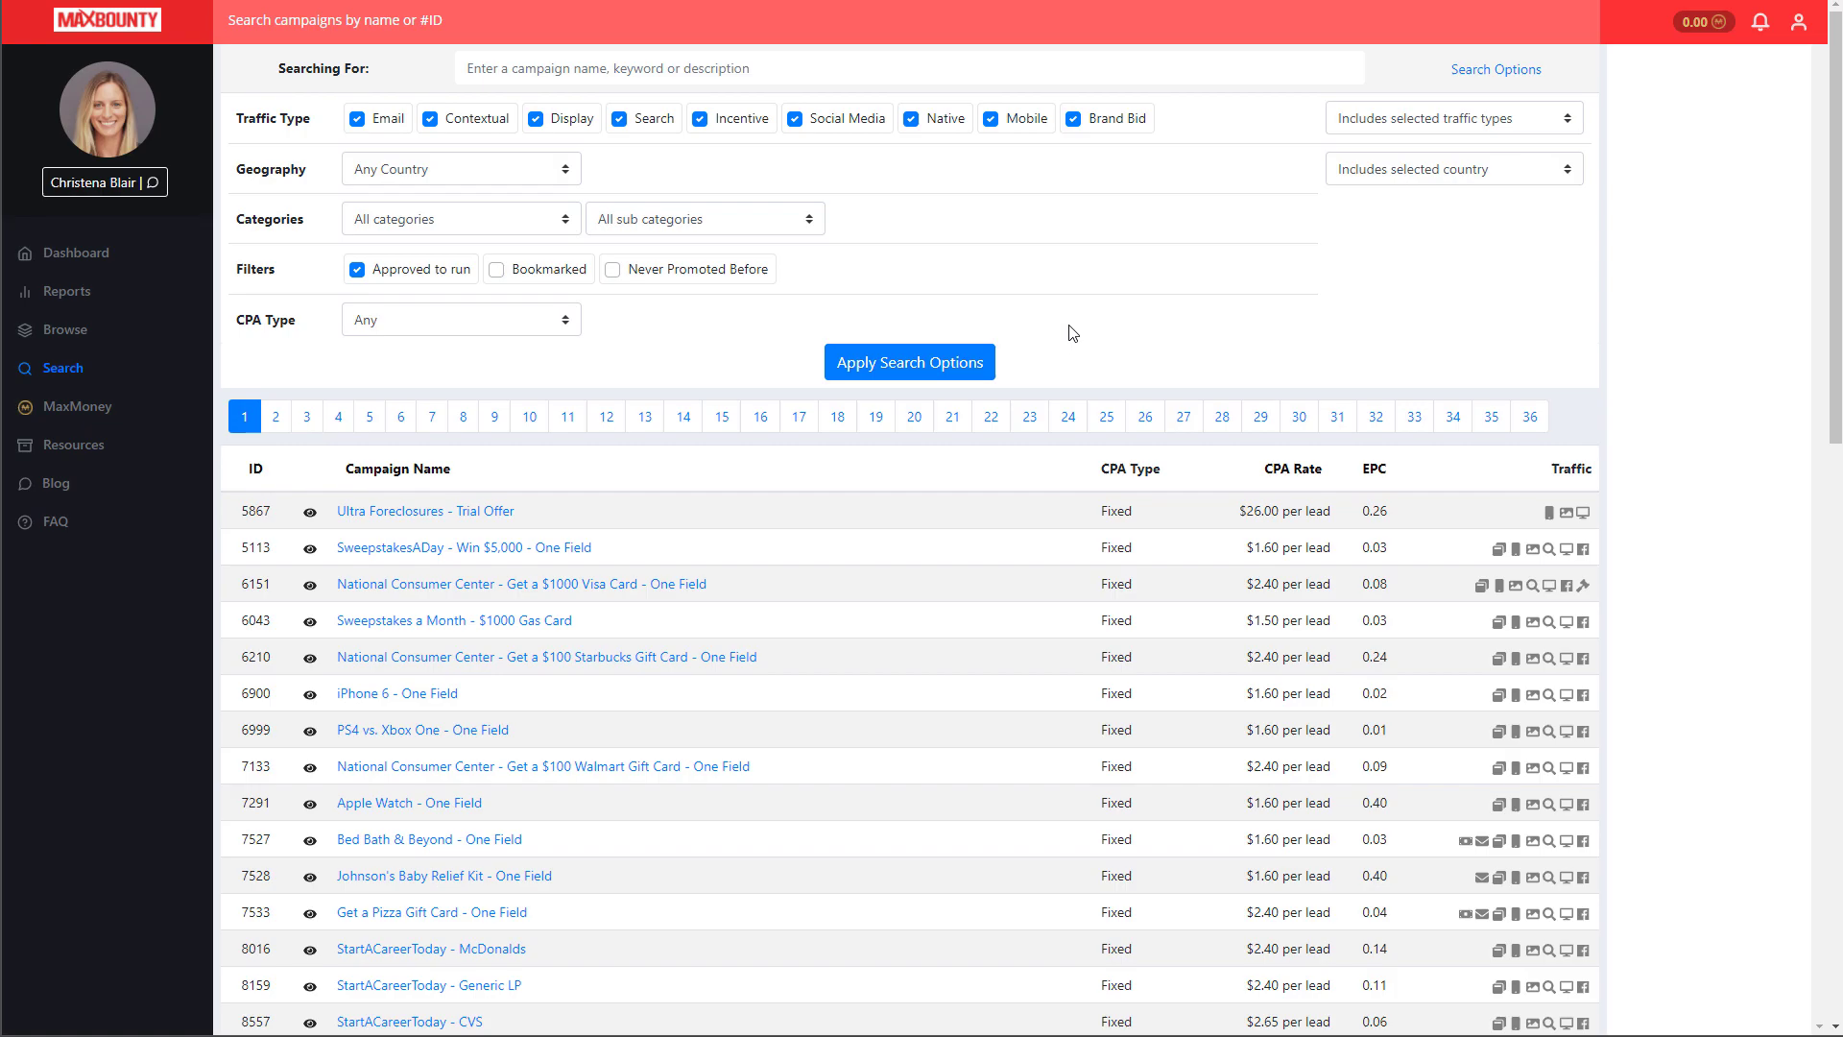
scroll(1065, 331, "down", 4)
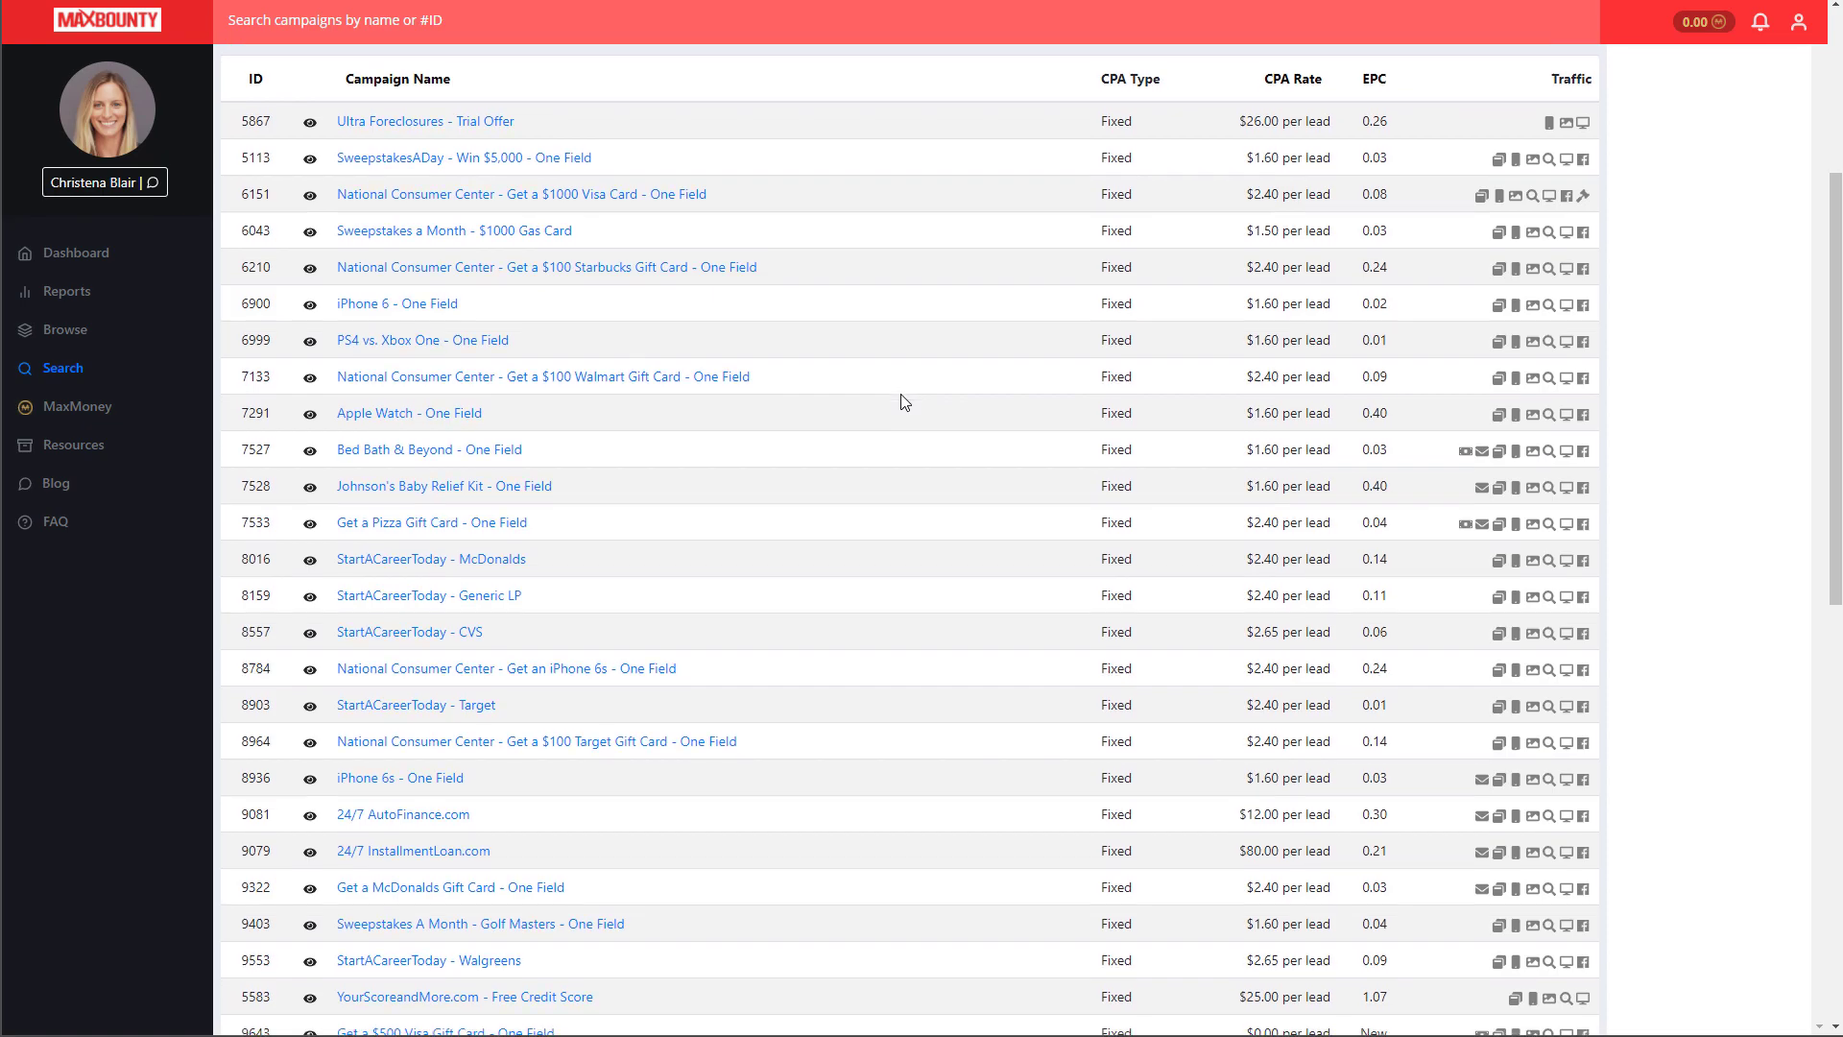
scroll(903, 401, "down", 6)
scroll(903, 401, "up", 7)
scroll(902, 402, "up", 3)
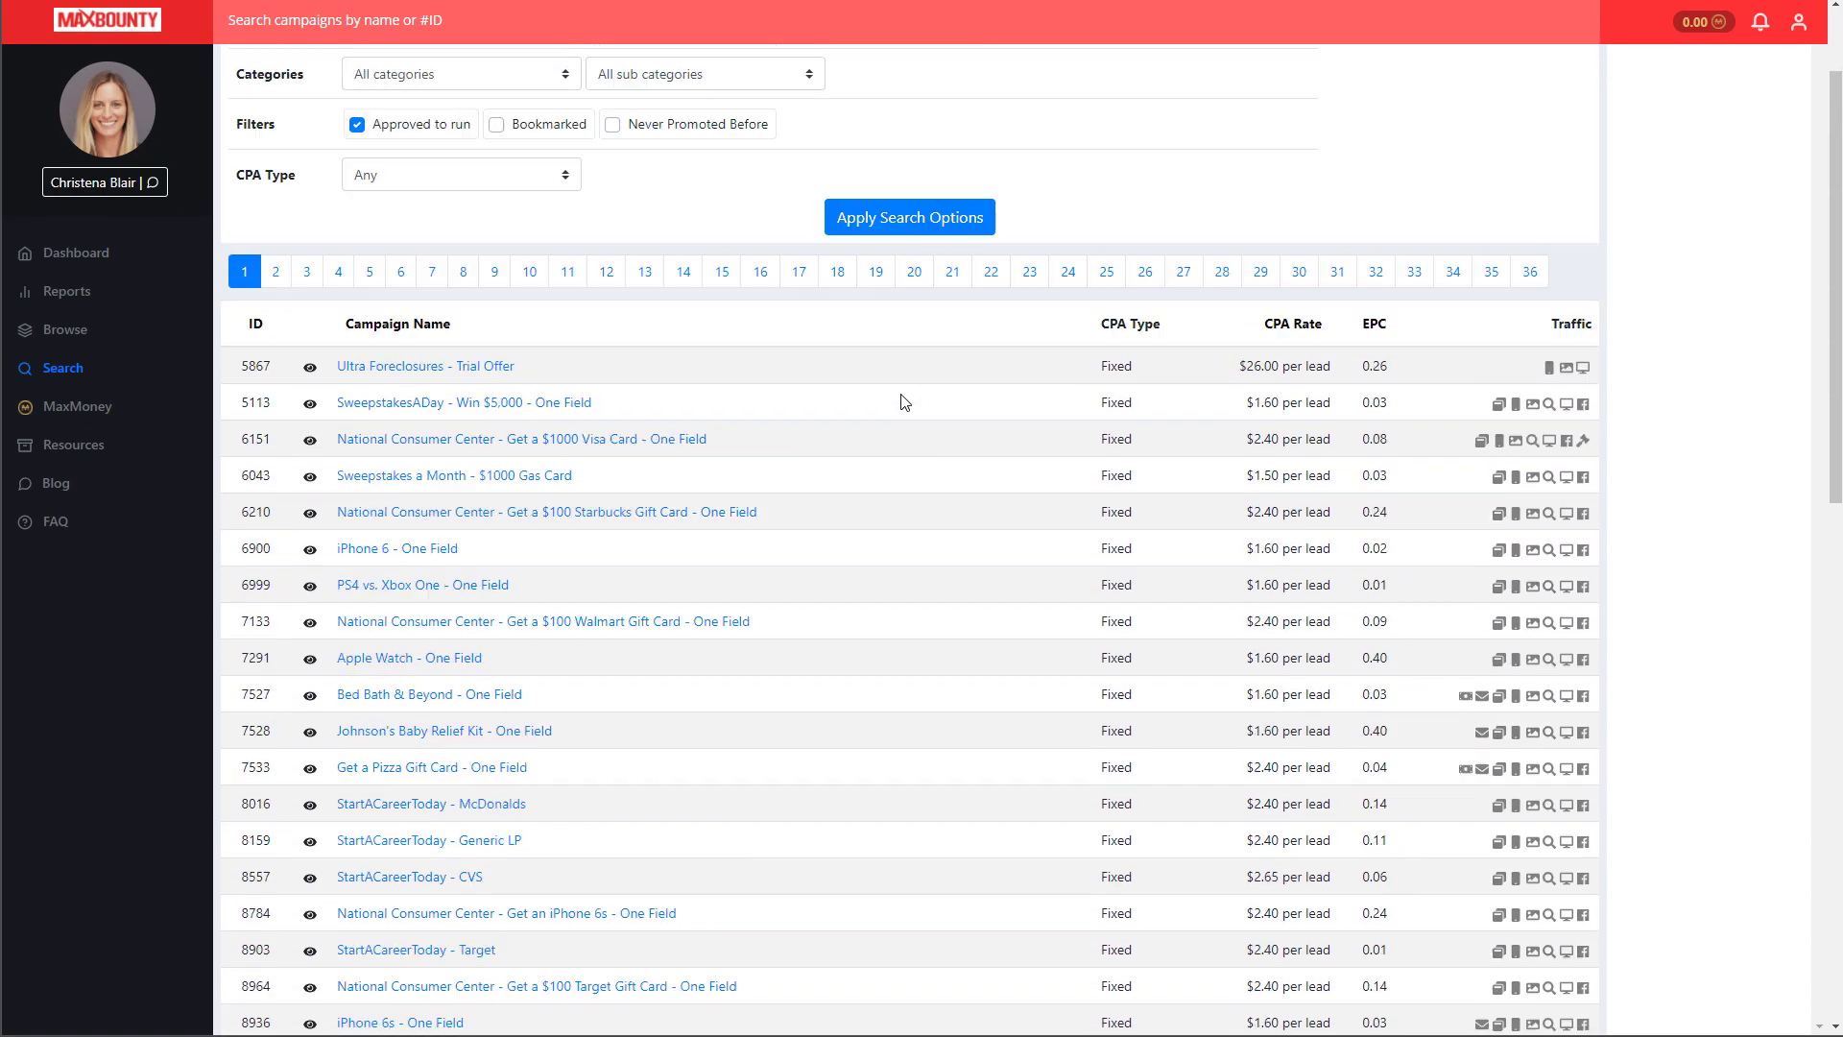
scroll(902, 401, "down", 2)
scroll(900, 403, "up", 2)
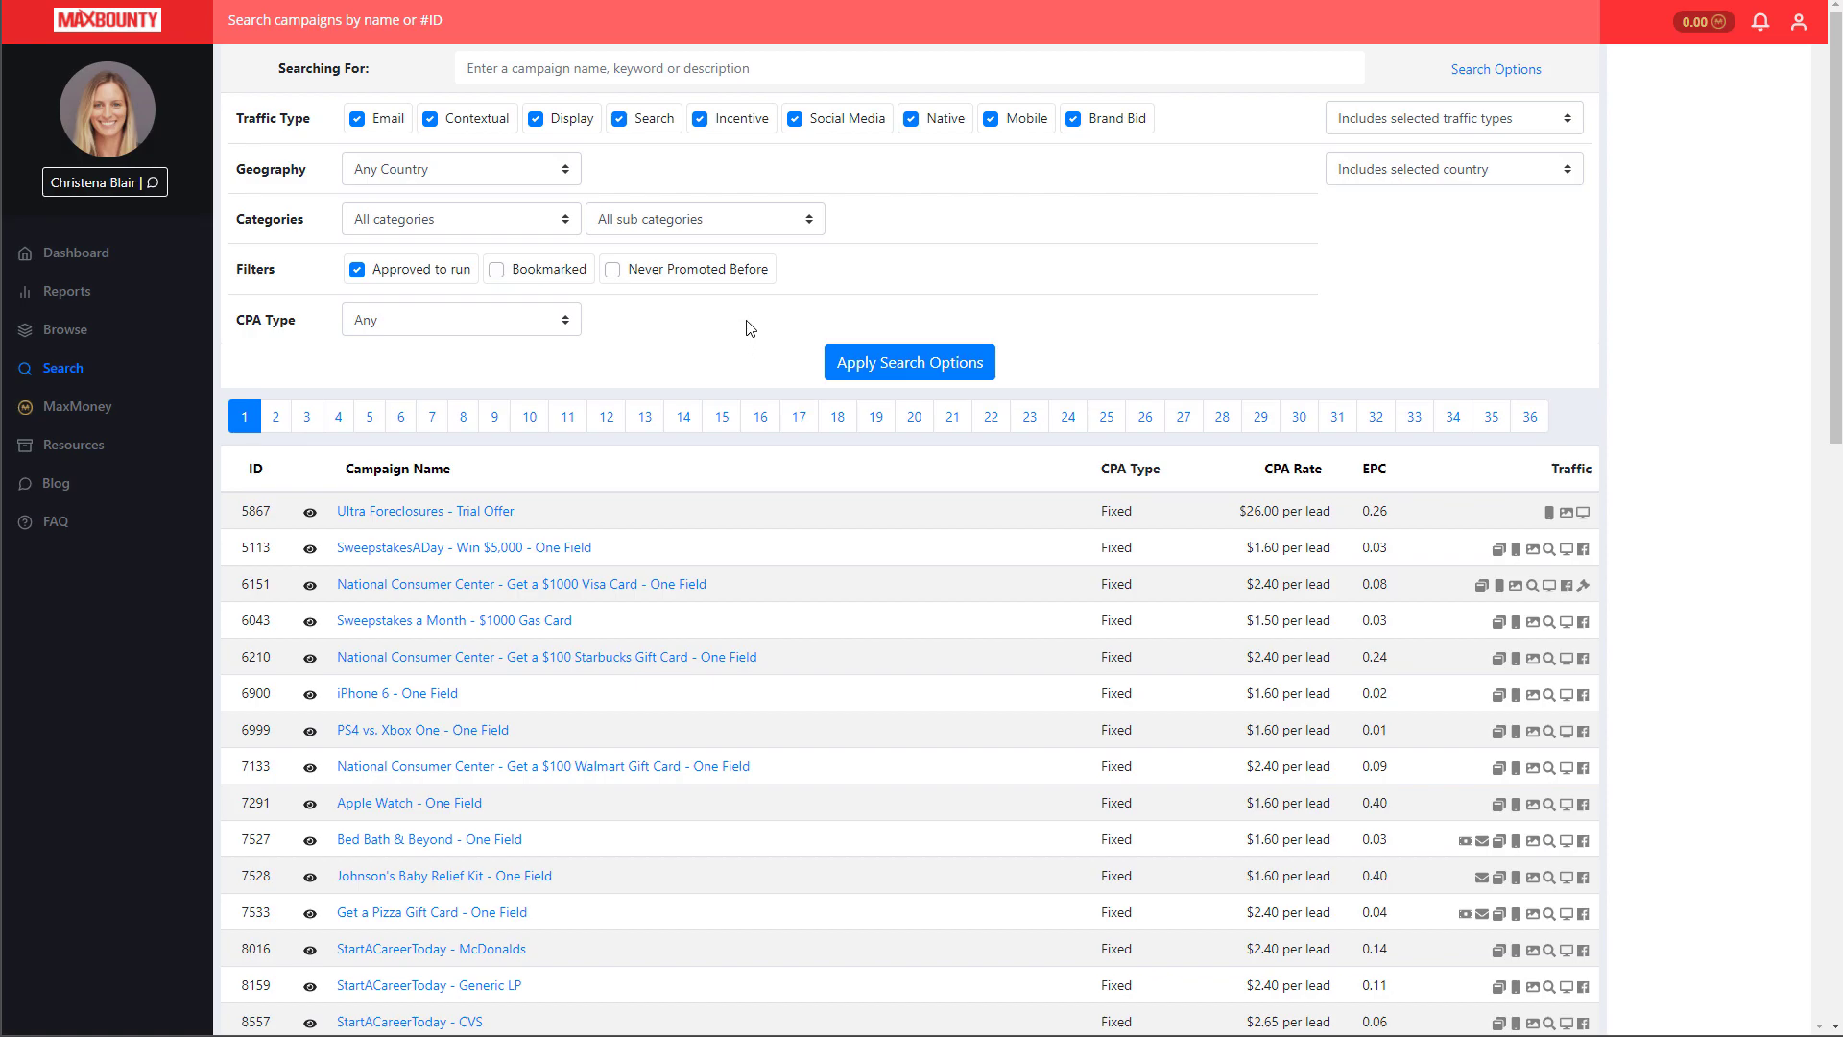
scroll(750, 328, "down", 4)
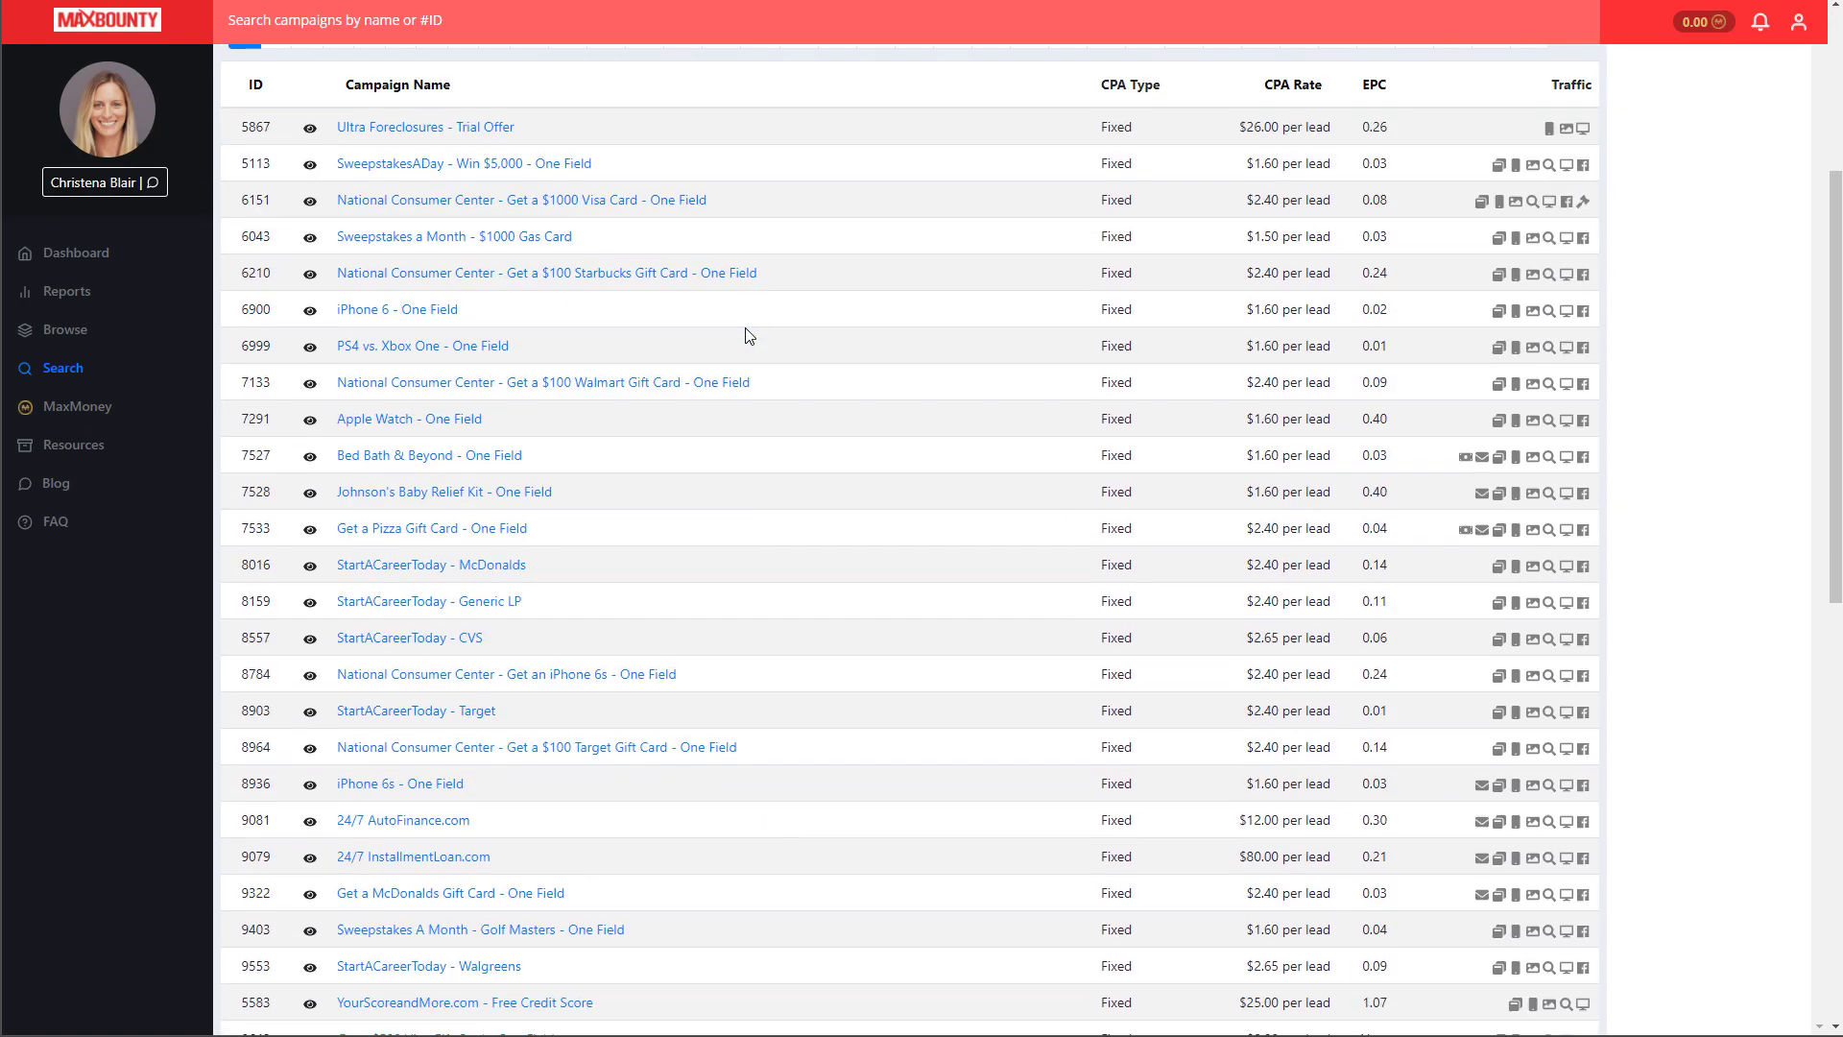
scroll(740, 444, "down", 3)
scroll(740, 444, "up", 5)
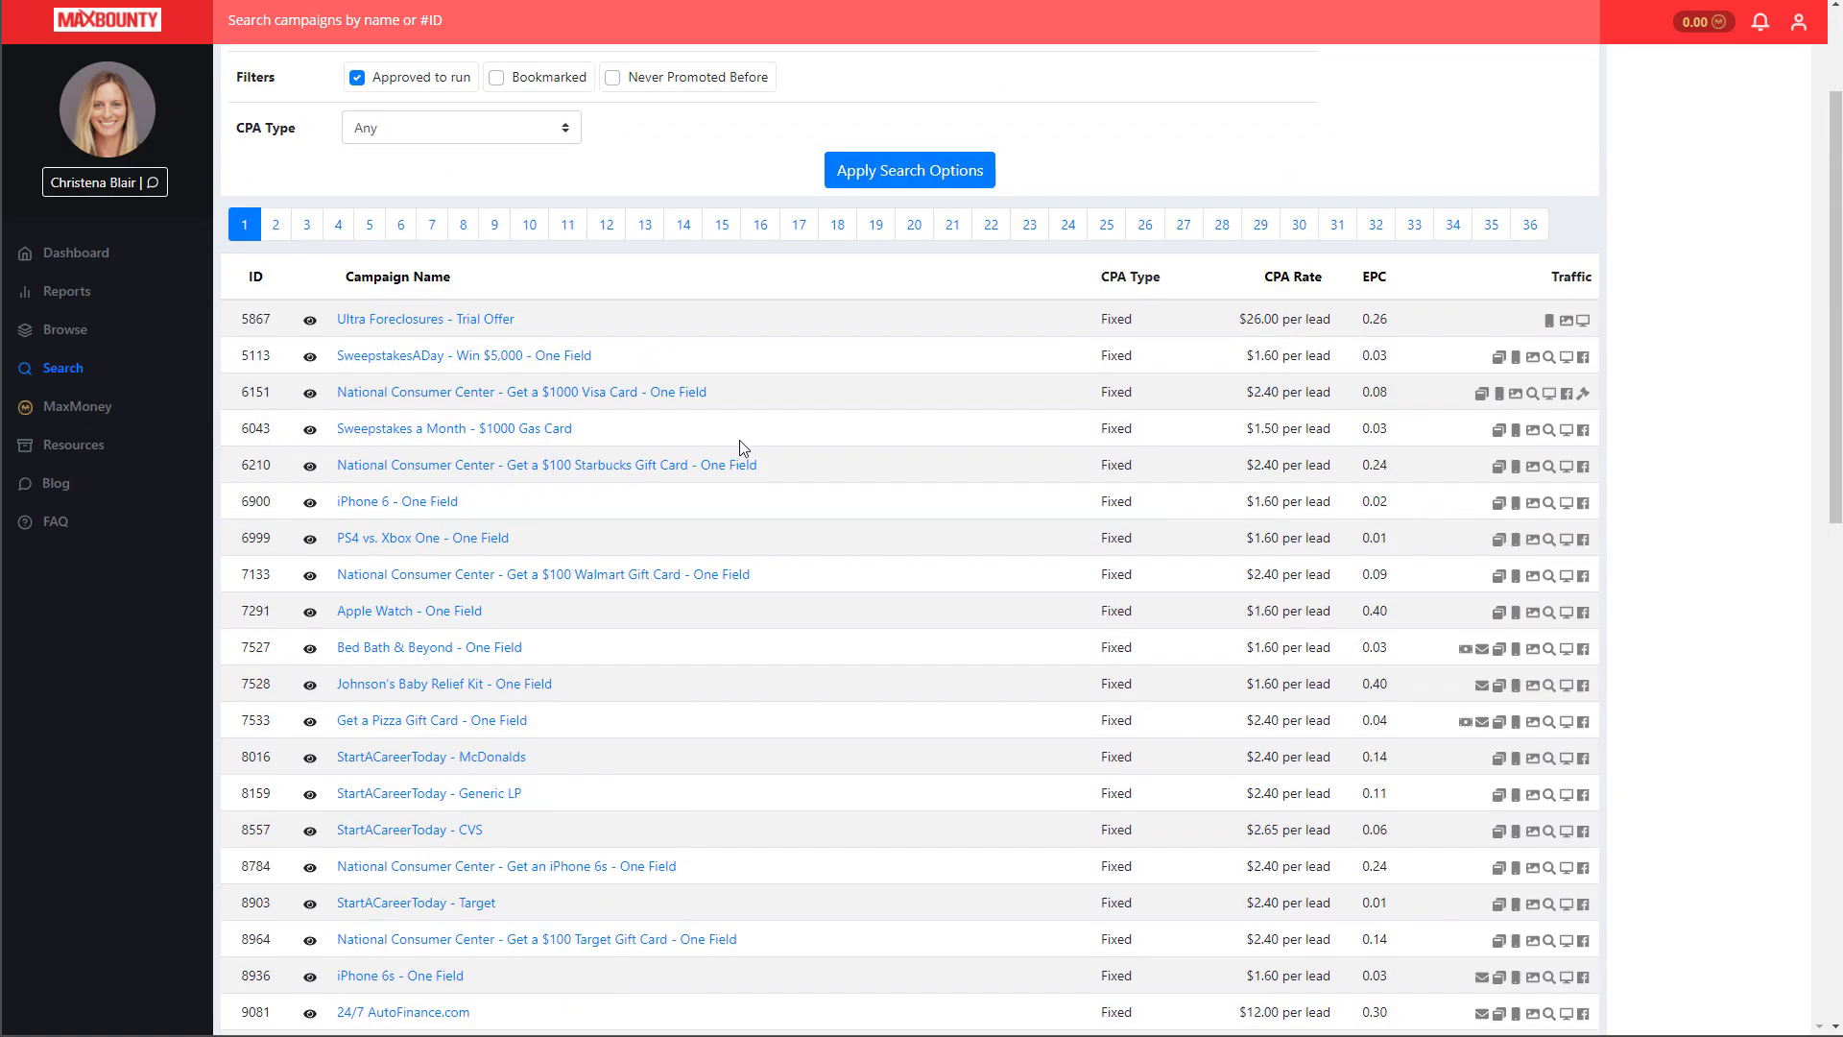
scroll(740, 446, "up", 2)
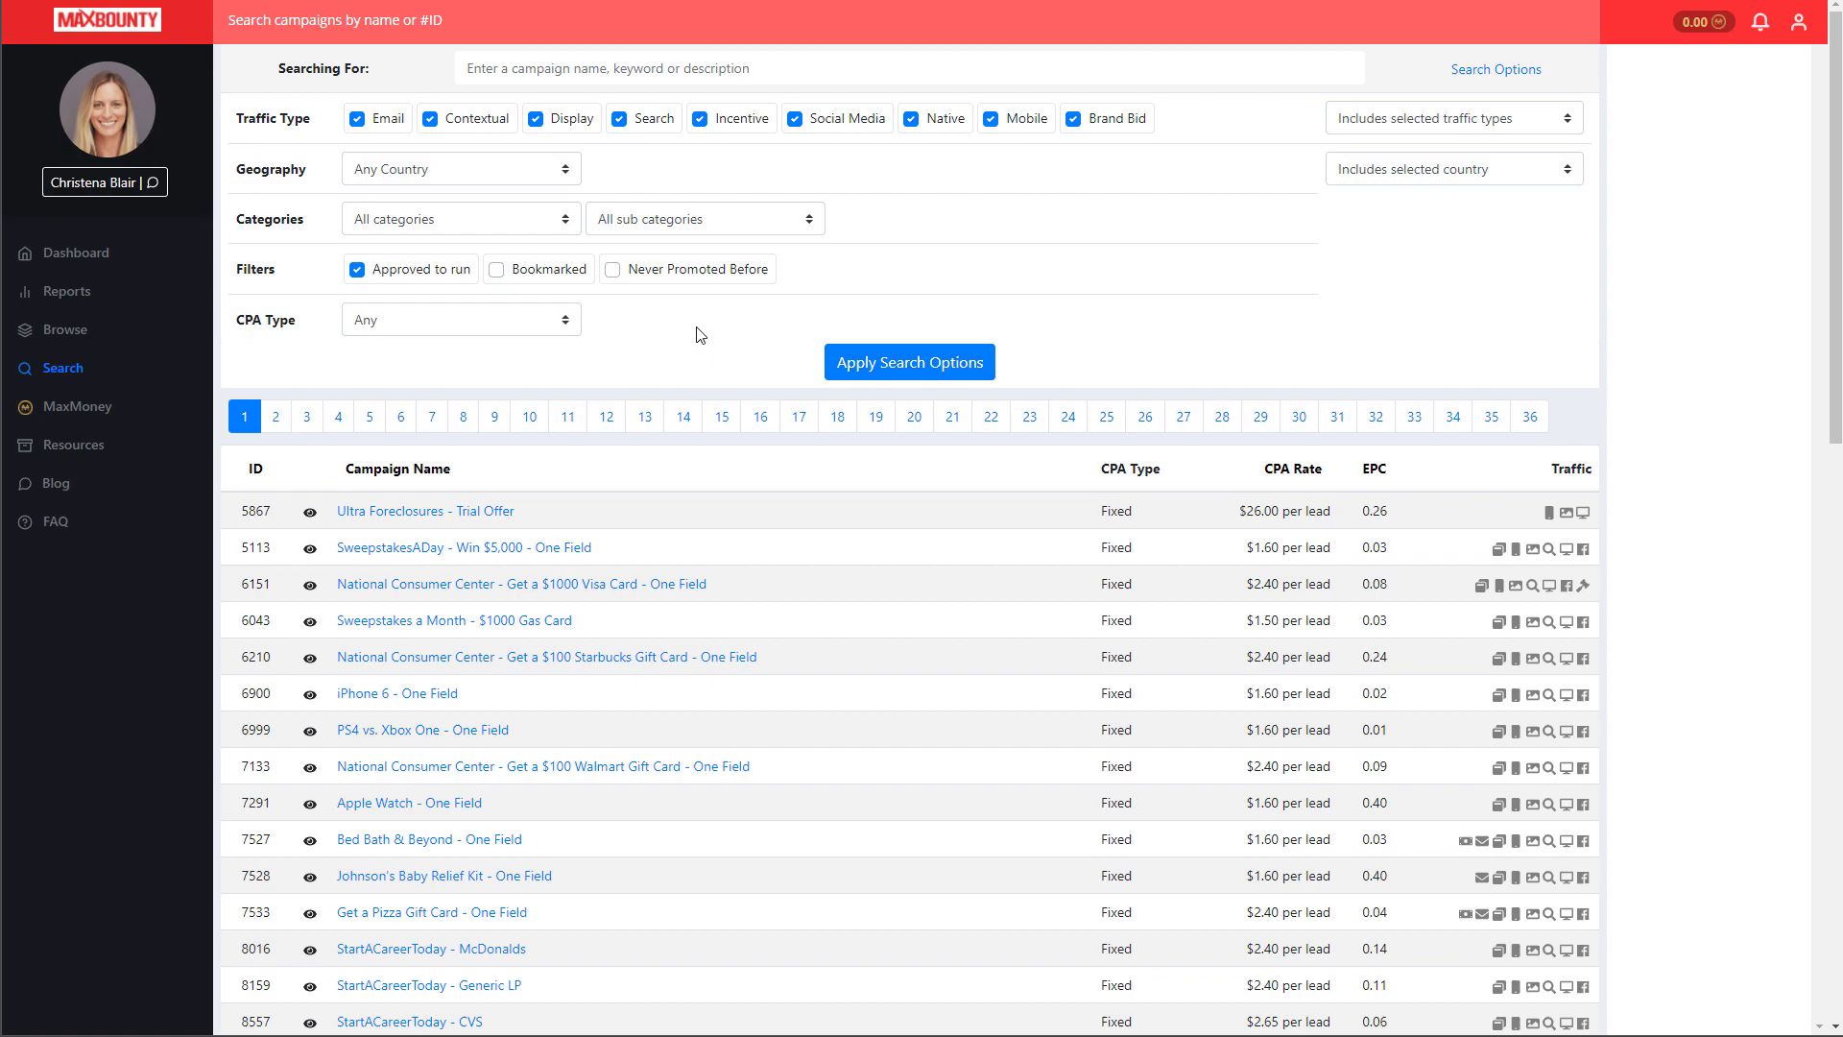
scroll(624, 489, "down", 6)
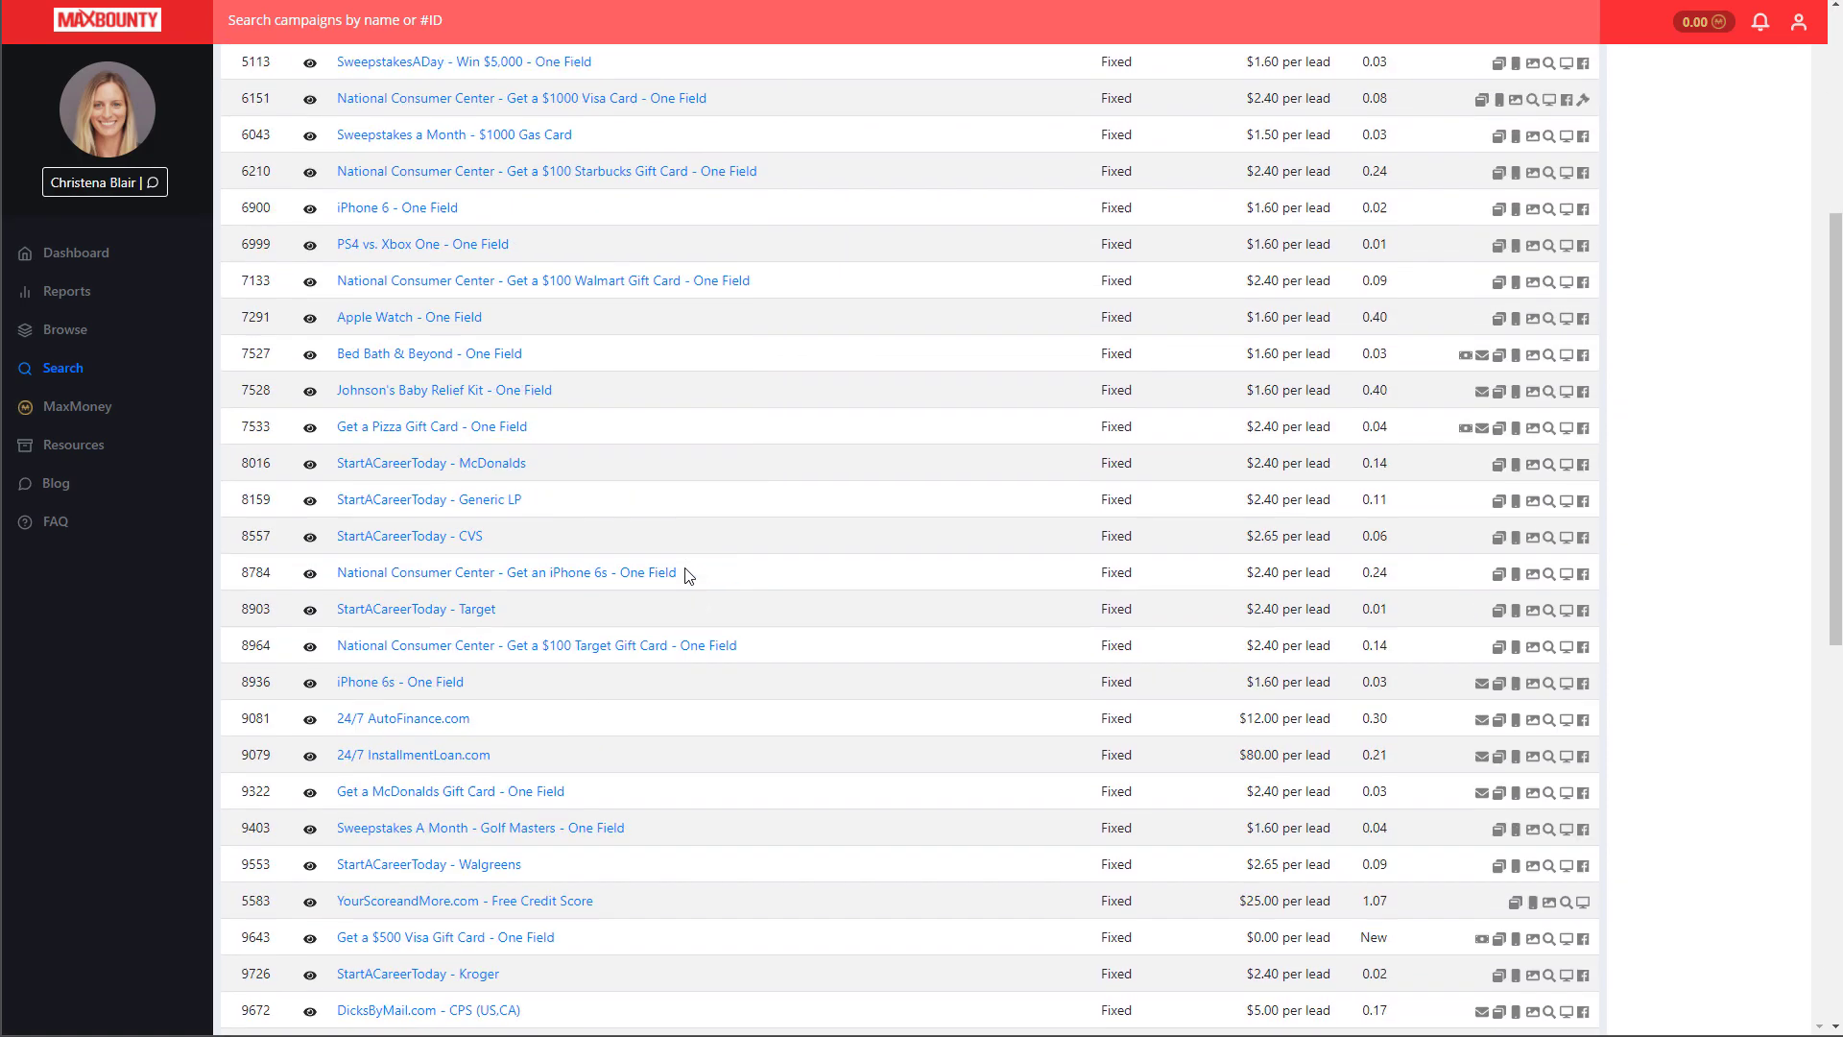
scroll(749, 604, "up", 4)
scroll(793, 633, "up", 2)
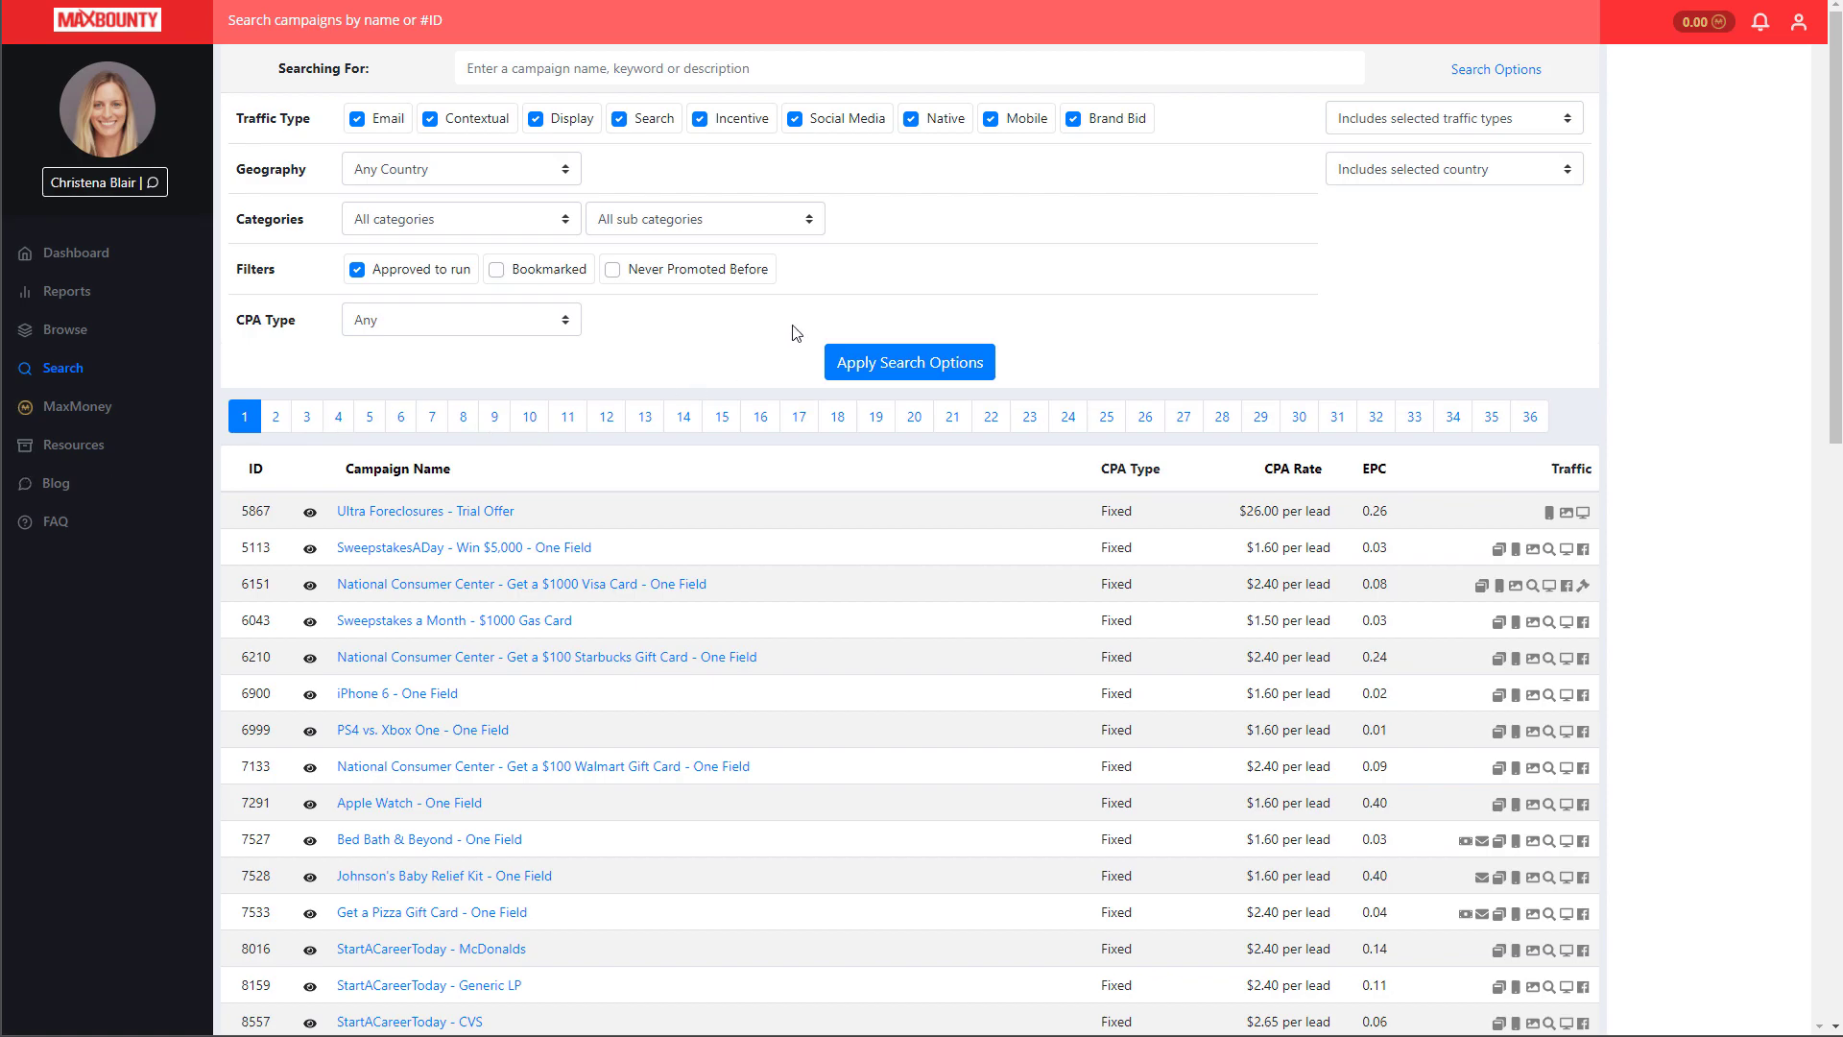
scroll(787, 341, "down", 4)
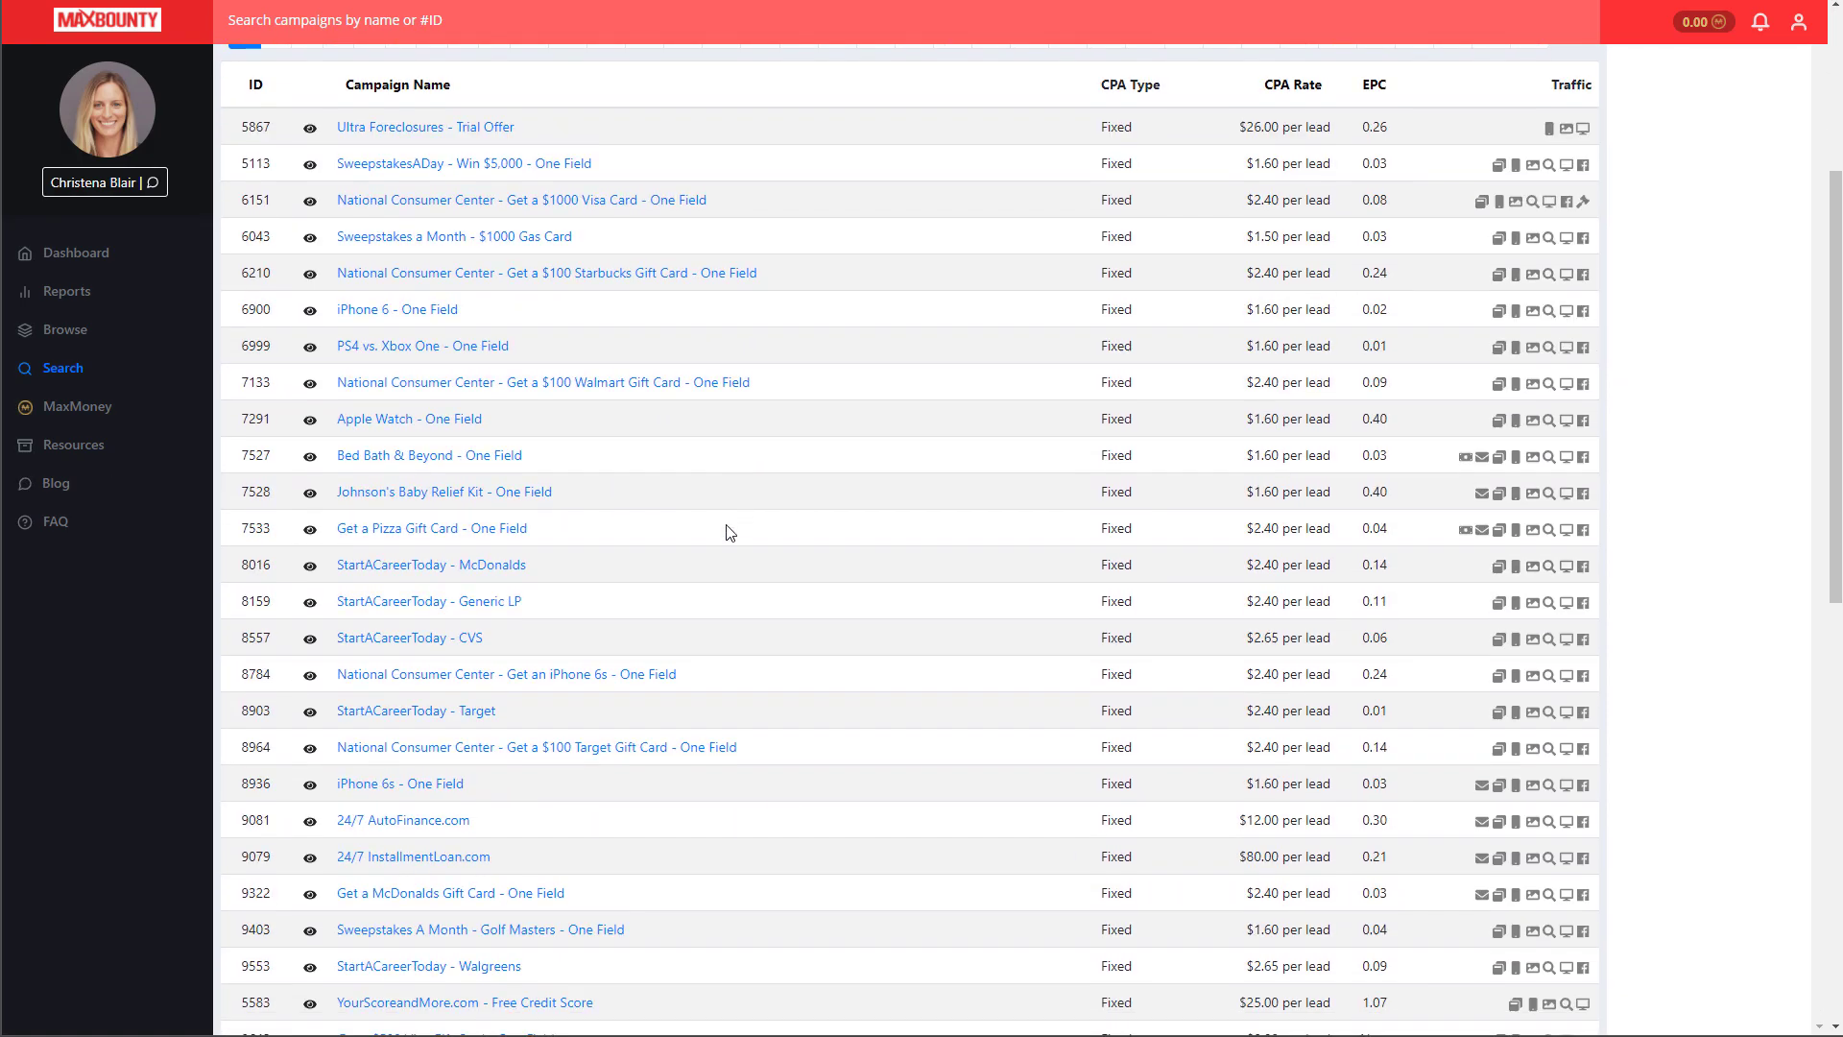
scroll(729, 533, "down", 5)
scroll(729, 533, "up", 10)
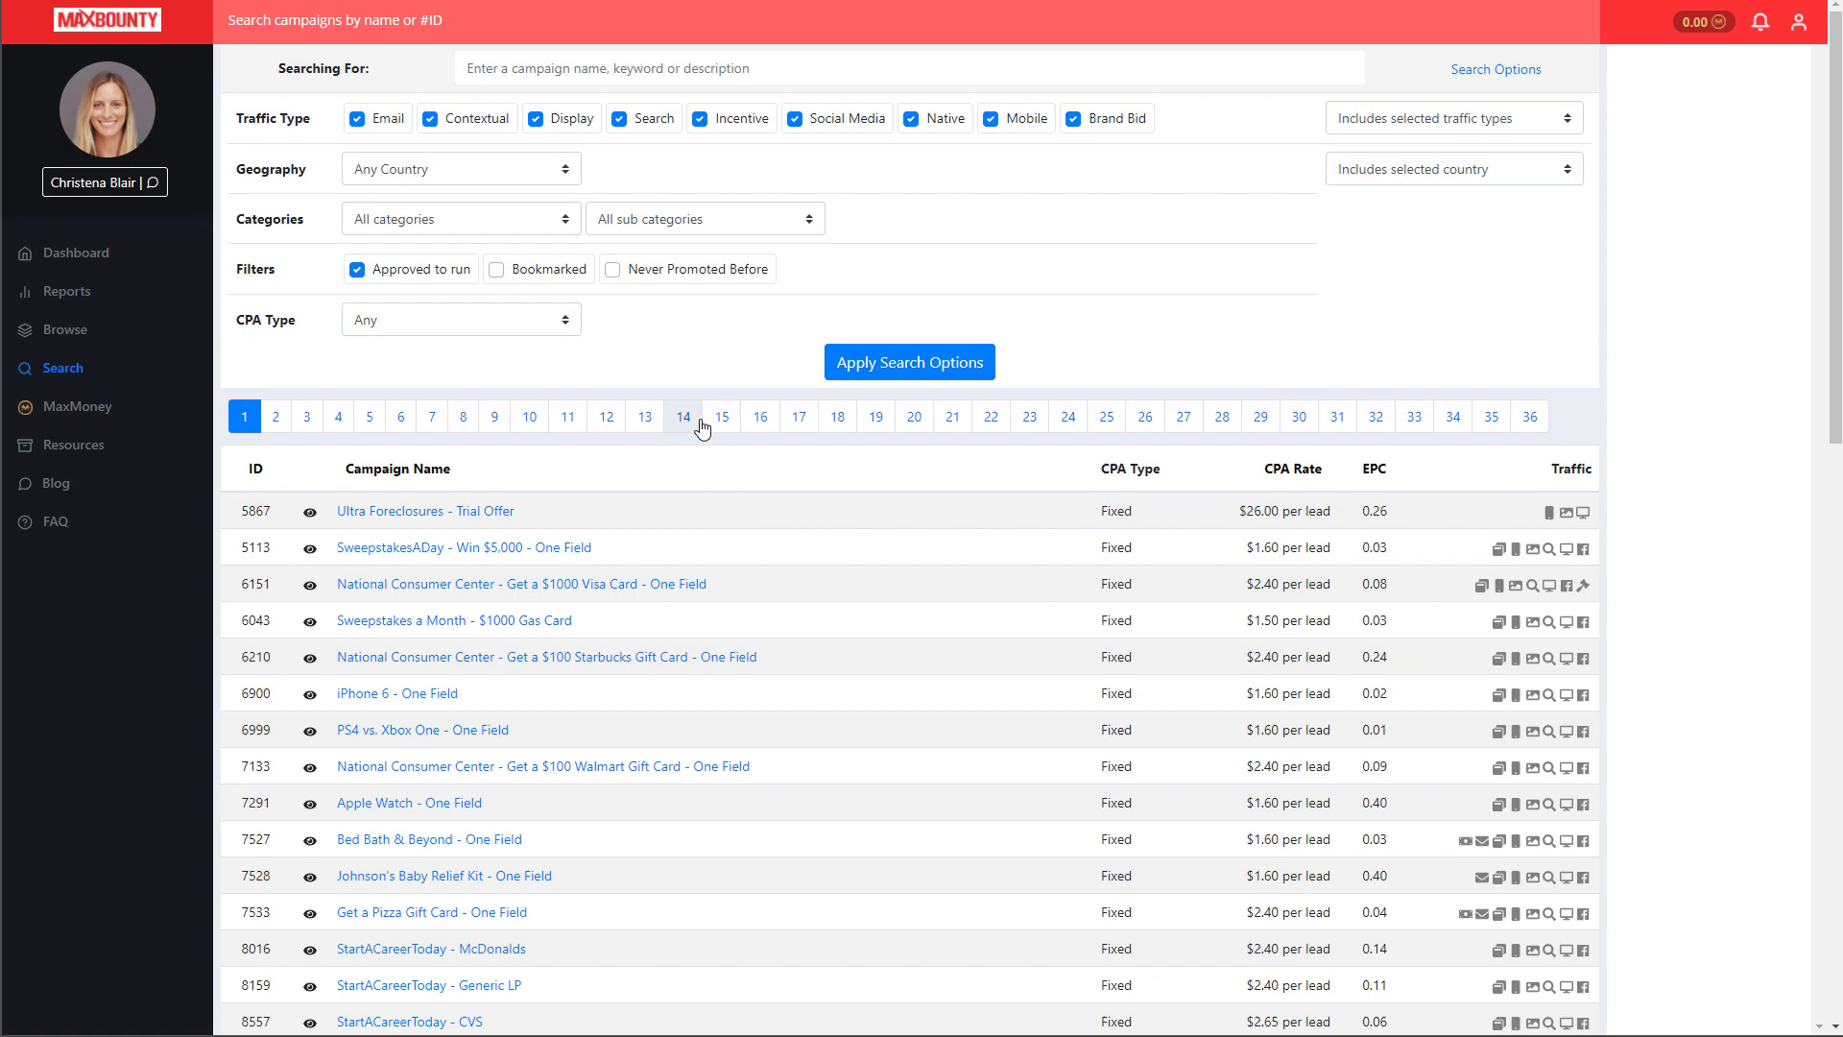
scroll(664, 472, "down", 5)
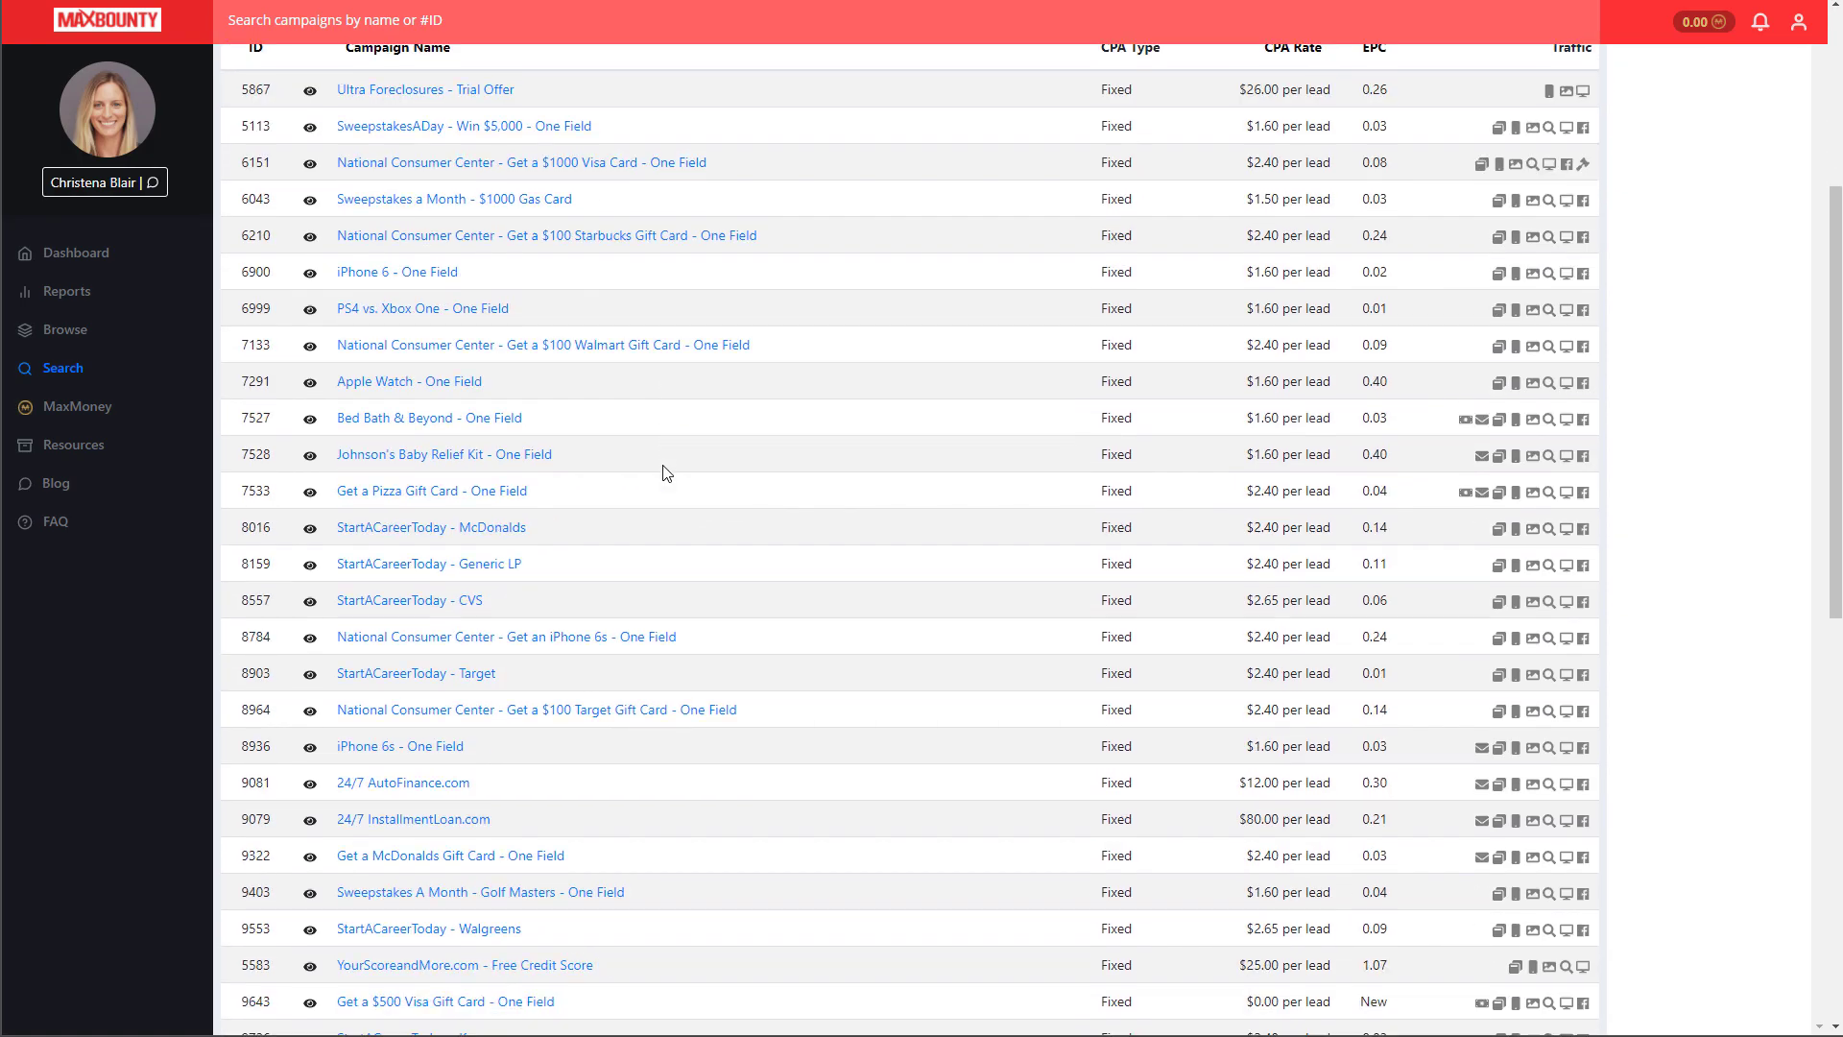
scroll(664, 472, "up", 5)
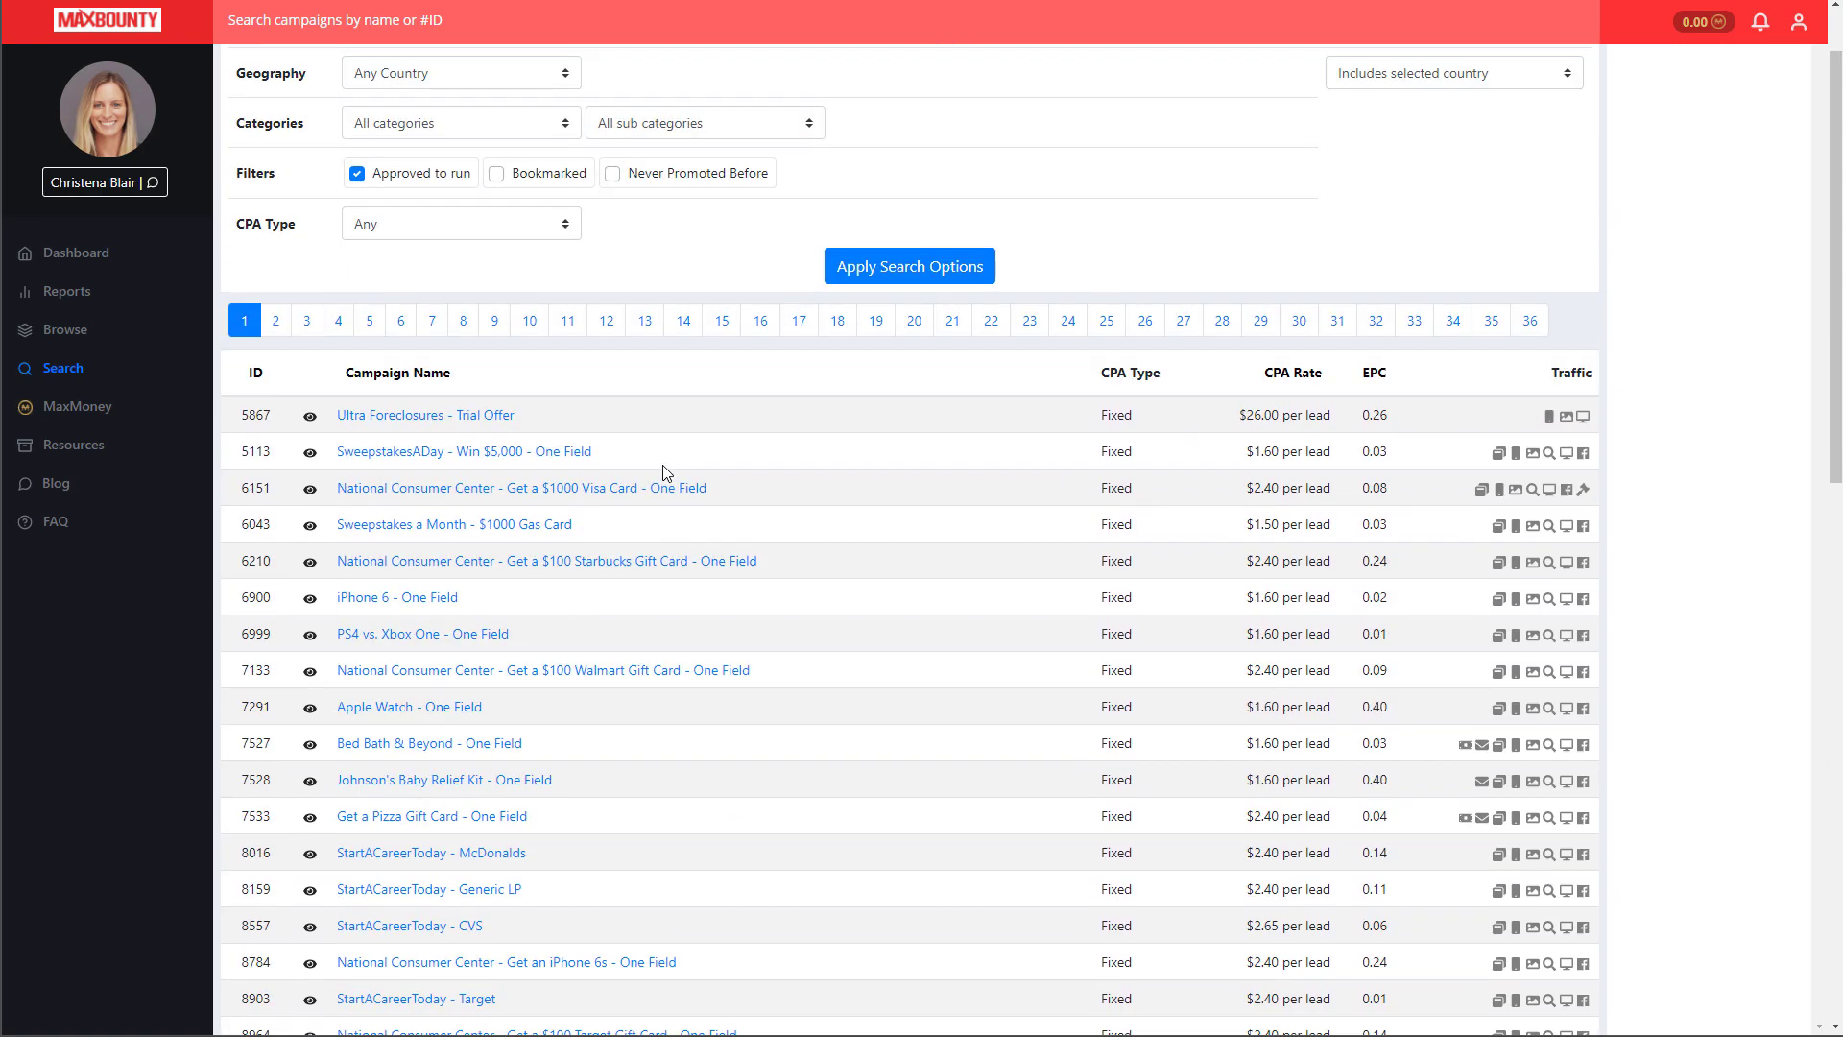
scroll(668, 472, "up", 1)
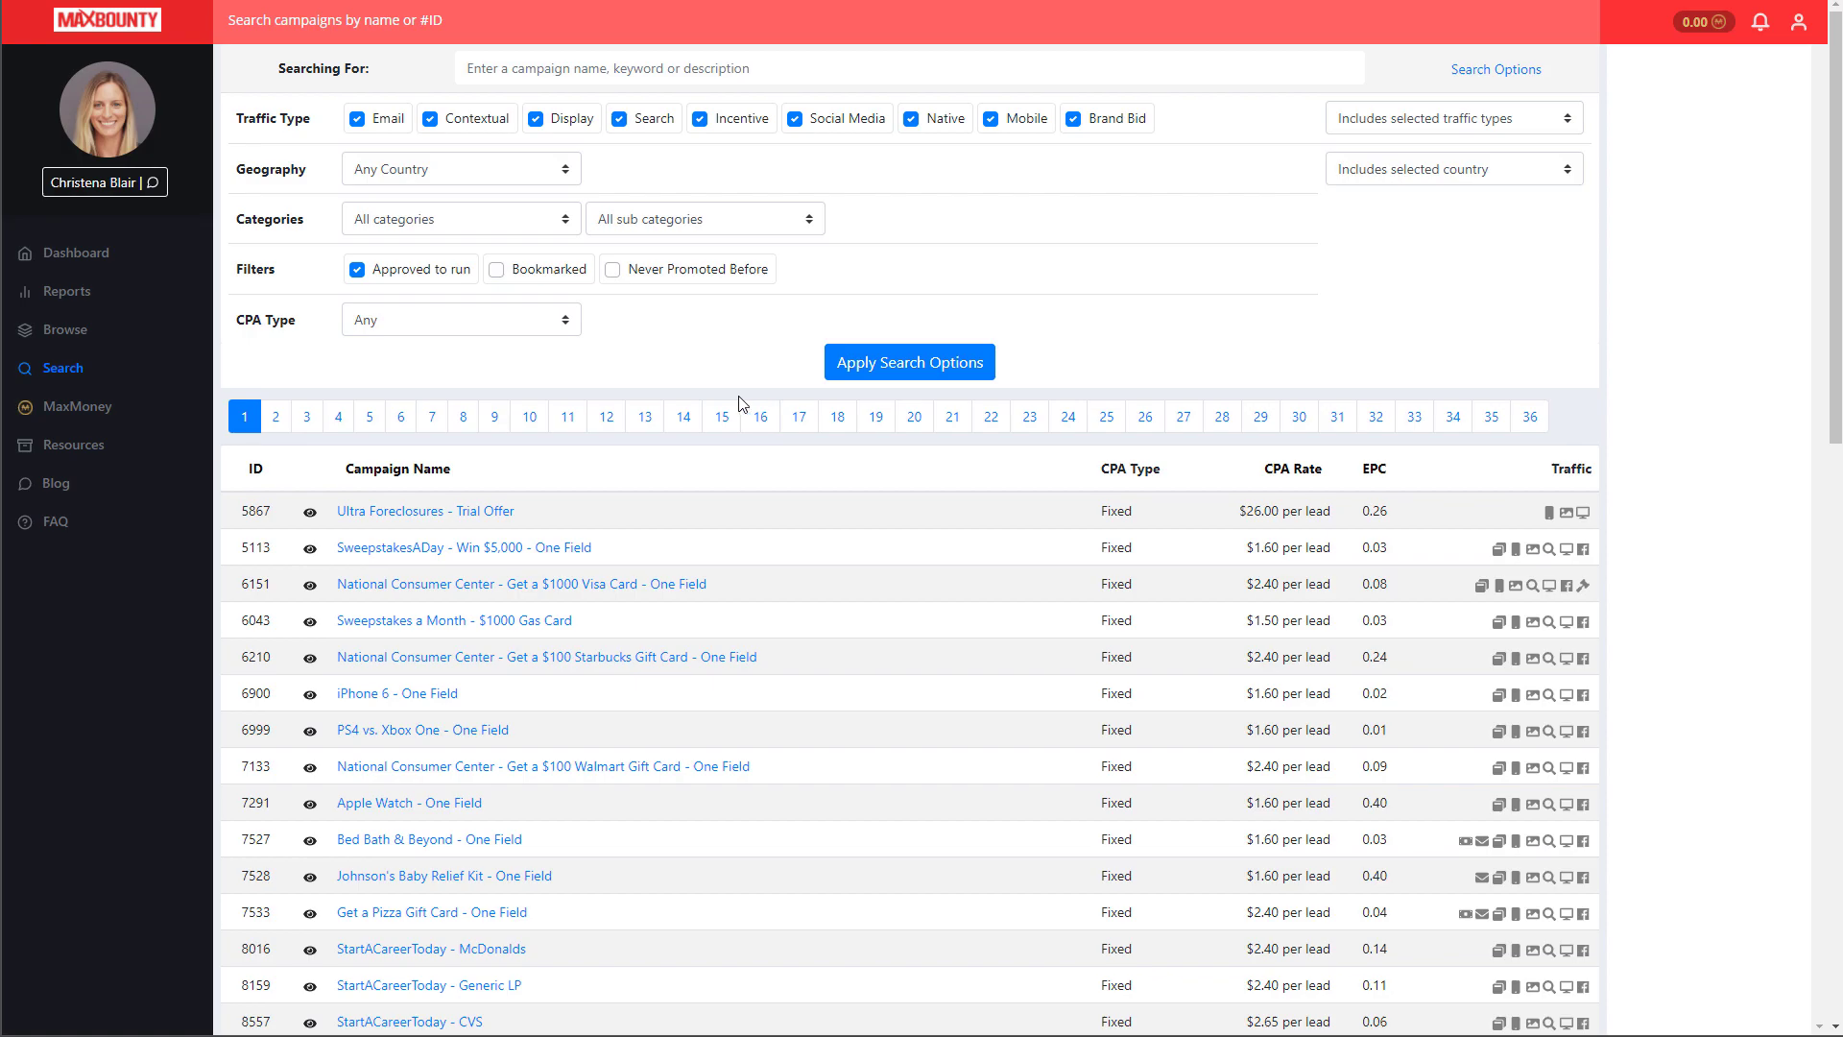
Search the campaigns for "keto" and open the ReviveKeto (US) CPS offer in a new tab.
left_click(609, 67)
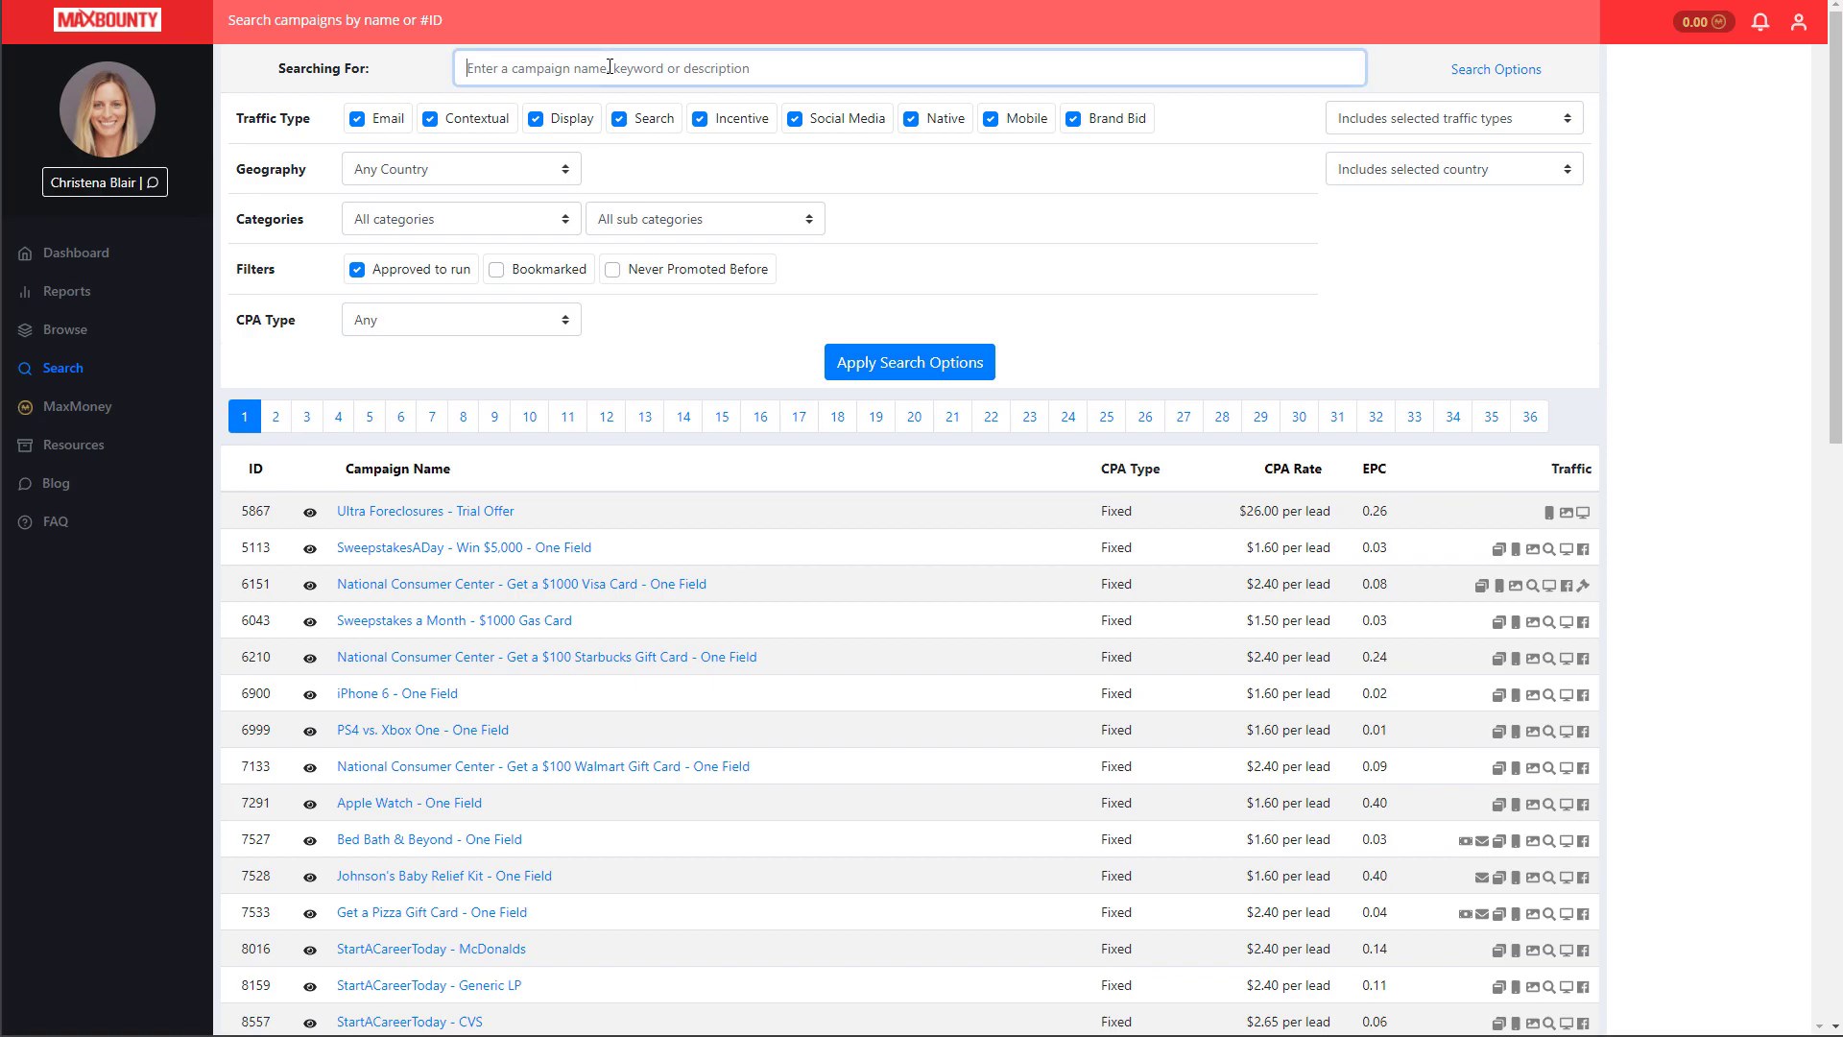
type("keto")
key("Return")
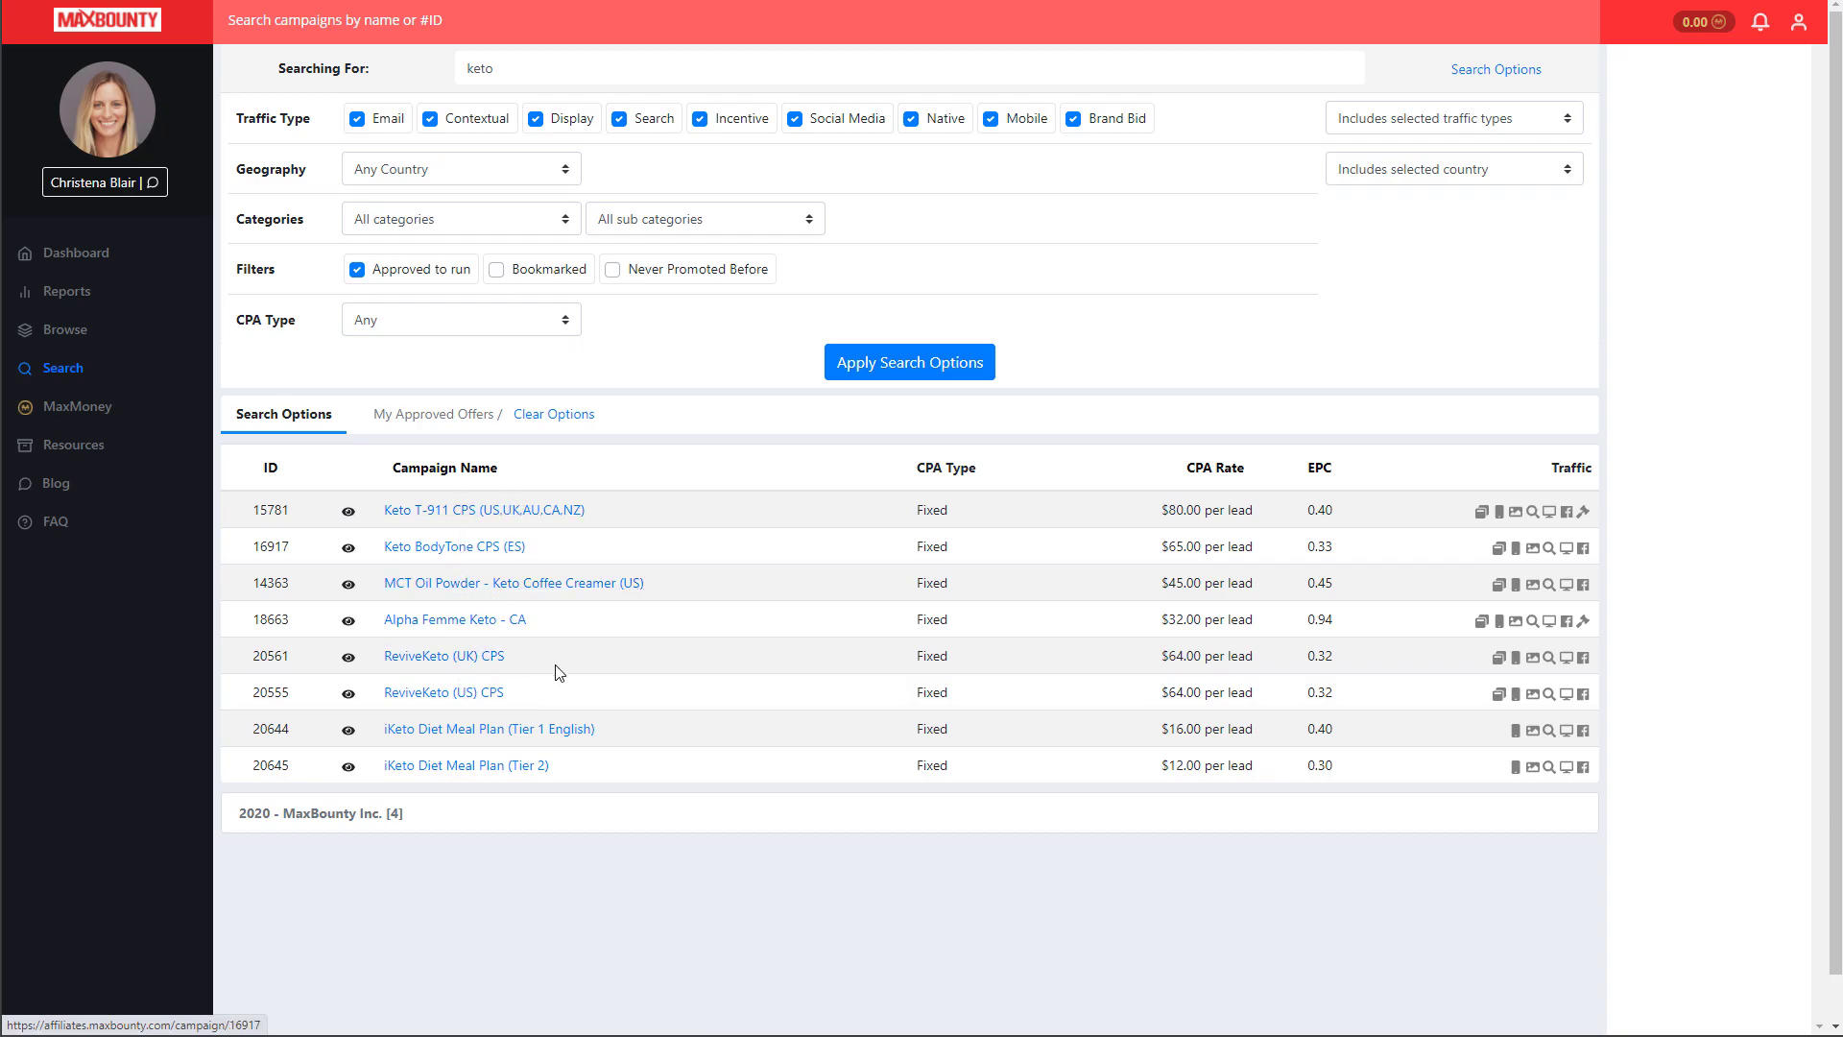
right_click(467, 697)
left_click(518, 715)
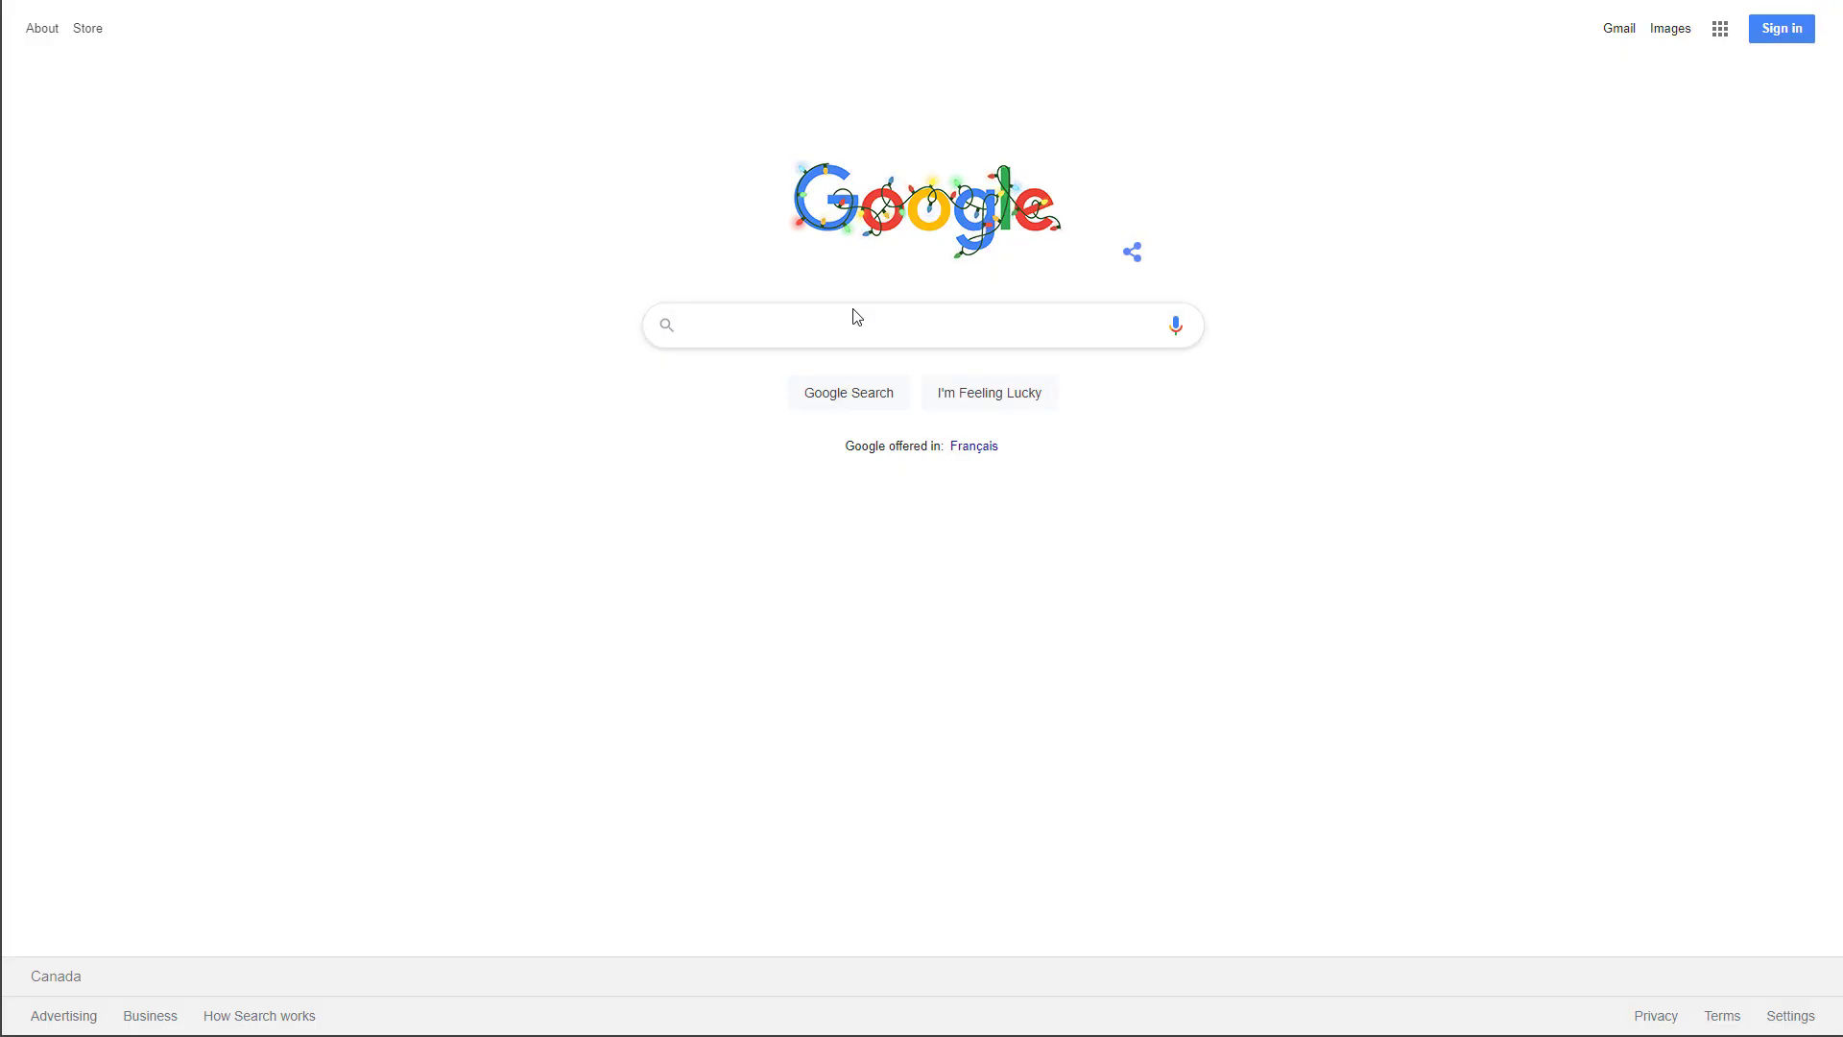
Switch to Google, search for "keto quiz" and look through the results for existing quiz ideas.
type("keto quiz")
key("Return")
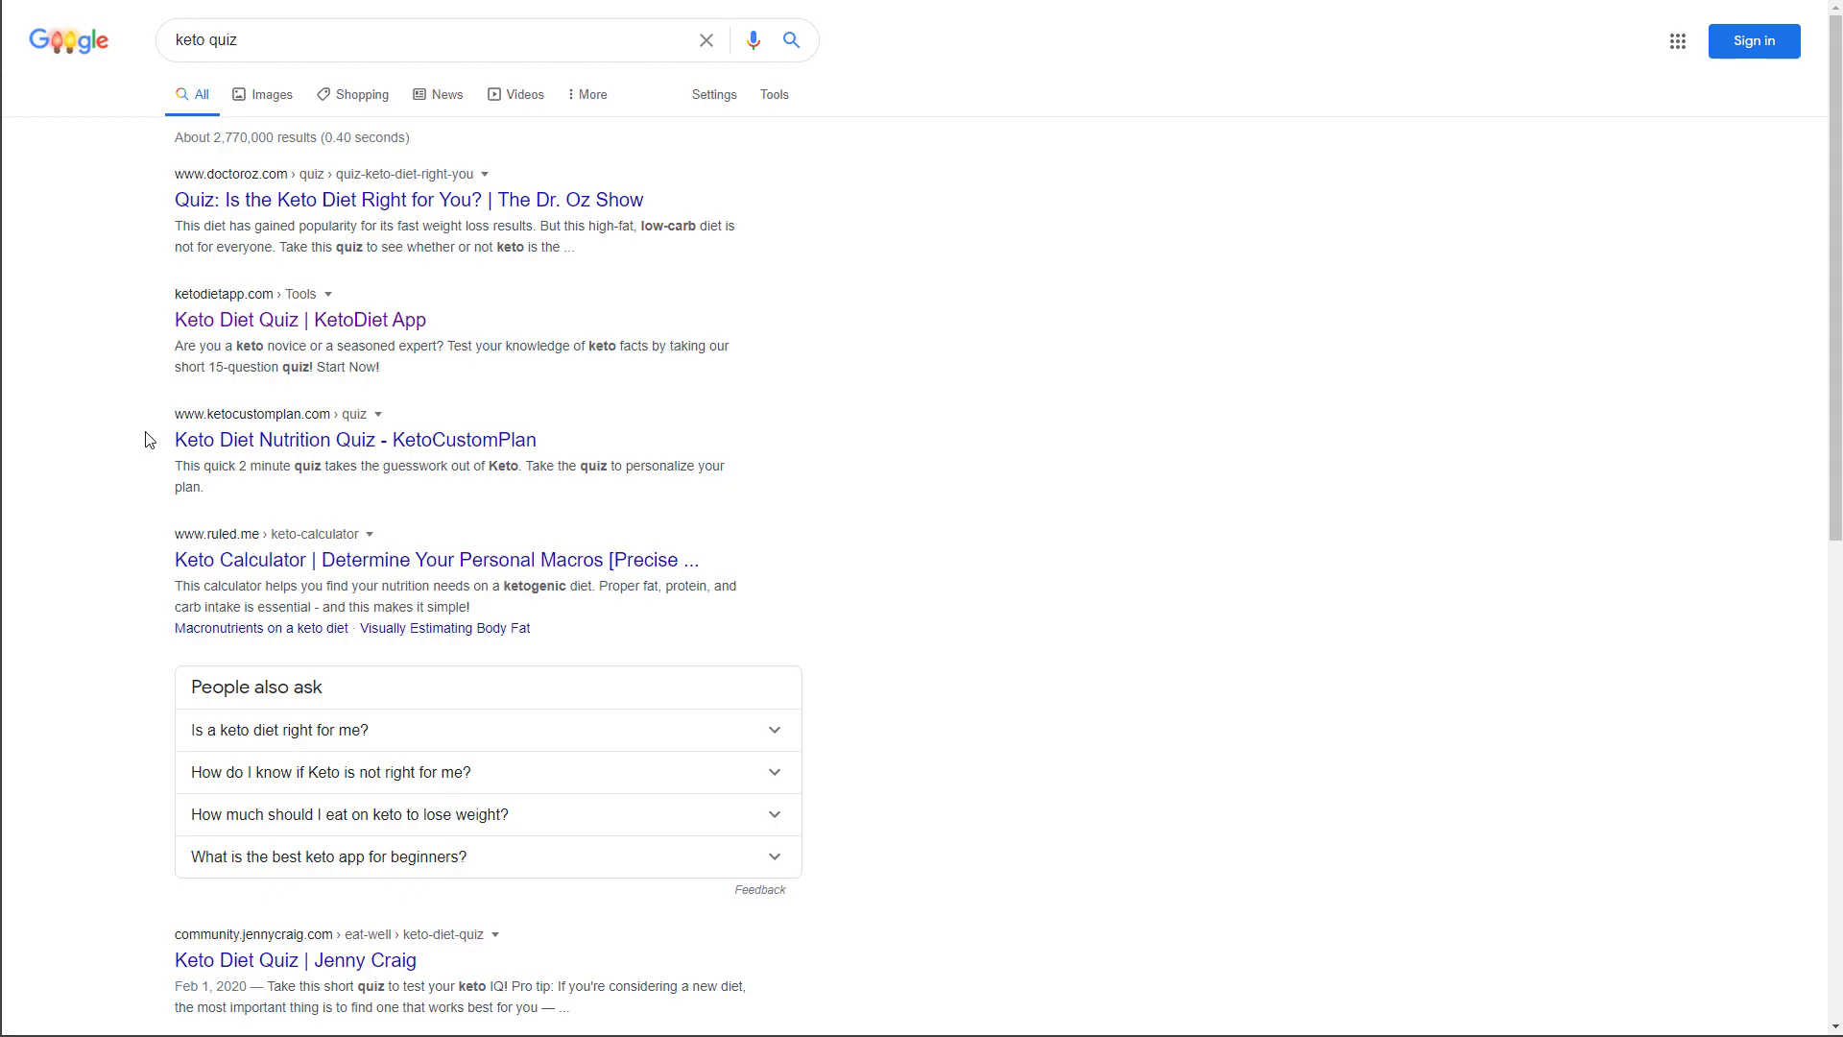
scroll(149, 440, "down", 2)
scroll(96, 545, "down", 3)
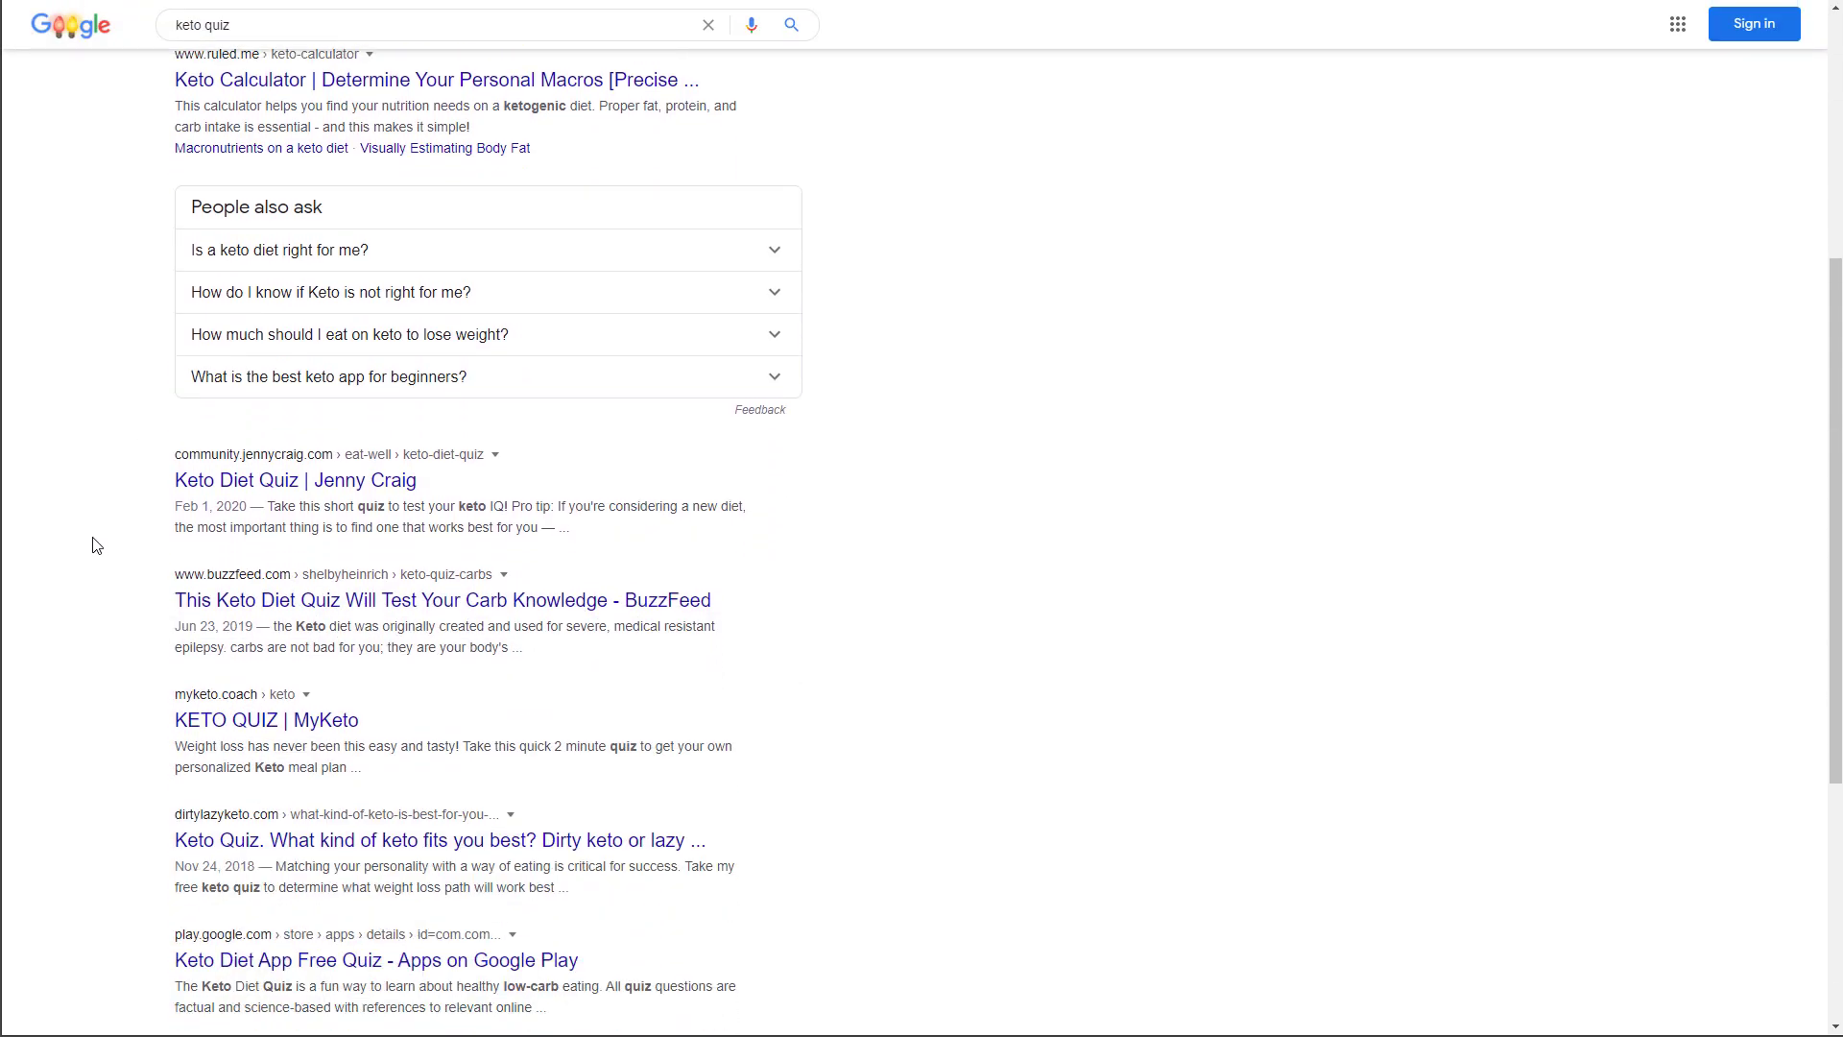
scroll(86, 624, "down", 2)
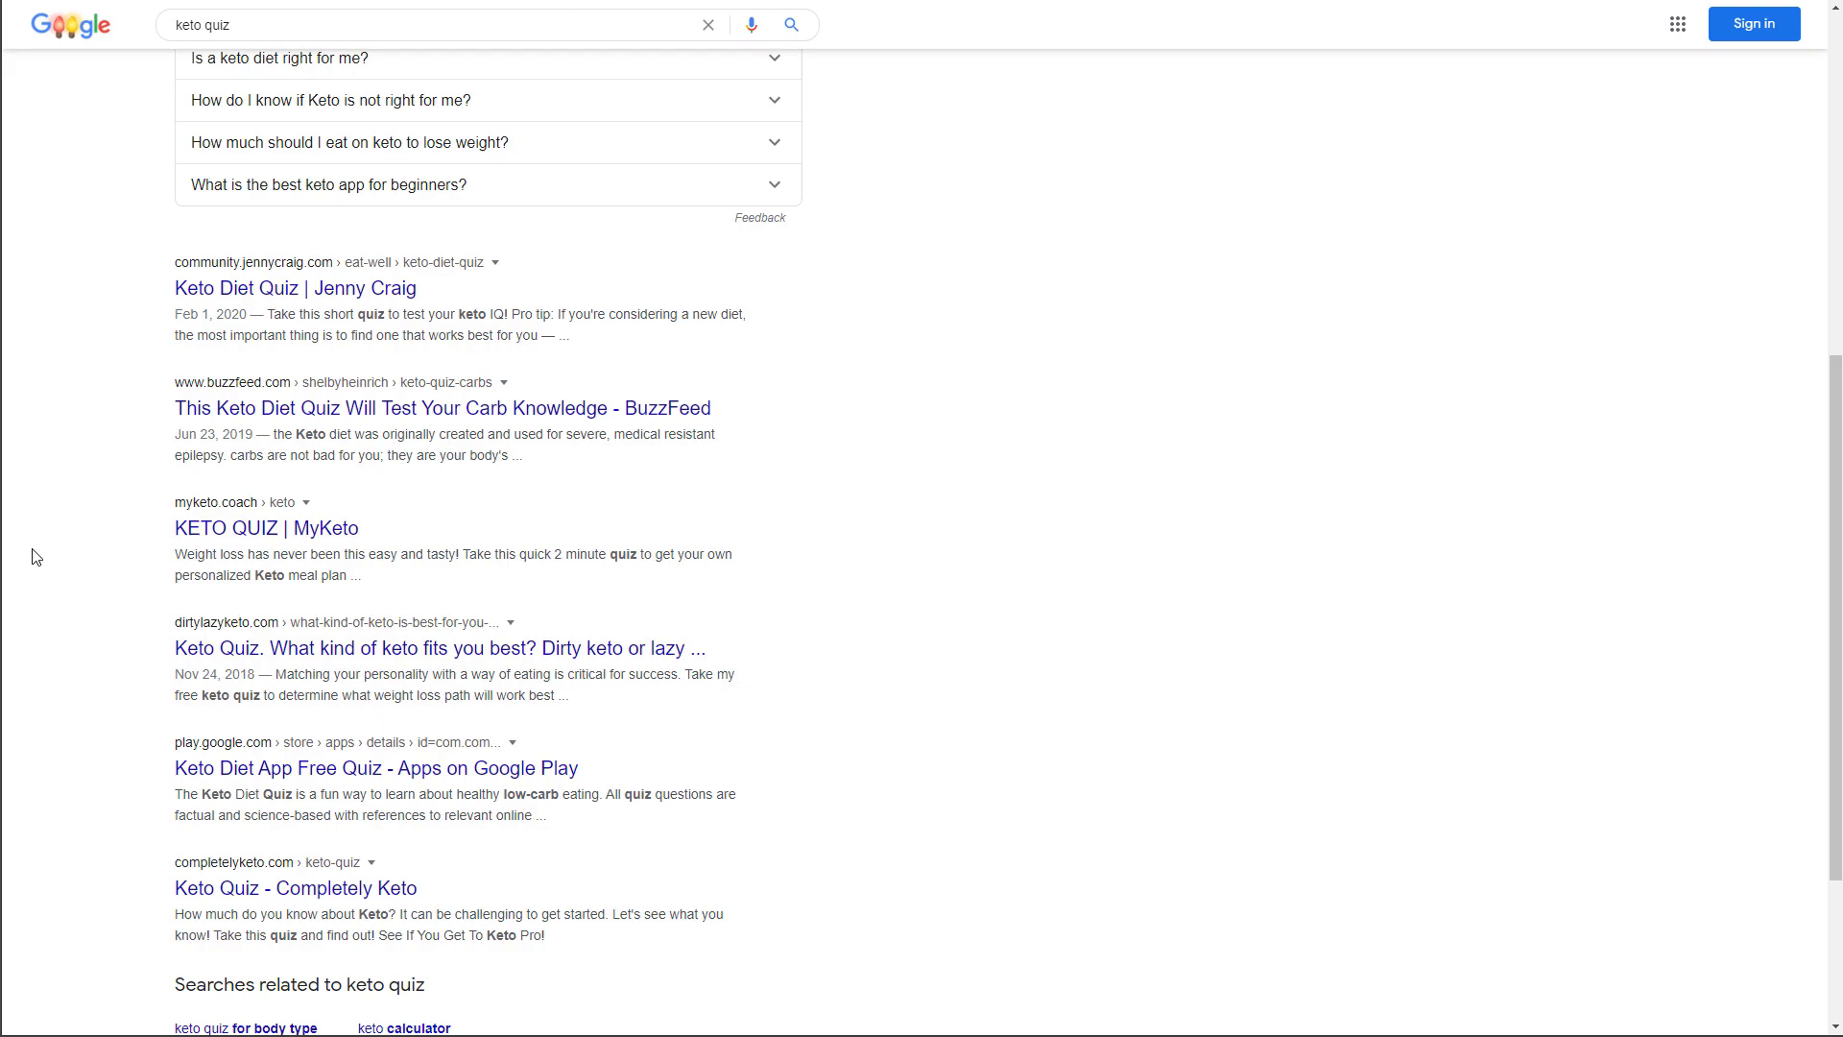
scroll(983, 530, "up", 7)
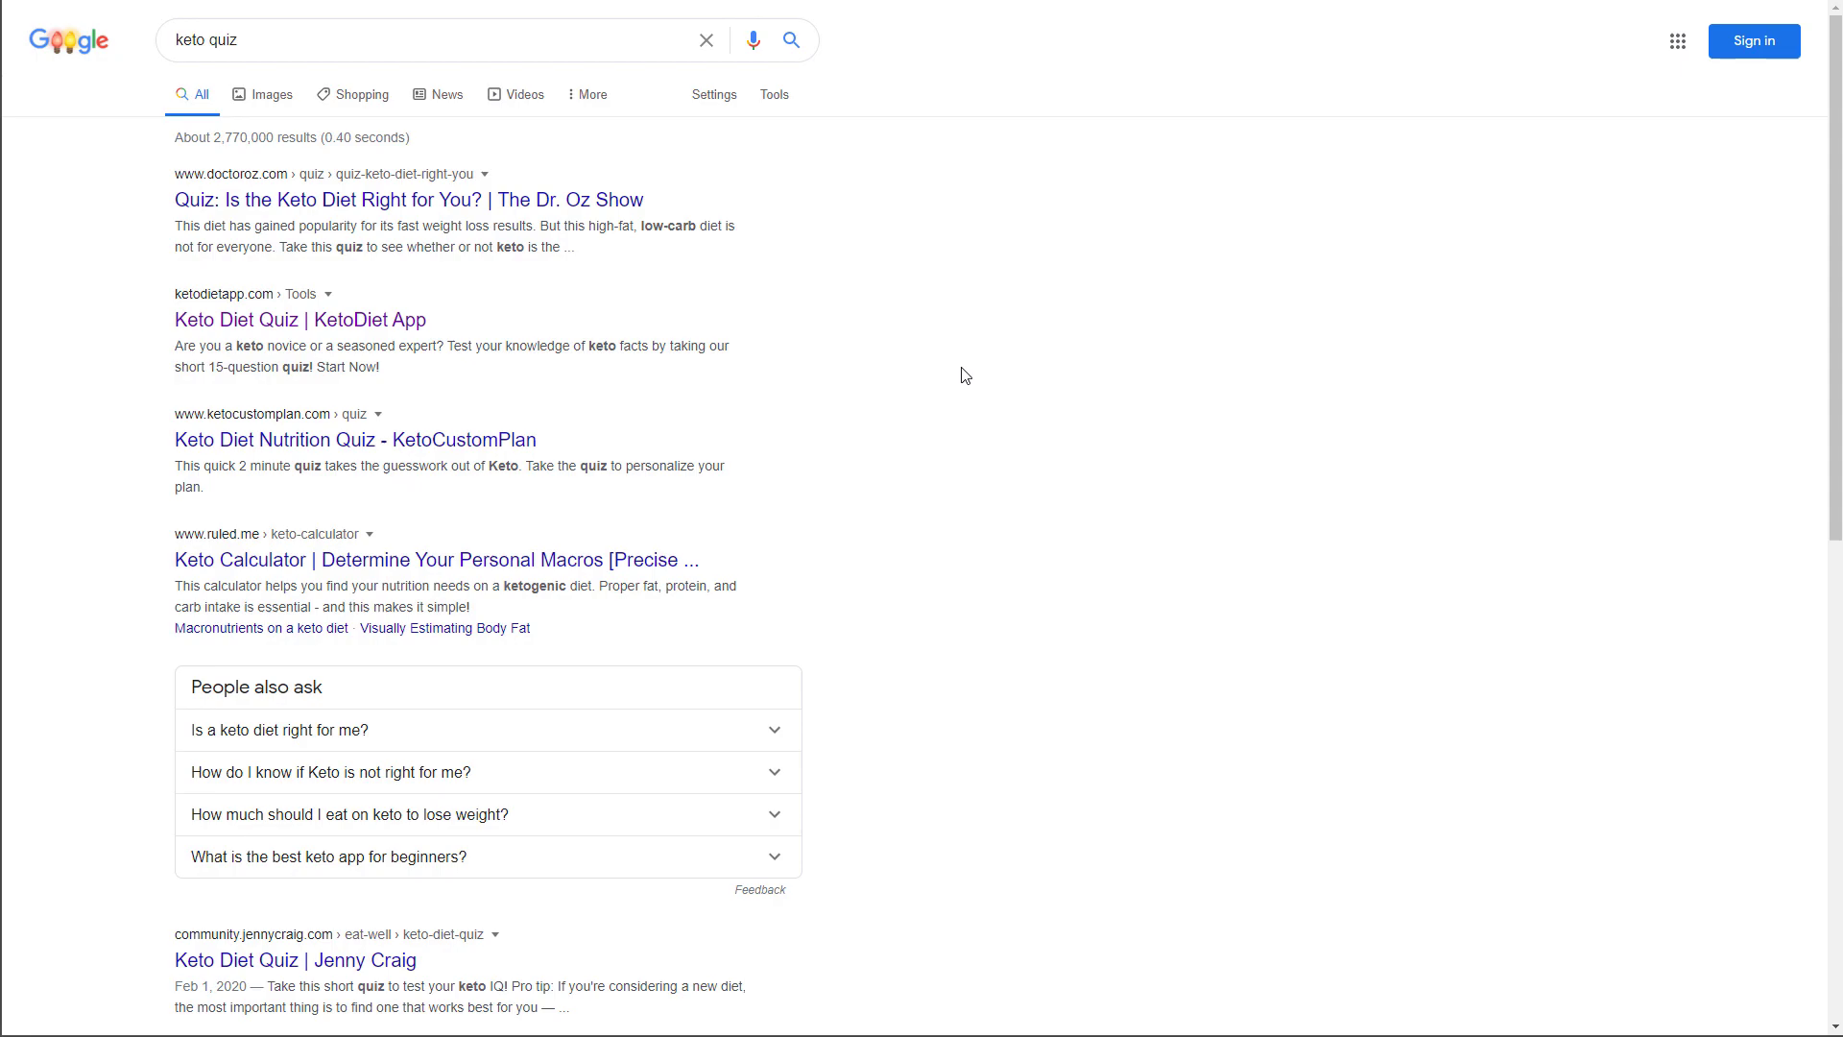
scroll(965, 375, "down", 7)
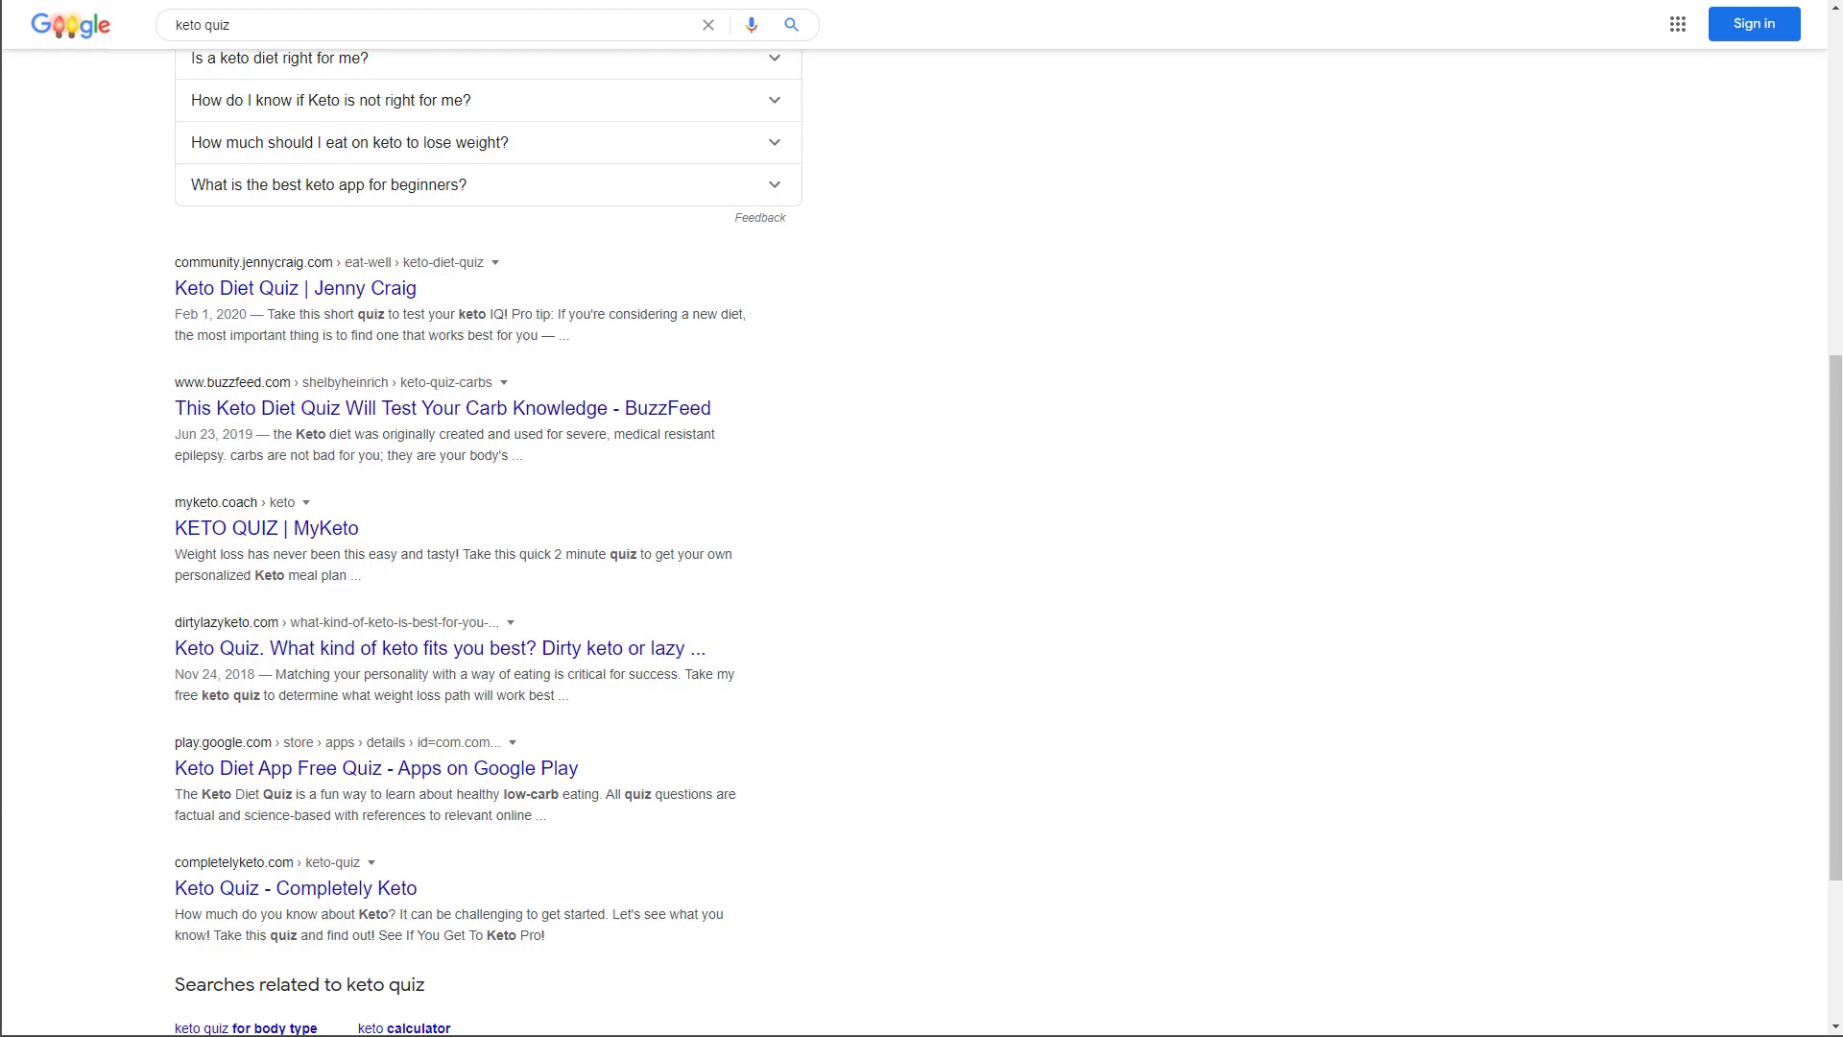
Place the Notepad window with the draft quiz questions over the search results and review the questions and answers.
left_click_drag(659, 0, 740, 183)
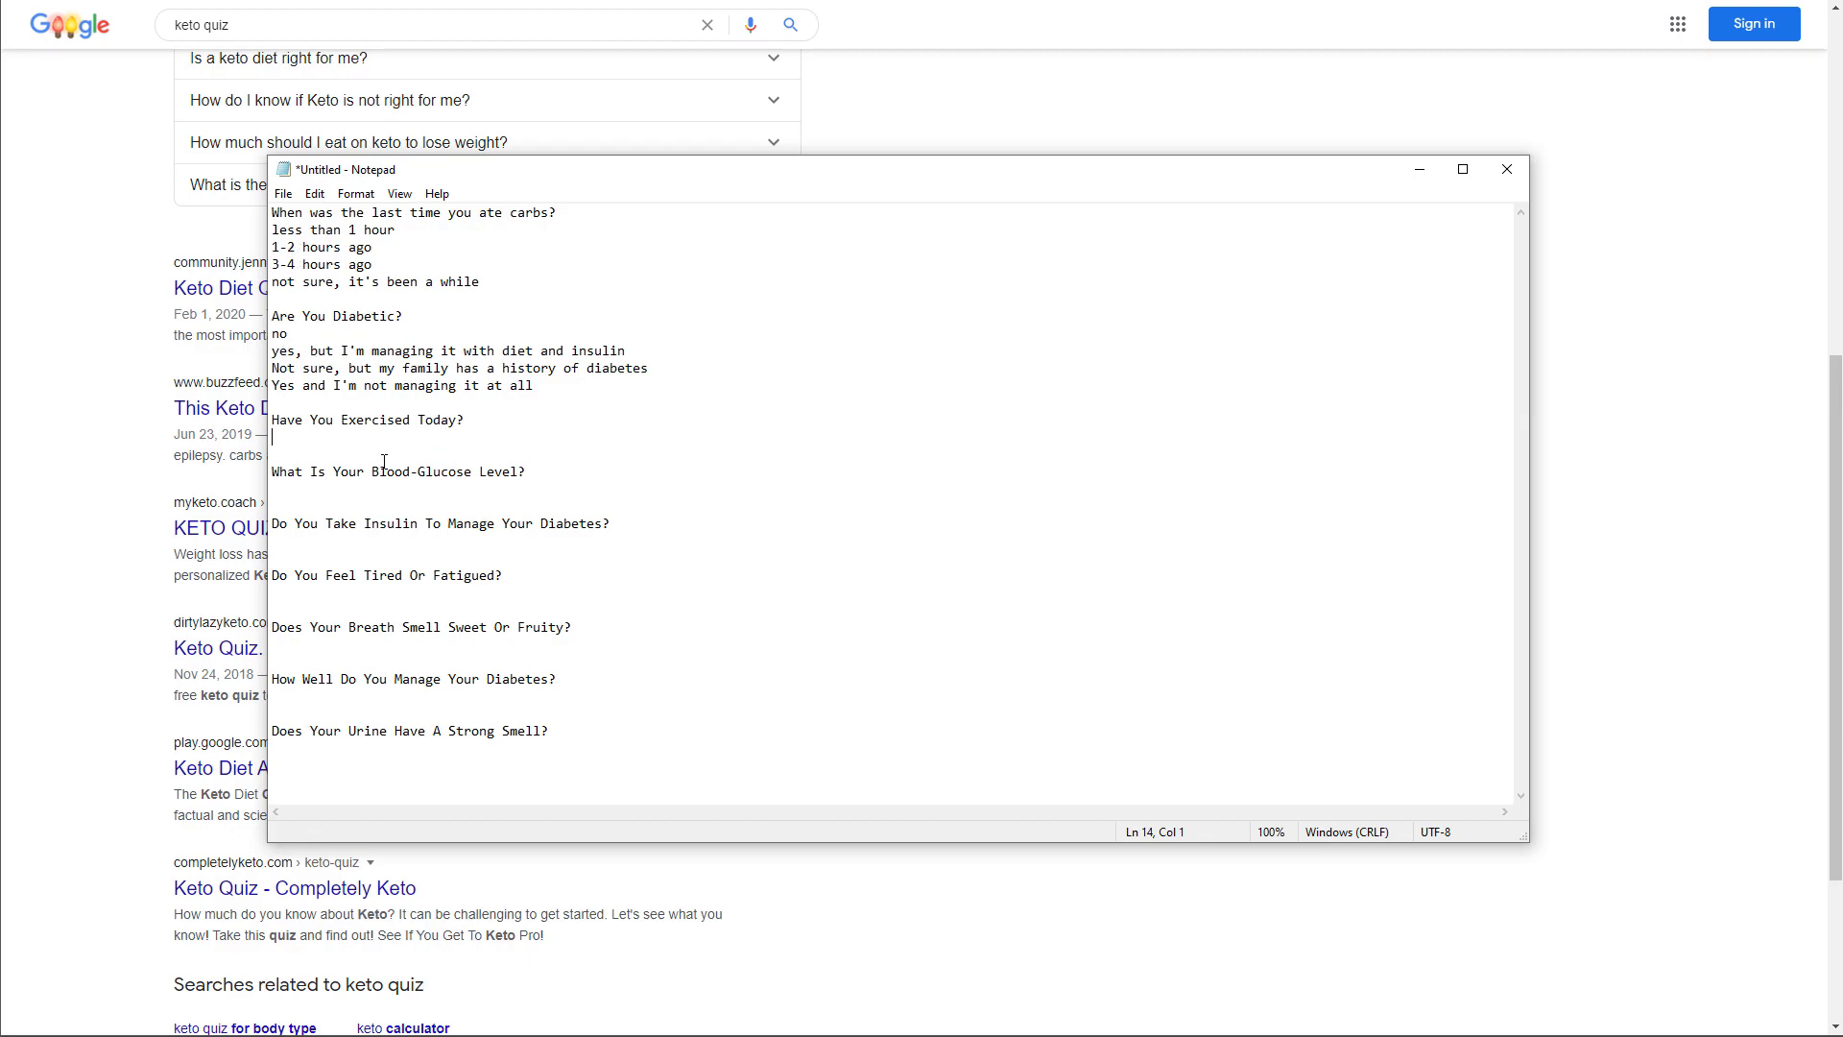
left_click_drag(744, 174, 666, 205)
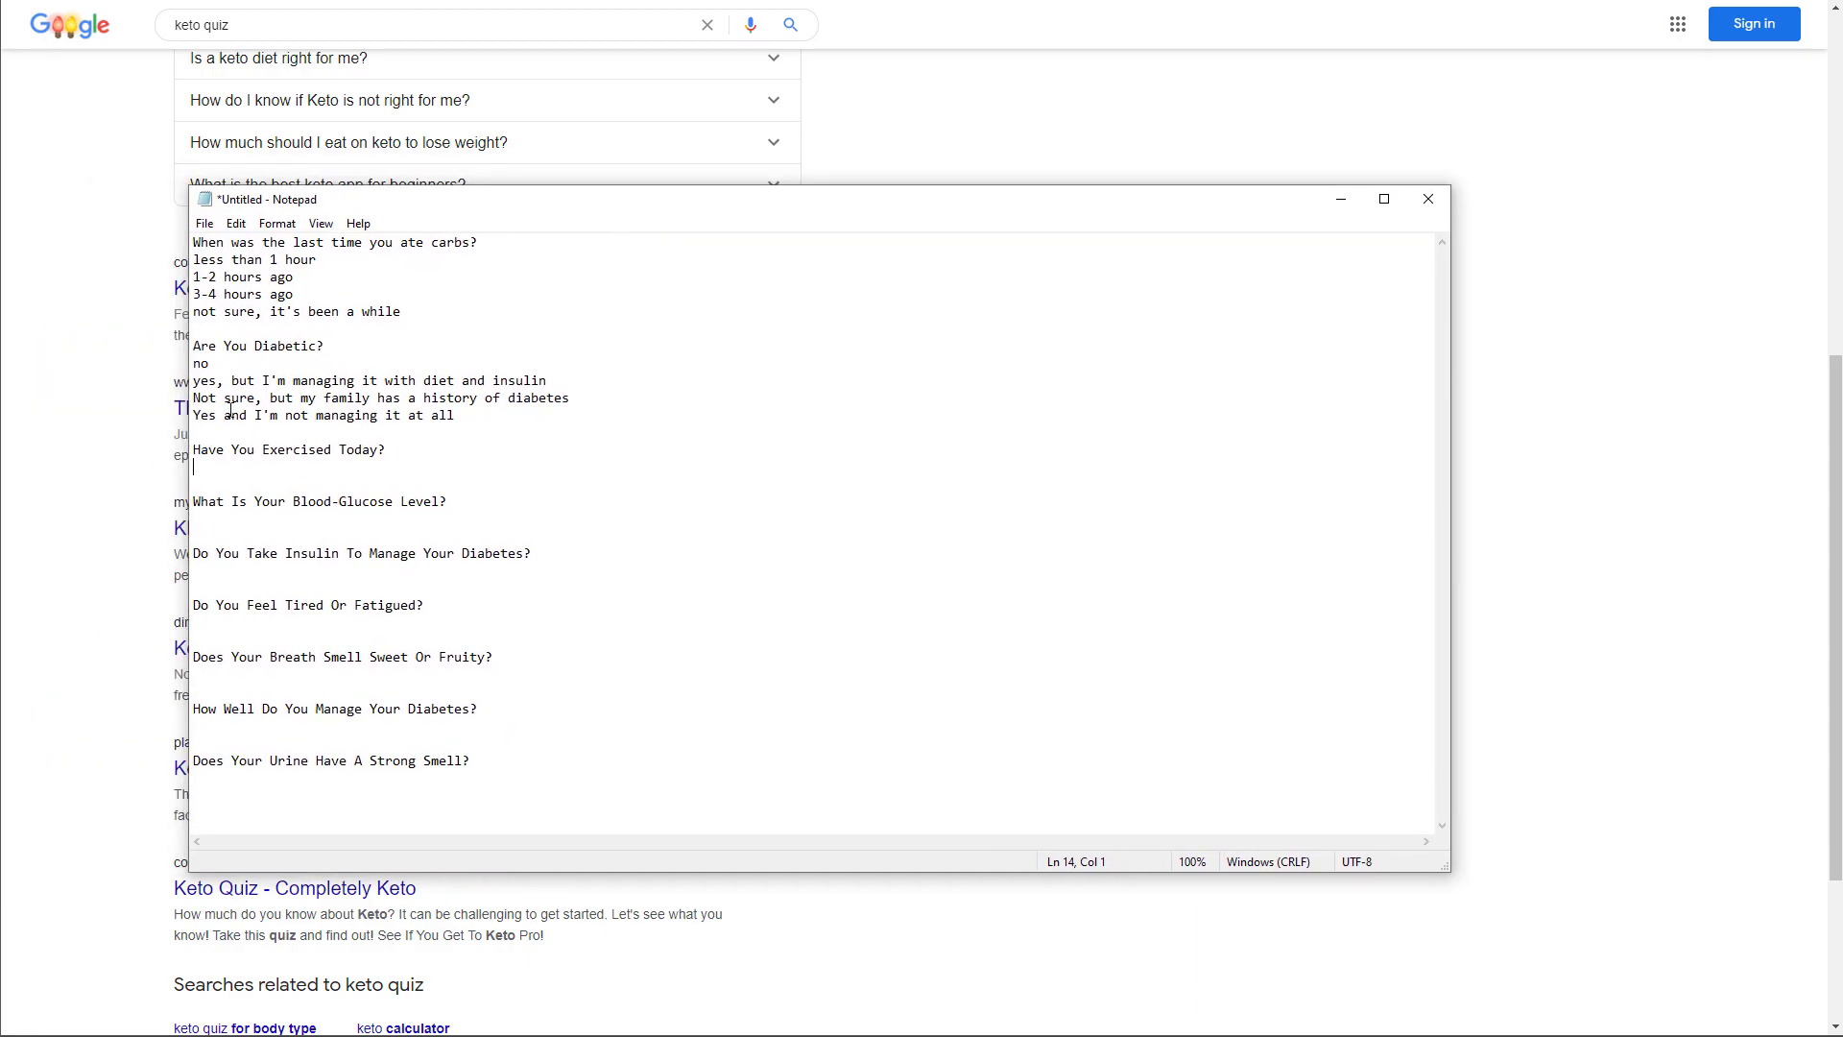
left_click_drag(580, 203, 632, 223)
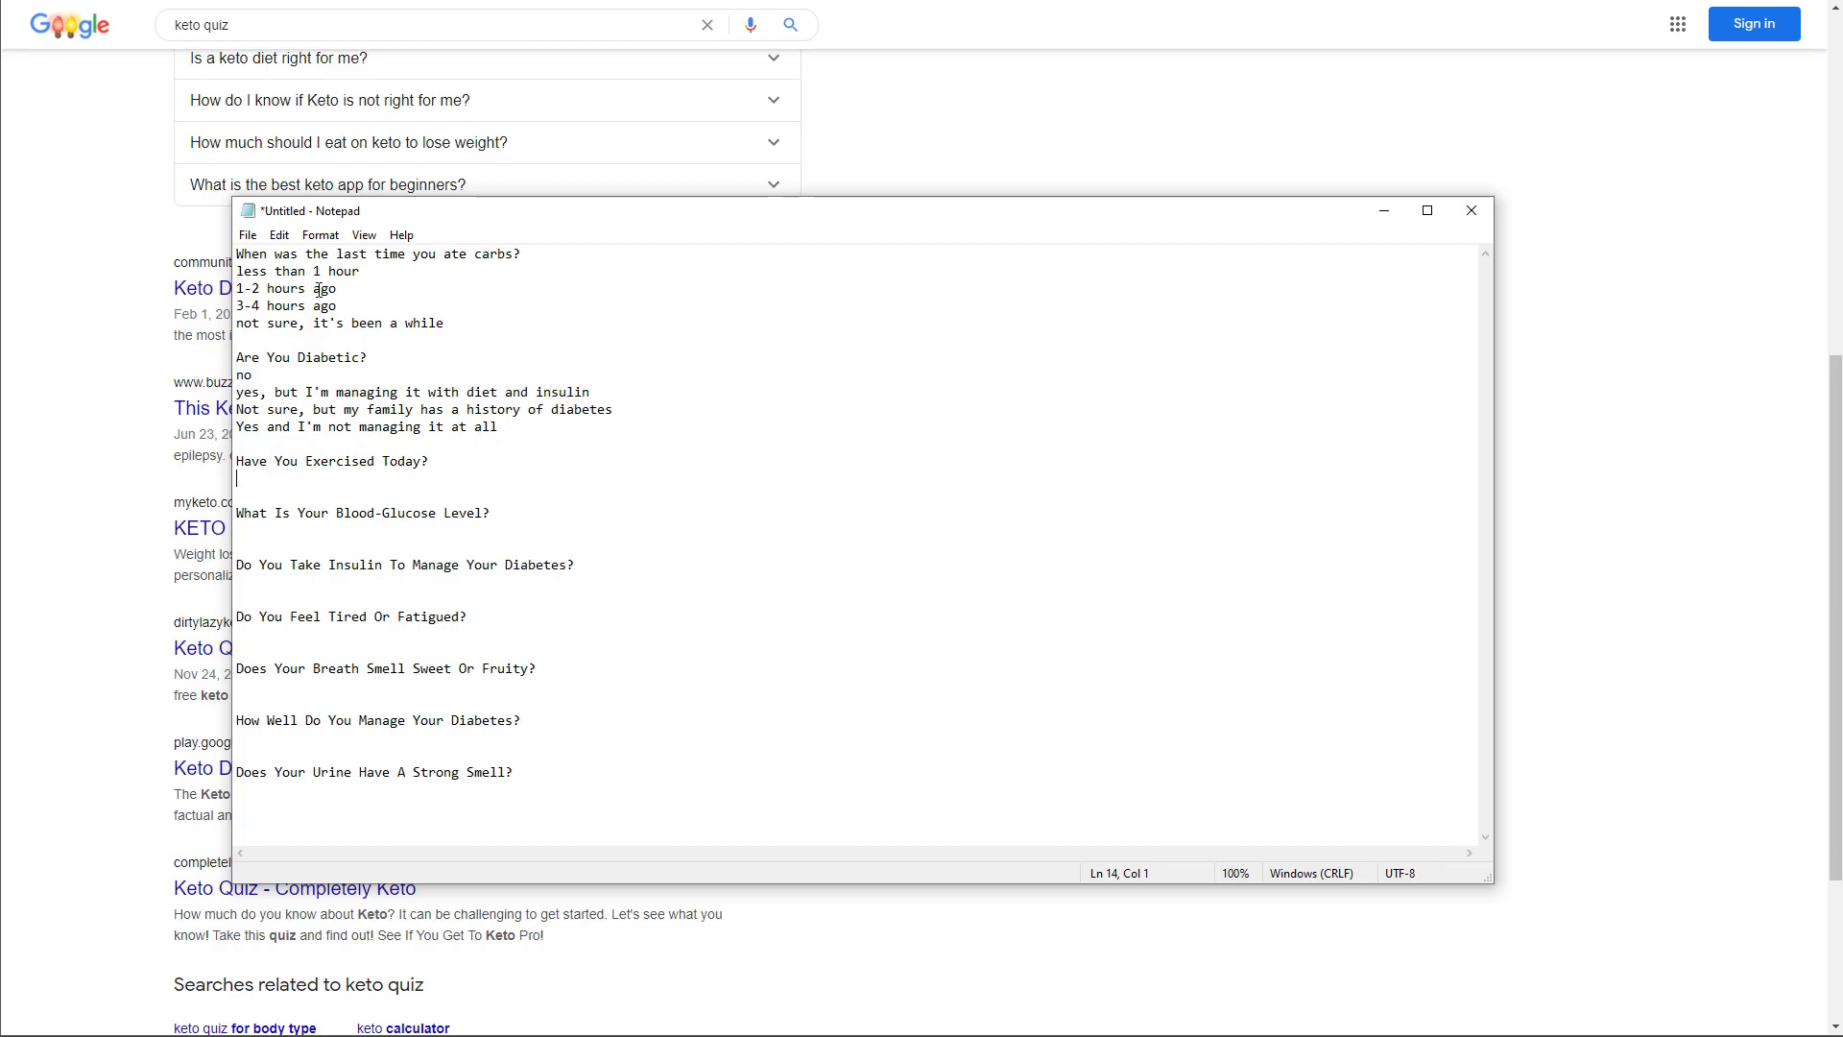
Switch to the WordPress admin of the Quizert! site and open Thrive Quiz Builder.
left_click(729, 7)
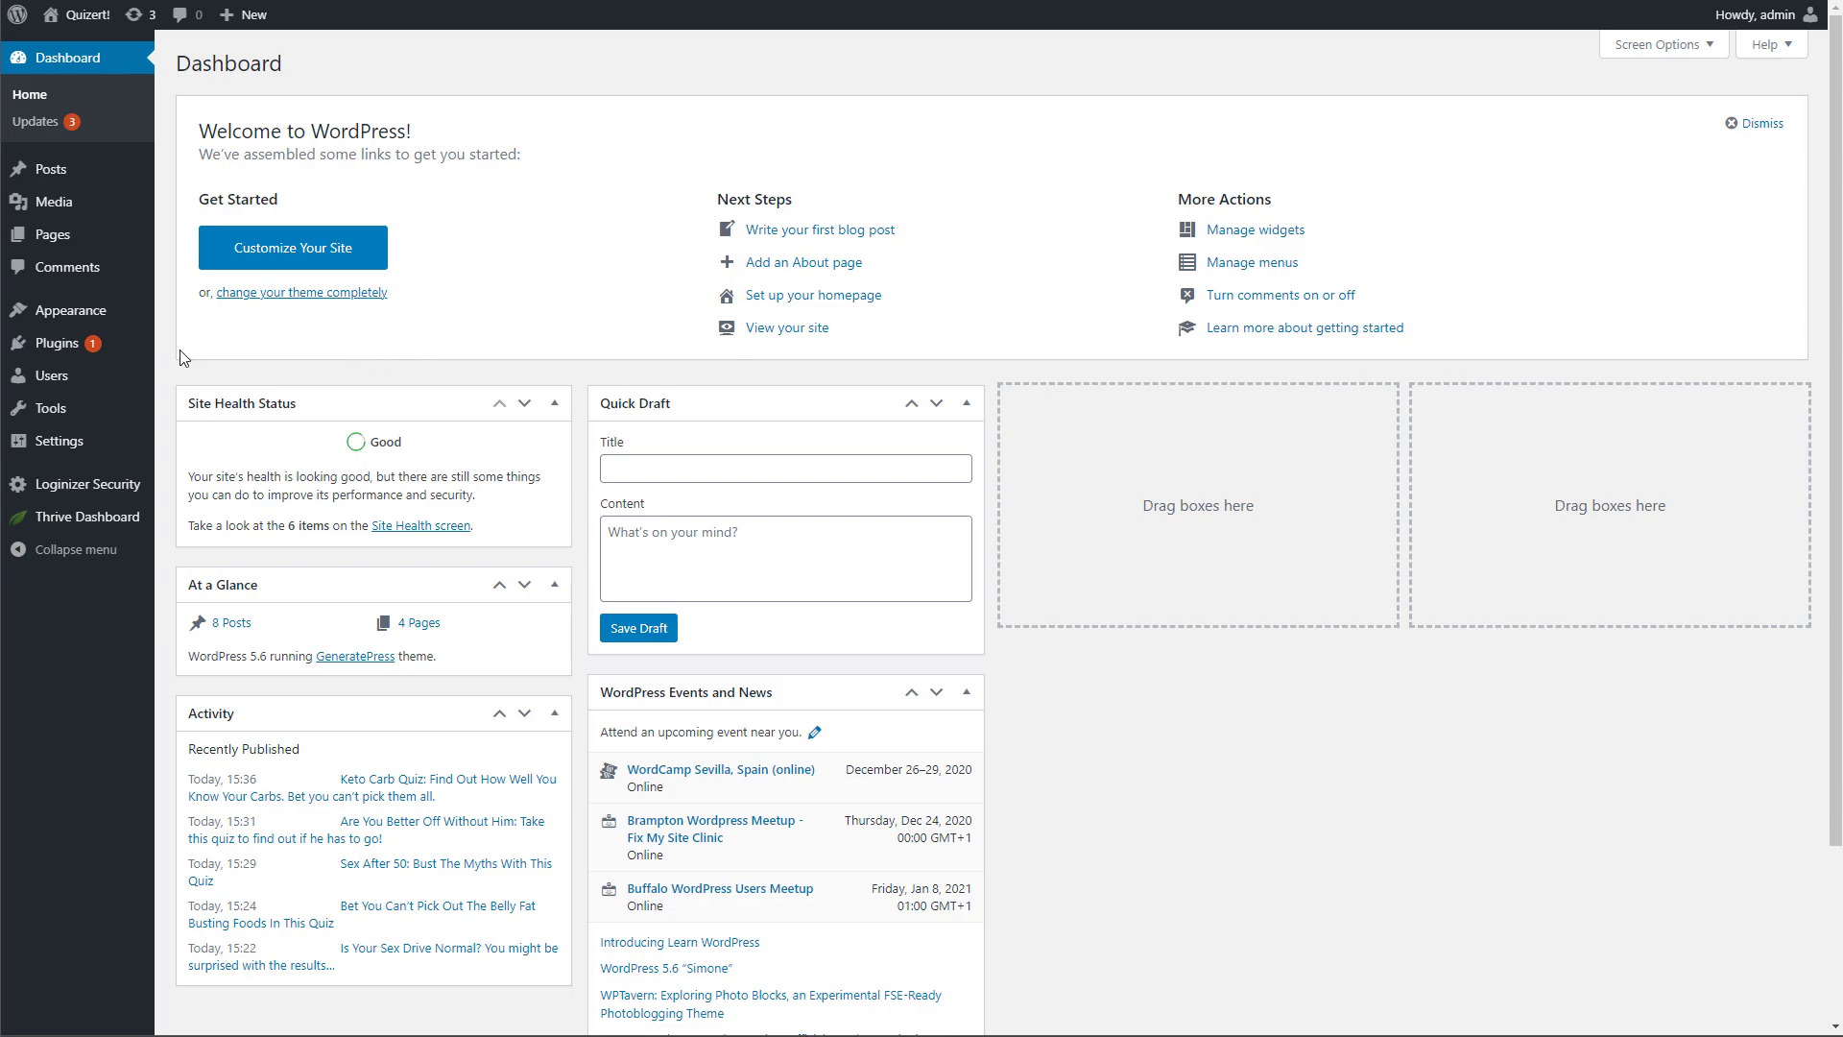
mouse_move(67, 524)
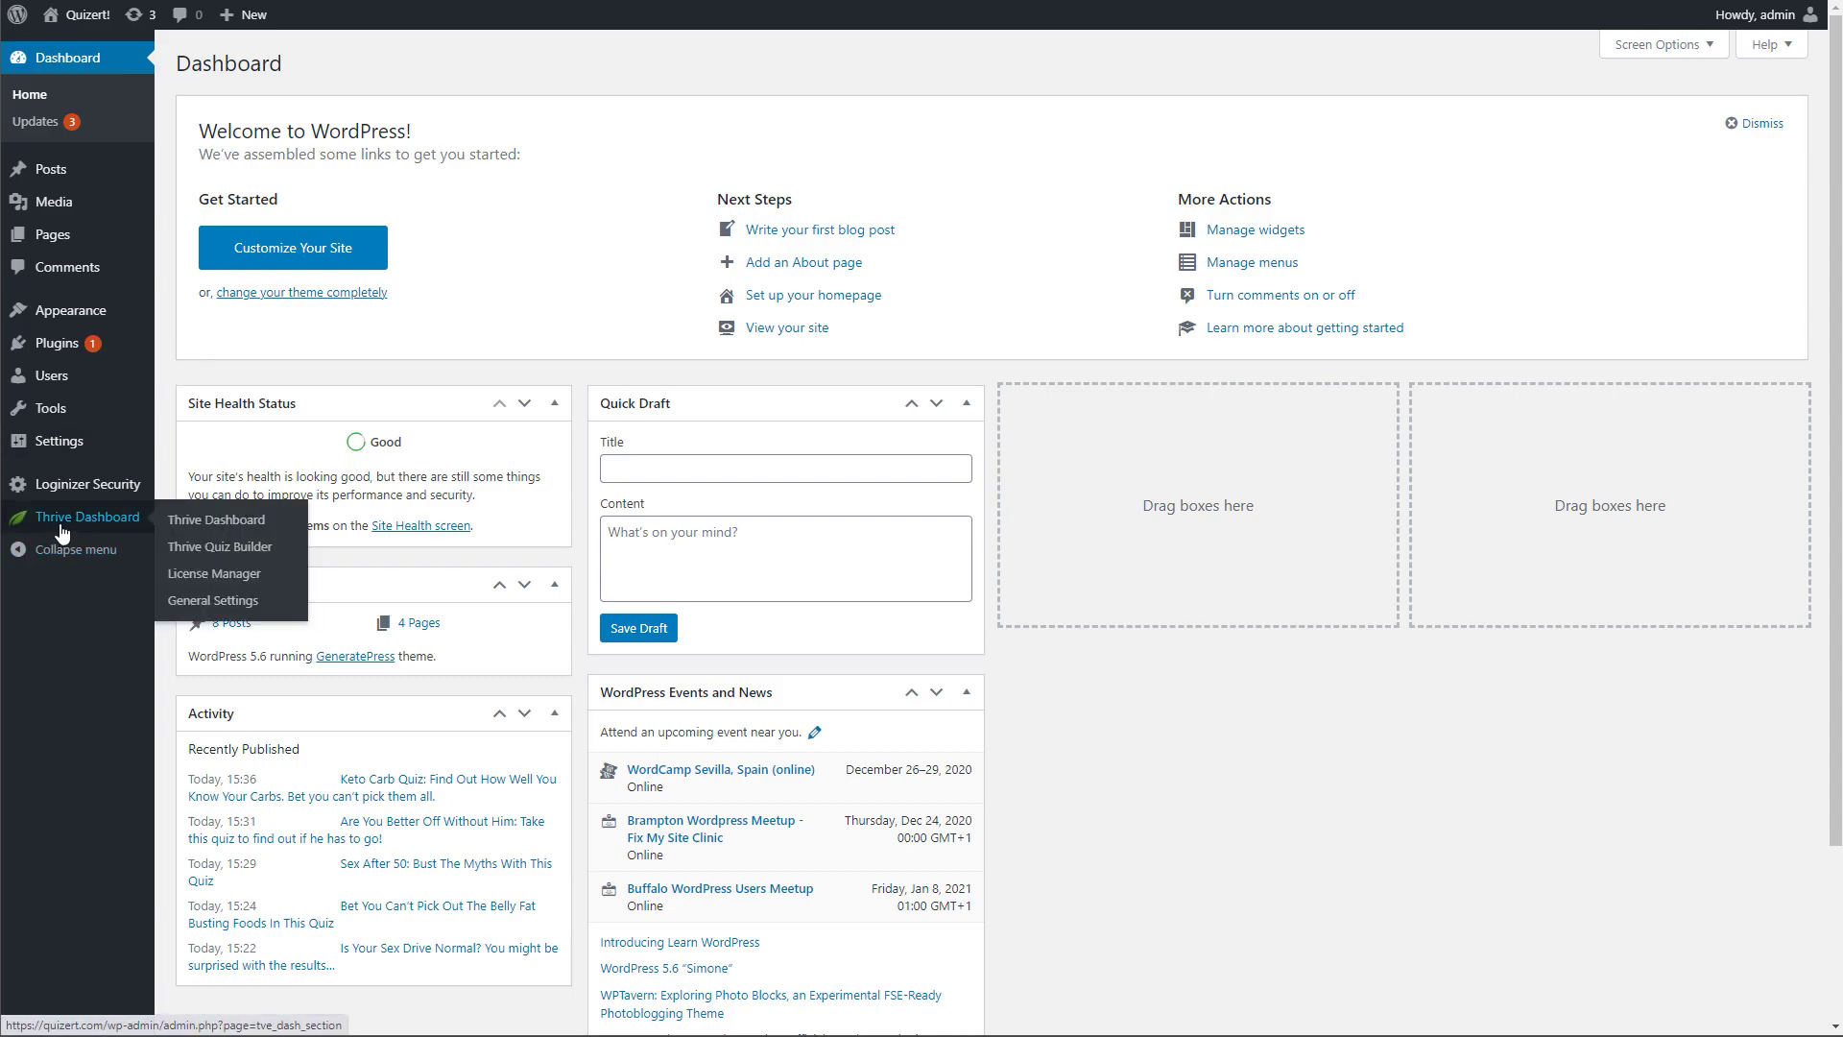
left_click(197, 548)
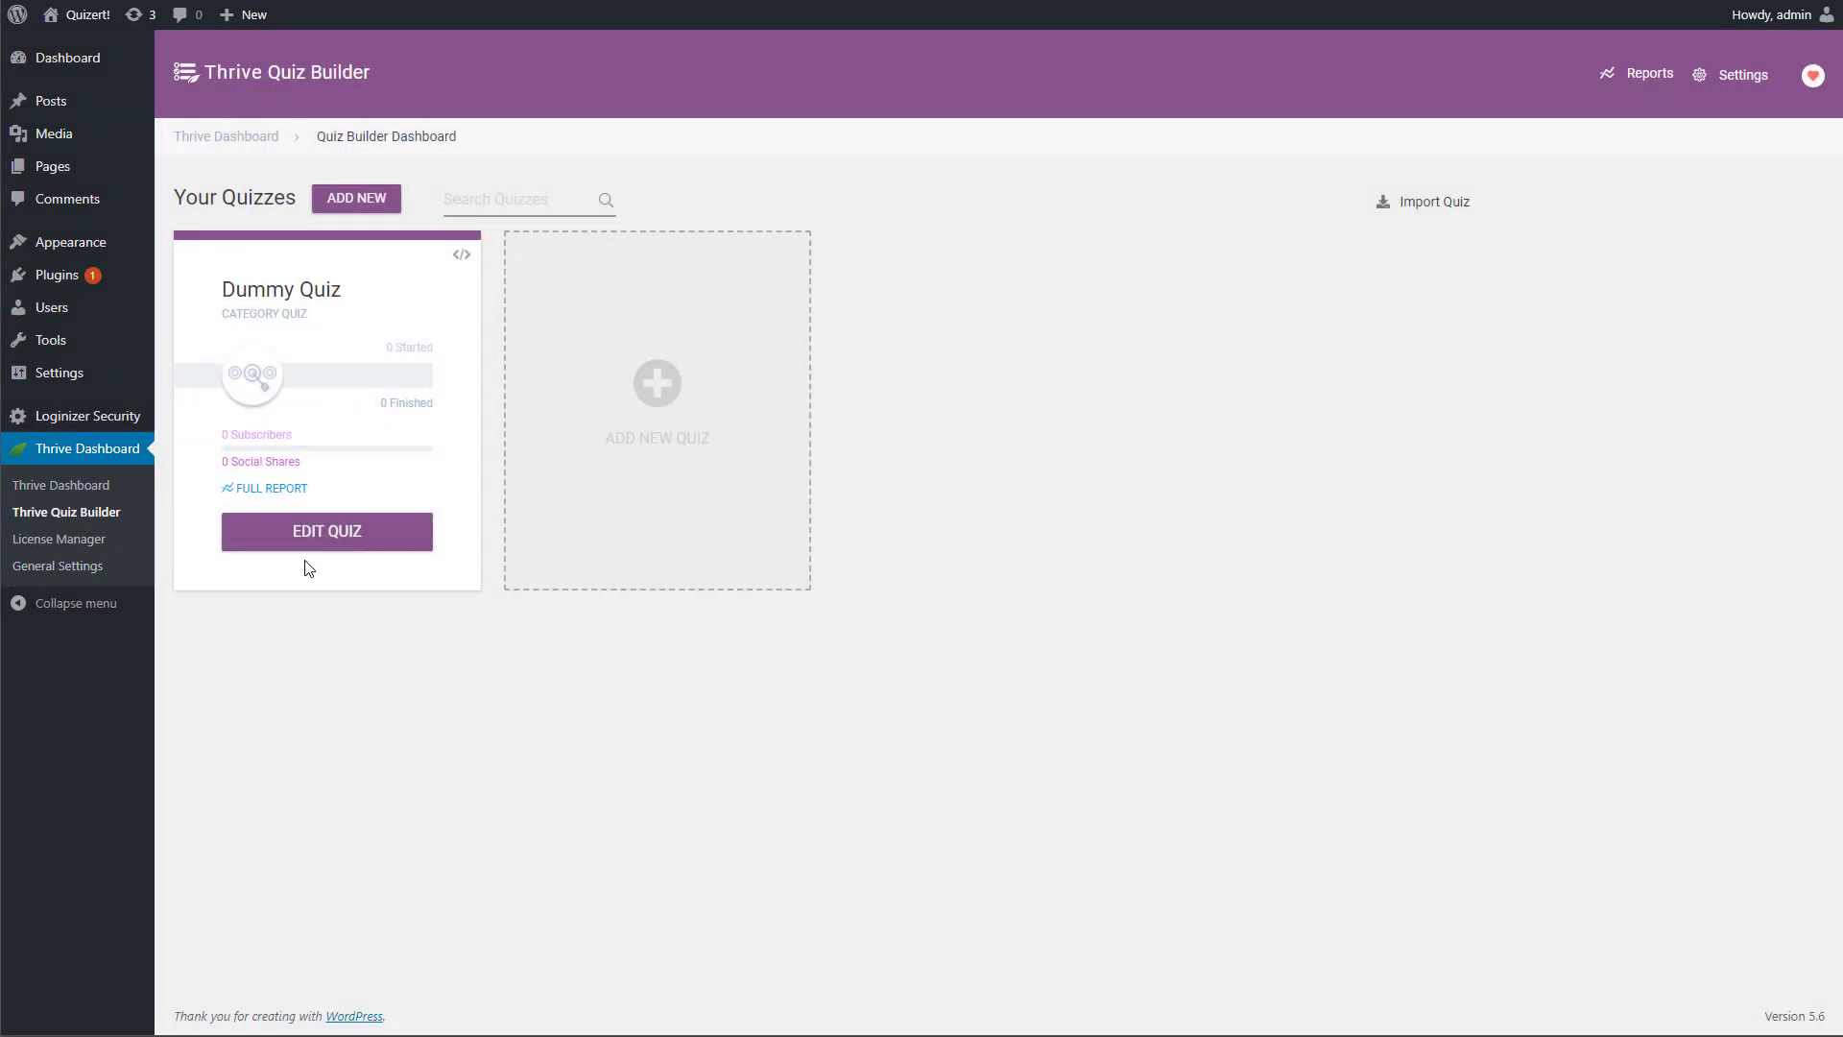
Start a new quiz using the Build from scratch template.
left_click(672, 393)
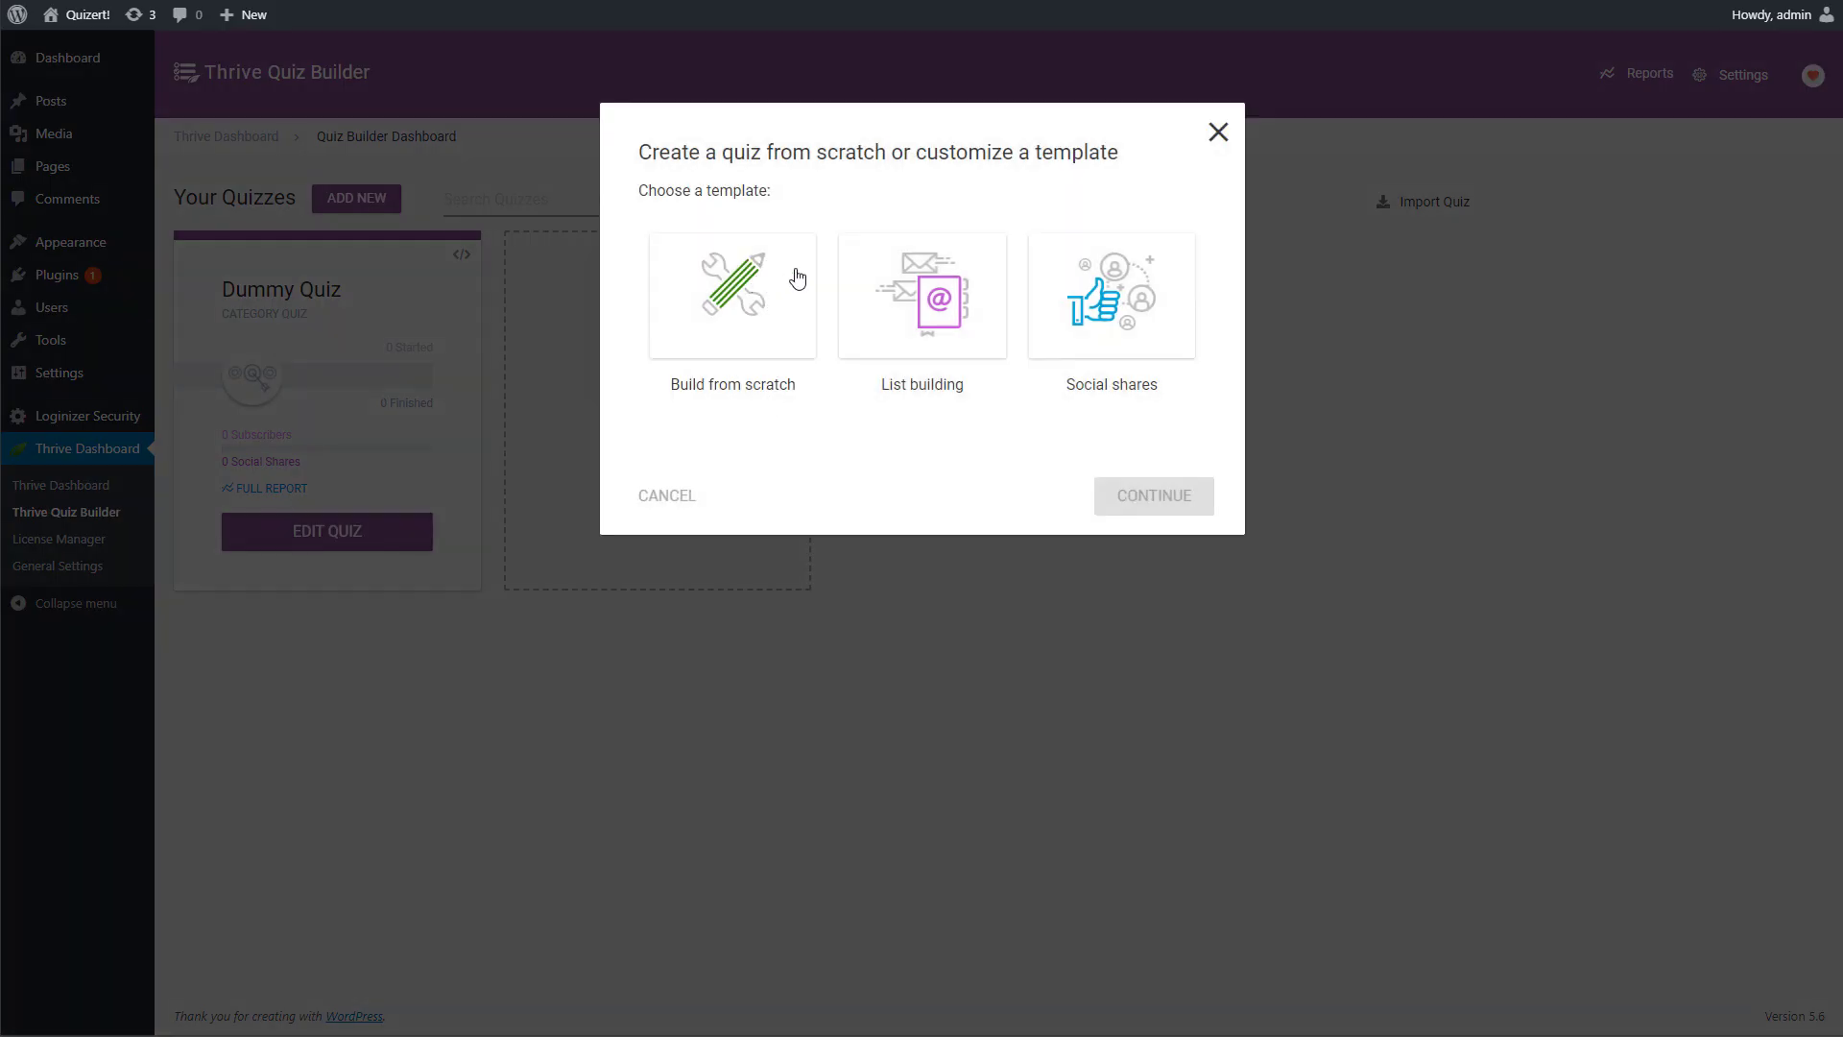
left_click(739, 313)
left_click(1112, 555)
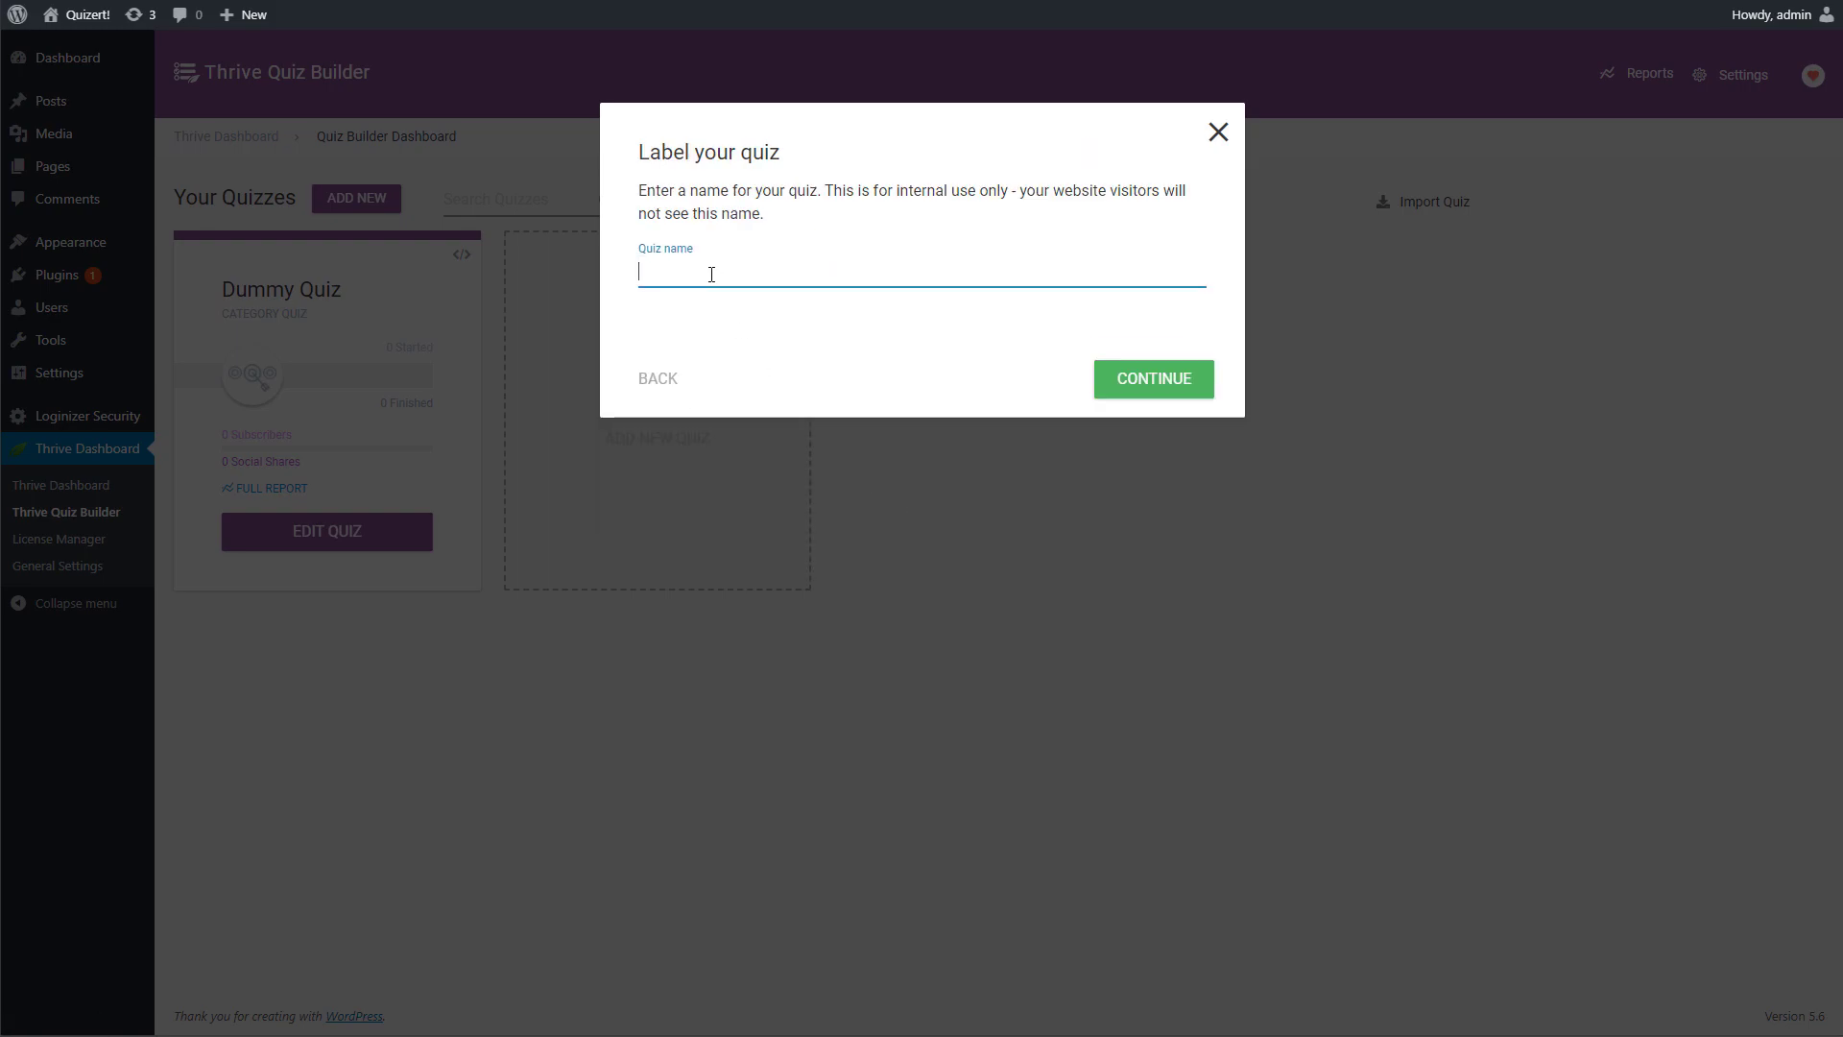
Name the quiz "Am I In Ketosis? Find out for sure with this quick quiz." and continue to its setup page.
type("AME")
key("BackSpace")
key("BackSpace")
type("m")
type(" I In Ketosi")
type("s?")
type(" Learn")
key("BackSpace")
key("BackSpace")
key("BackSpace")
key("BackSpace")
key("BackSpace")
key("BackSpace")
type("Find out for sure with")
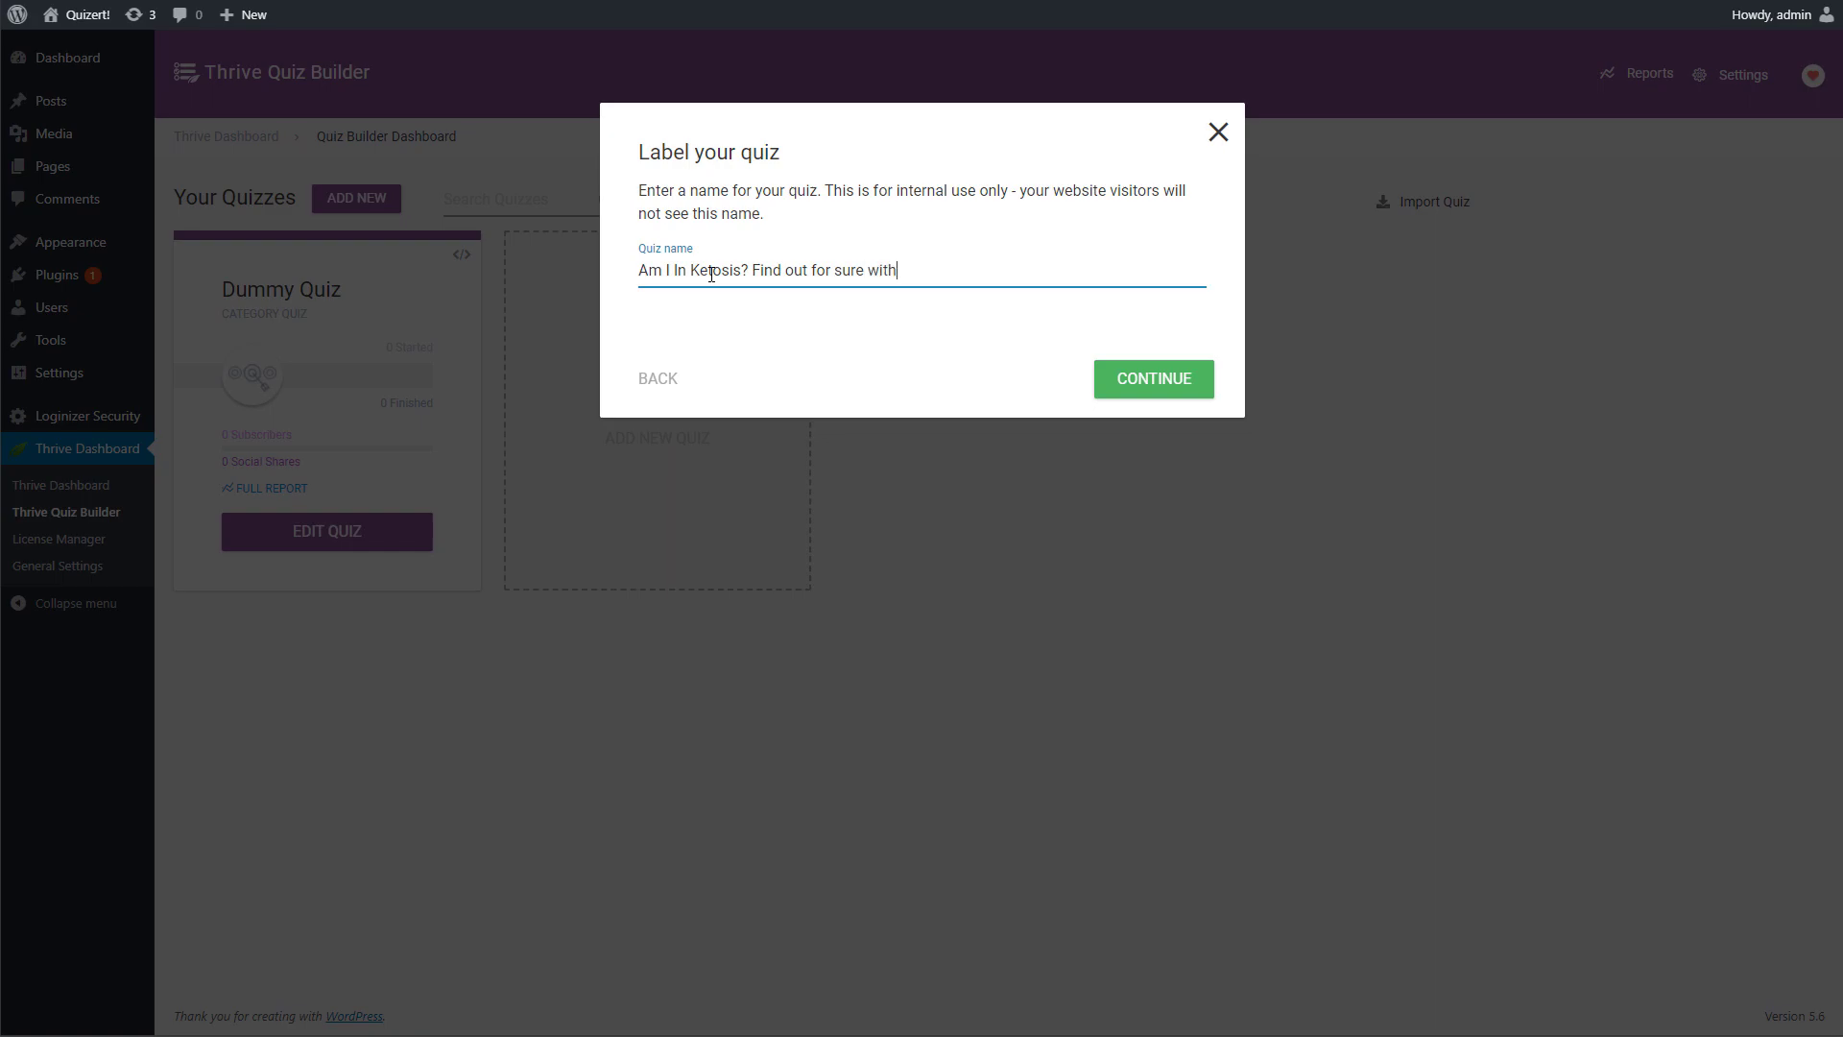
type(" this quick quiz")
left_click(1119, 380)
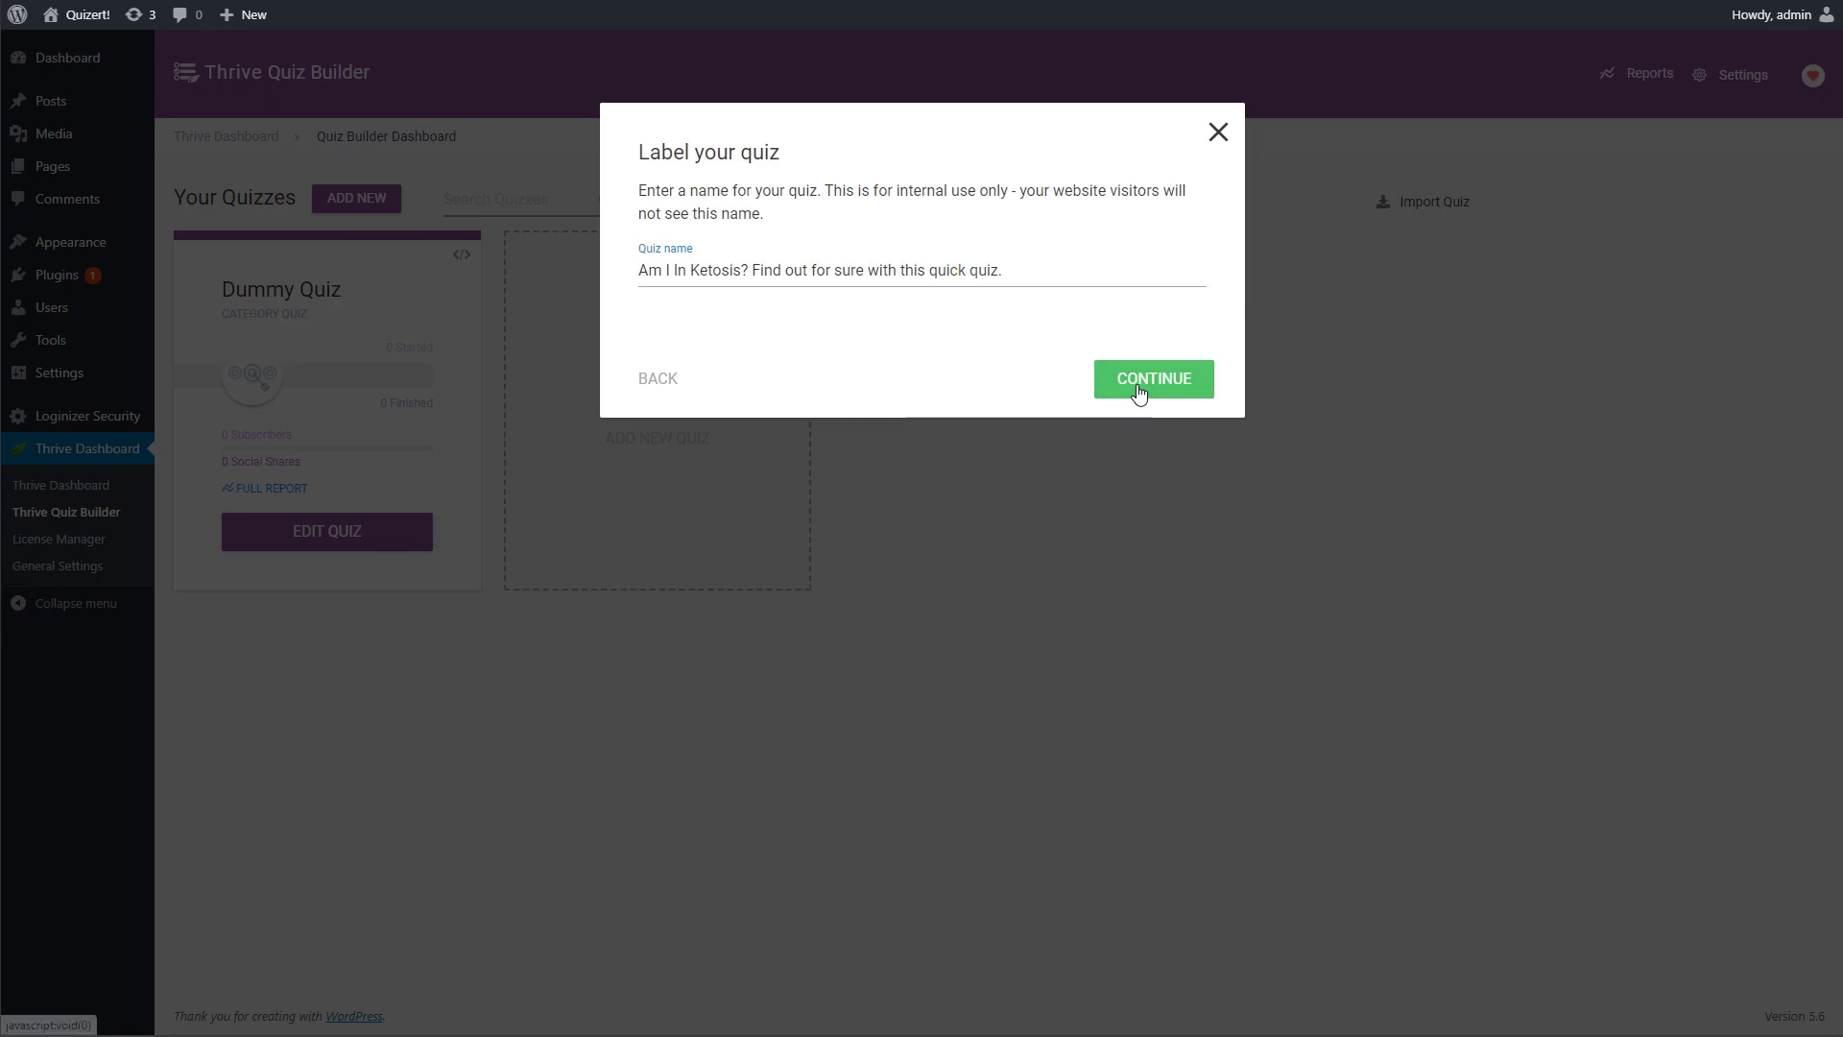
left_click(1139, 392)
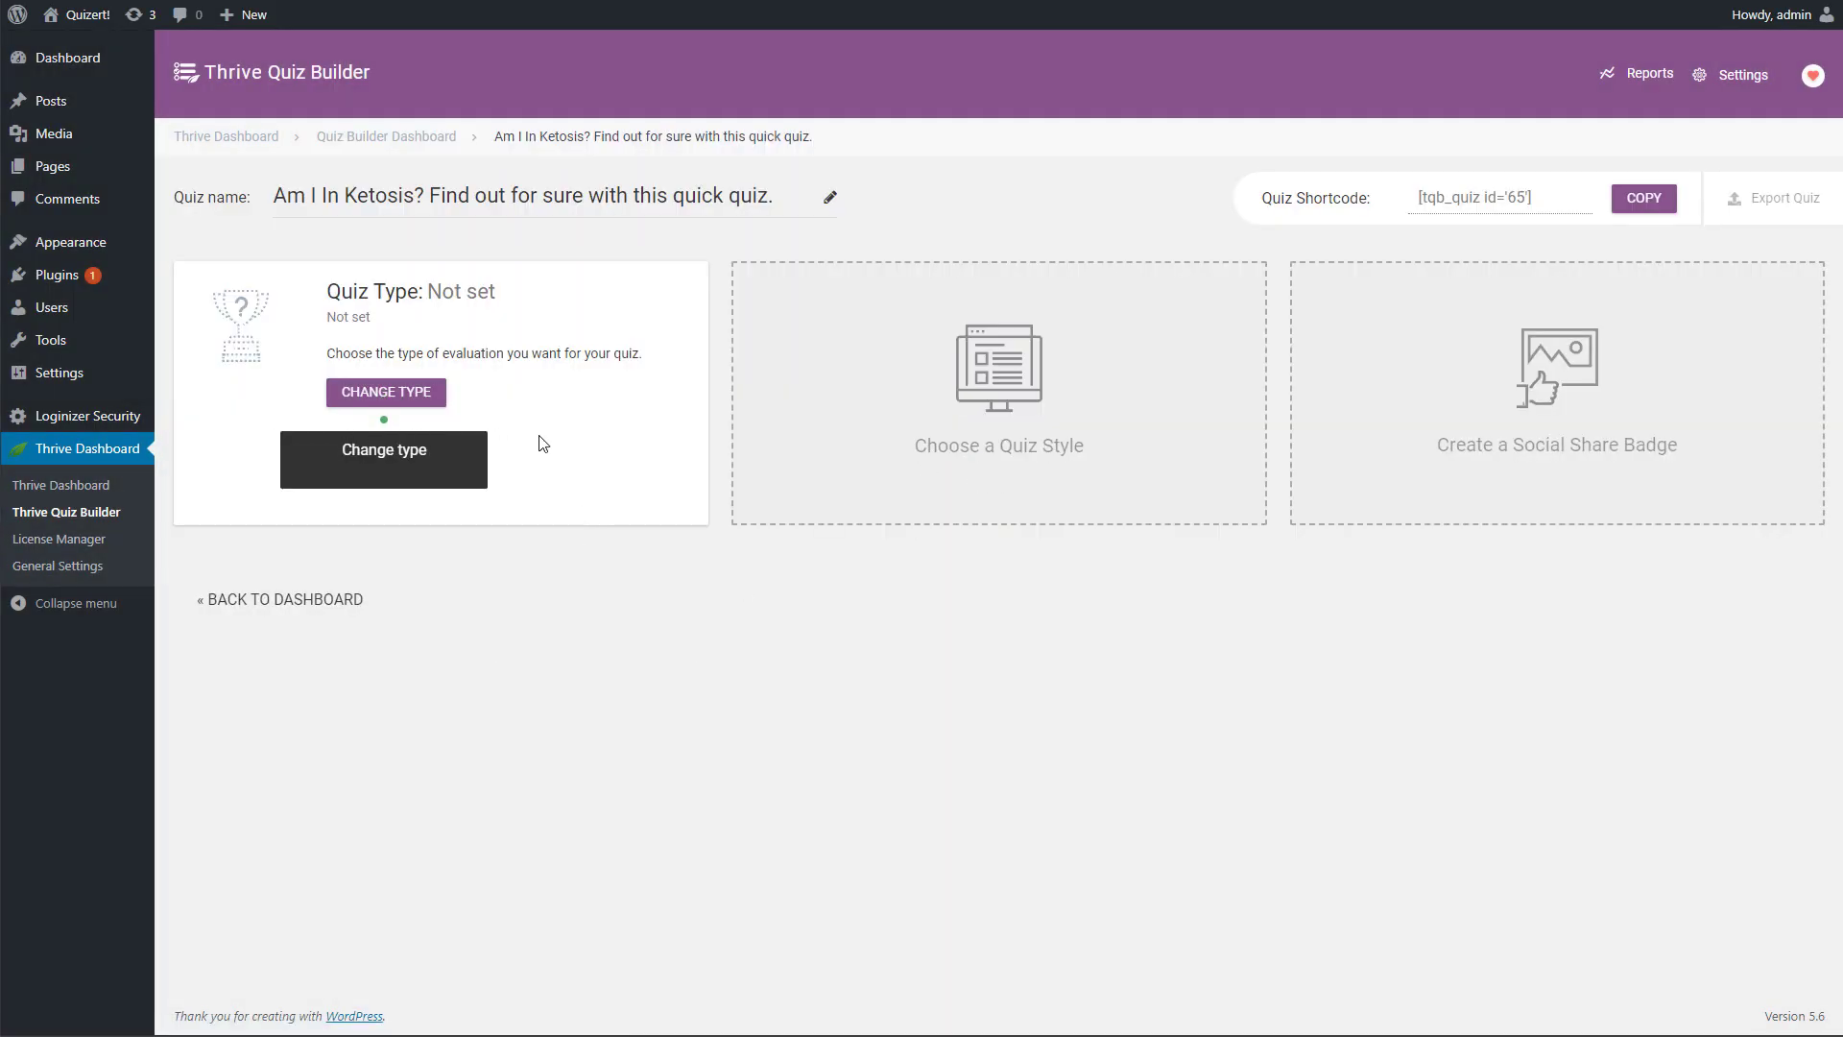
Set the quiz evaluation type to Category and continue to the quiz settings.
left_click(386, 395)
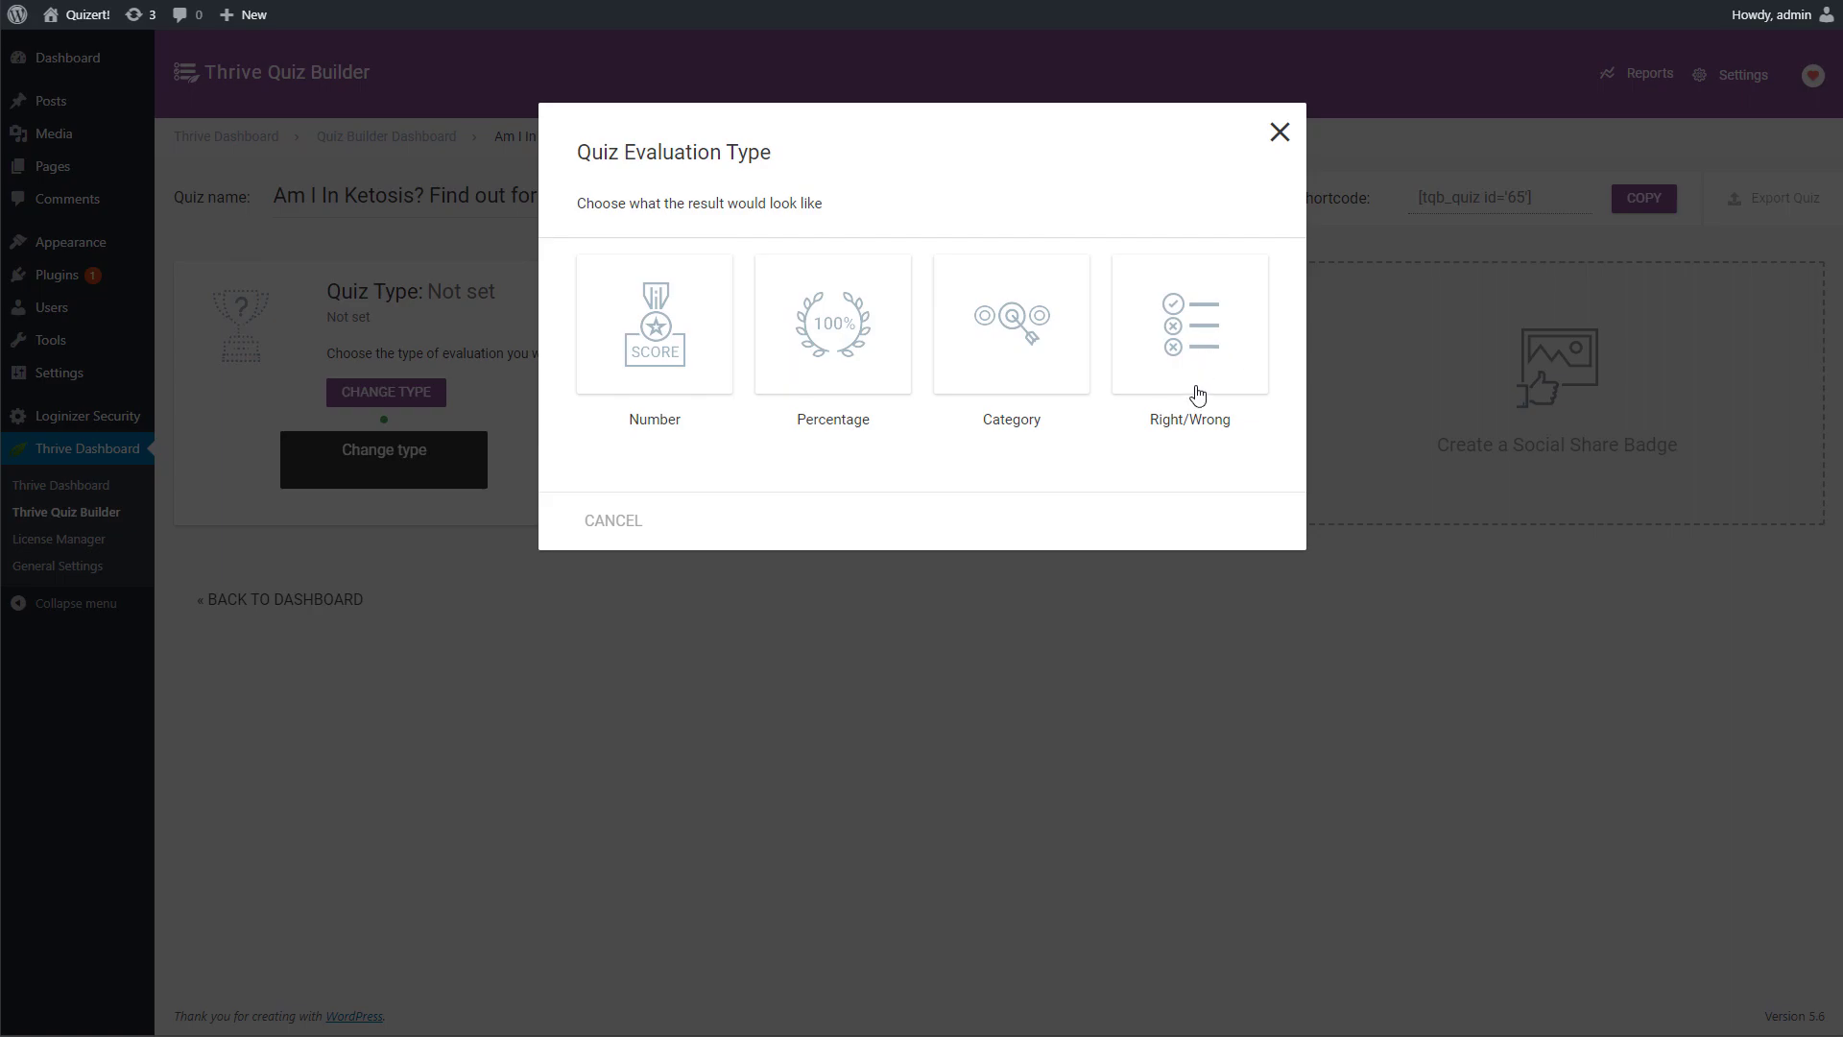
left_click(1012, 326)
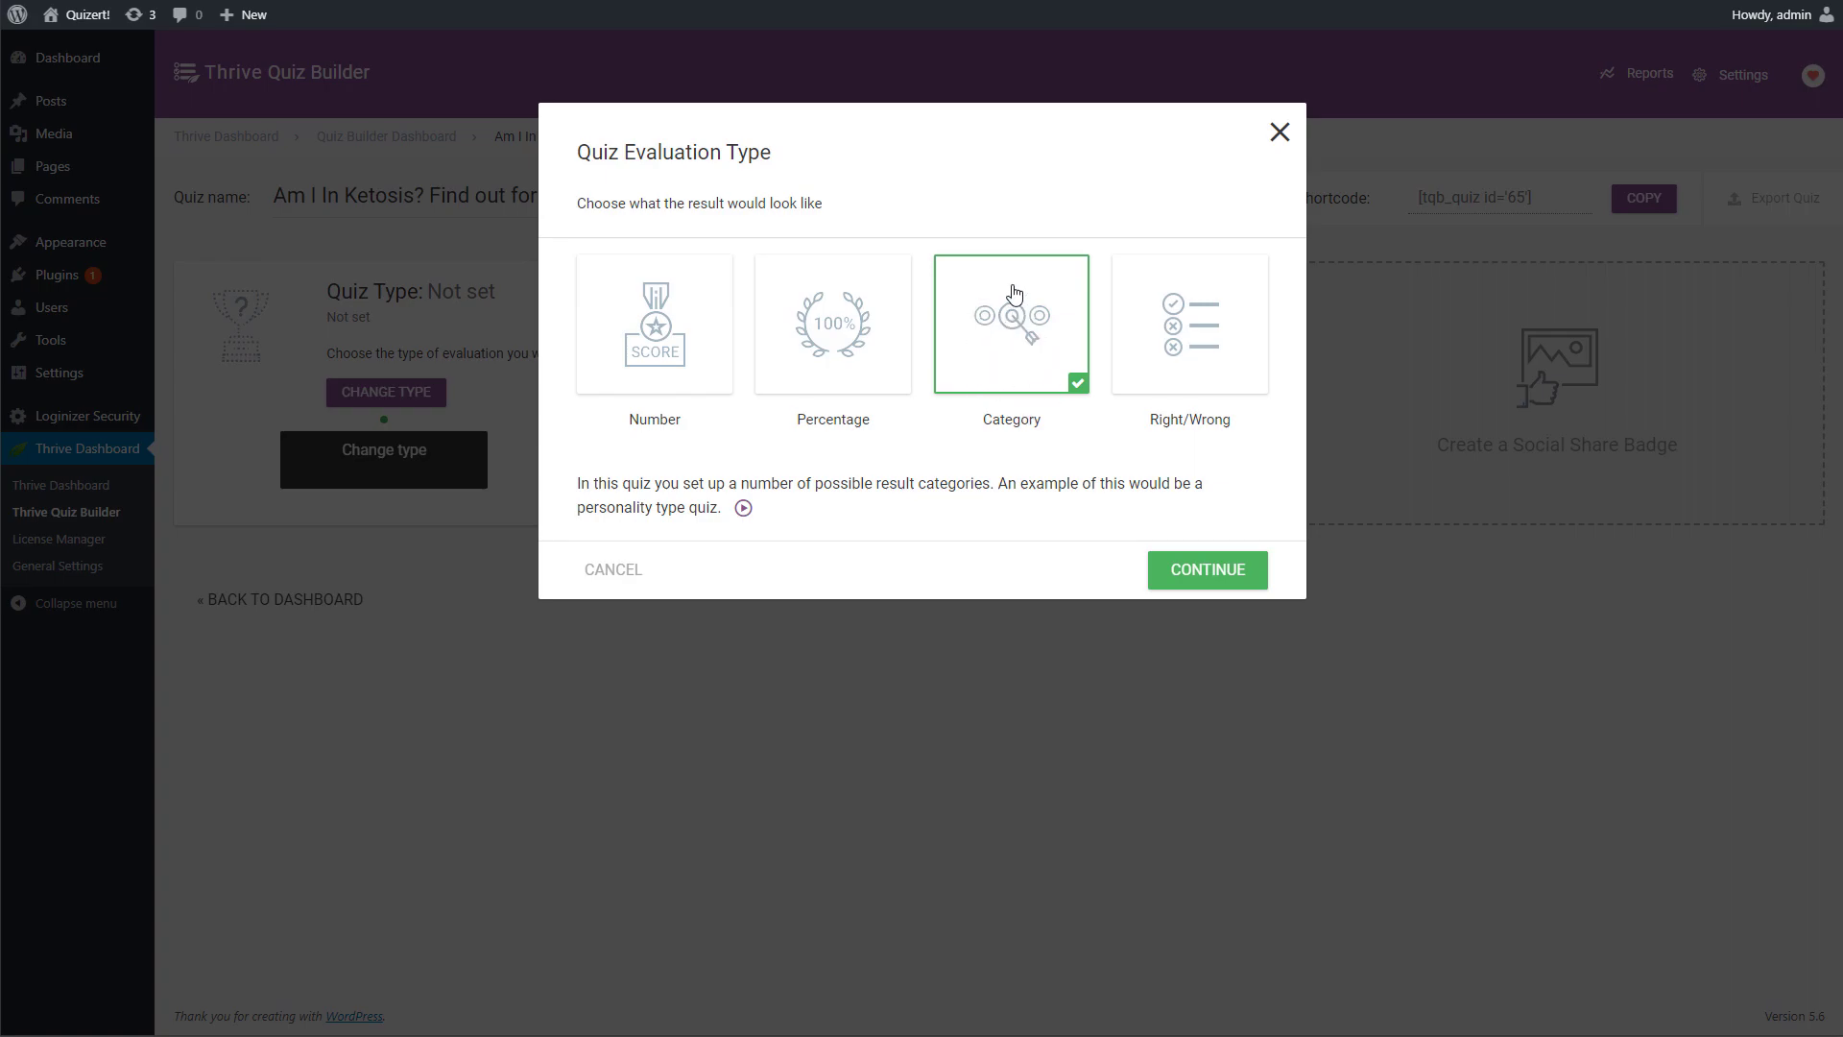
left_click(1184, 574)
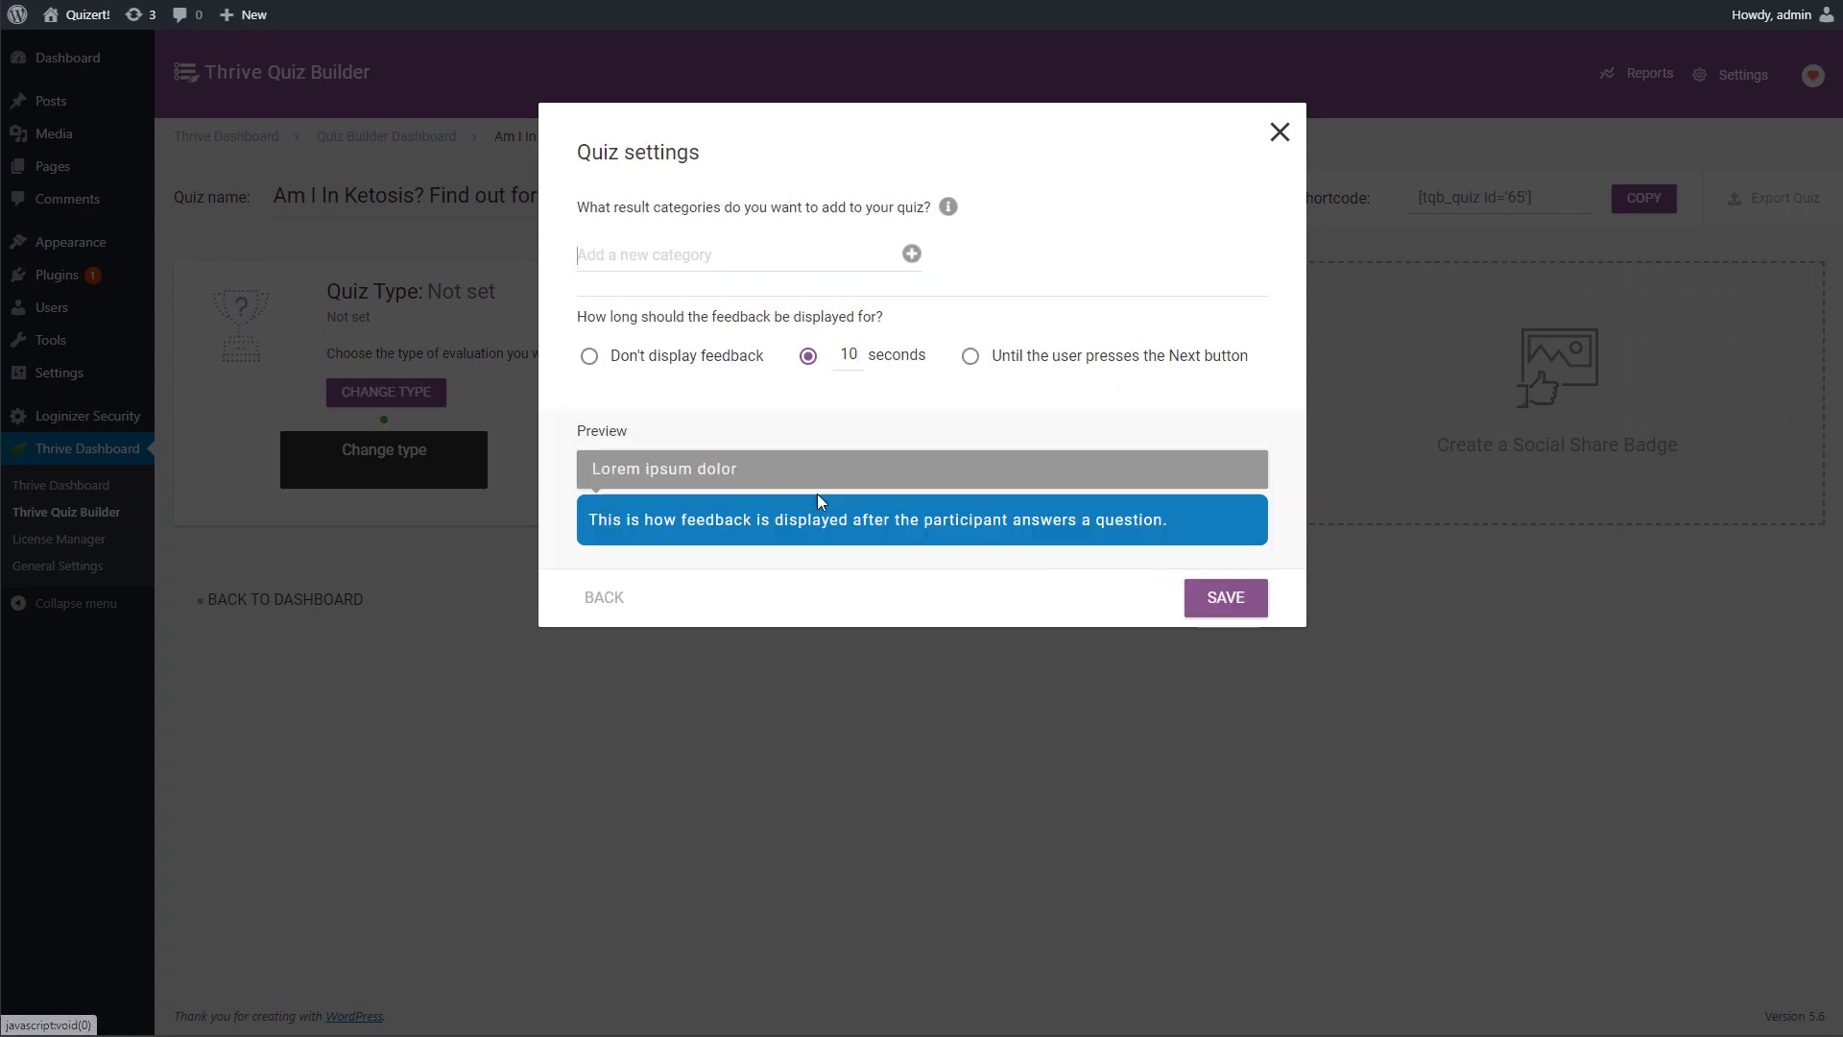
Save result categories "Yes, you are in ketosis!" and "No, you are not in ketosis.", with feedback shown until the Next button is pressed.
left_click(655, 258)
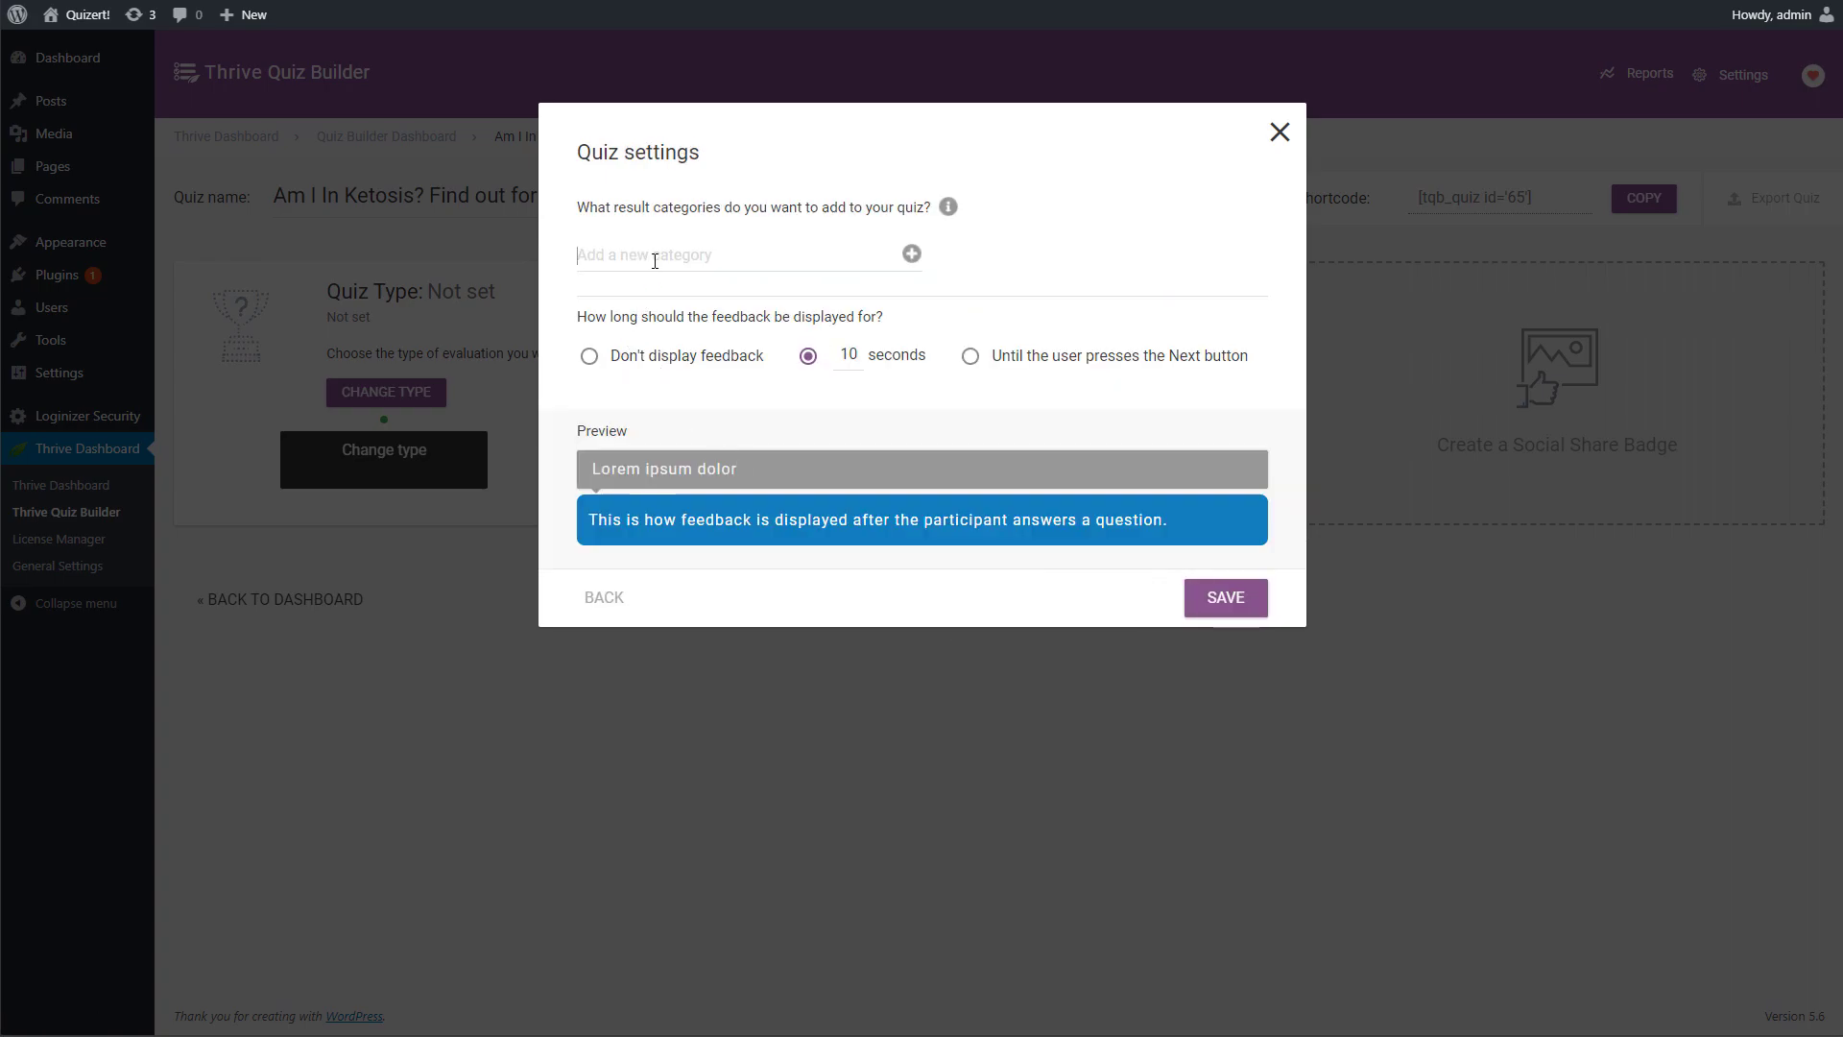
type("Yes, you are in ket")
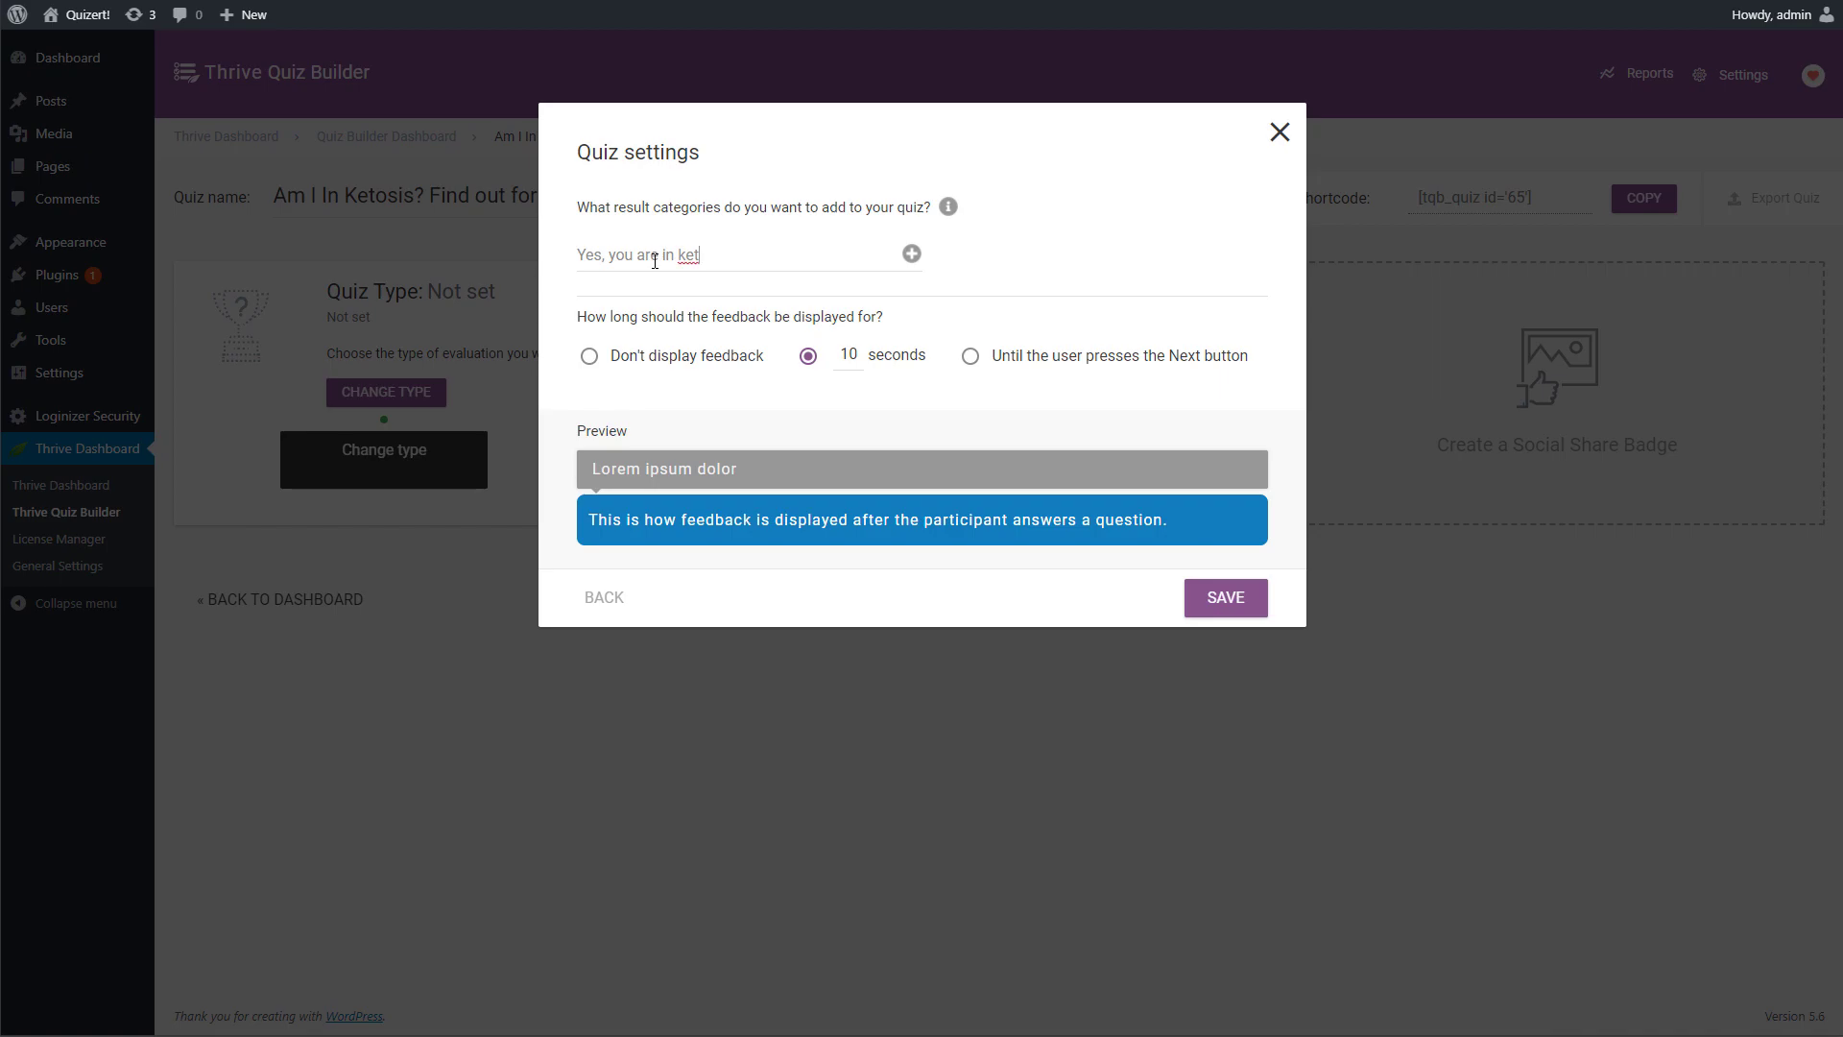
type("osis!")
left_click(970, 356)
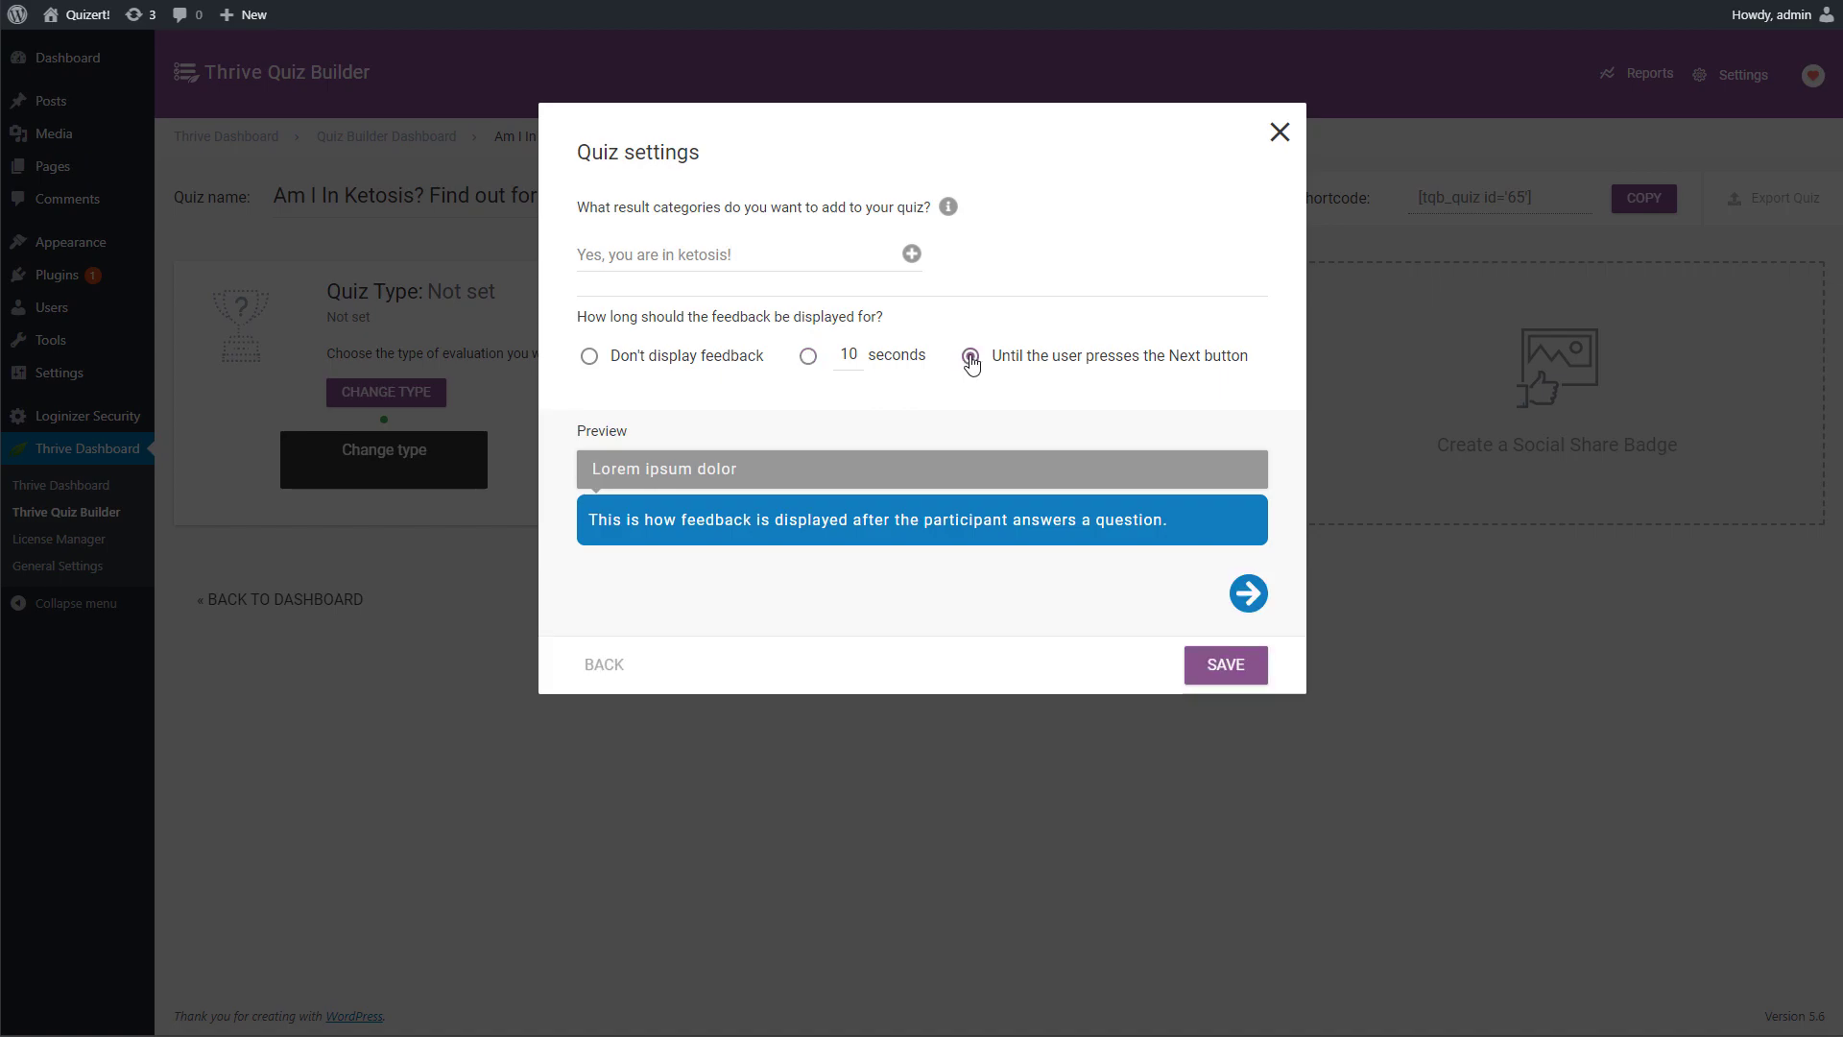
left_click(912, 255)
left_click(703, 266)
type("No, you arer")
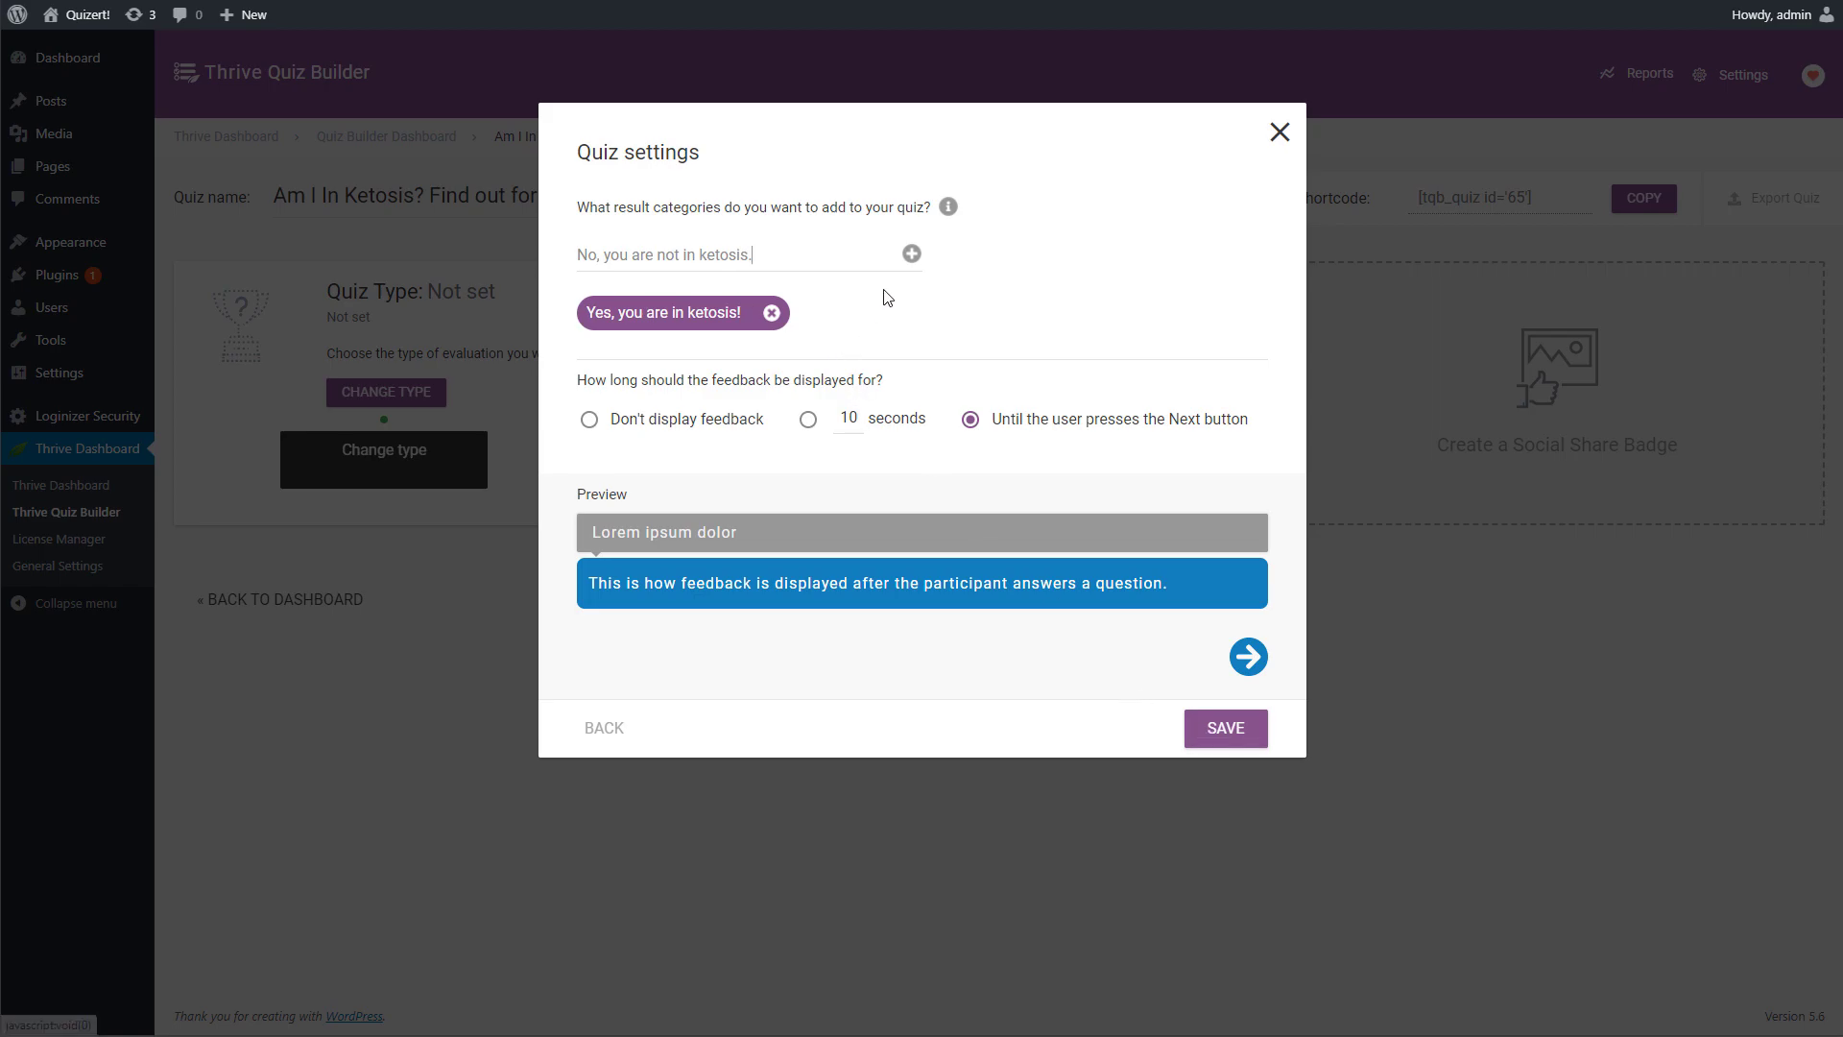
left_click(912, 254)
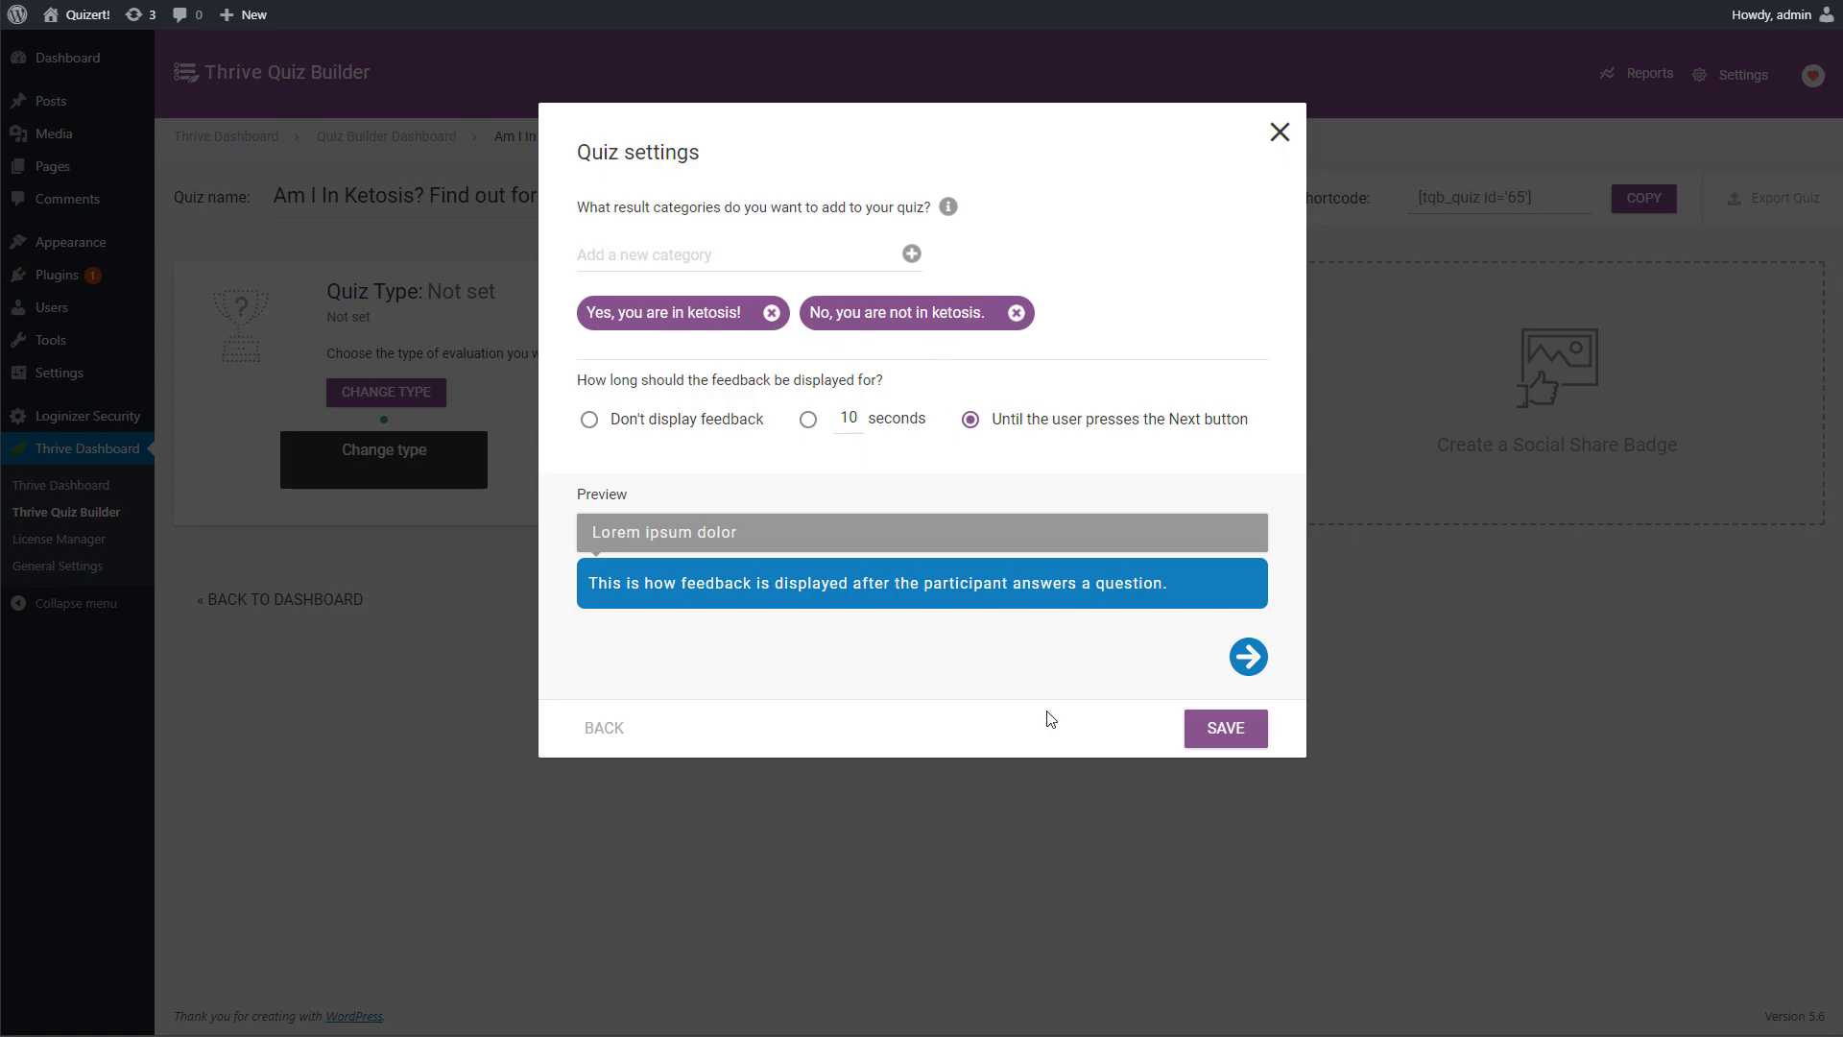
left_click(1217, 730)
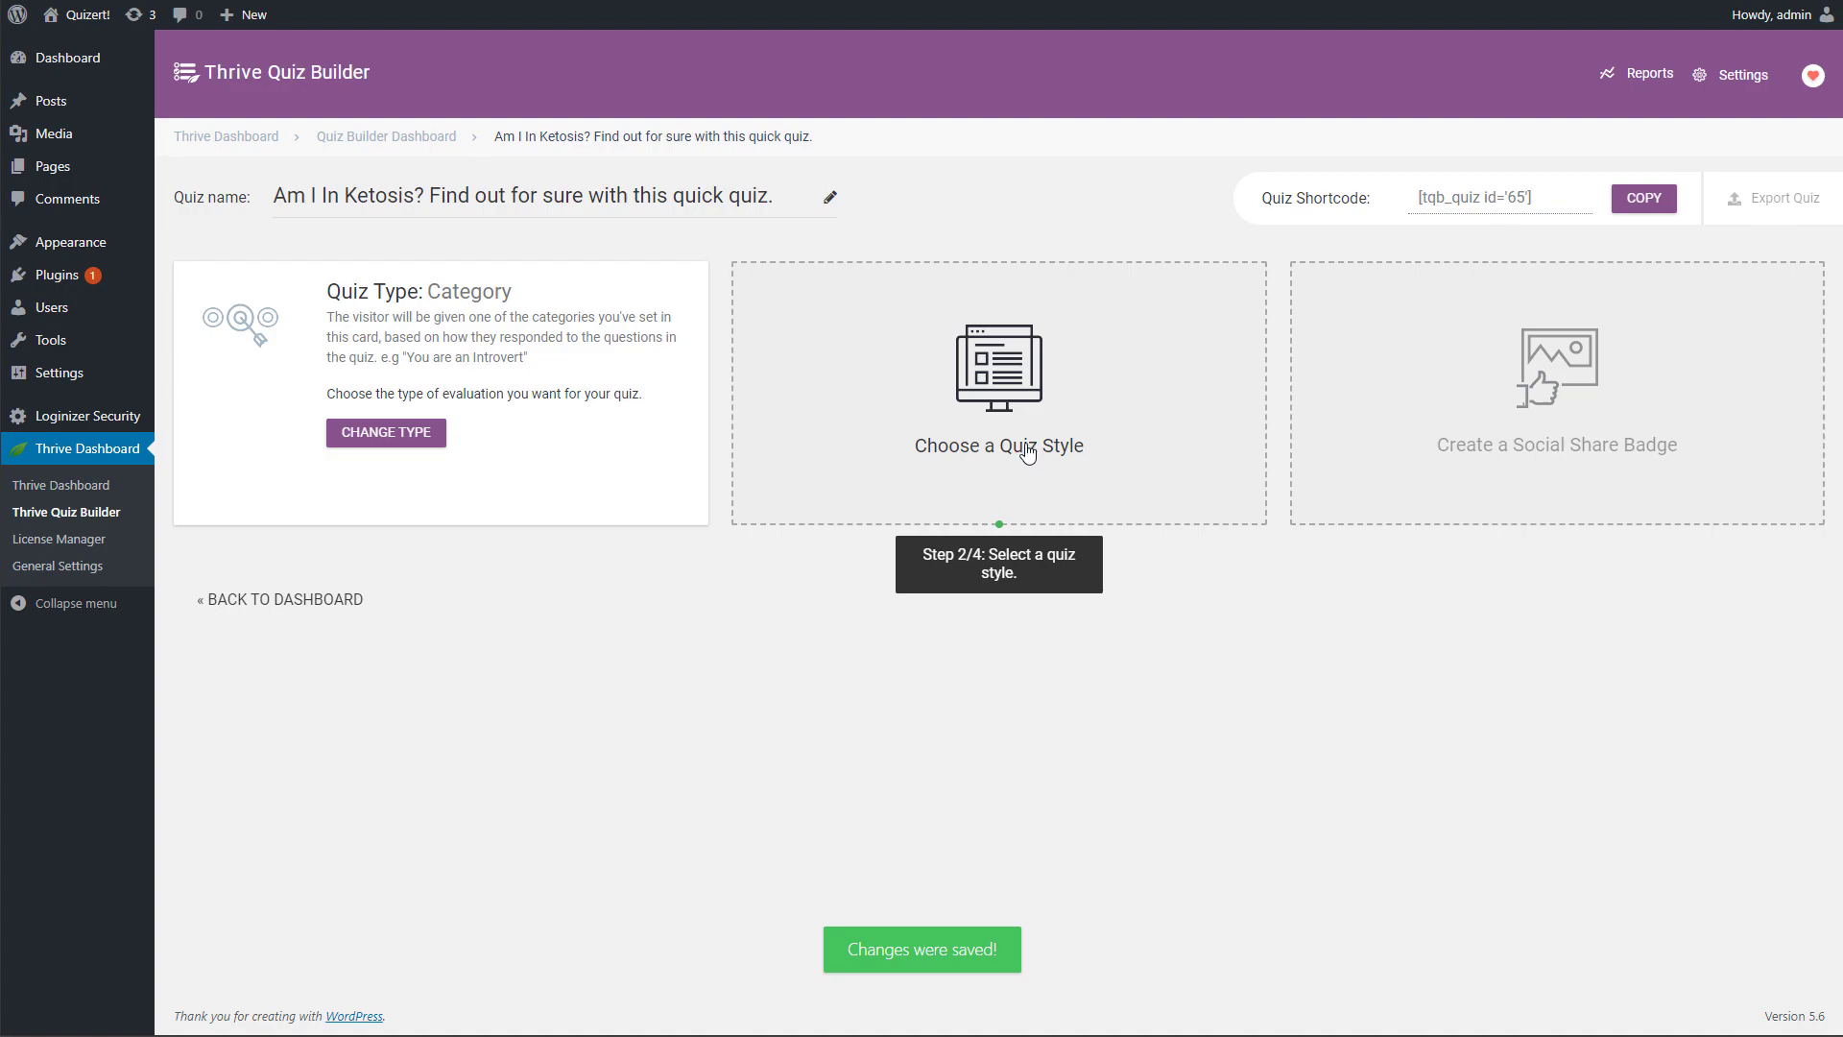
Browse the available quiz styles and apply the Lush style to the quiz.
left_click(1009, 415)
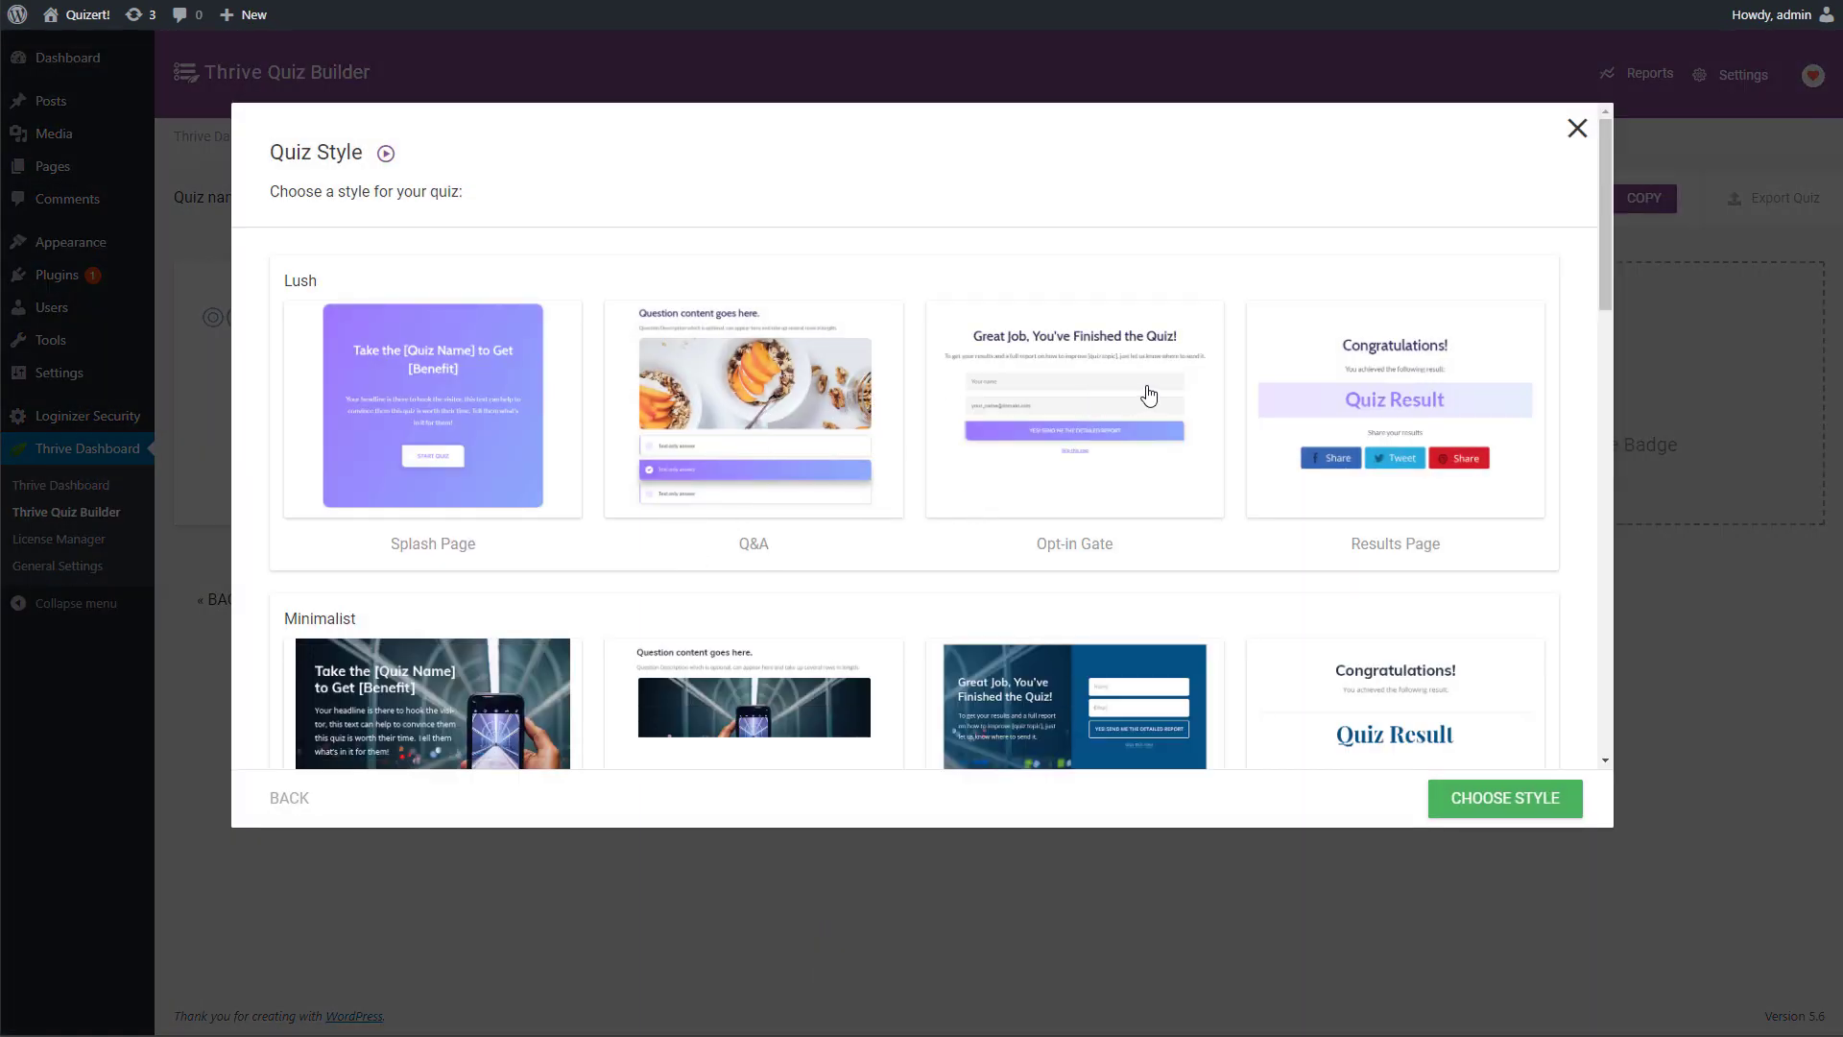
mouse_move(1605, 250)
left_mouse_down()
mouse_move(1592, 701)
mouse_move(1611, 344)
mouse_move(1620, 553)
mouse_move(1592, 716)
mouse_move(1599, 269)
left_mouse_up()
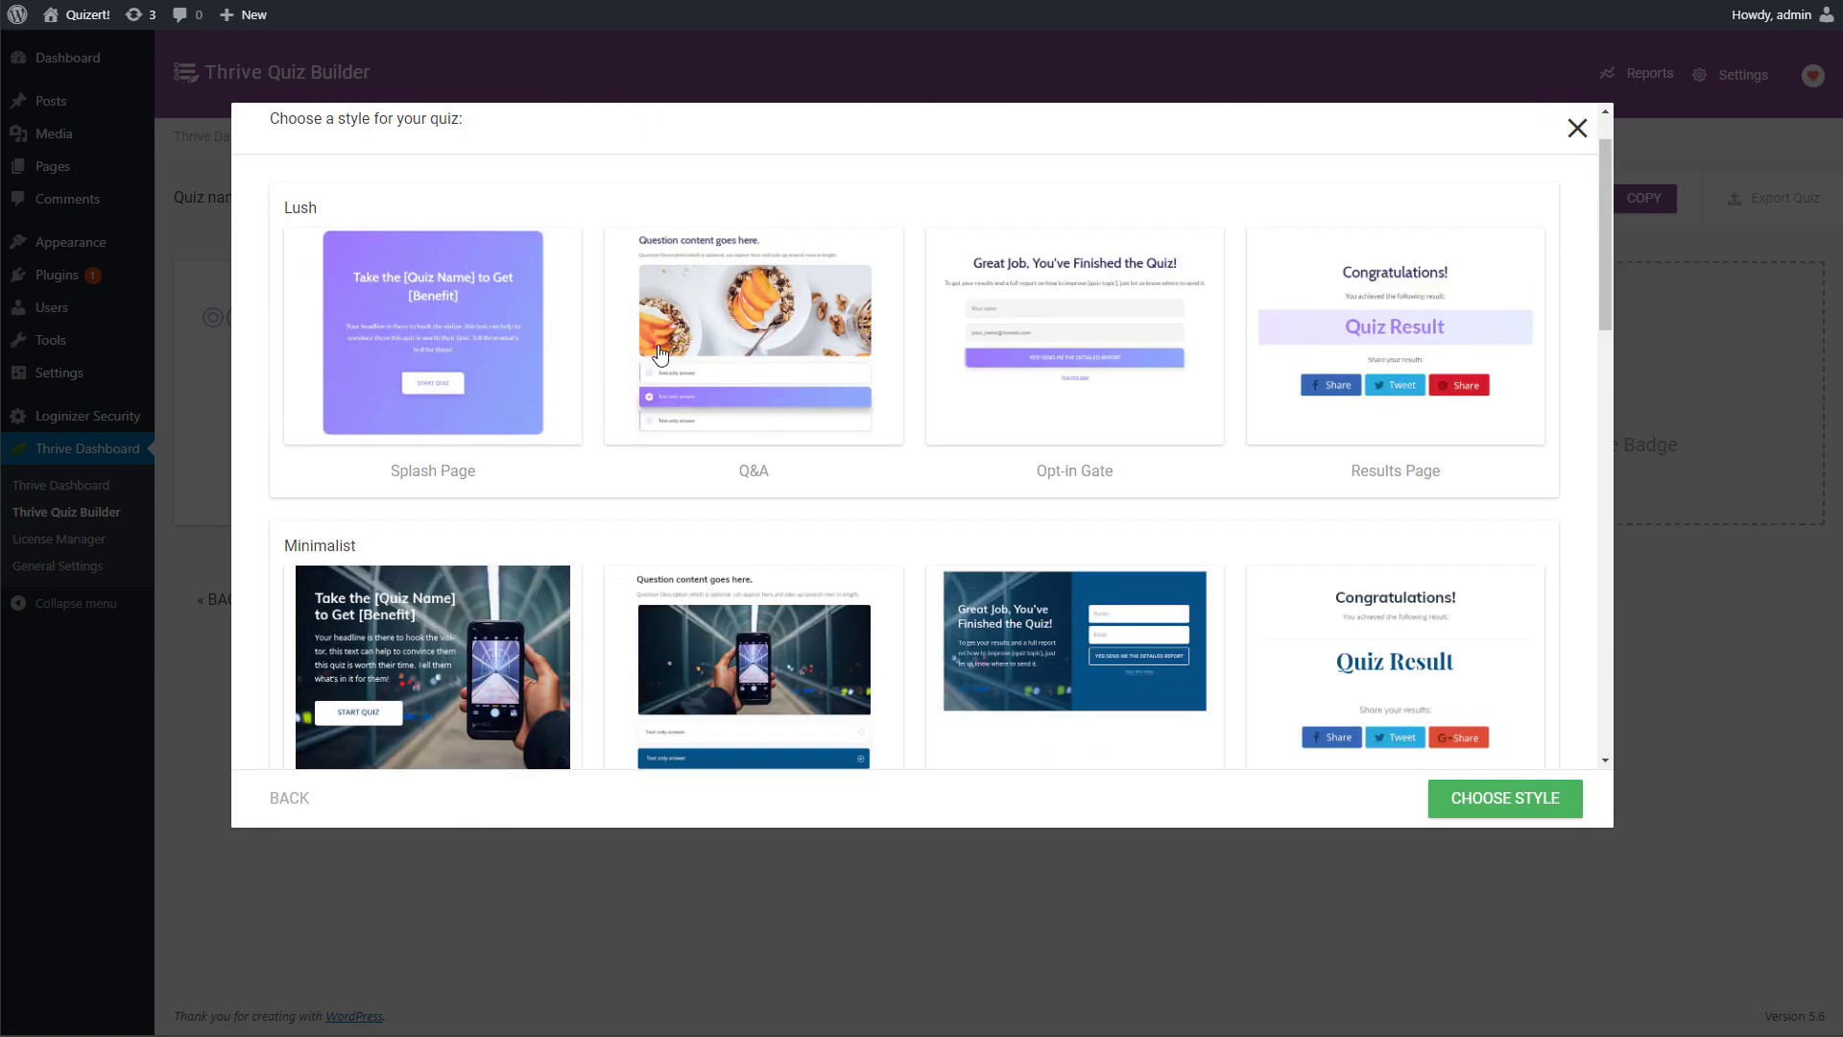
scroll(1083, 476, "down", 10)
scroll(1082, 468, "up", 10)
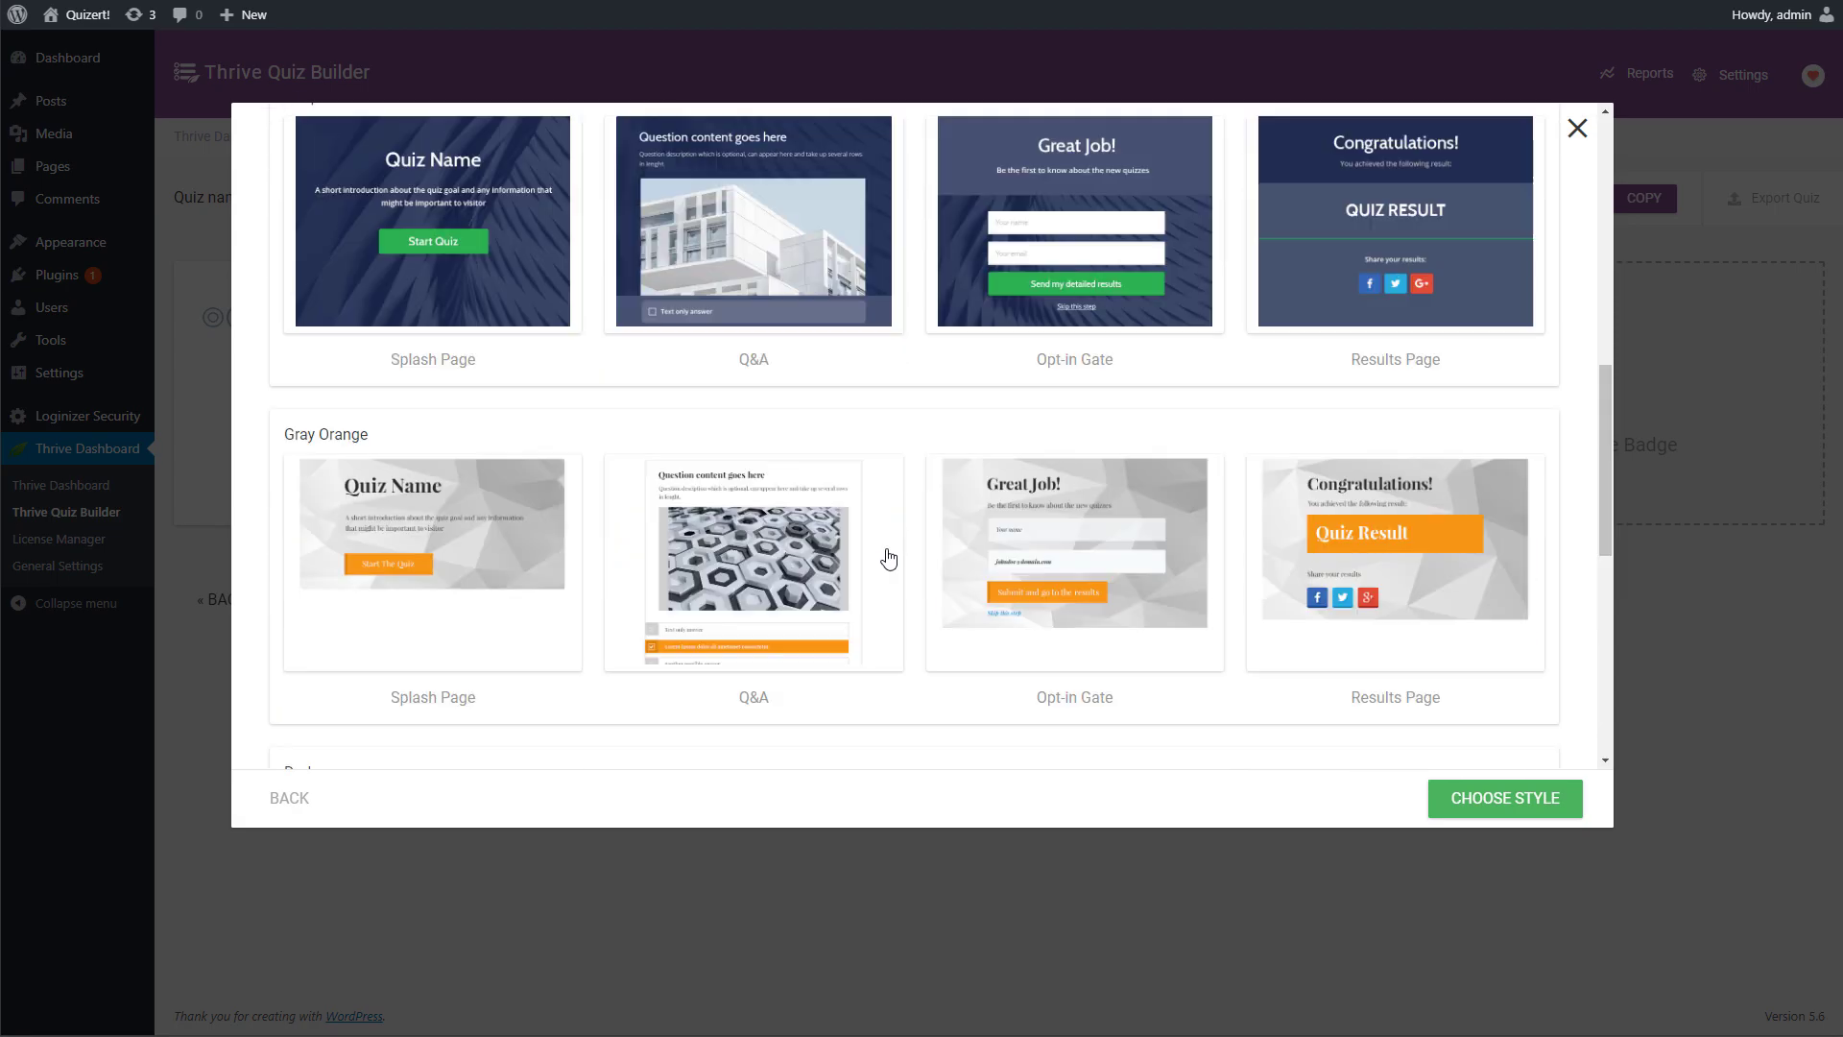
left_click(503, 457)
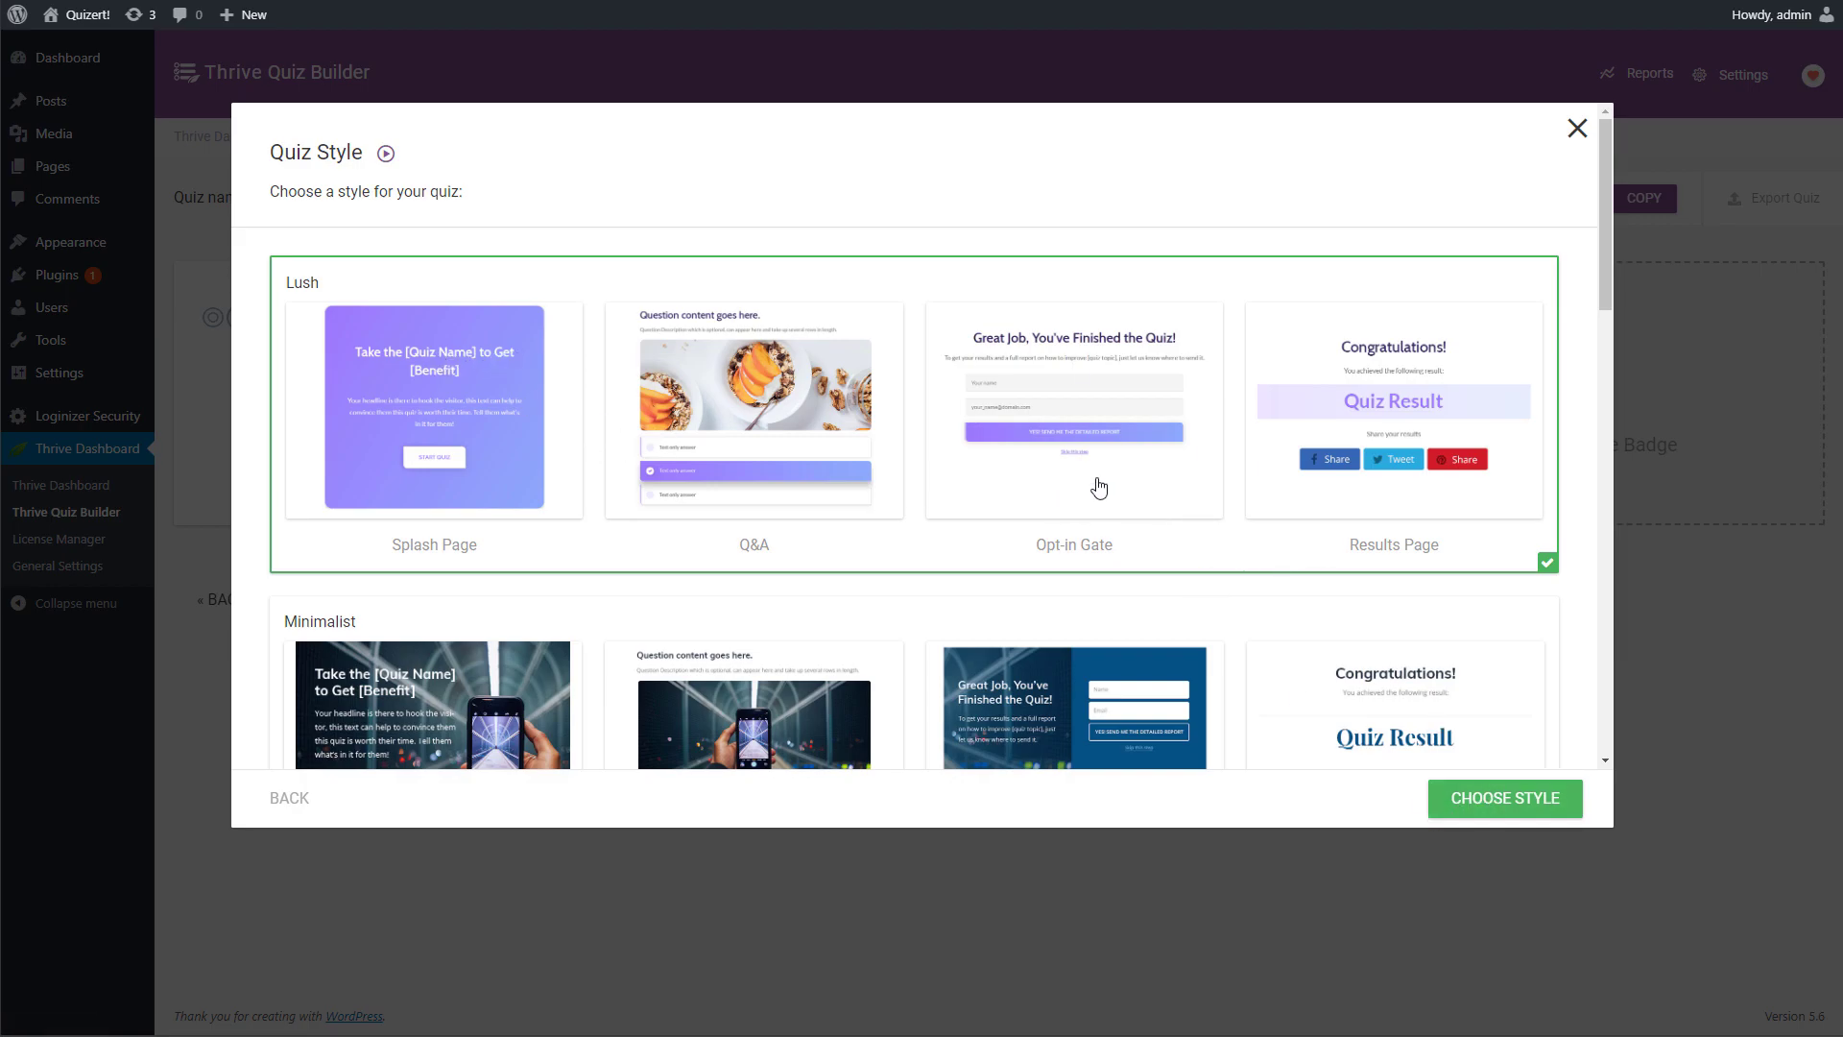
left_click(1505, 799)
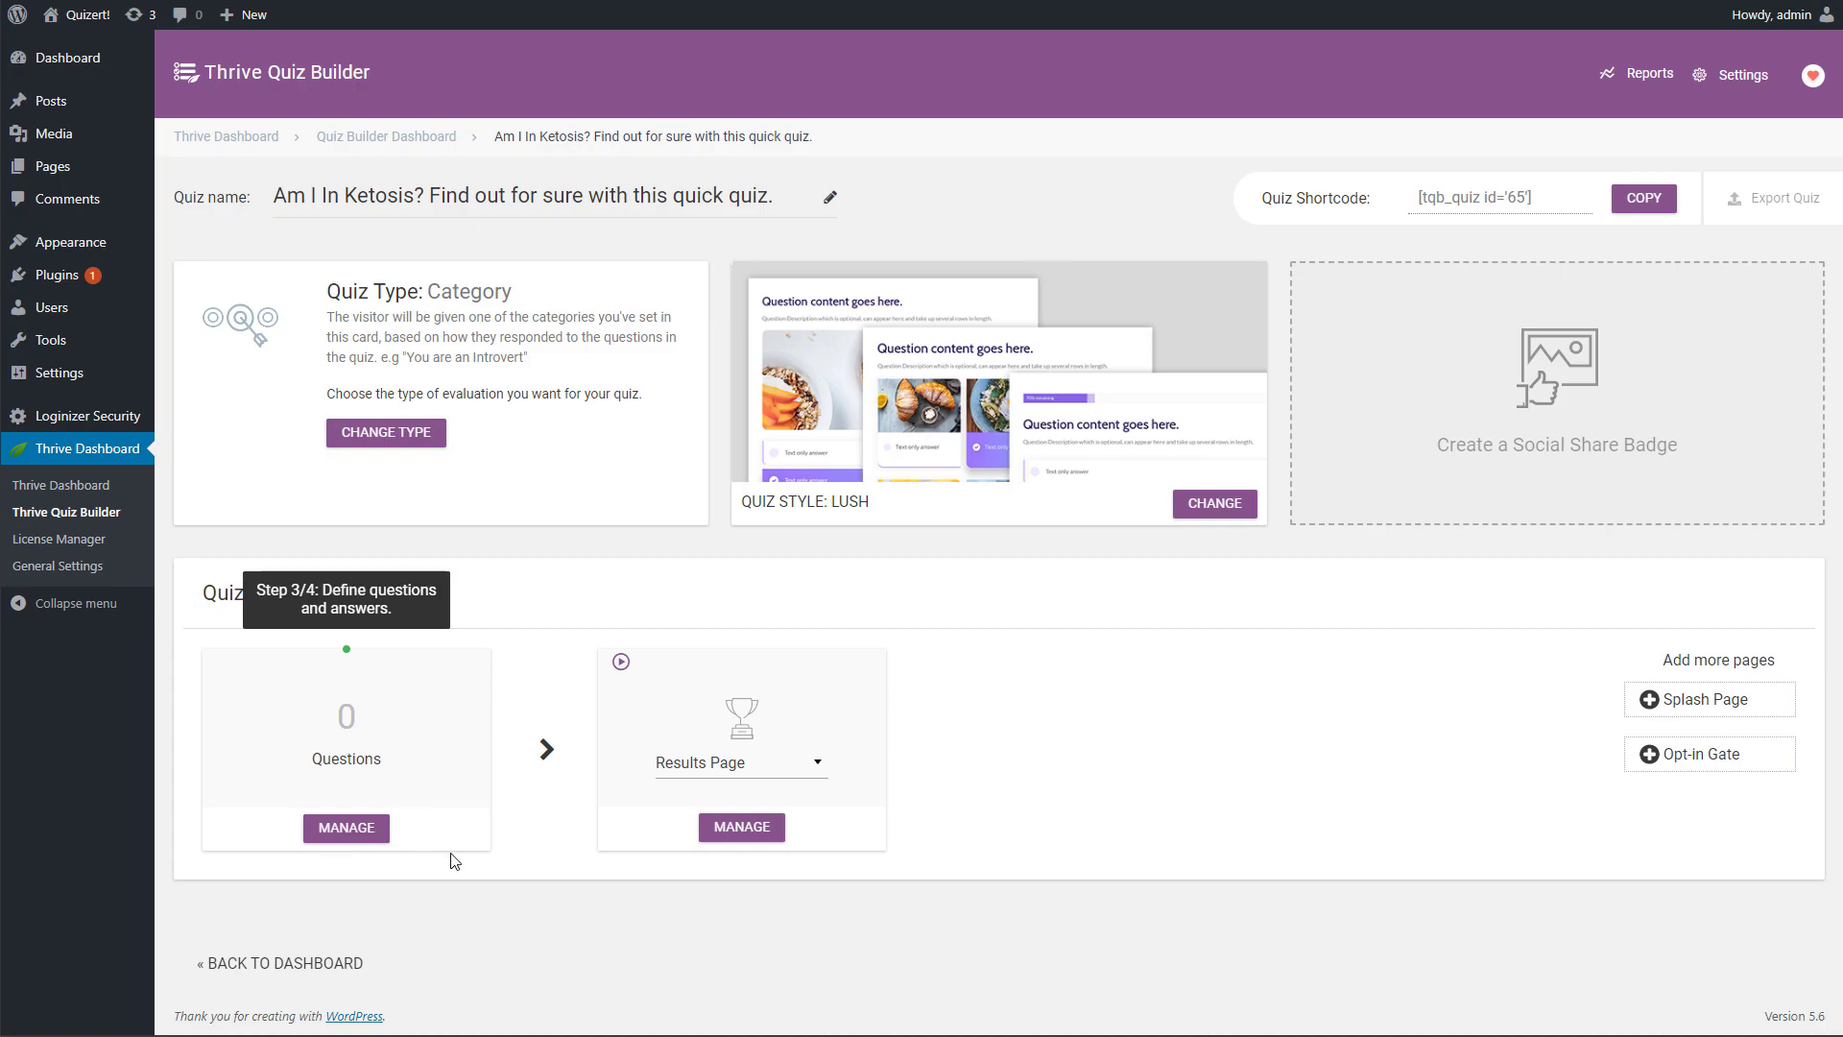
Open the quiz's question editor and add a new question of the Multiple Choice with Buttons type.
left_click(353, 831)
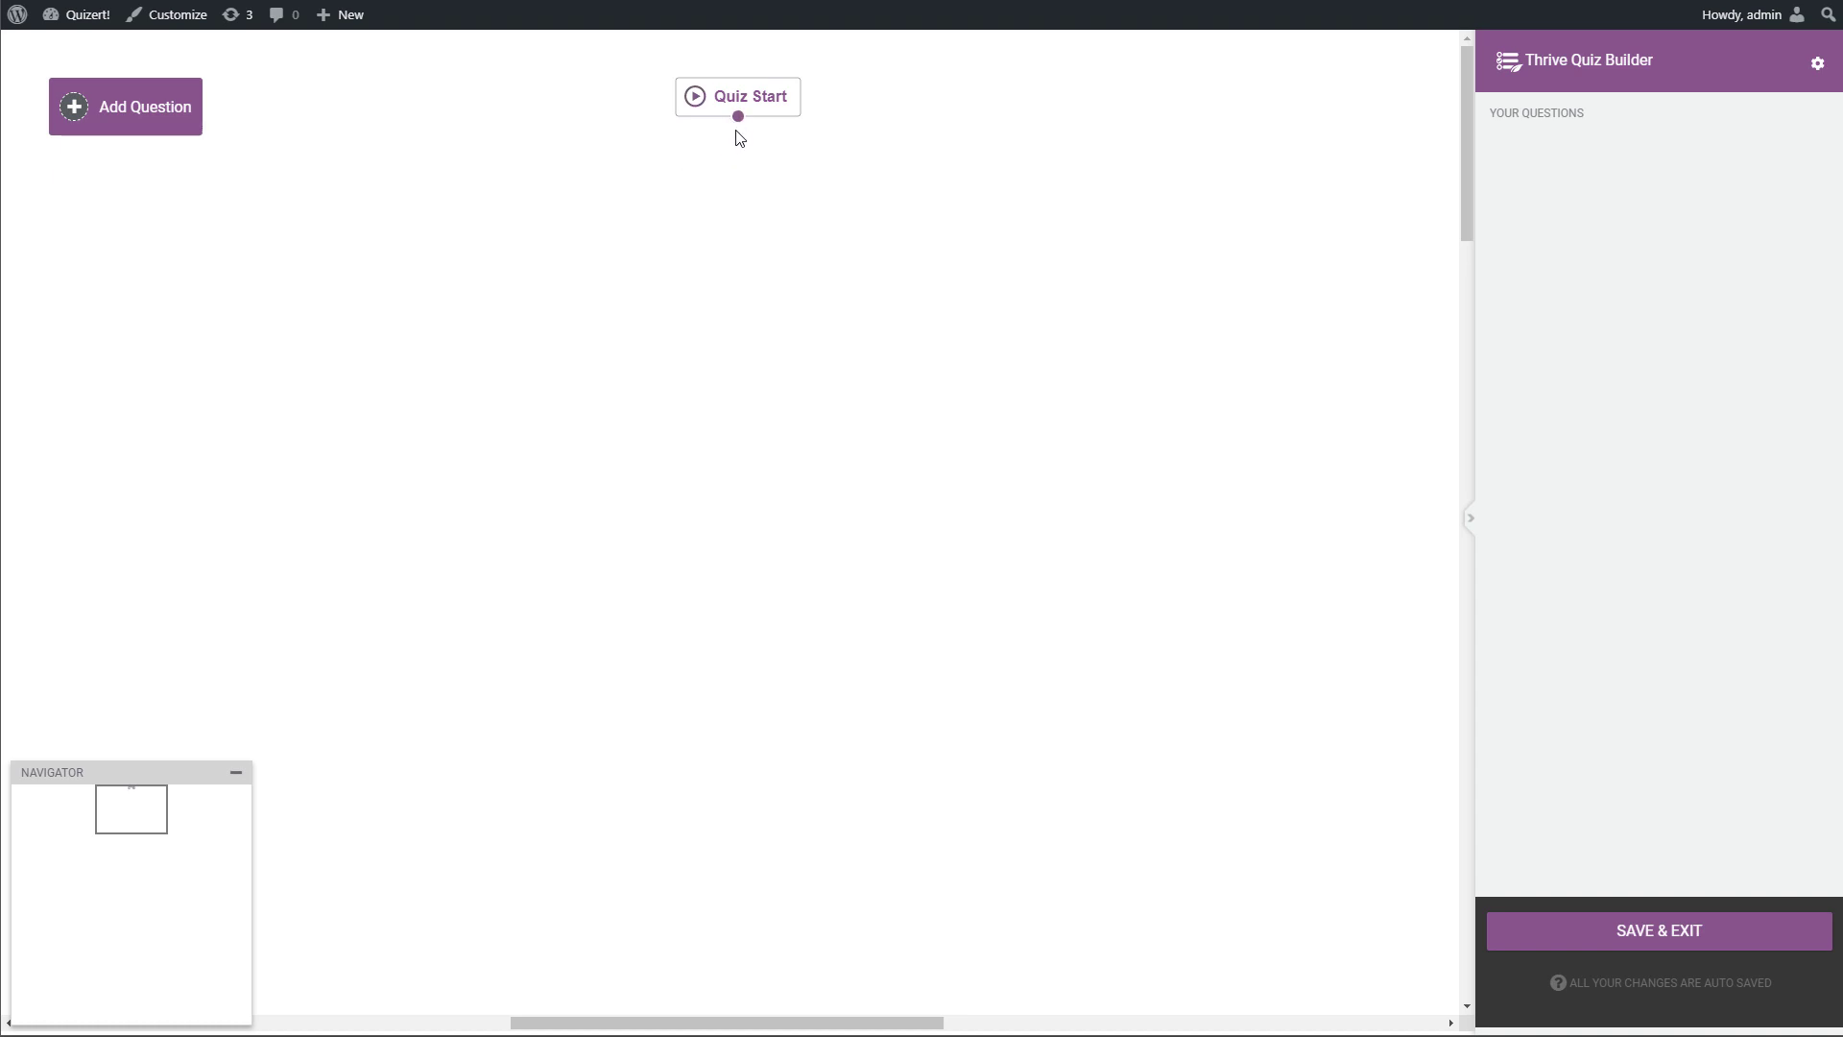
left_click(81, 113)
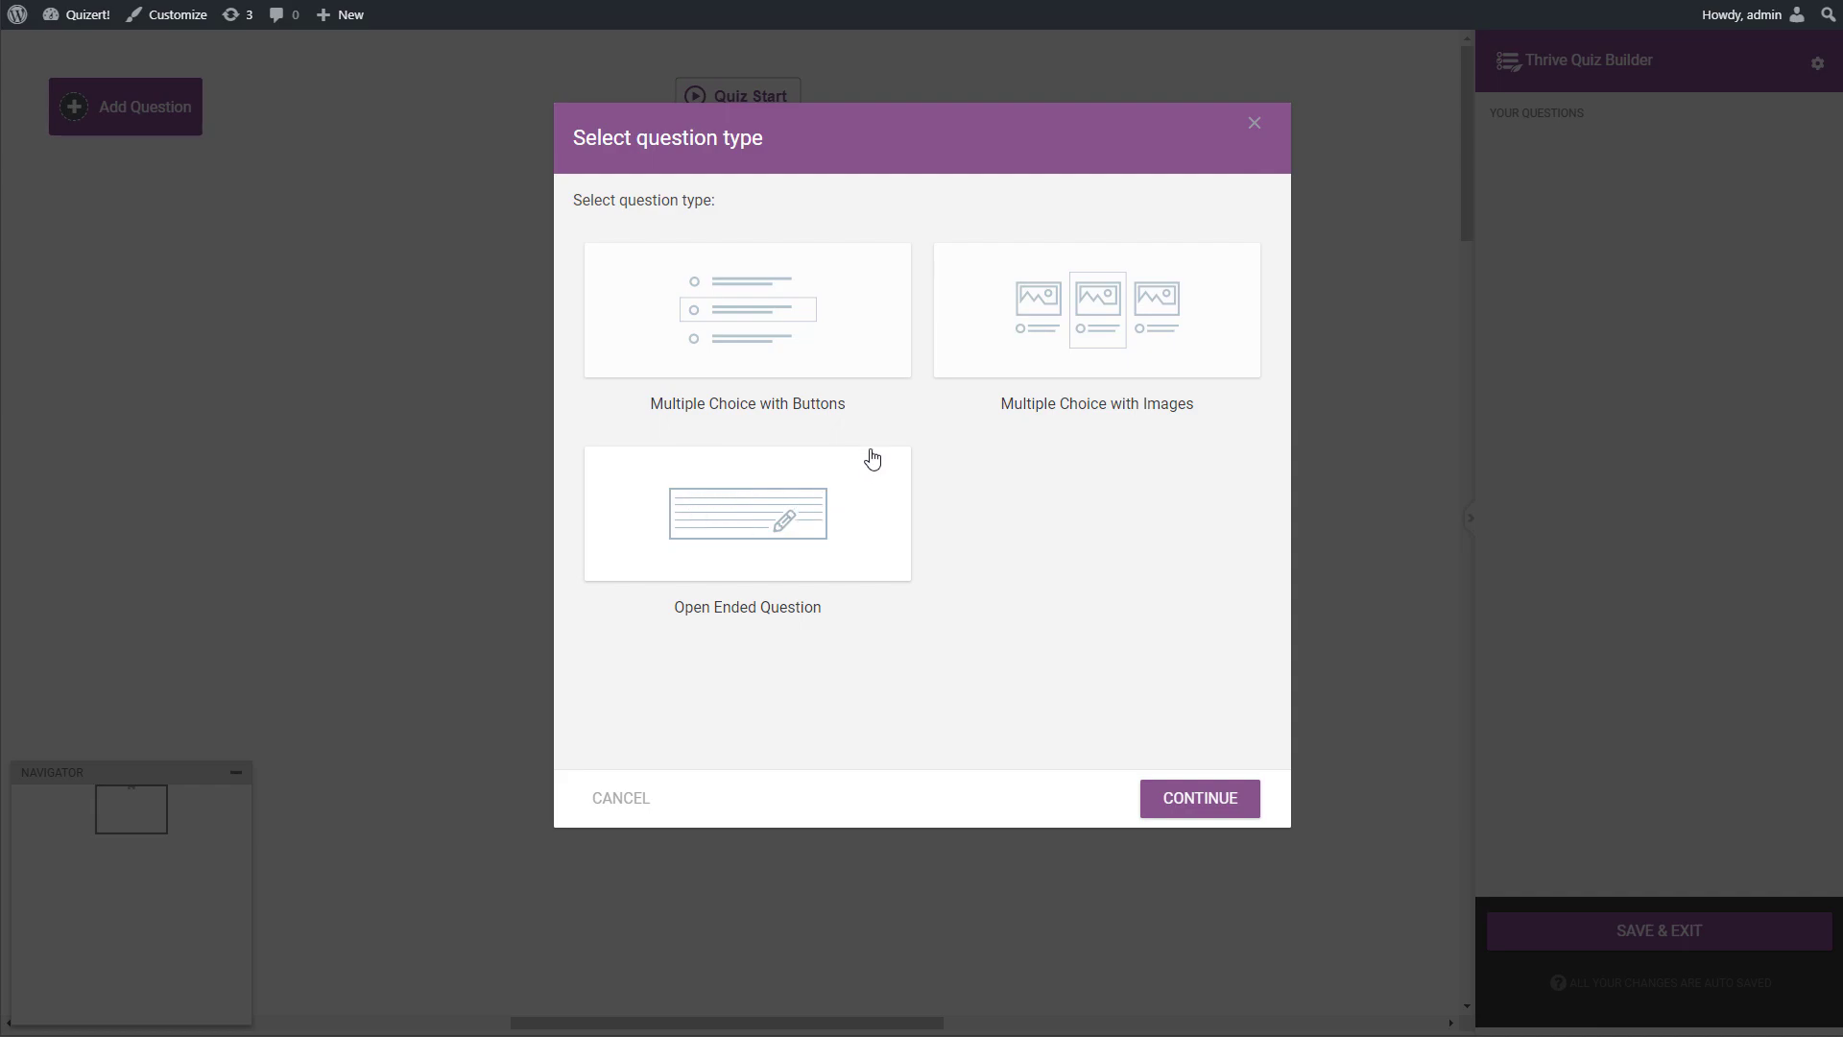
left_click(755, 308)
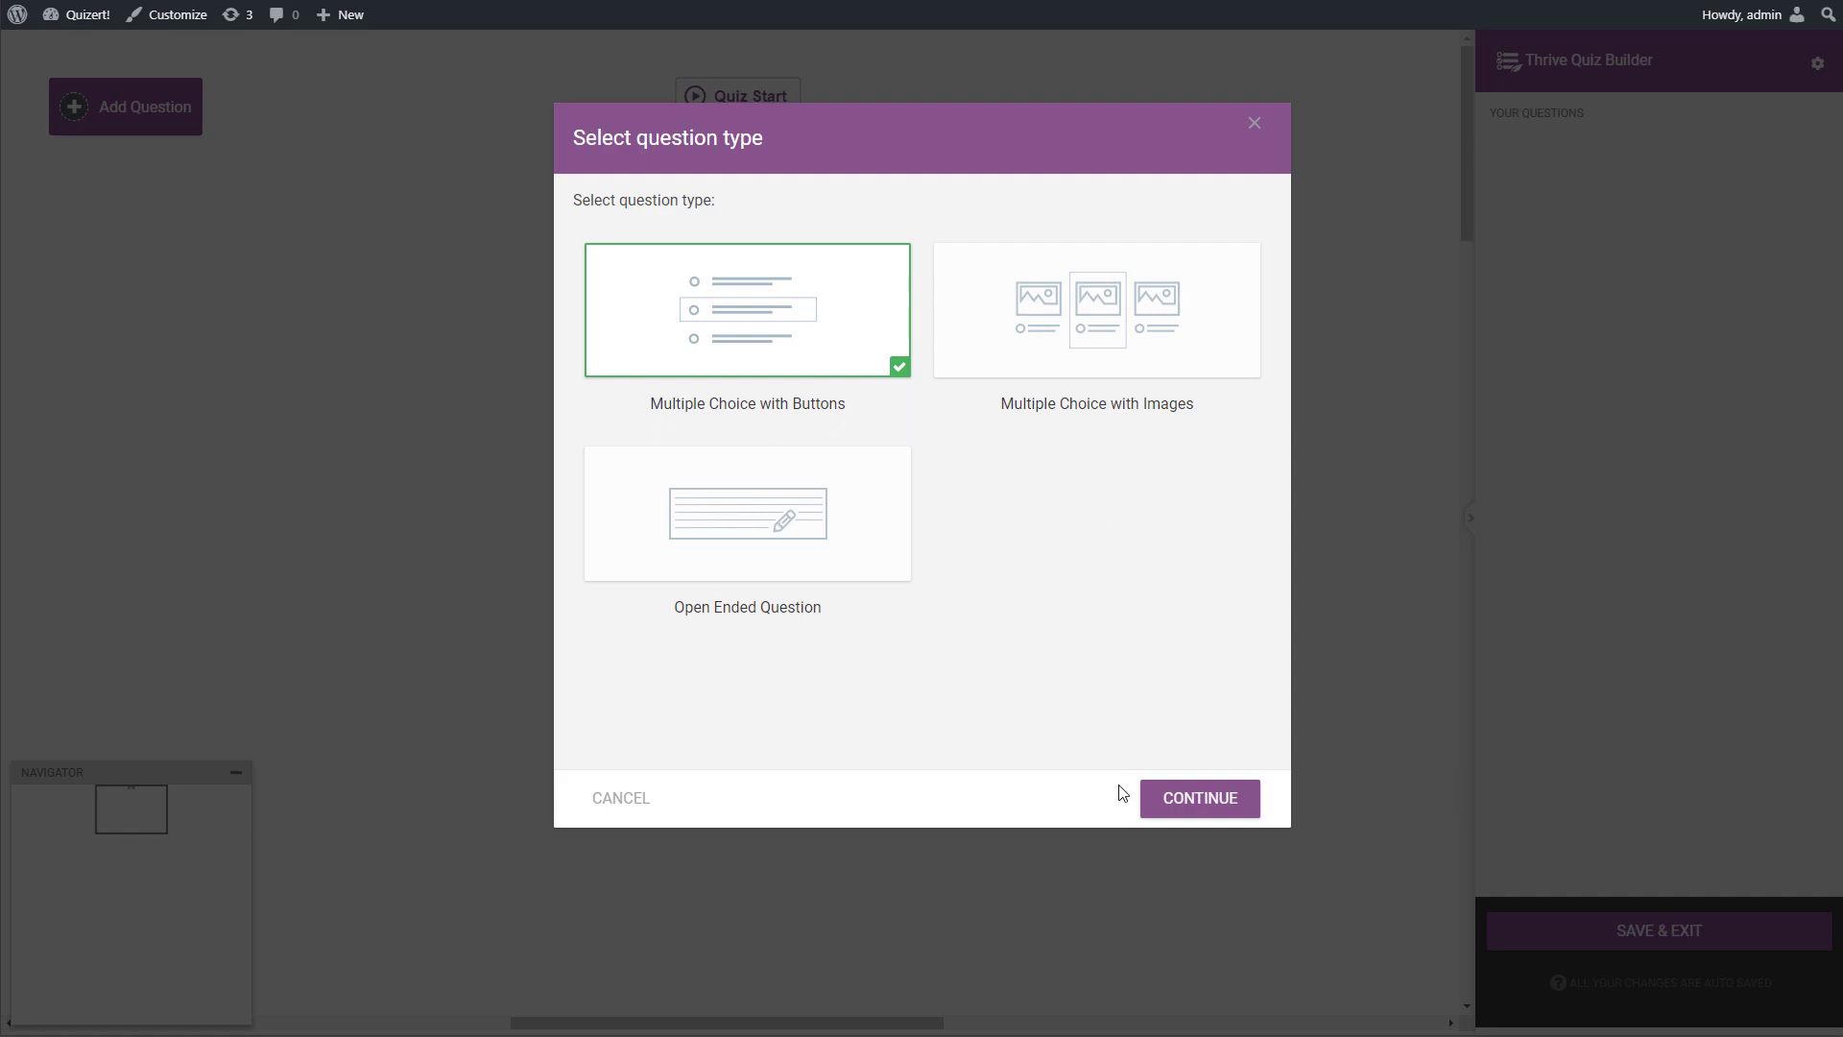
left_click(1192, 800)
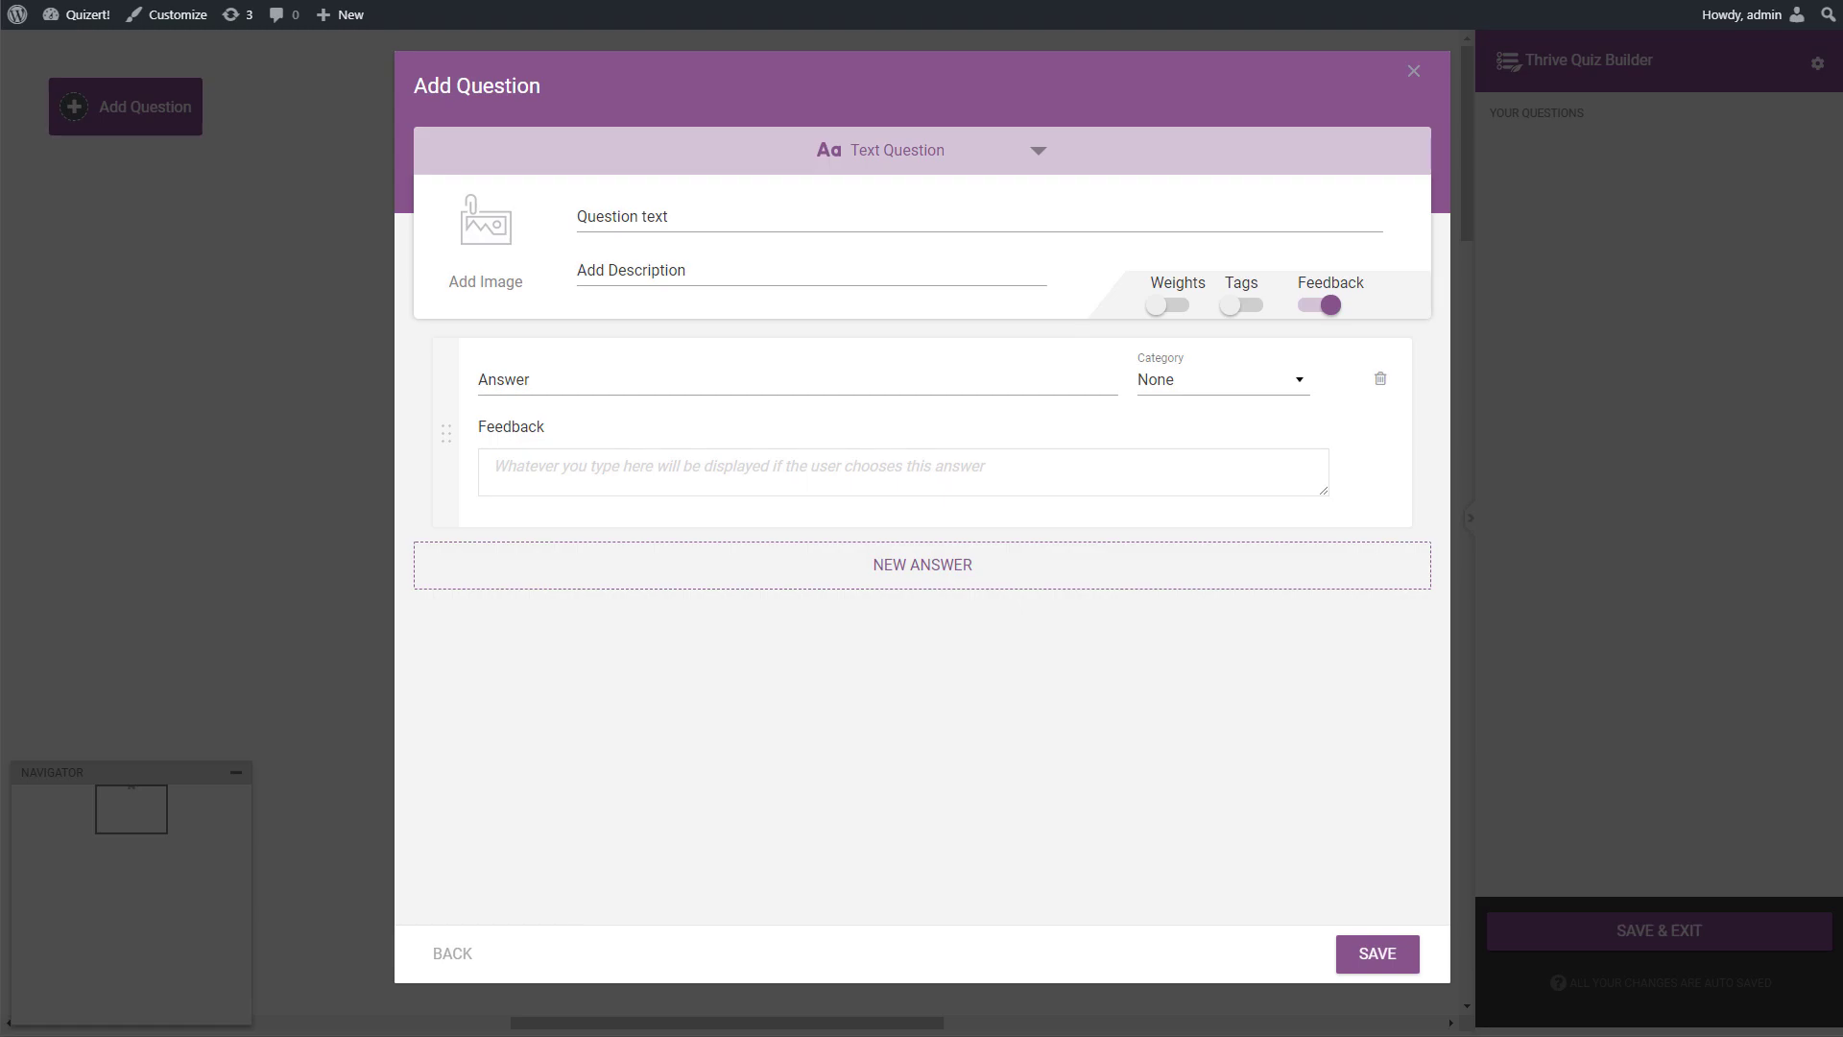
Enter the question "When was the last time you ate carbs?" with the first answer "less than 1 hour".
left_click(667, 224)
type("When was the last time you ate carbs?")
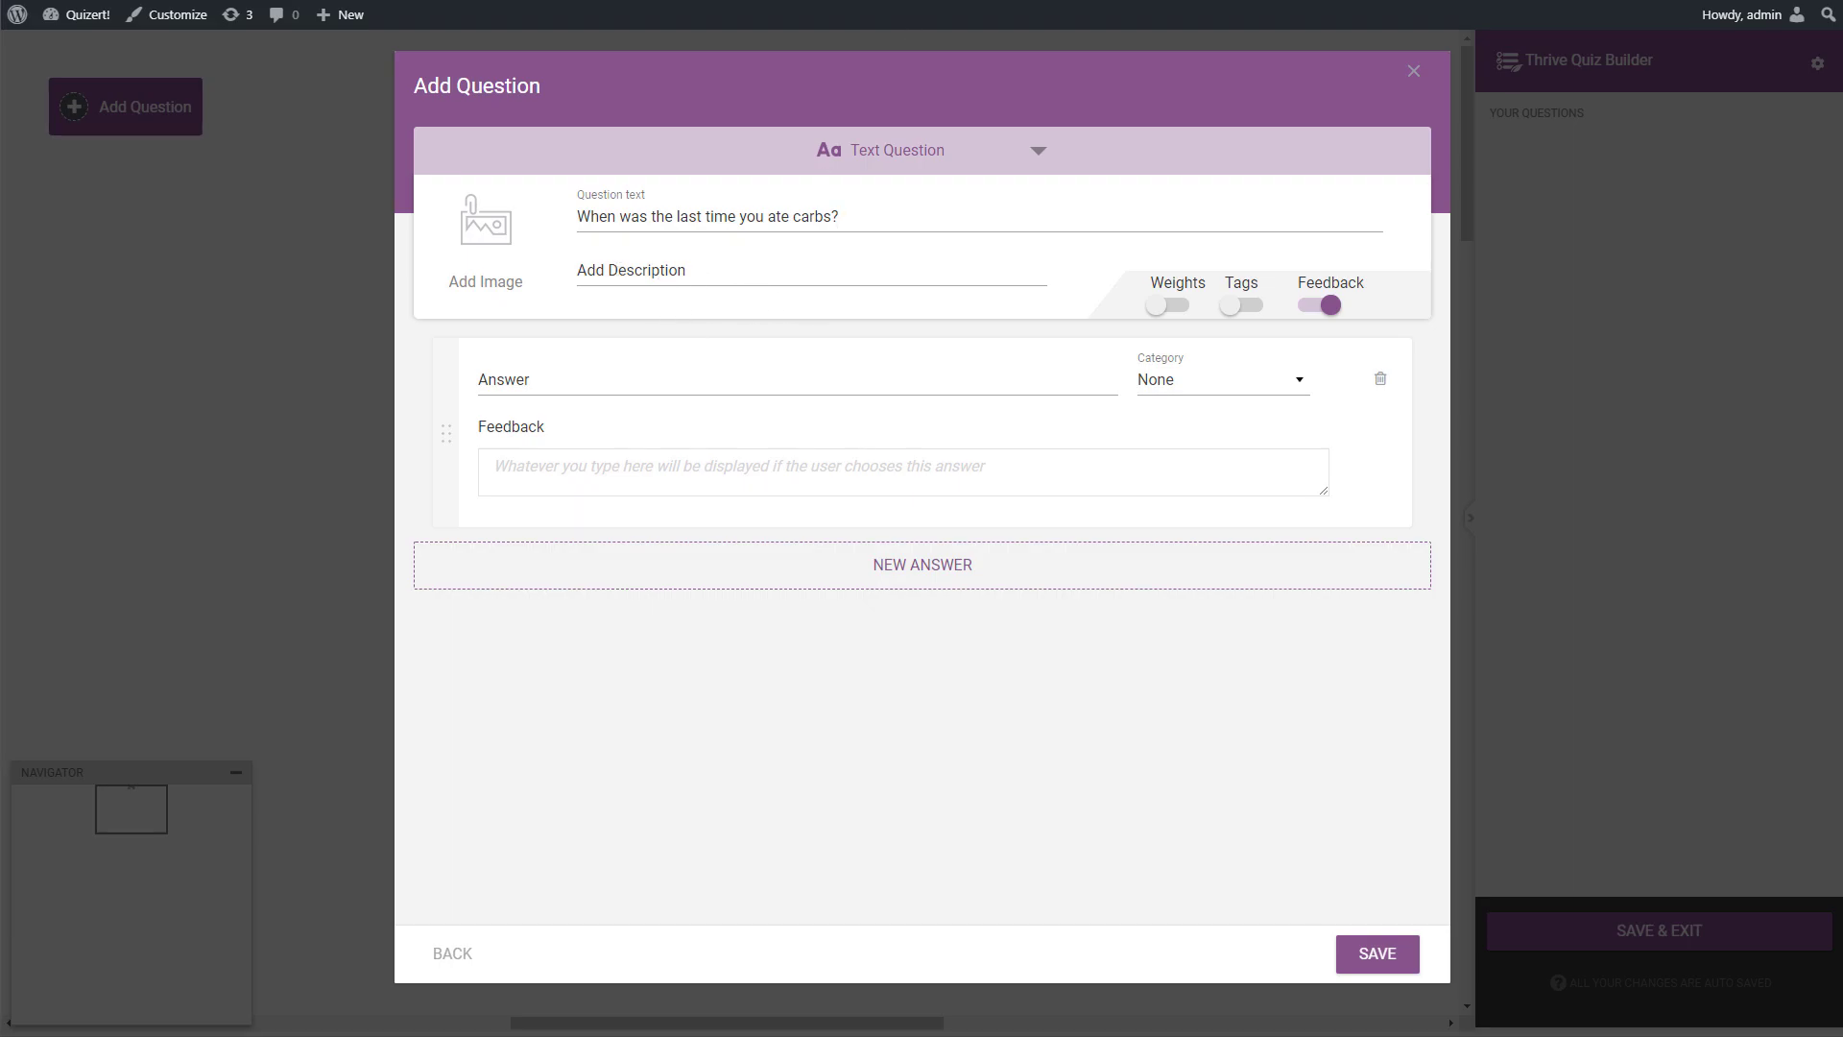
left_click(563, 384)
type("less than 1 hour")
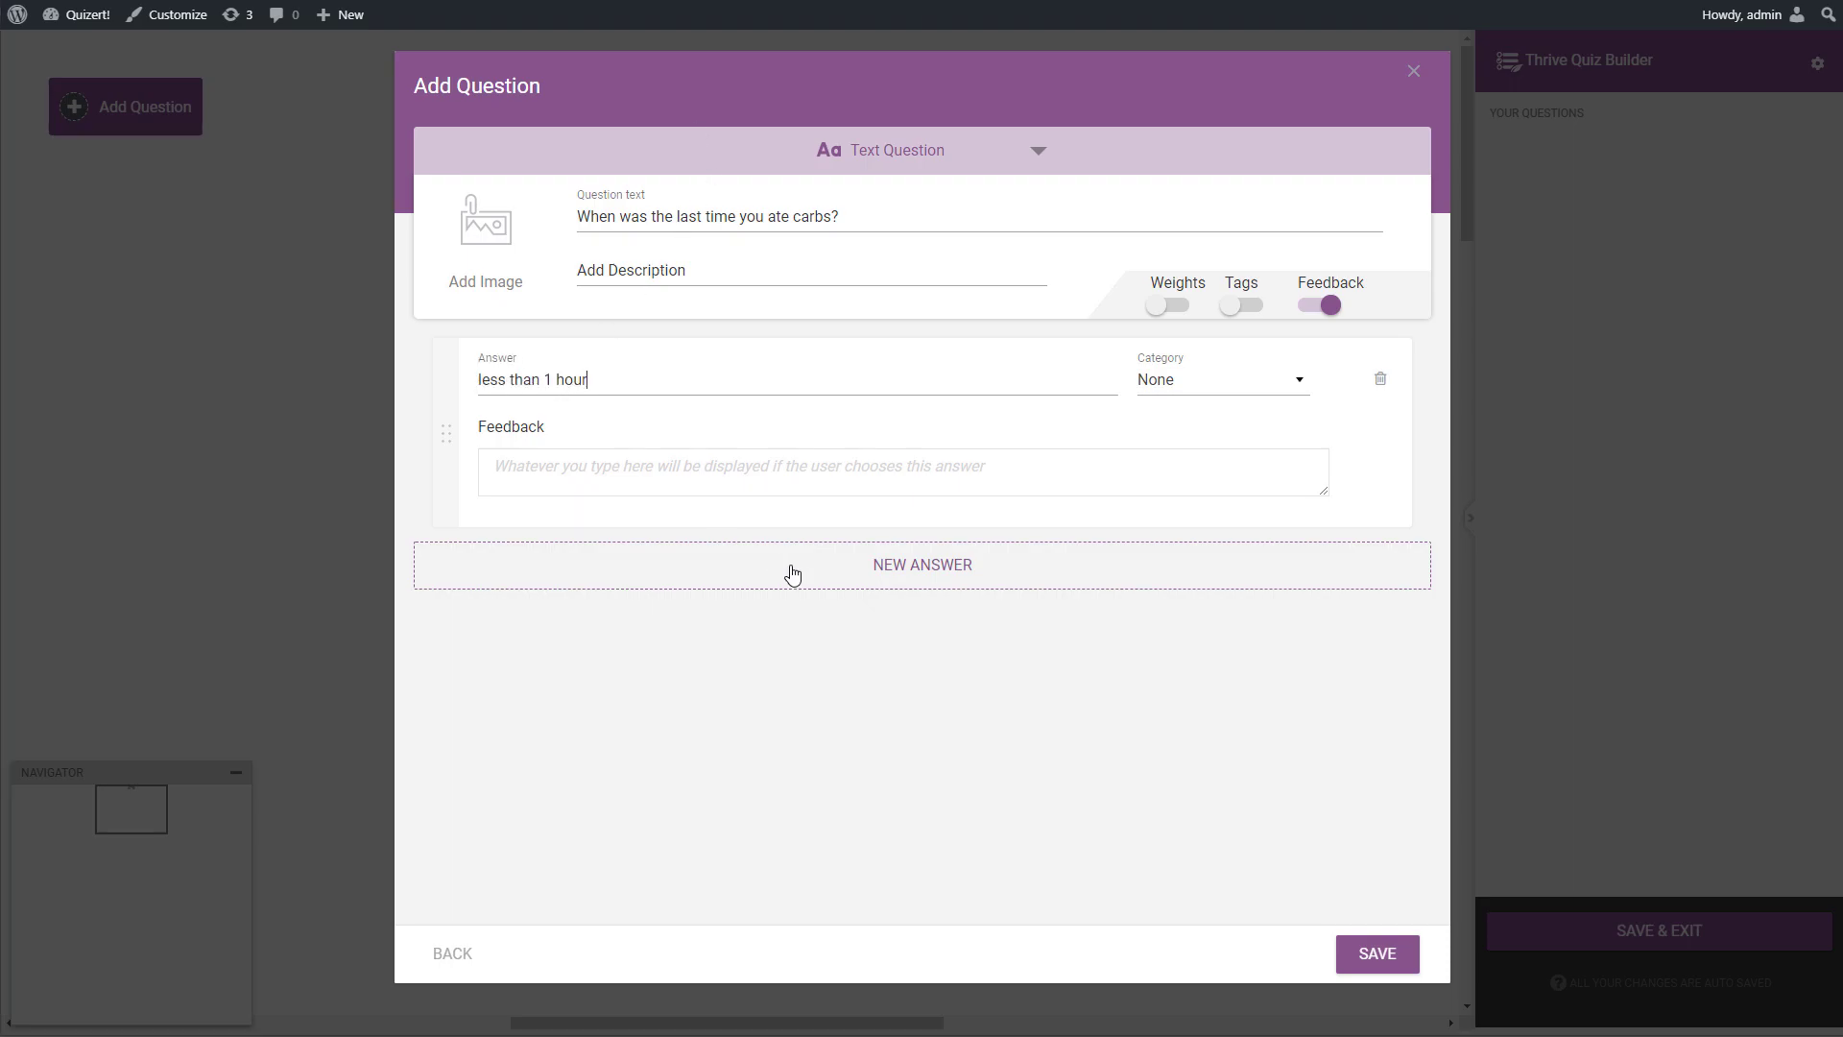
Add three more answers: "1-2 hours ago", "3-4 hours ago" and "not sure, it's been a while".
left_click(801, 576)
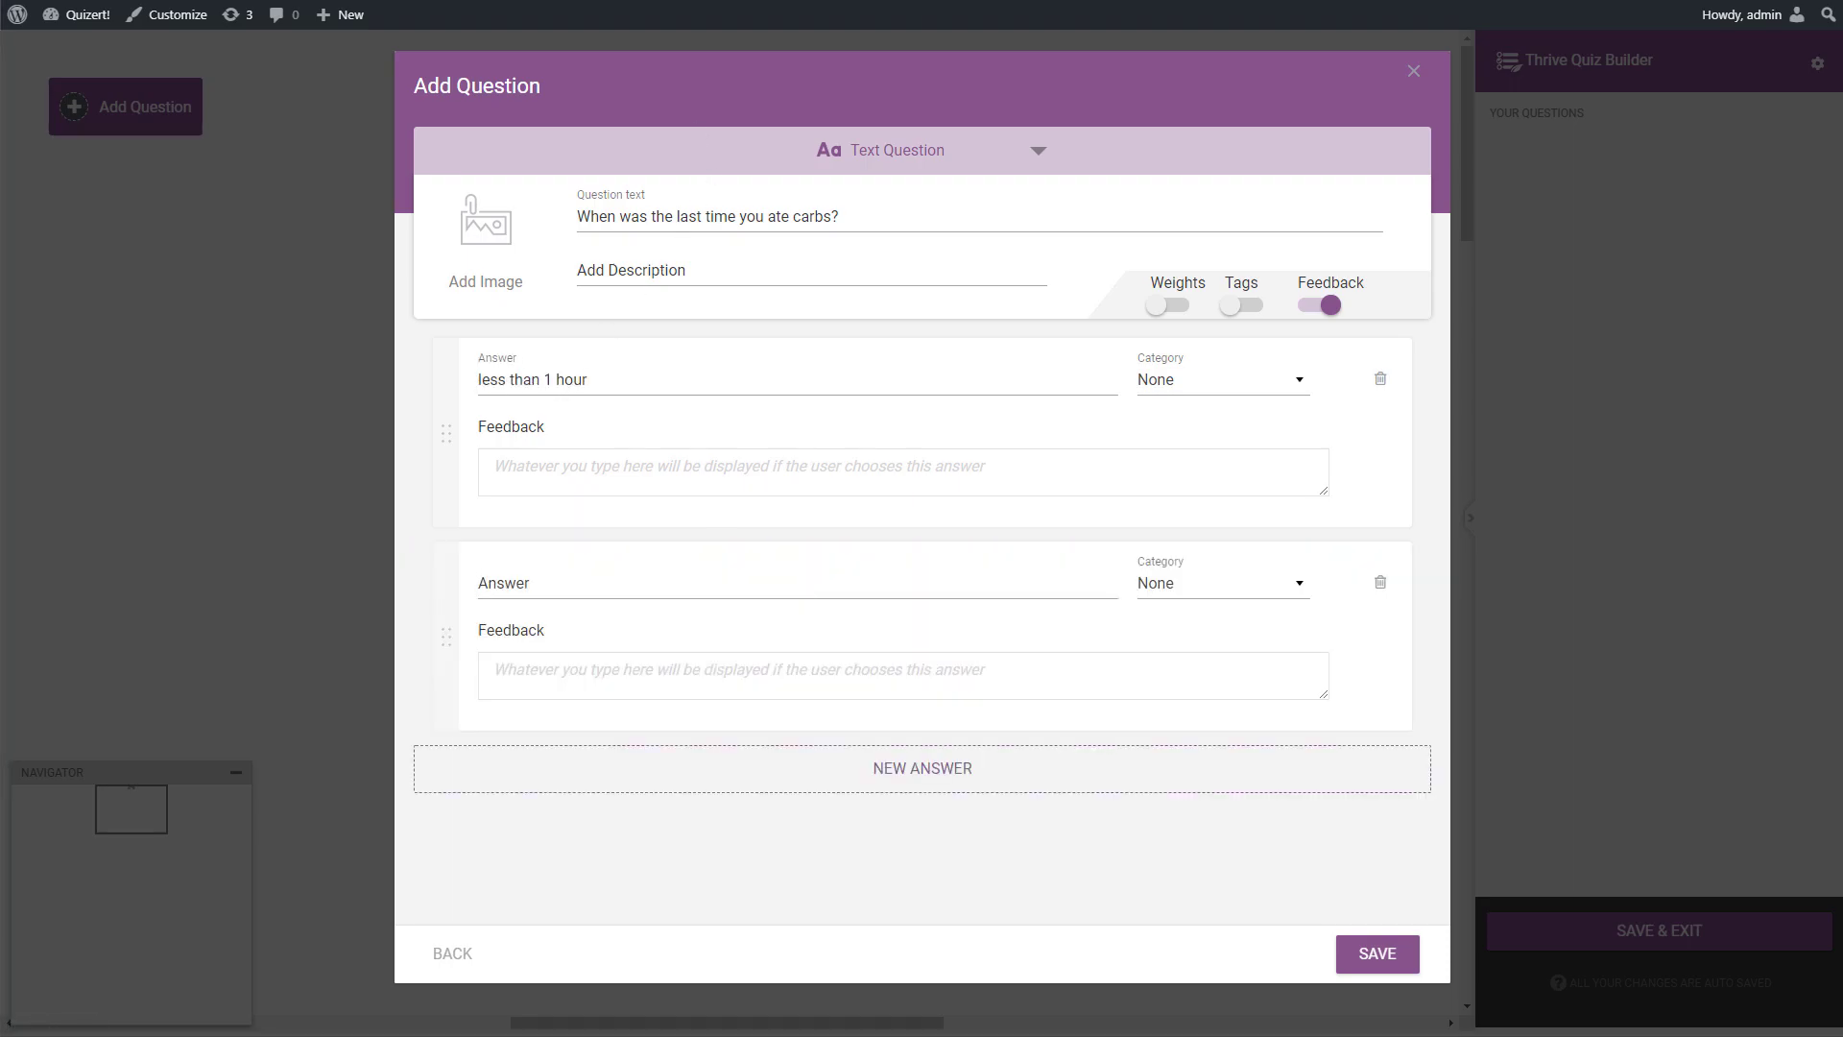
left_click(609, 584)
type("1-2 hours ago")
left_click(918, 775)
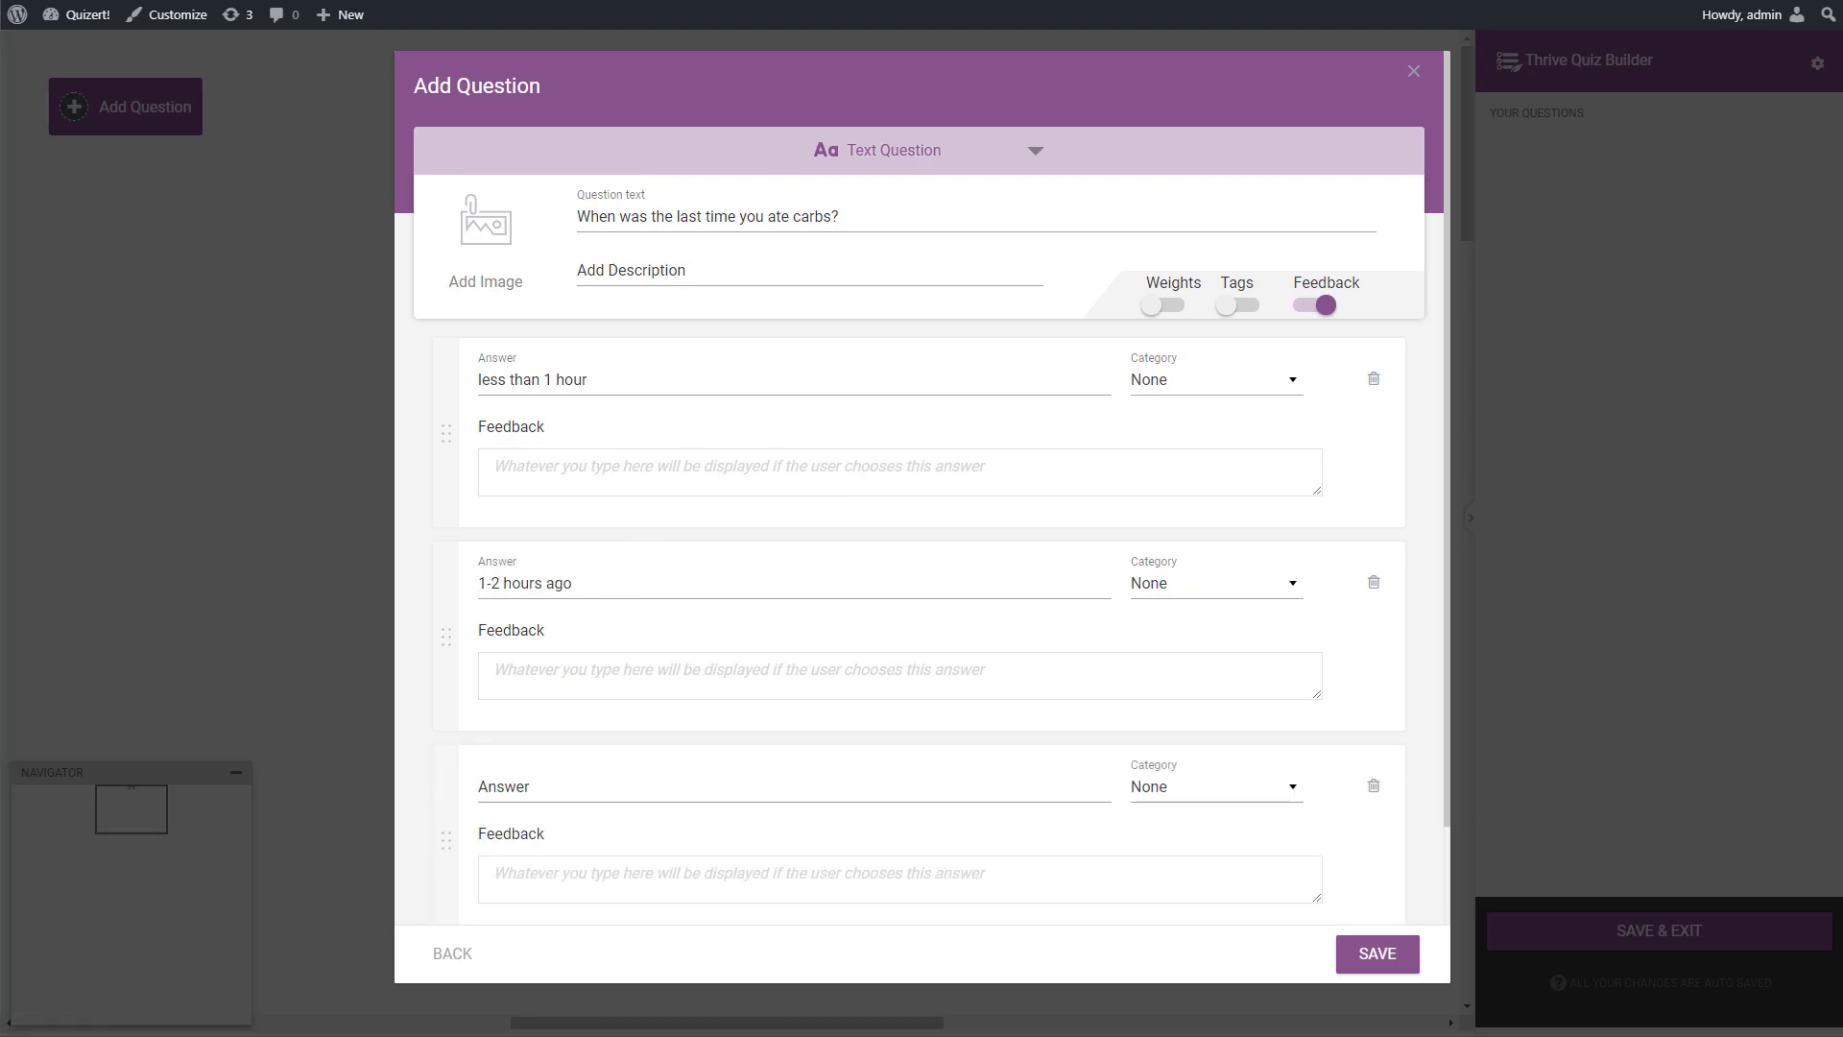
left_click(562, 787)
type("3-4 hours ago")
scroll(675, 608, "down", 1)
left_click(824, 864)
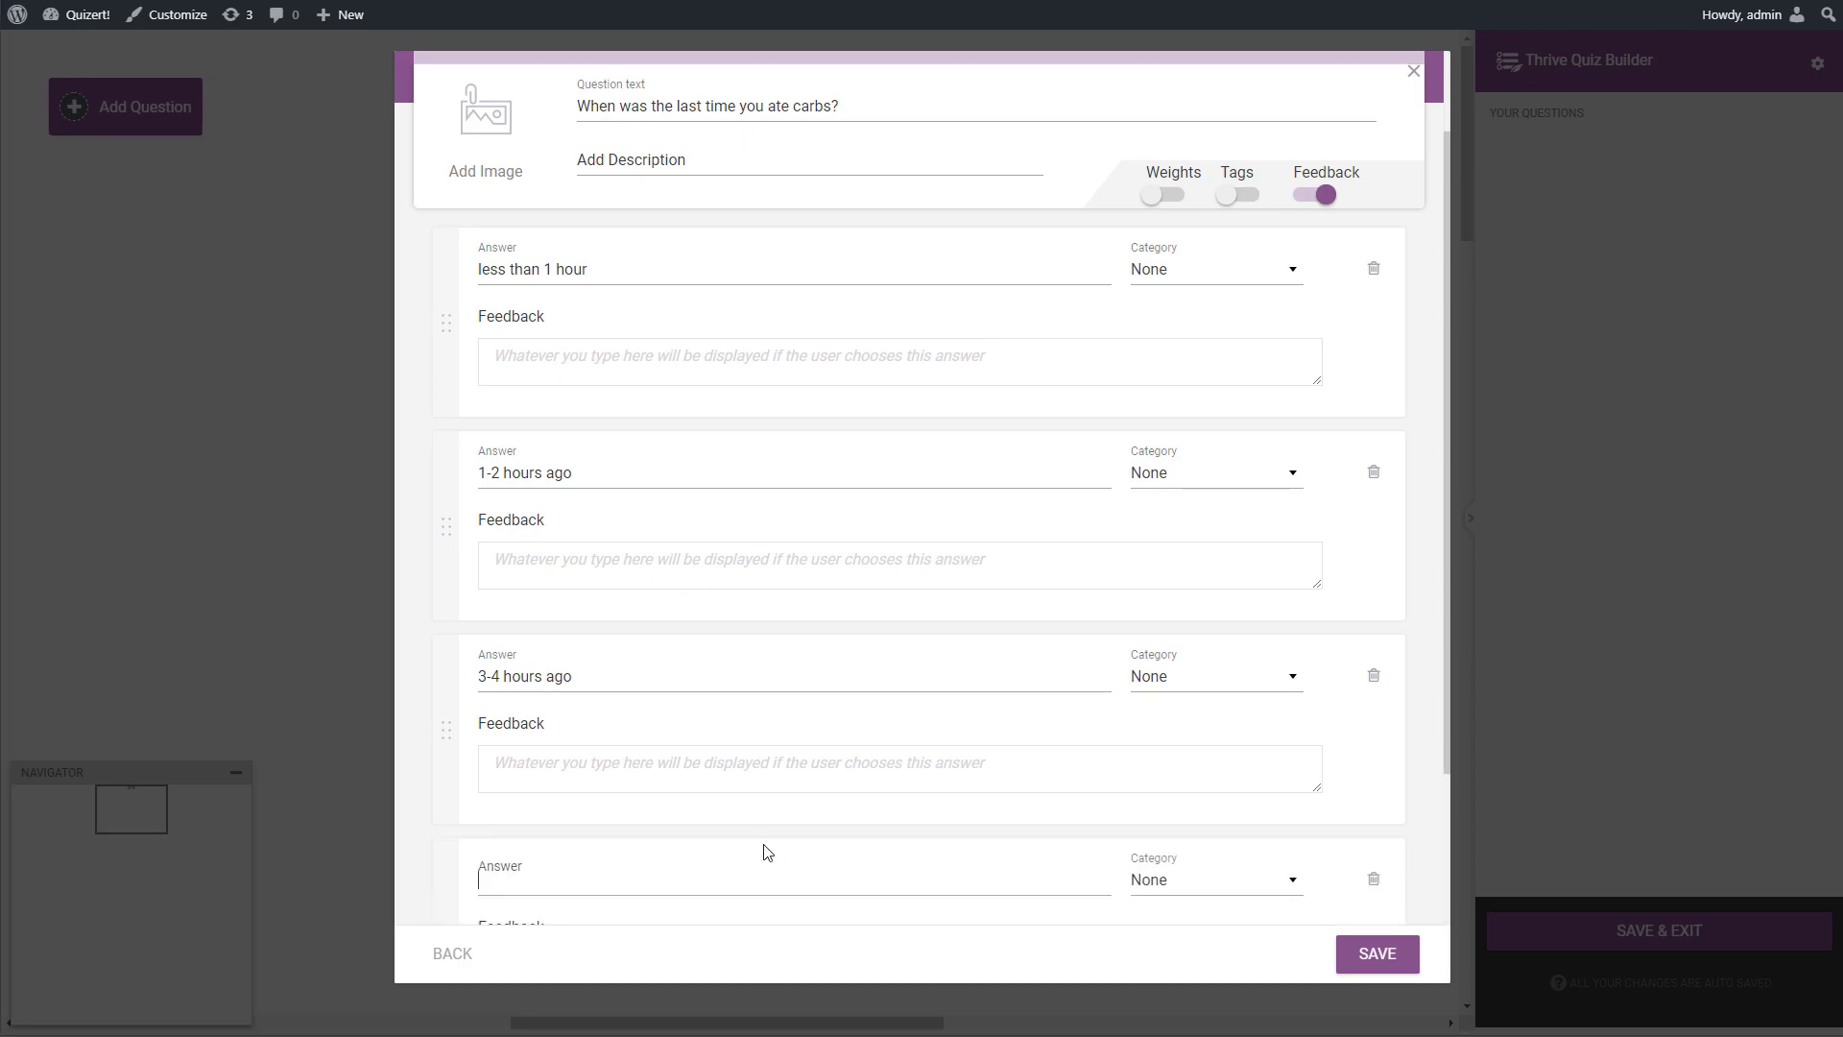
type("not sure, it's been a while")
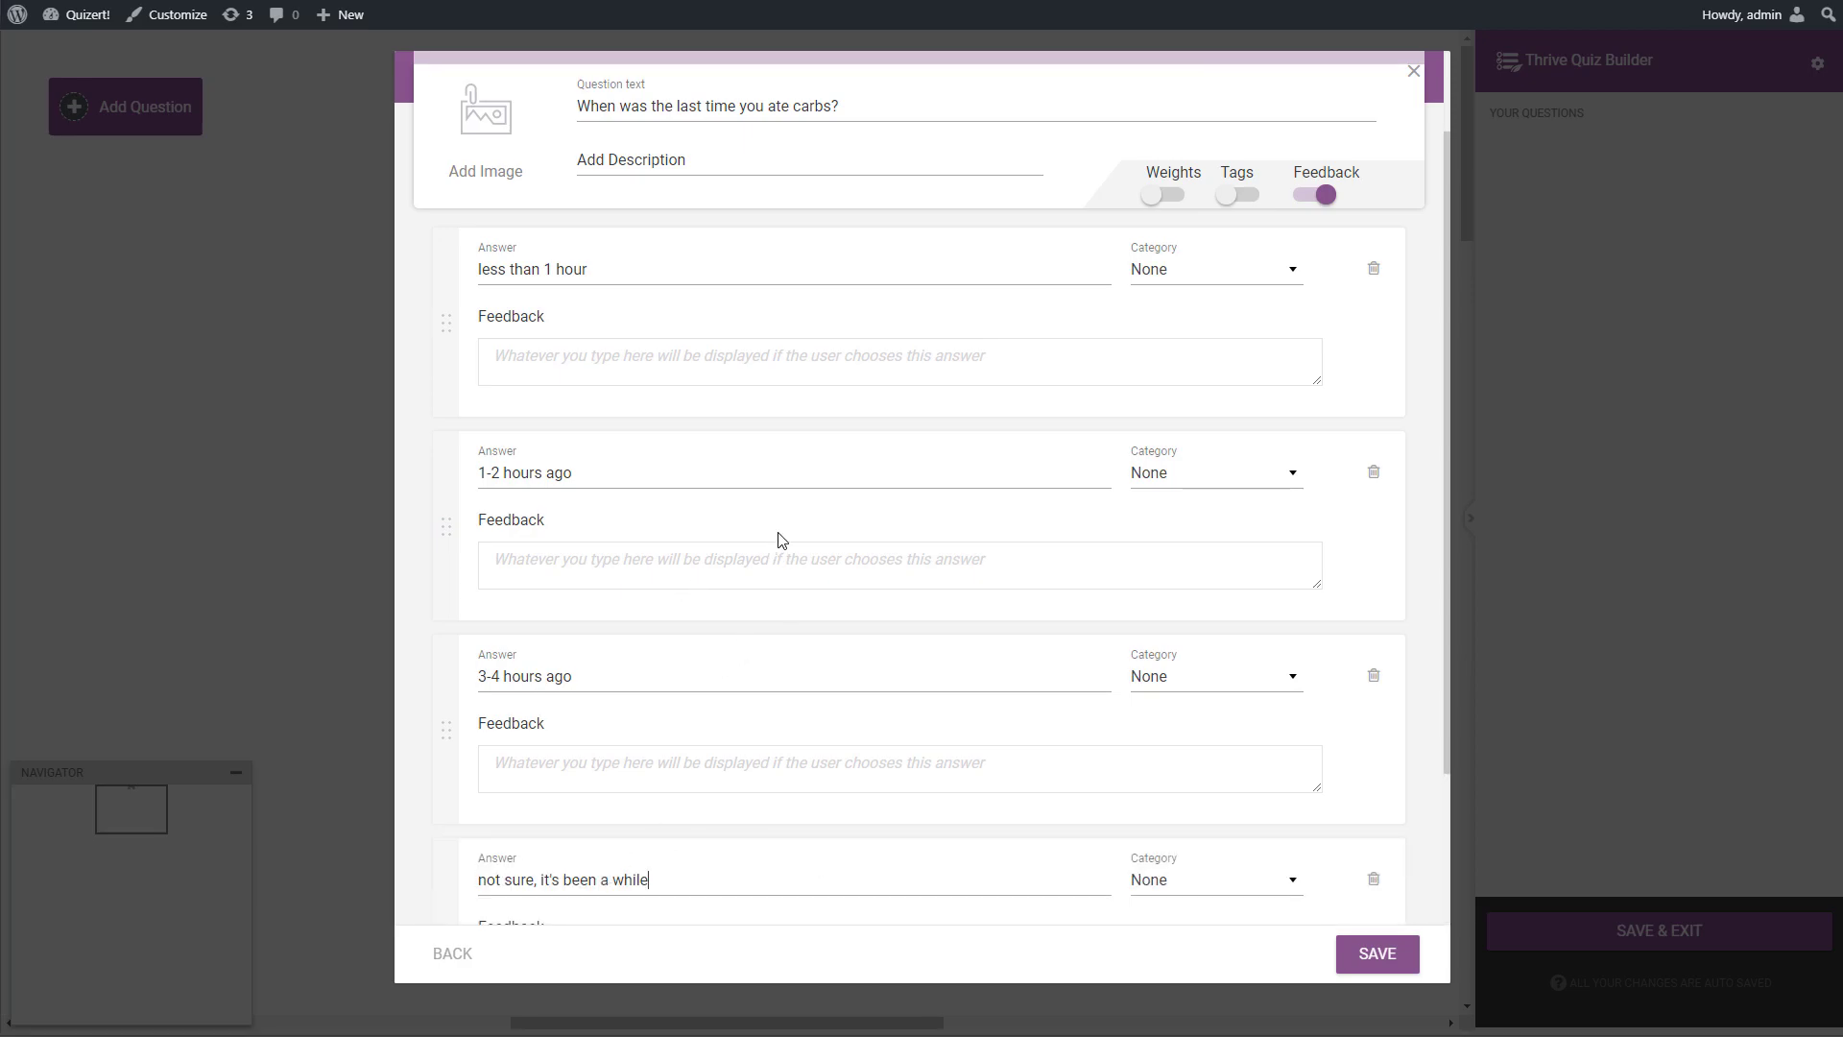
Enable answer weights and assign "less than 1 hour" to the category "No, you are not in ketosis." with weight 3.
scroll(857, 519, "up", 1)
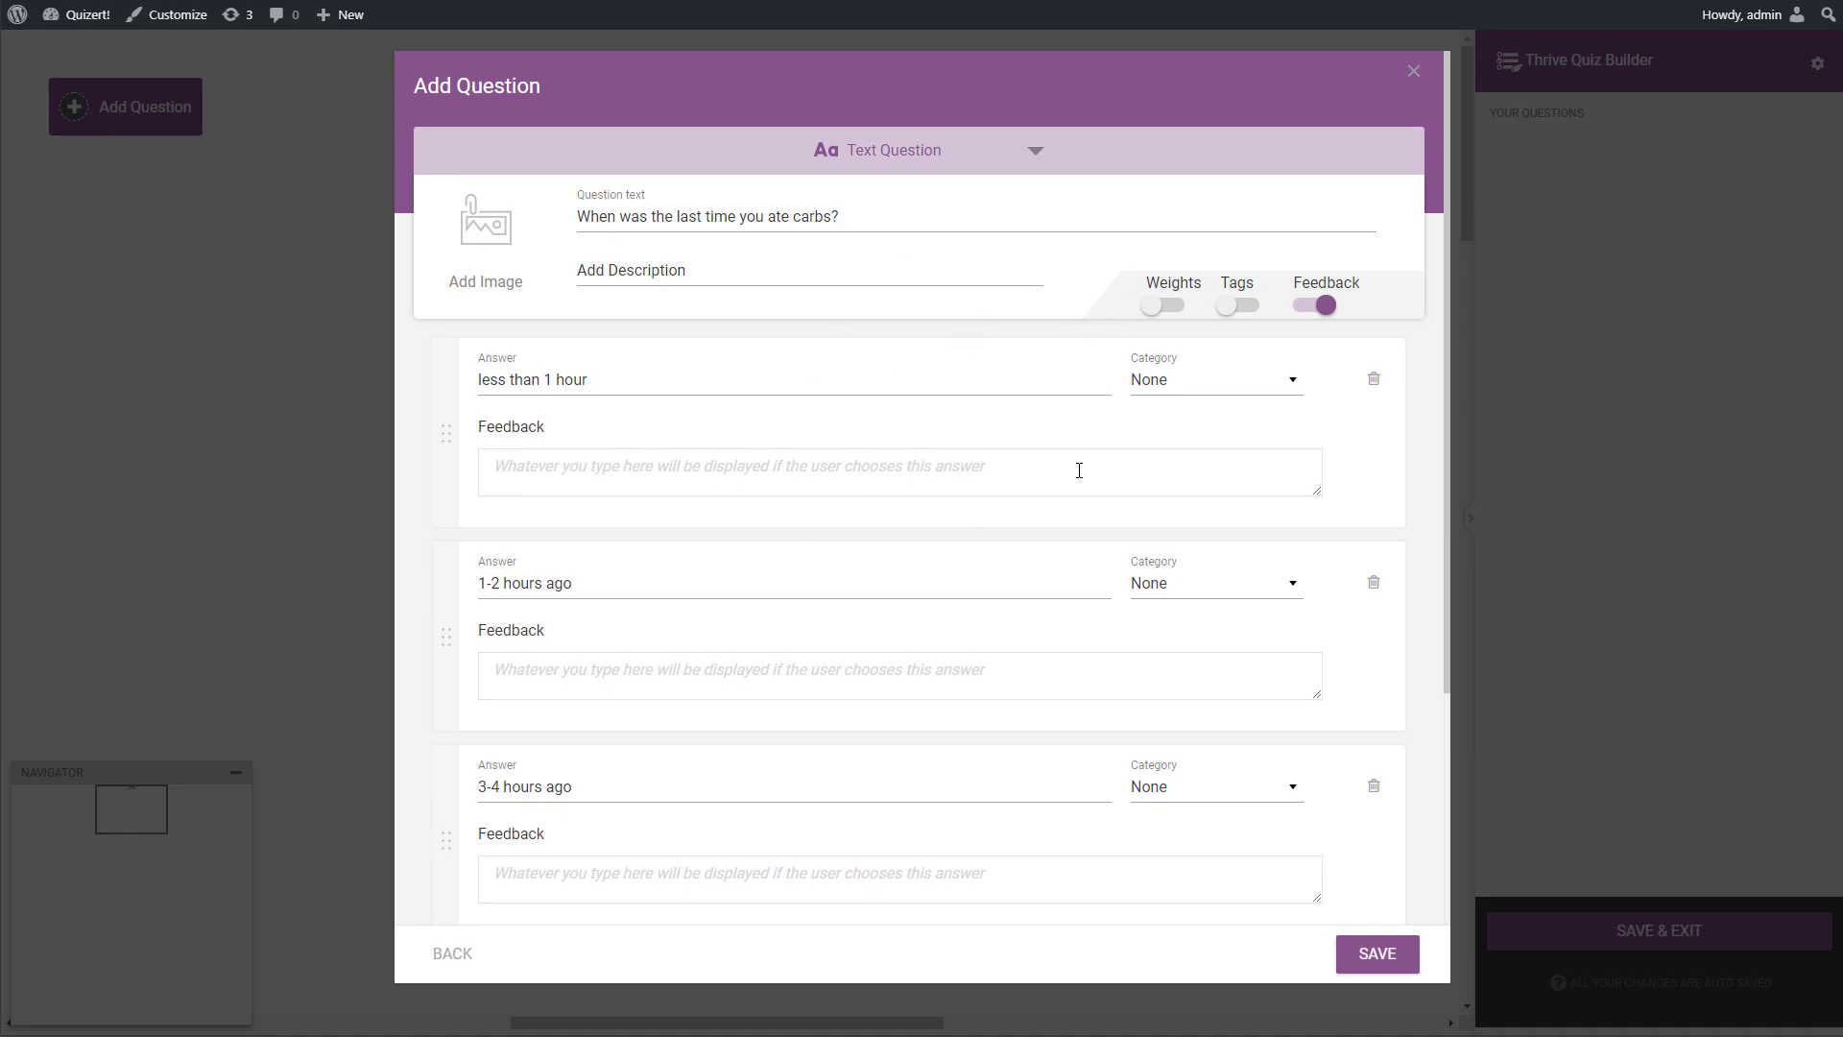
left_click(1161, 304)
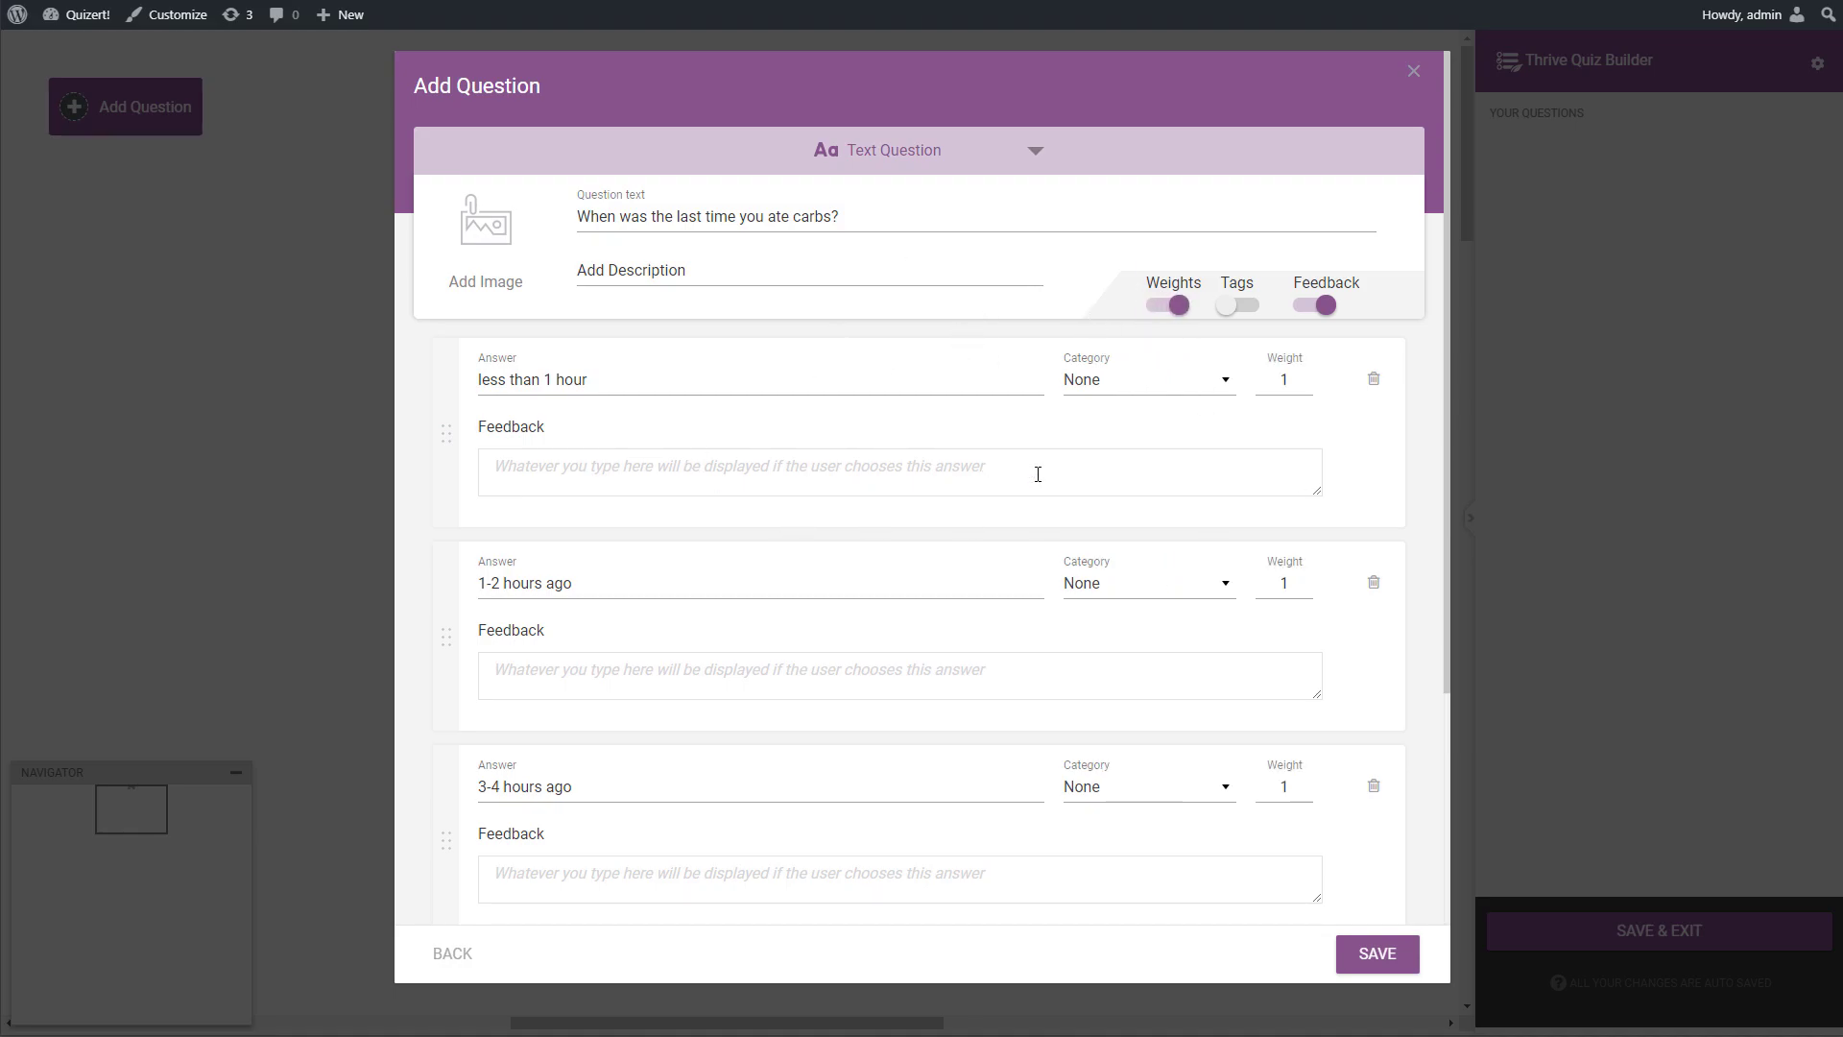
scroll(715, 526, "down", 2)
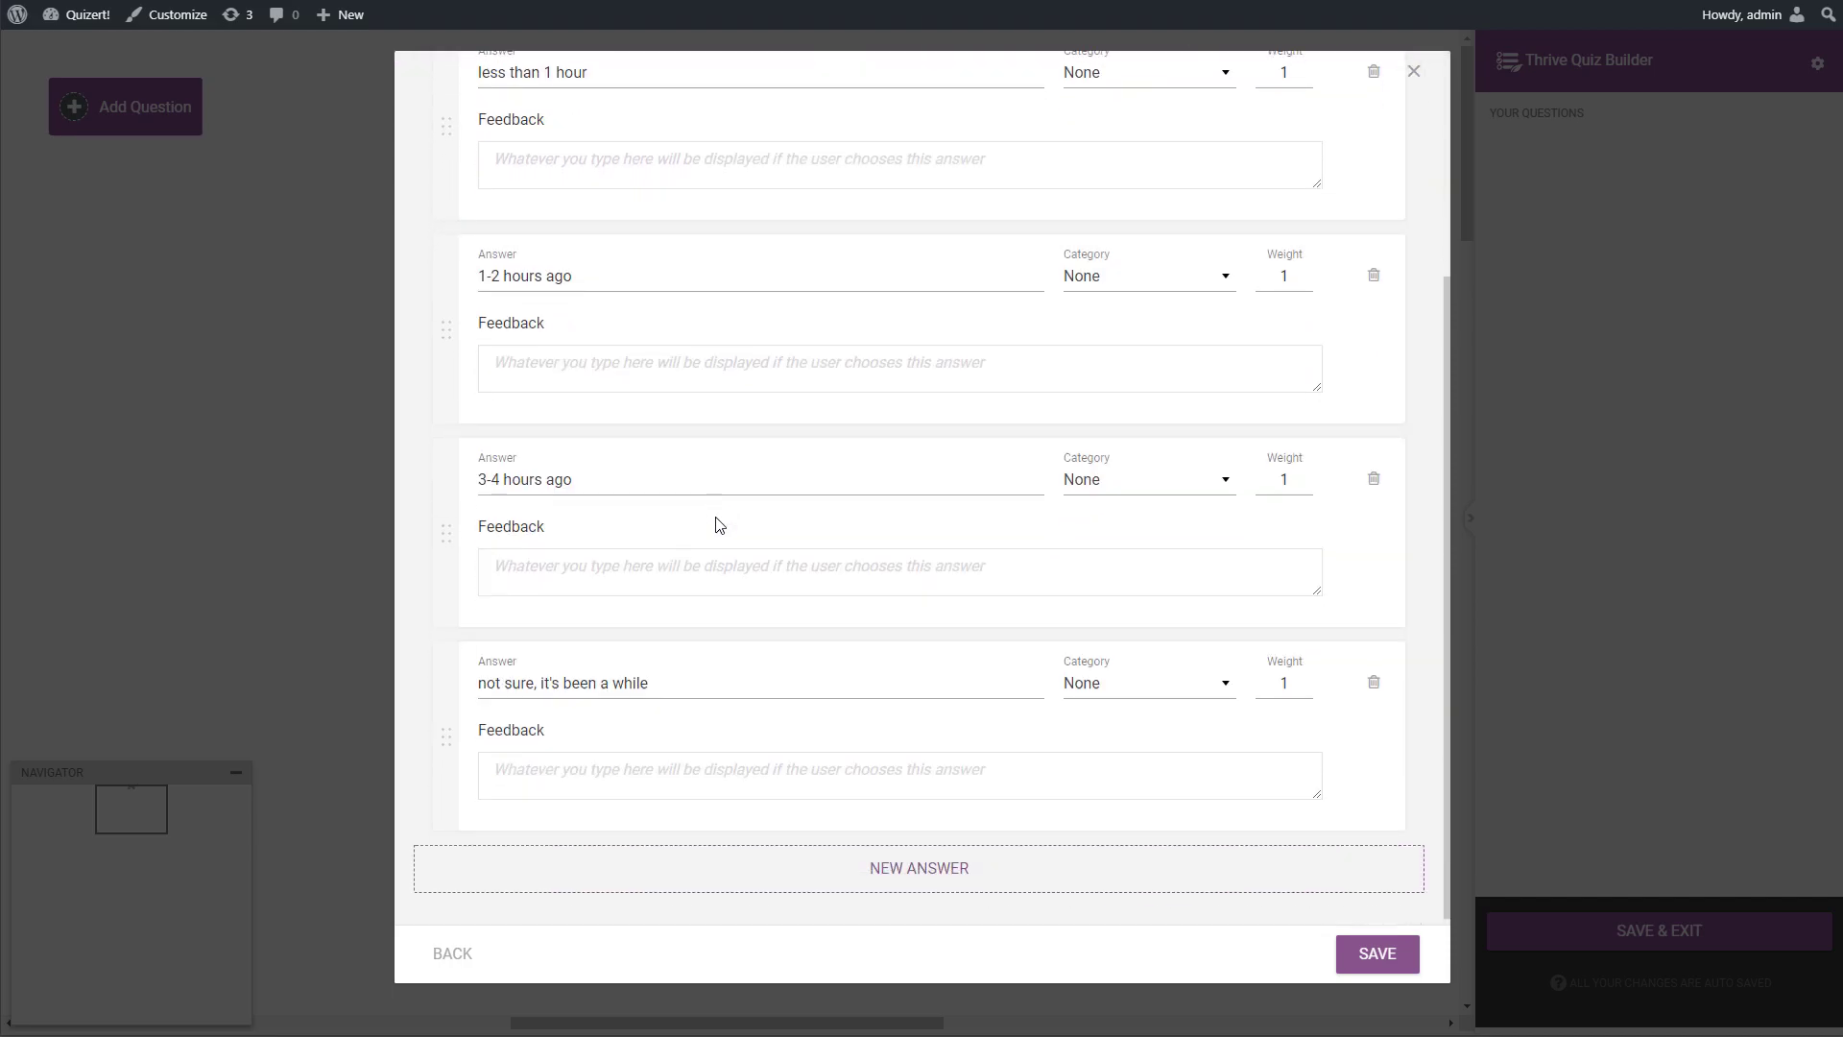
scroll(1062, 488, "up", 2)
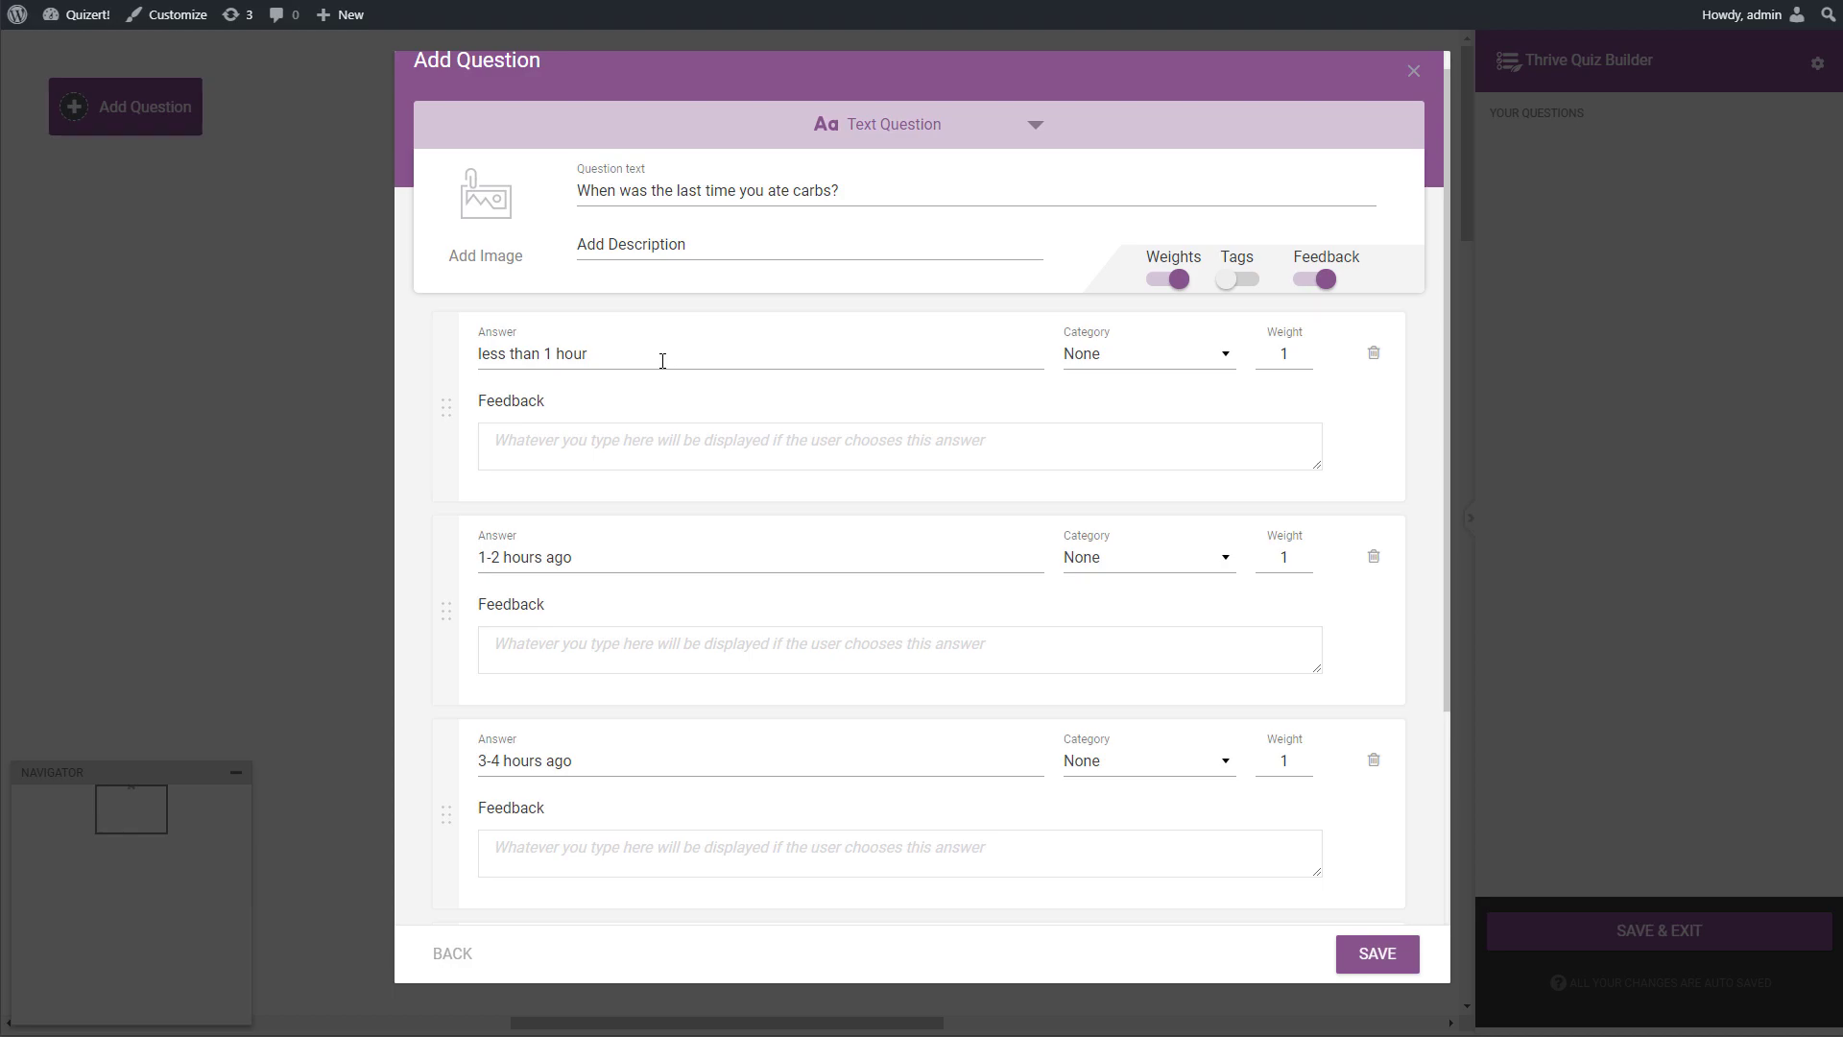
left_click(1217, 367)
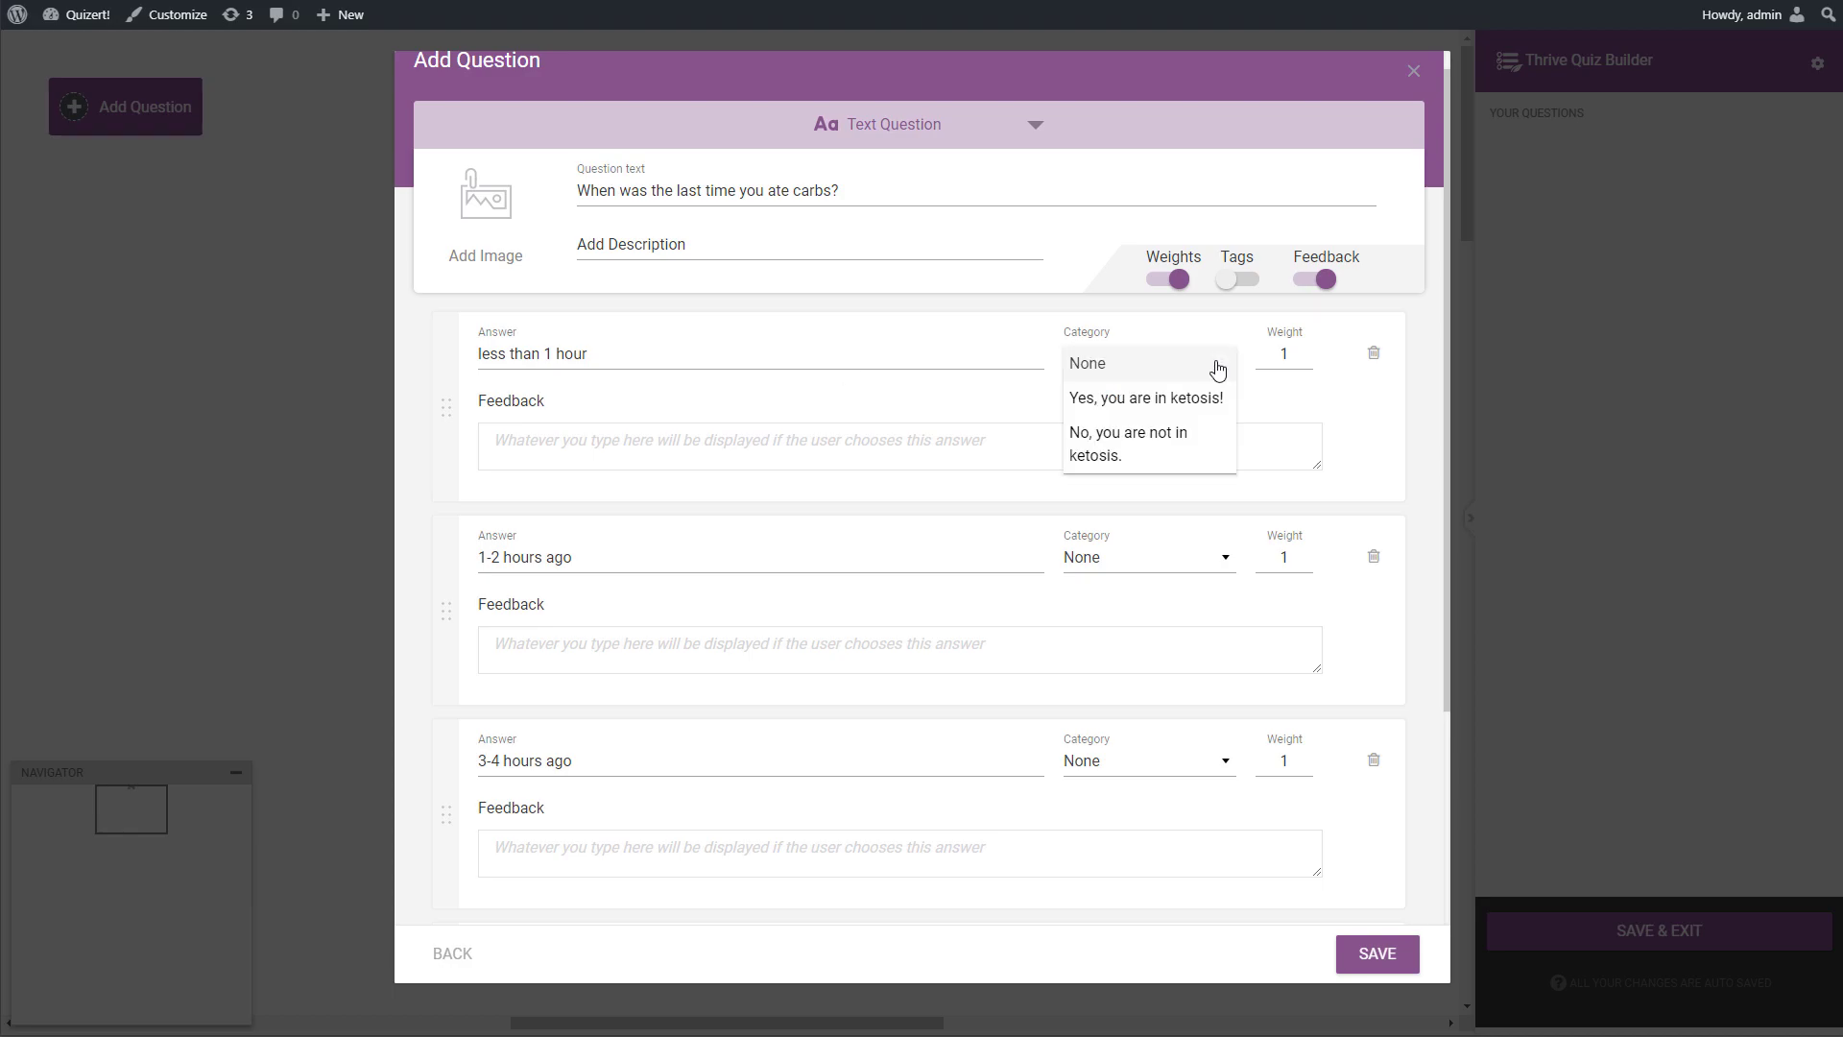
left_click(1167, 443)
double_click(1278, 356)
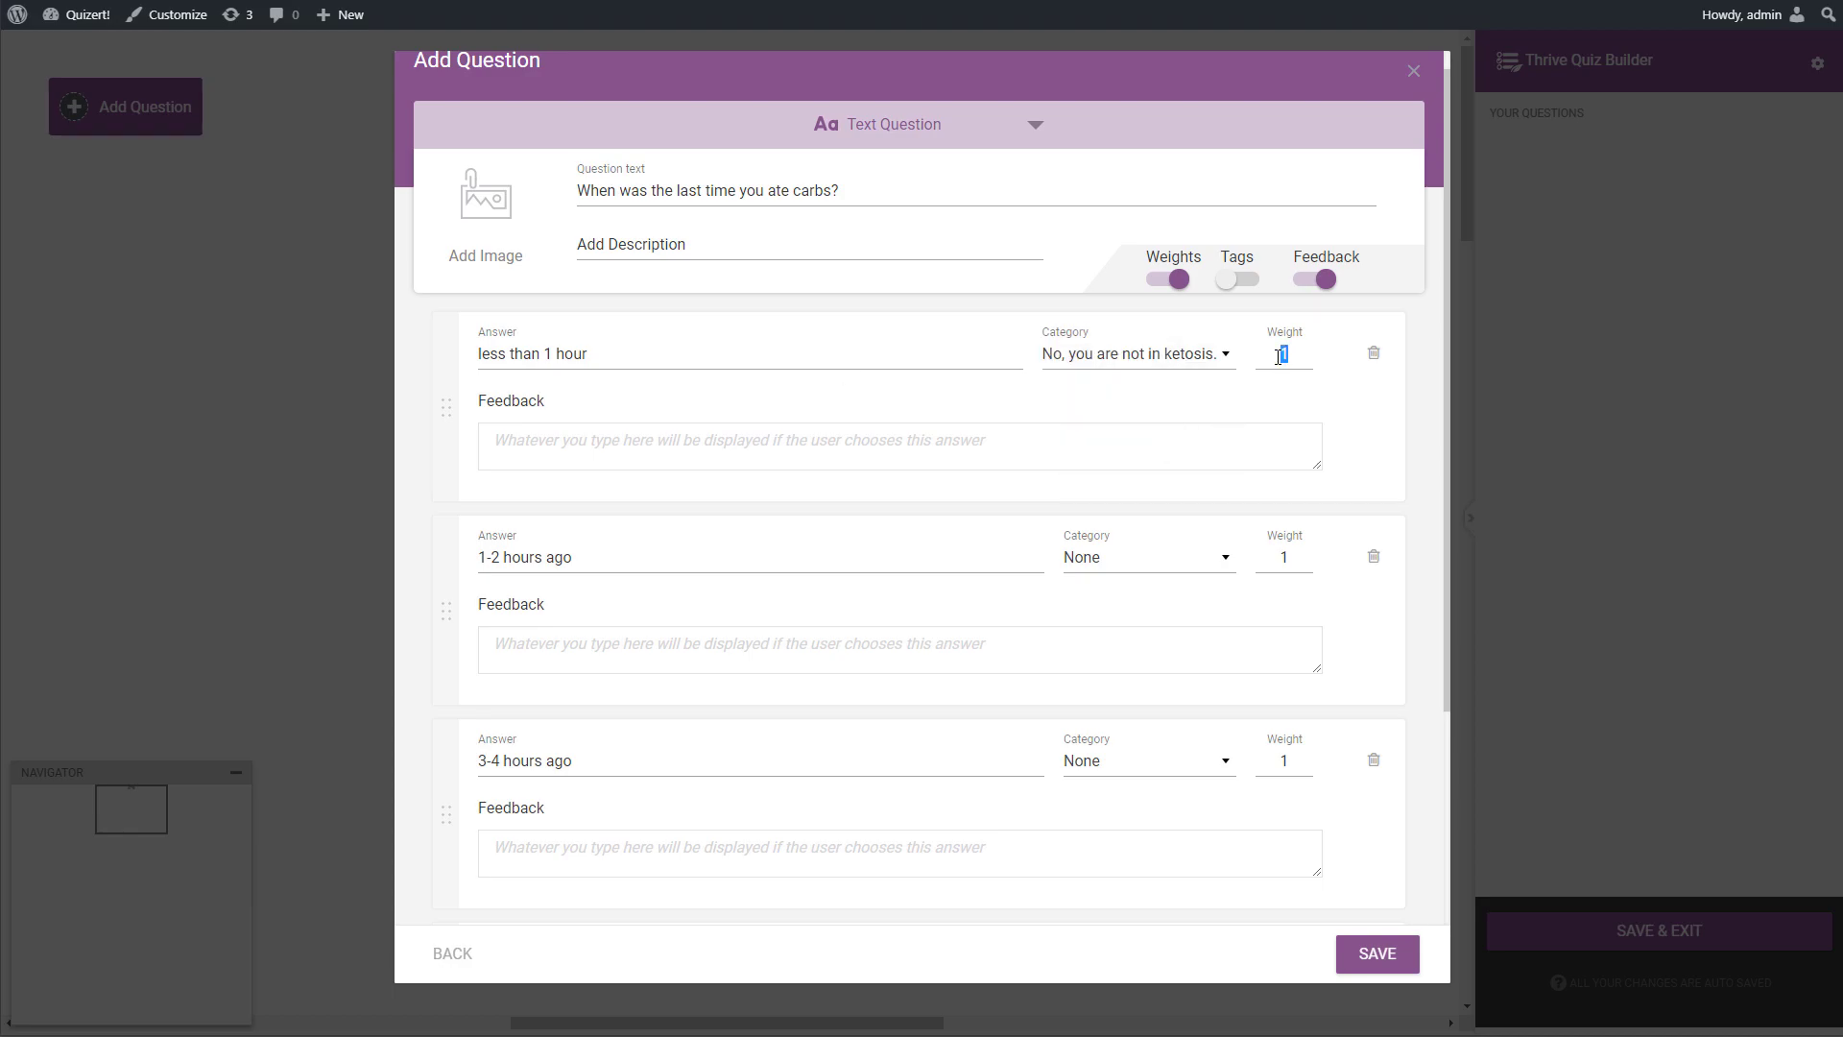
type("3")
Assign the answer "1-2 hours ago" to the category "No, you are not in ketosis." with weight 2.
left_click(1192, 559)
left_click(1164, 646)
double_click(1275, 554)
type("2")
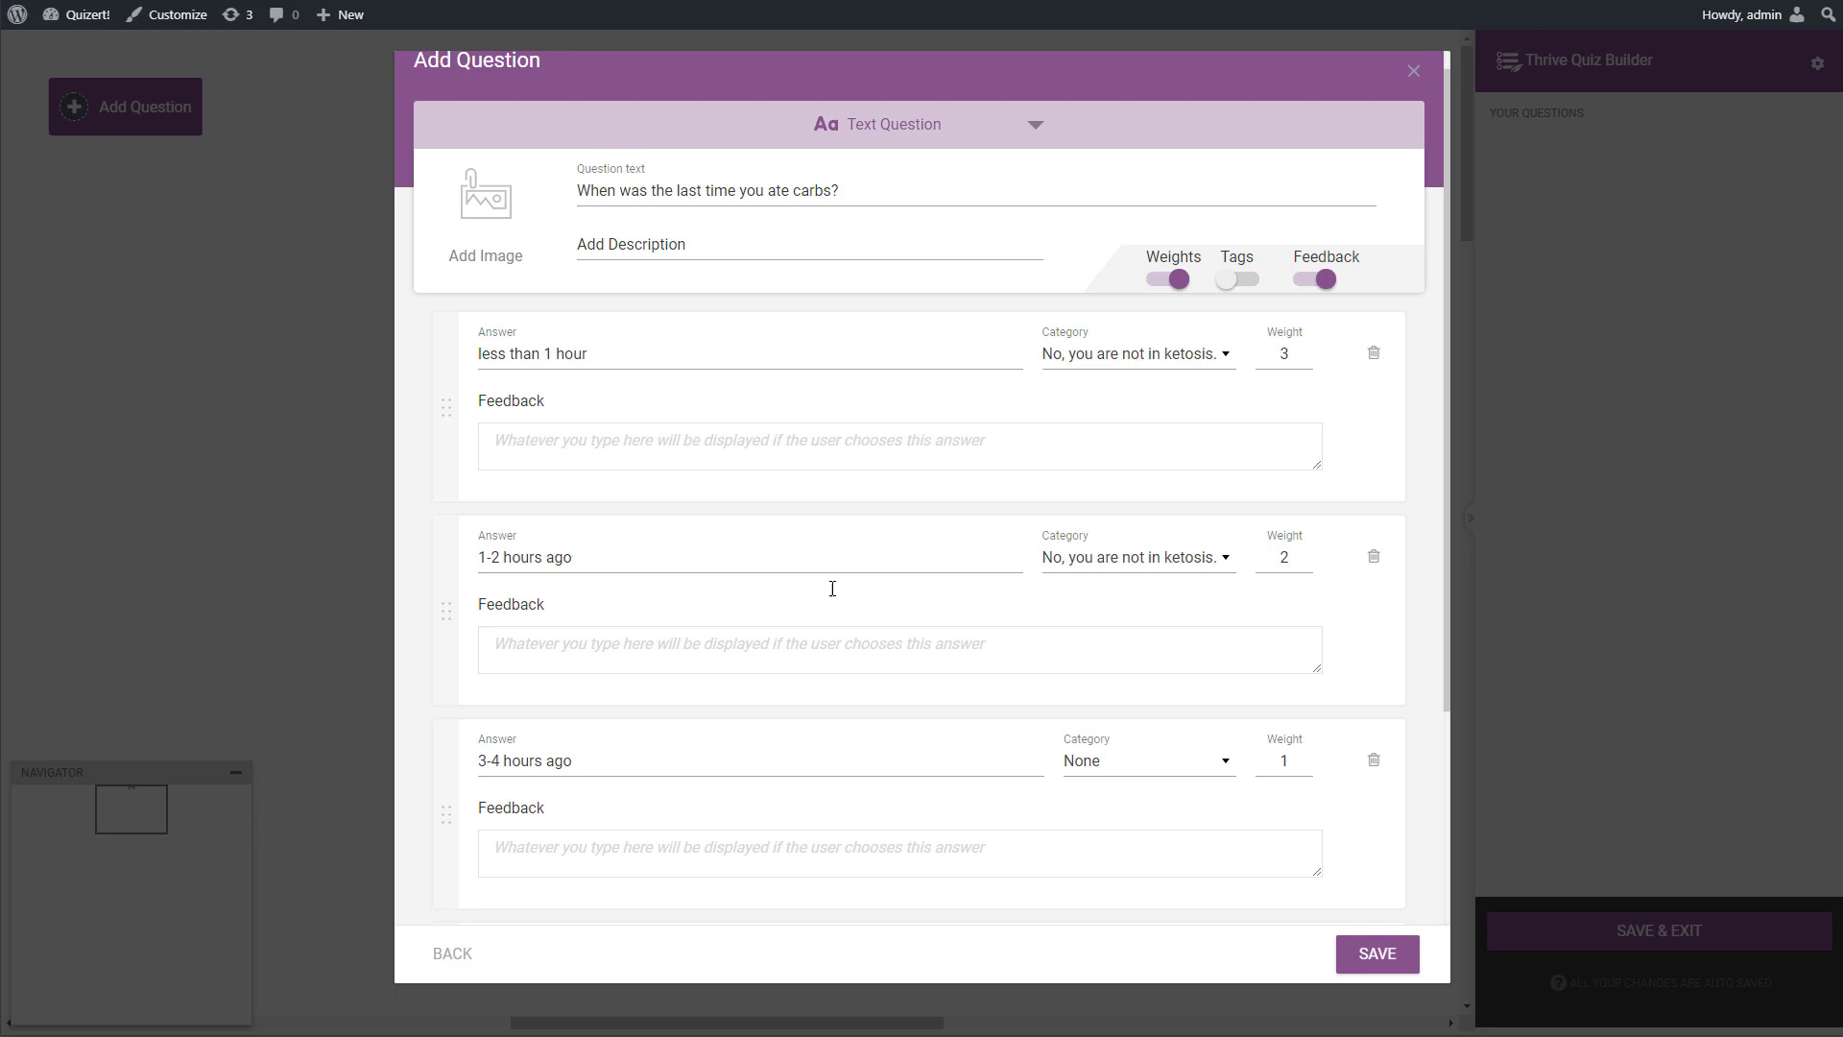
Assign the answer "3-4 hours ago" to the category "No, you are not in ketosis." and review the answers' weights.
scroll(1008, 645, "down", 3)
left_click(1223, 475)
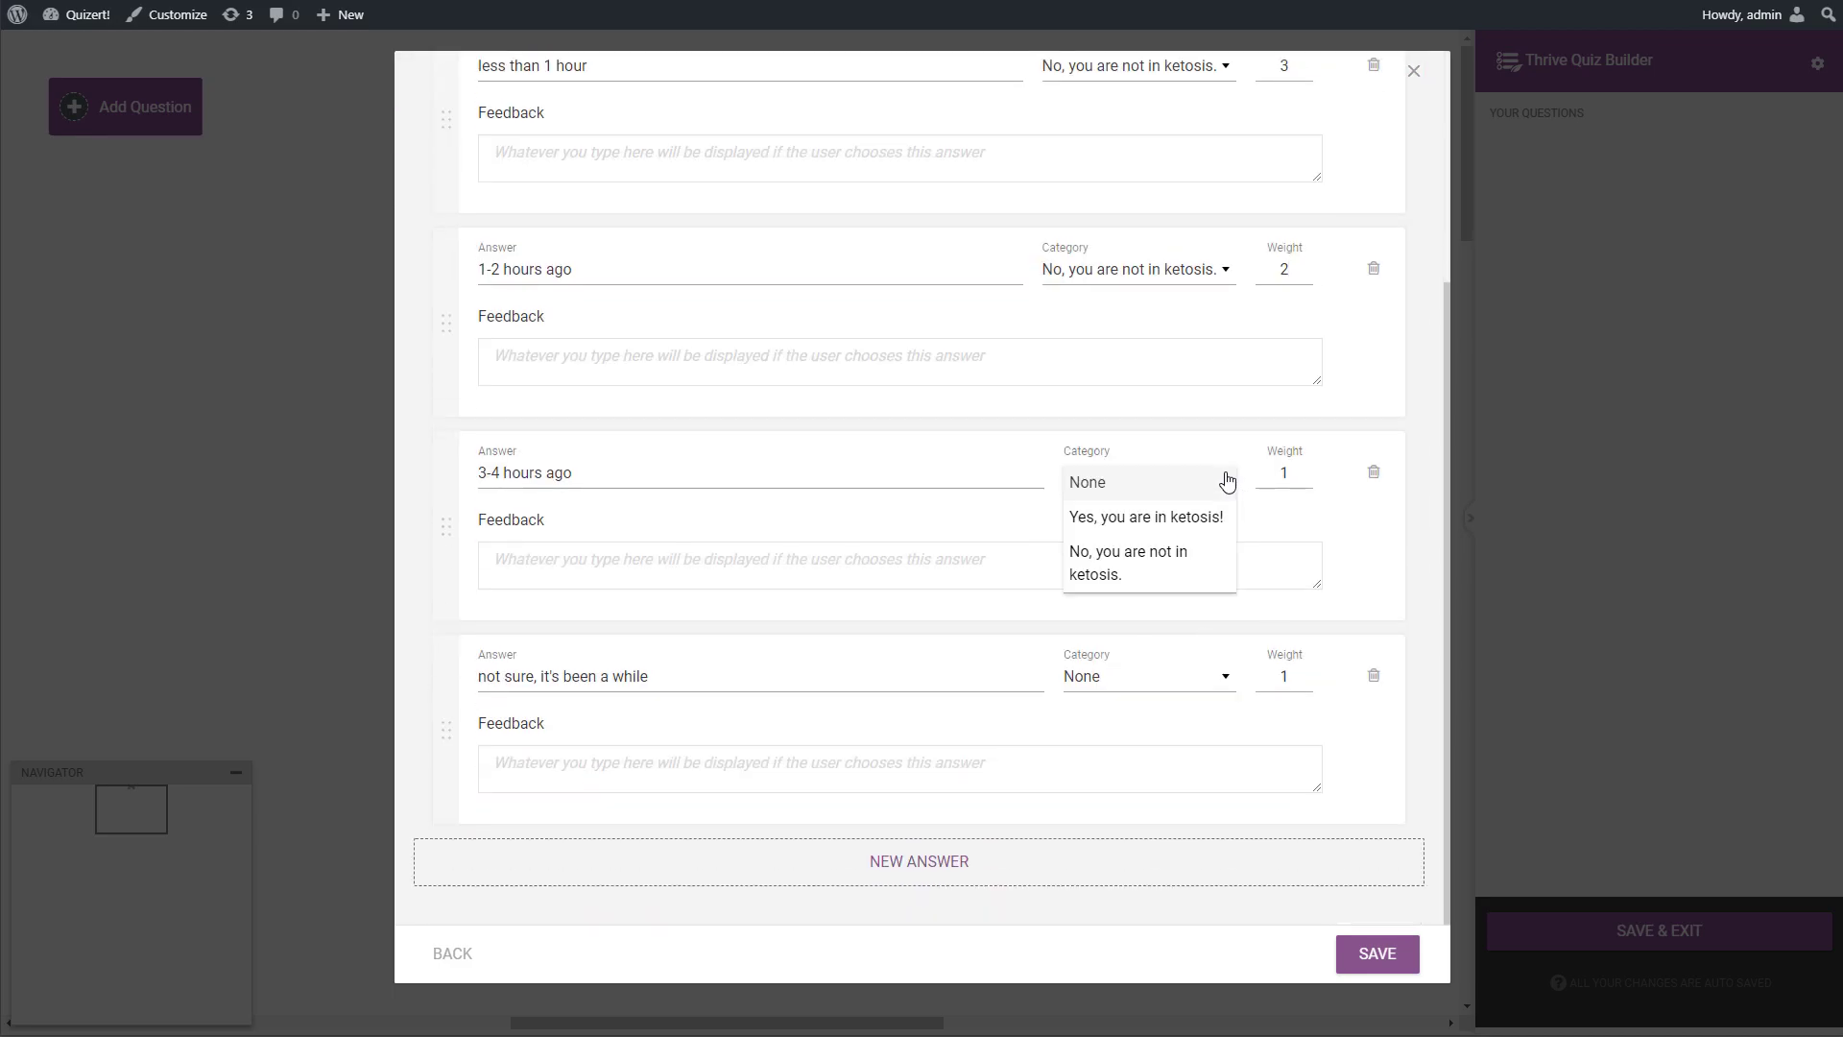
left_click(1179, 574)
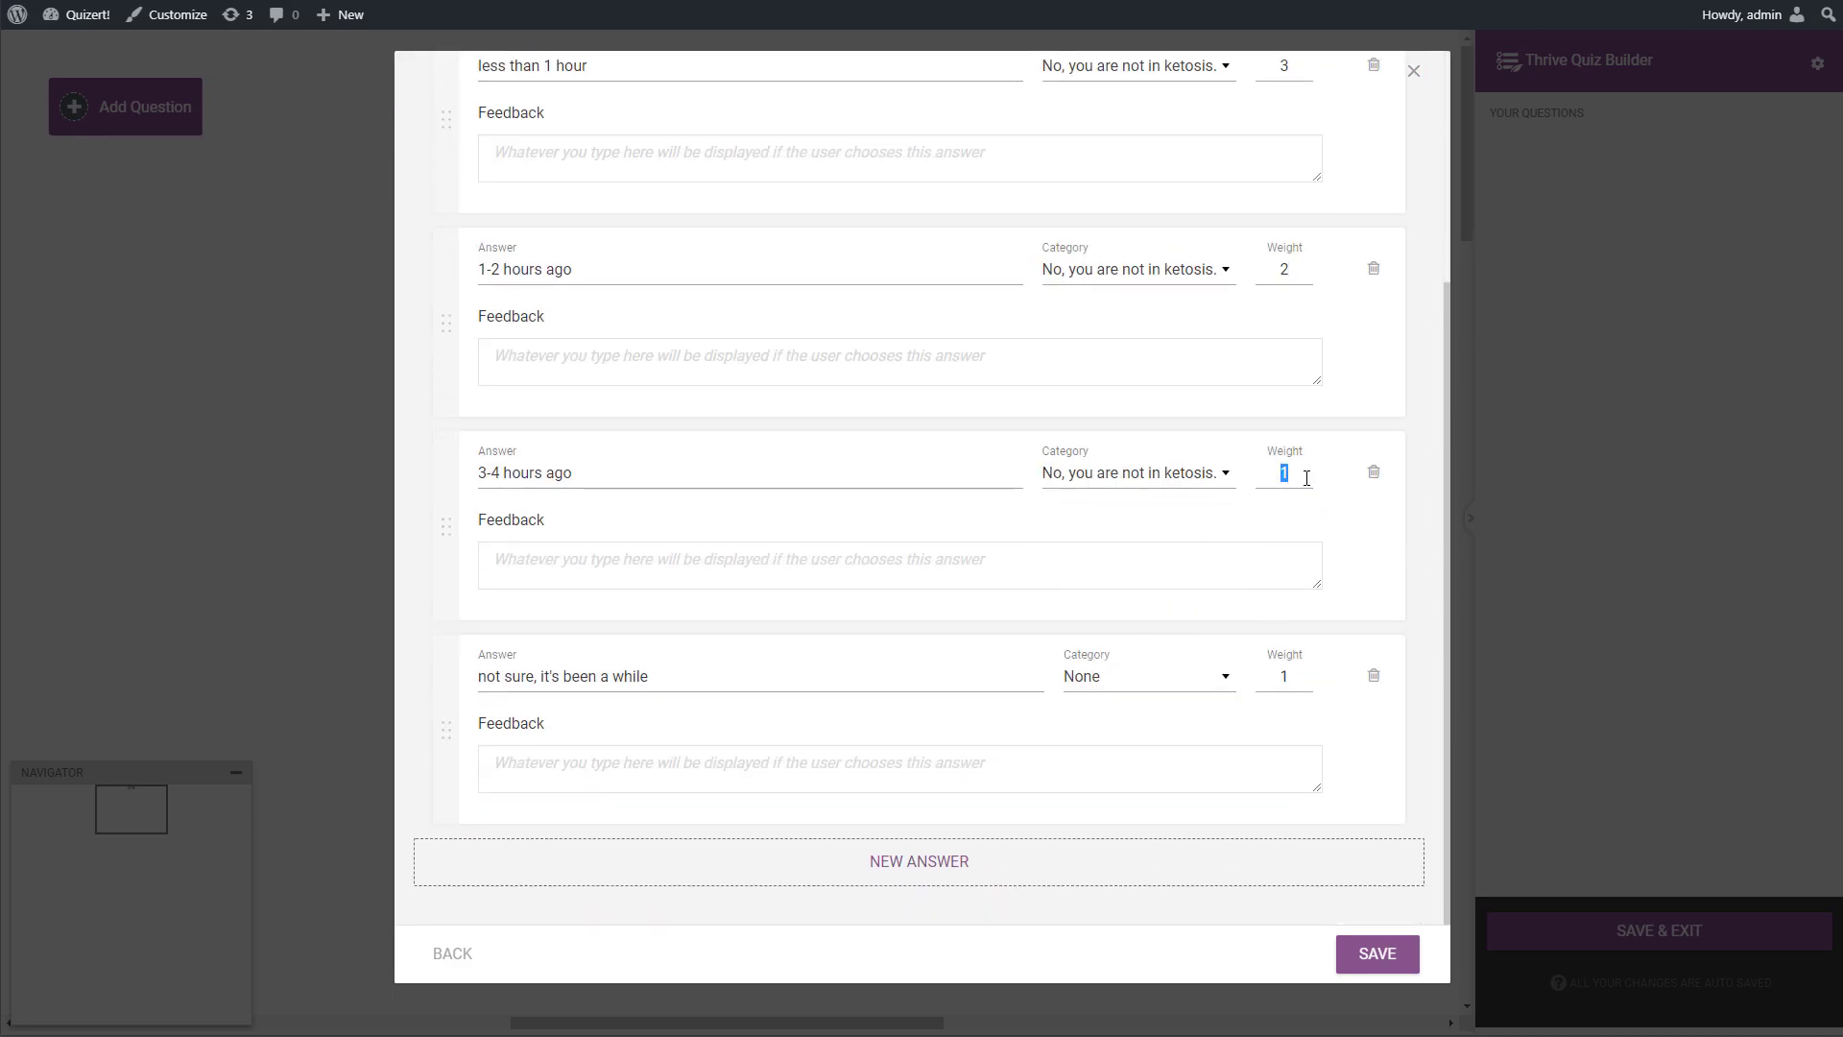
scroll(998, 538, "up", 3)
scroll(1003, 540, "down", 1)
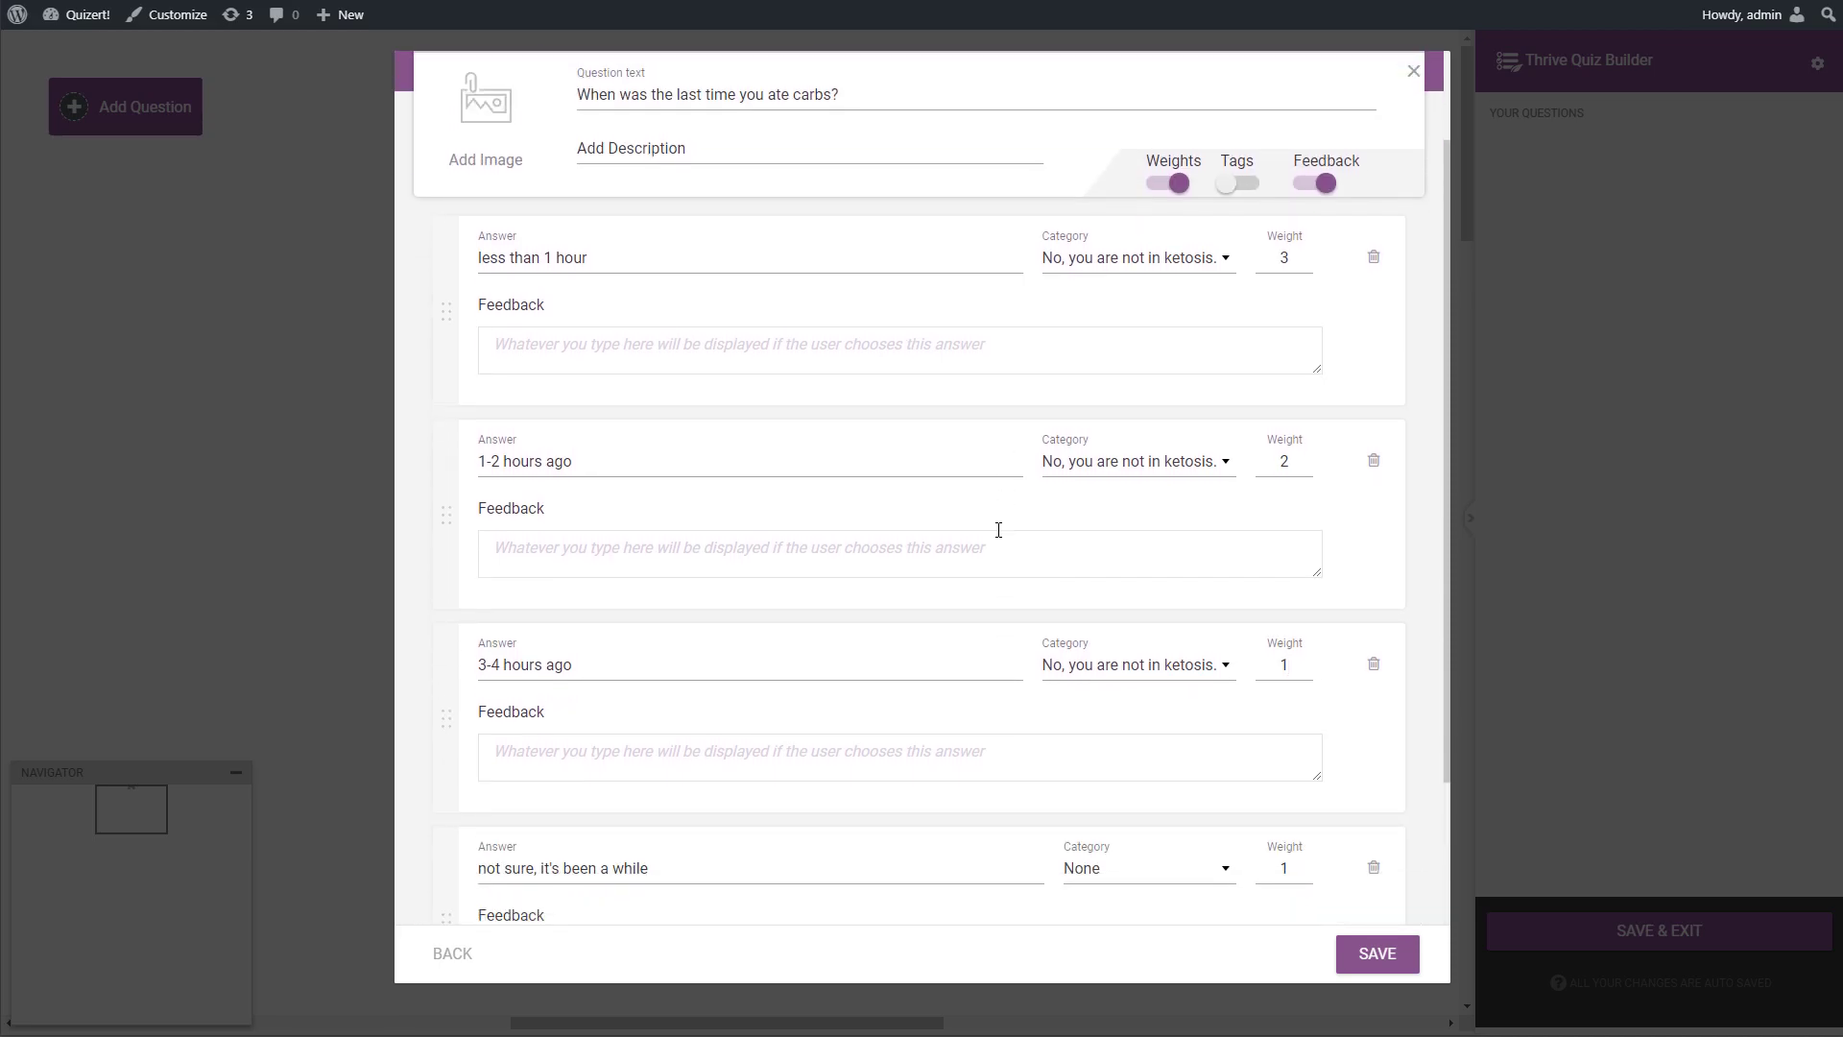
scroll(1046, 532, "down", 5)
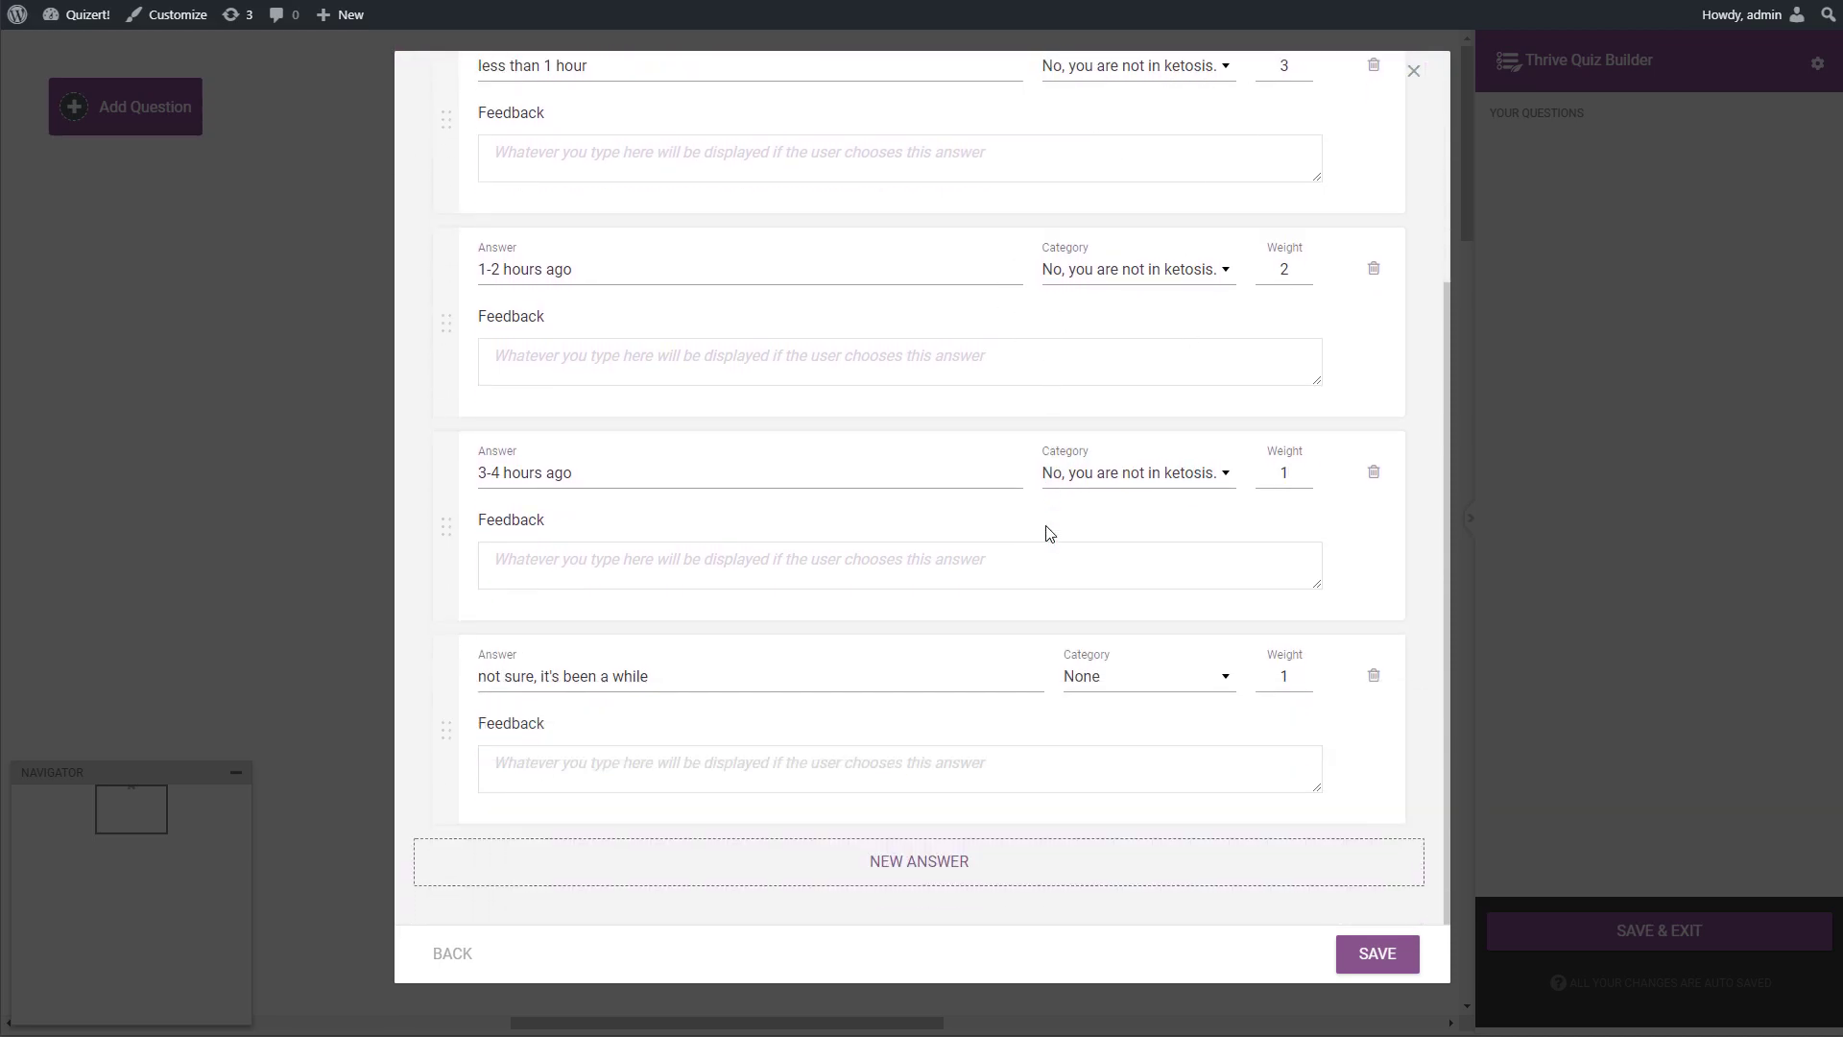
Assign the answer "not sure, it's been a while" to the category "No, you are not in ketosis." with weight 4.
scroll(810, 625, "up", 5)
scroll(811, 625, "down", 2)
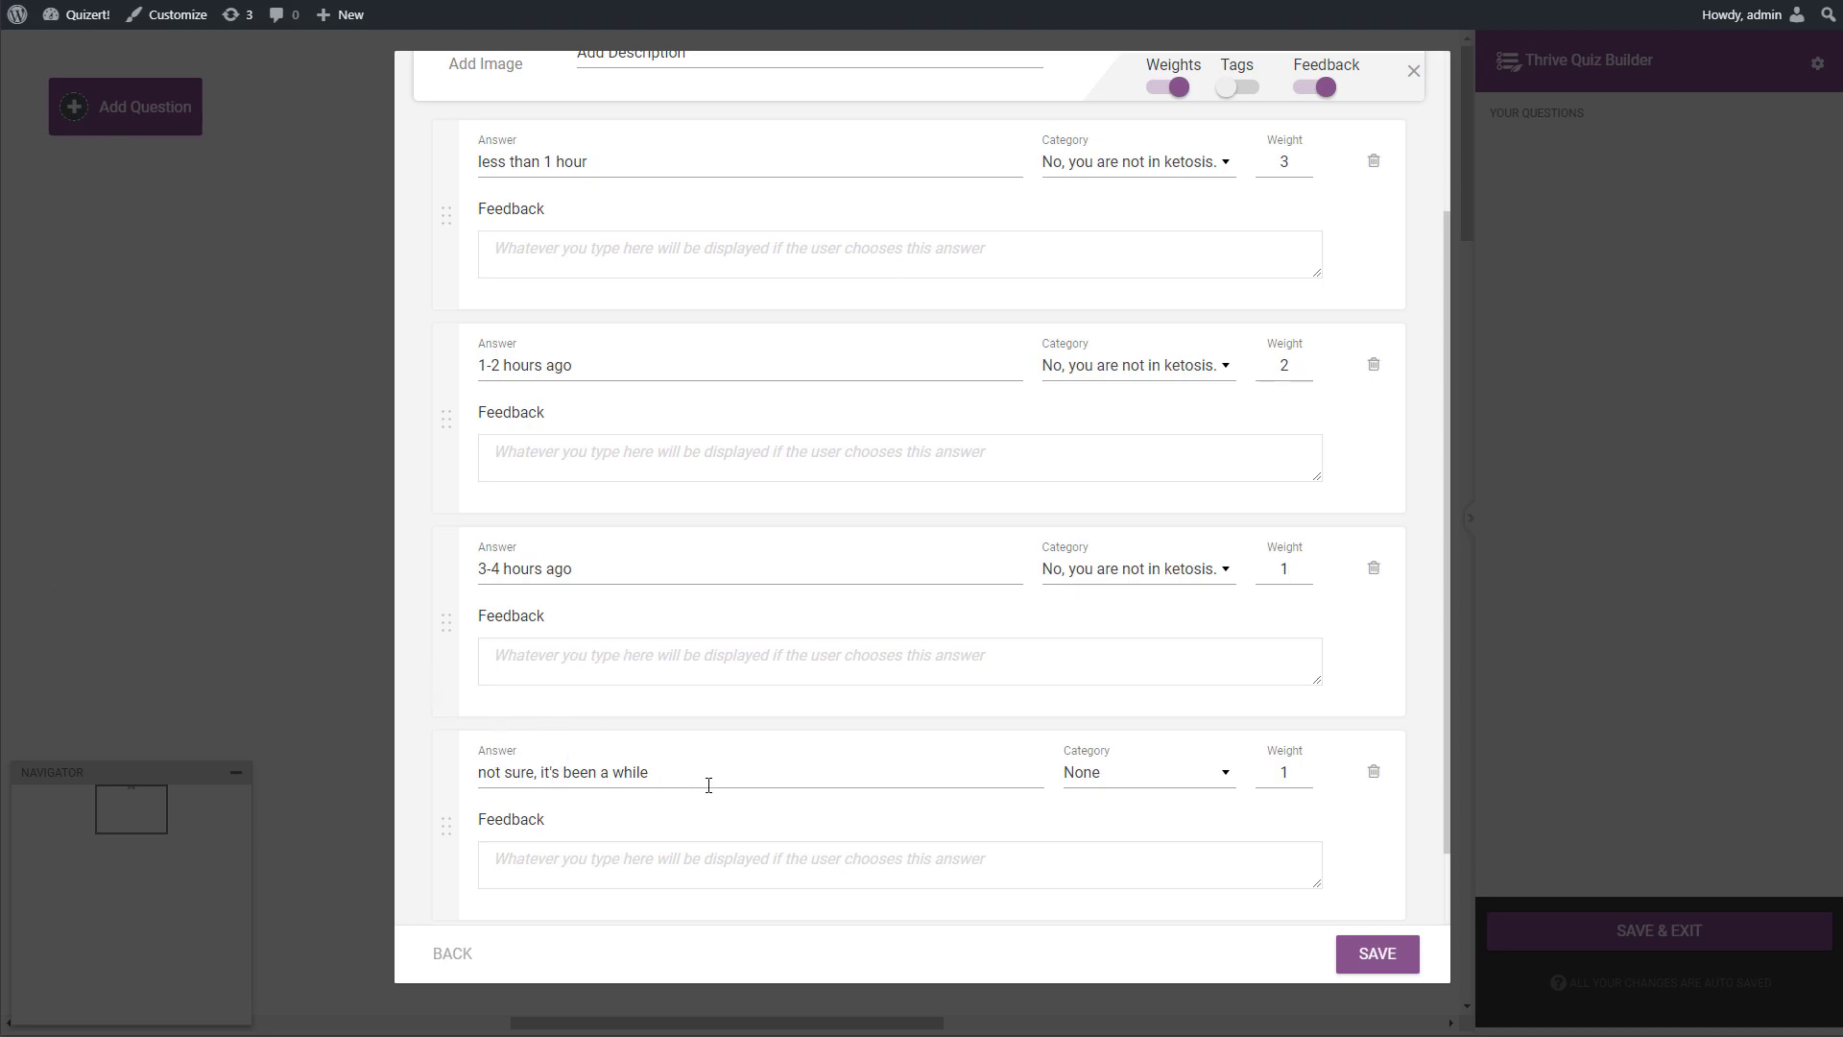
left_click(1142, 775)
left_click(1139, 869)
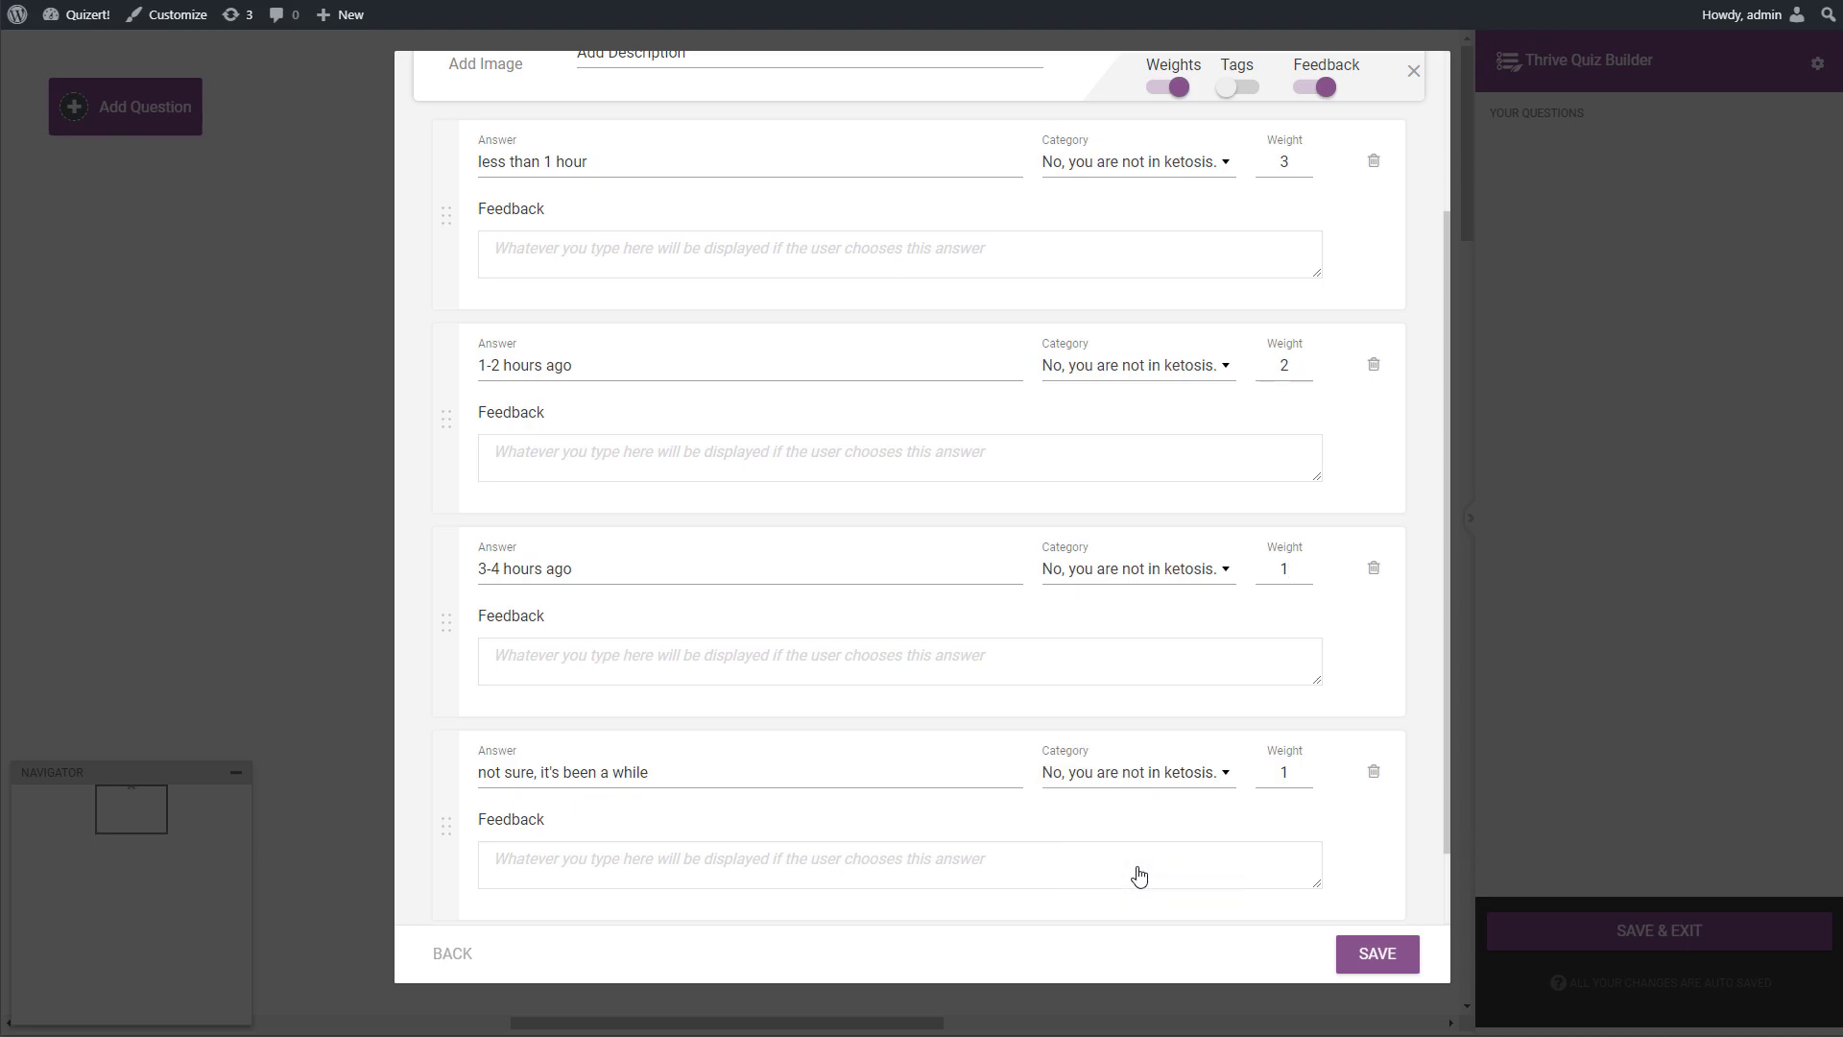
double_click(1279, 773)
type("4")
Review the answers, categories and weights of the question about last eating carbs, and save the question.
scroll(597, 697, "up", 2)
scroll(597, 698, "down", 3)
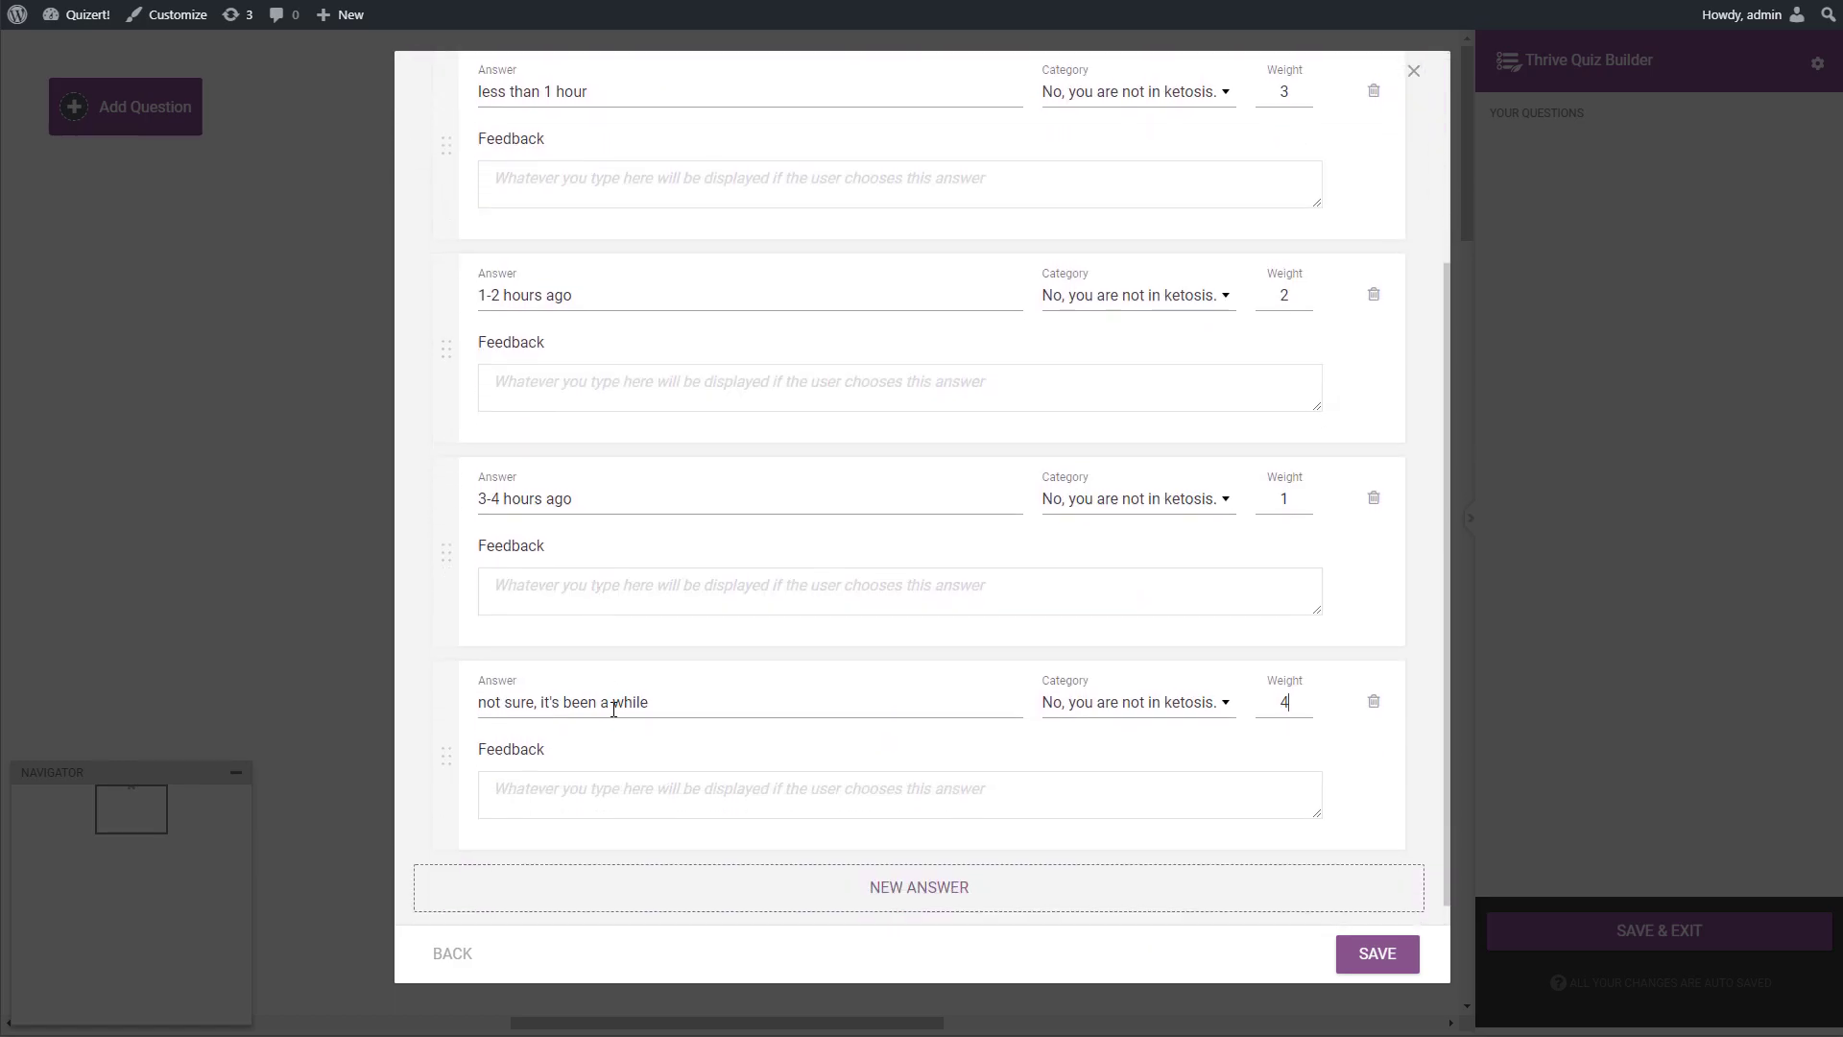
scroll(653, 695, "up", 3)
scroll(722, 689, "up", 1)
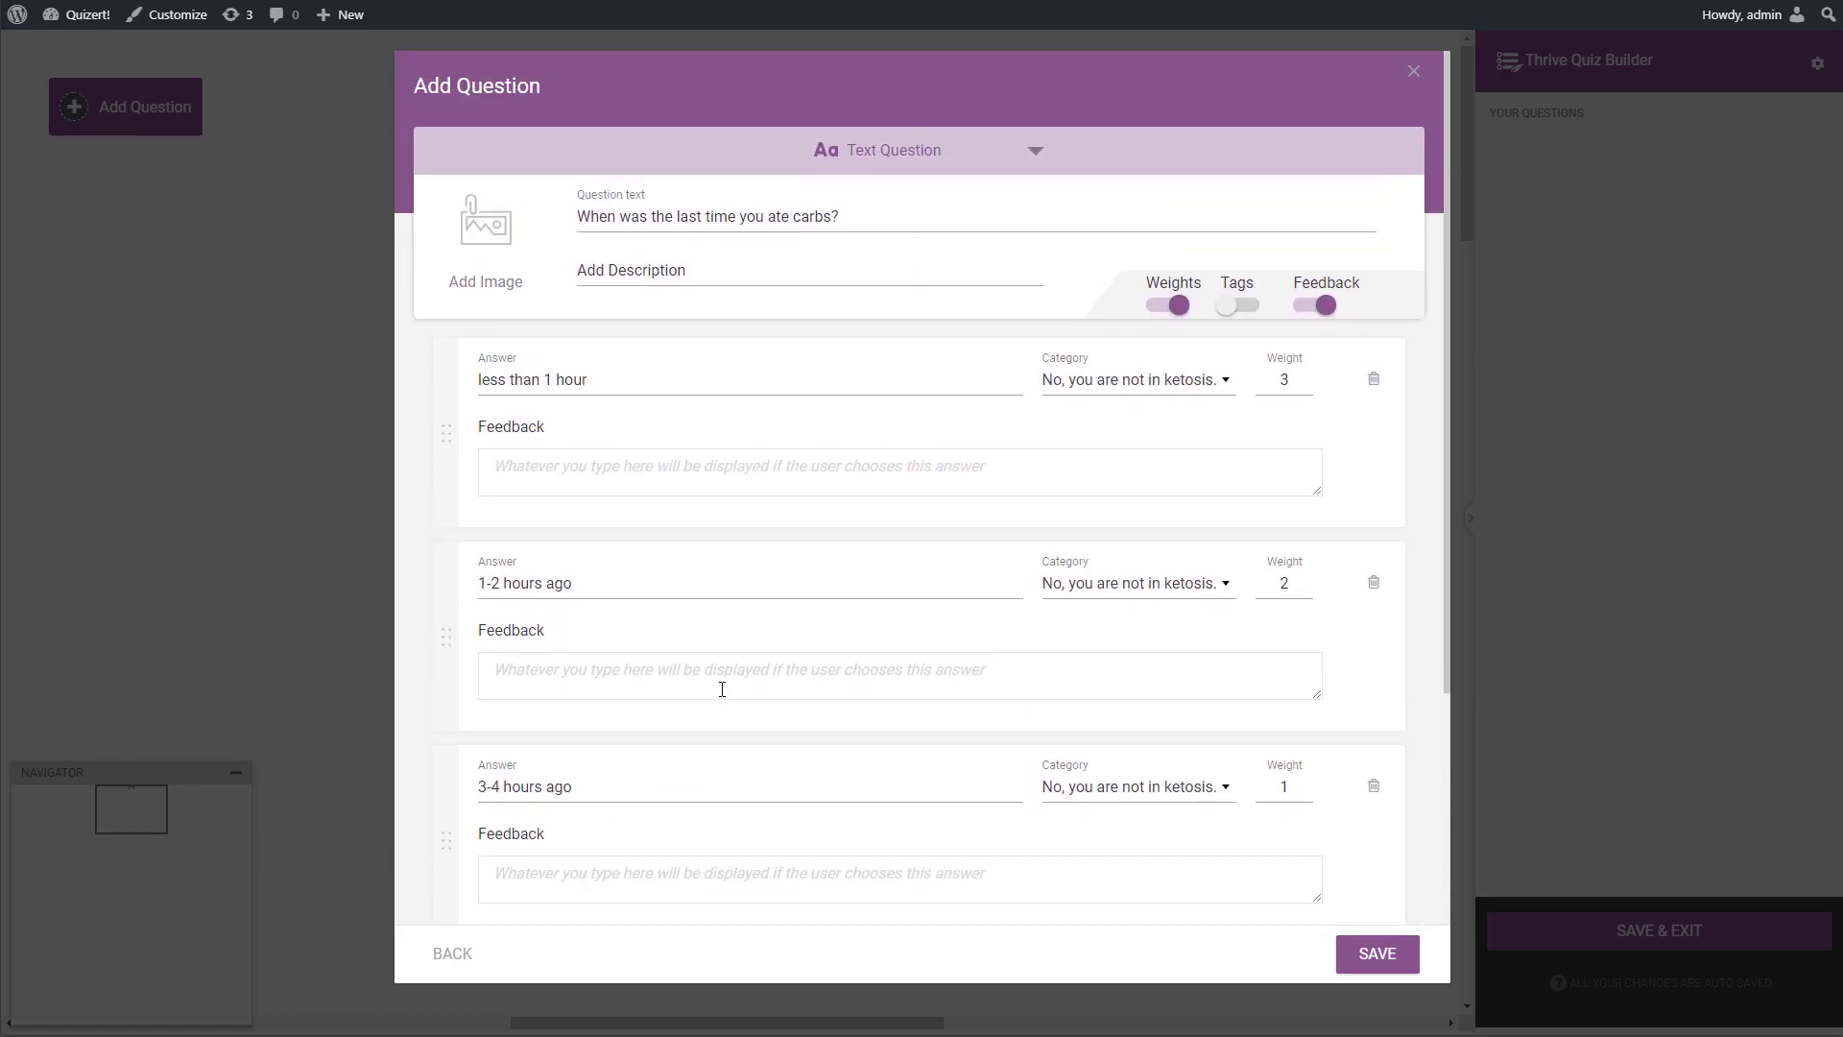
scroll(722, 689, "down", 1)
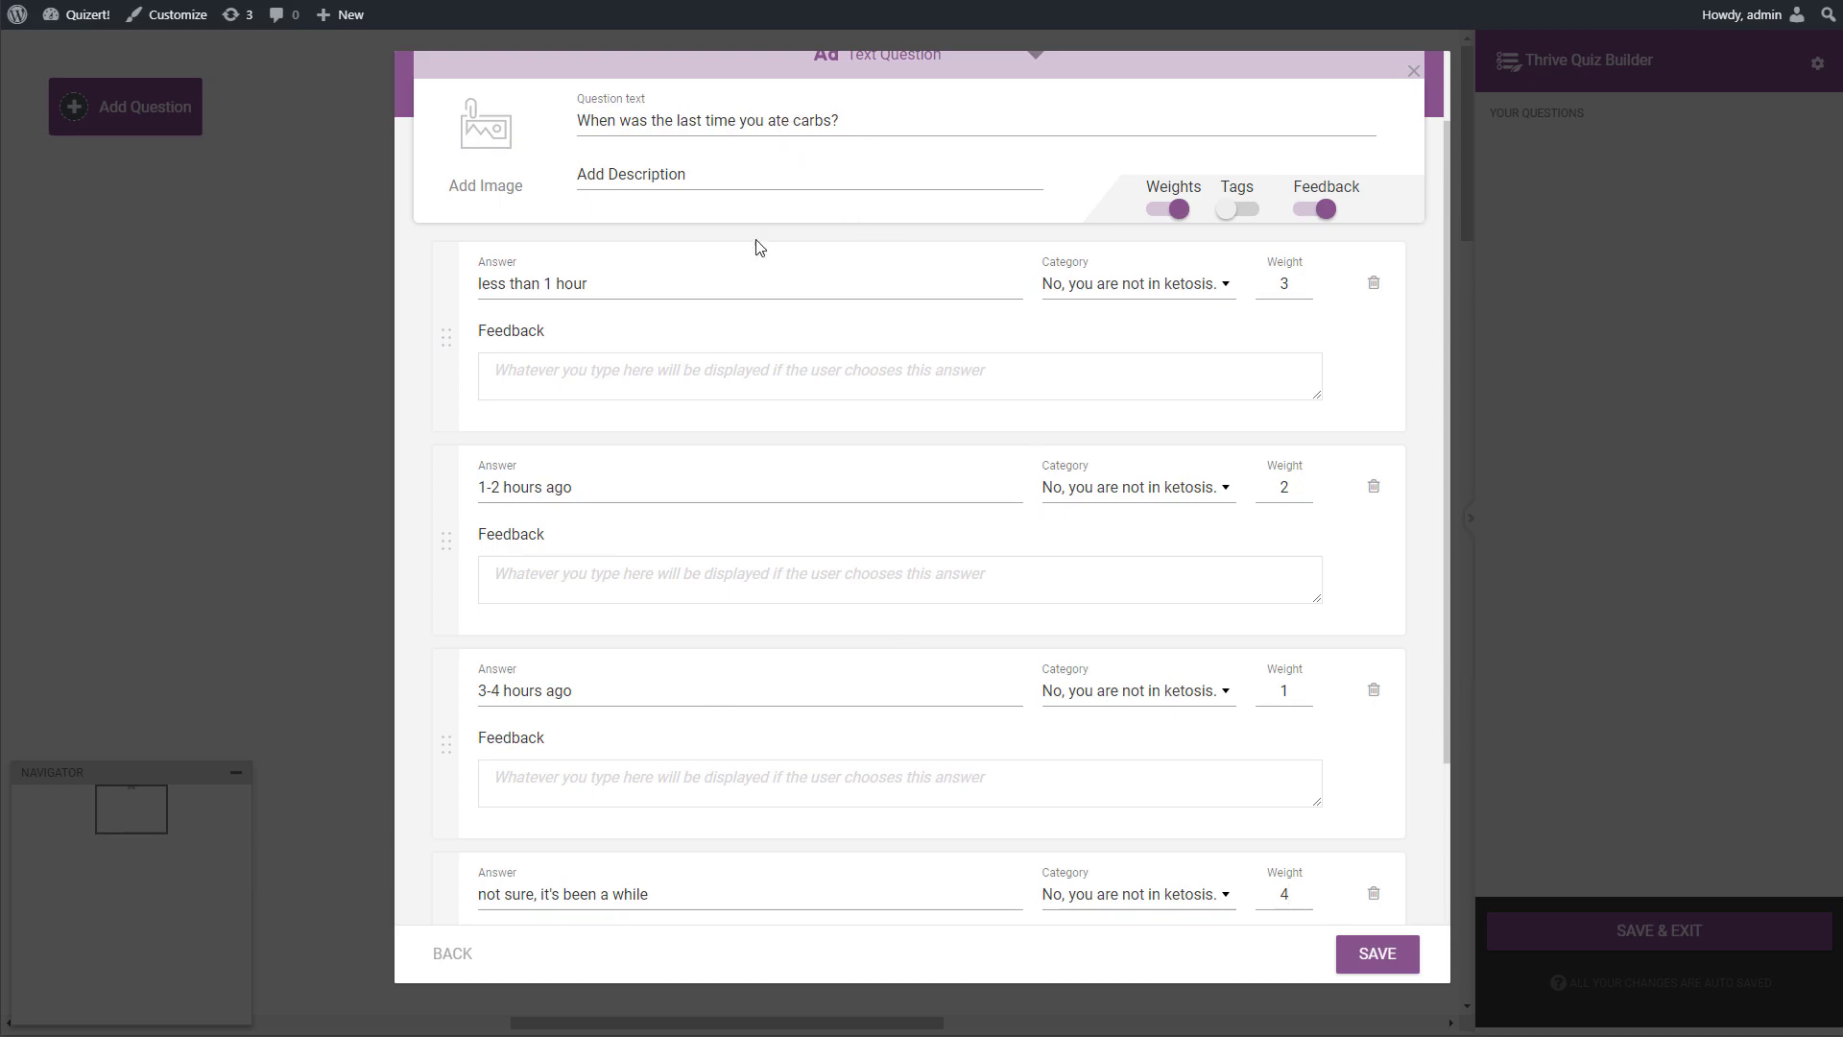
scroll(589, 373, "down", 2)
scroll(1123, 589, "up", 3)
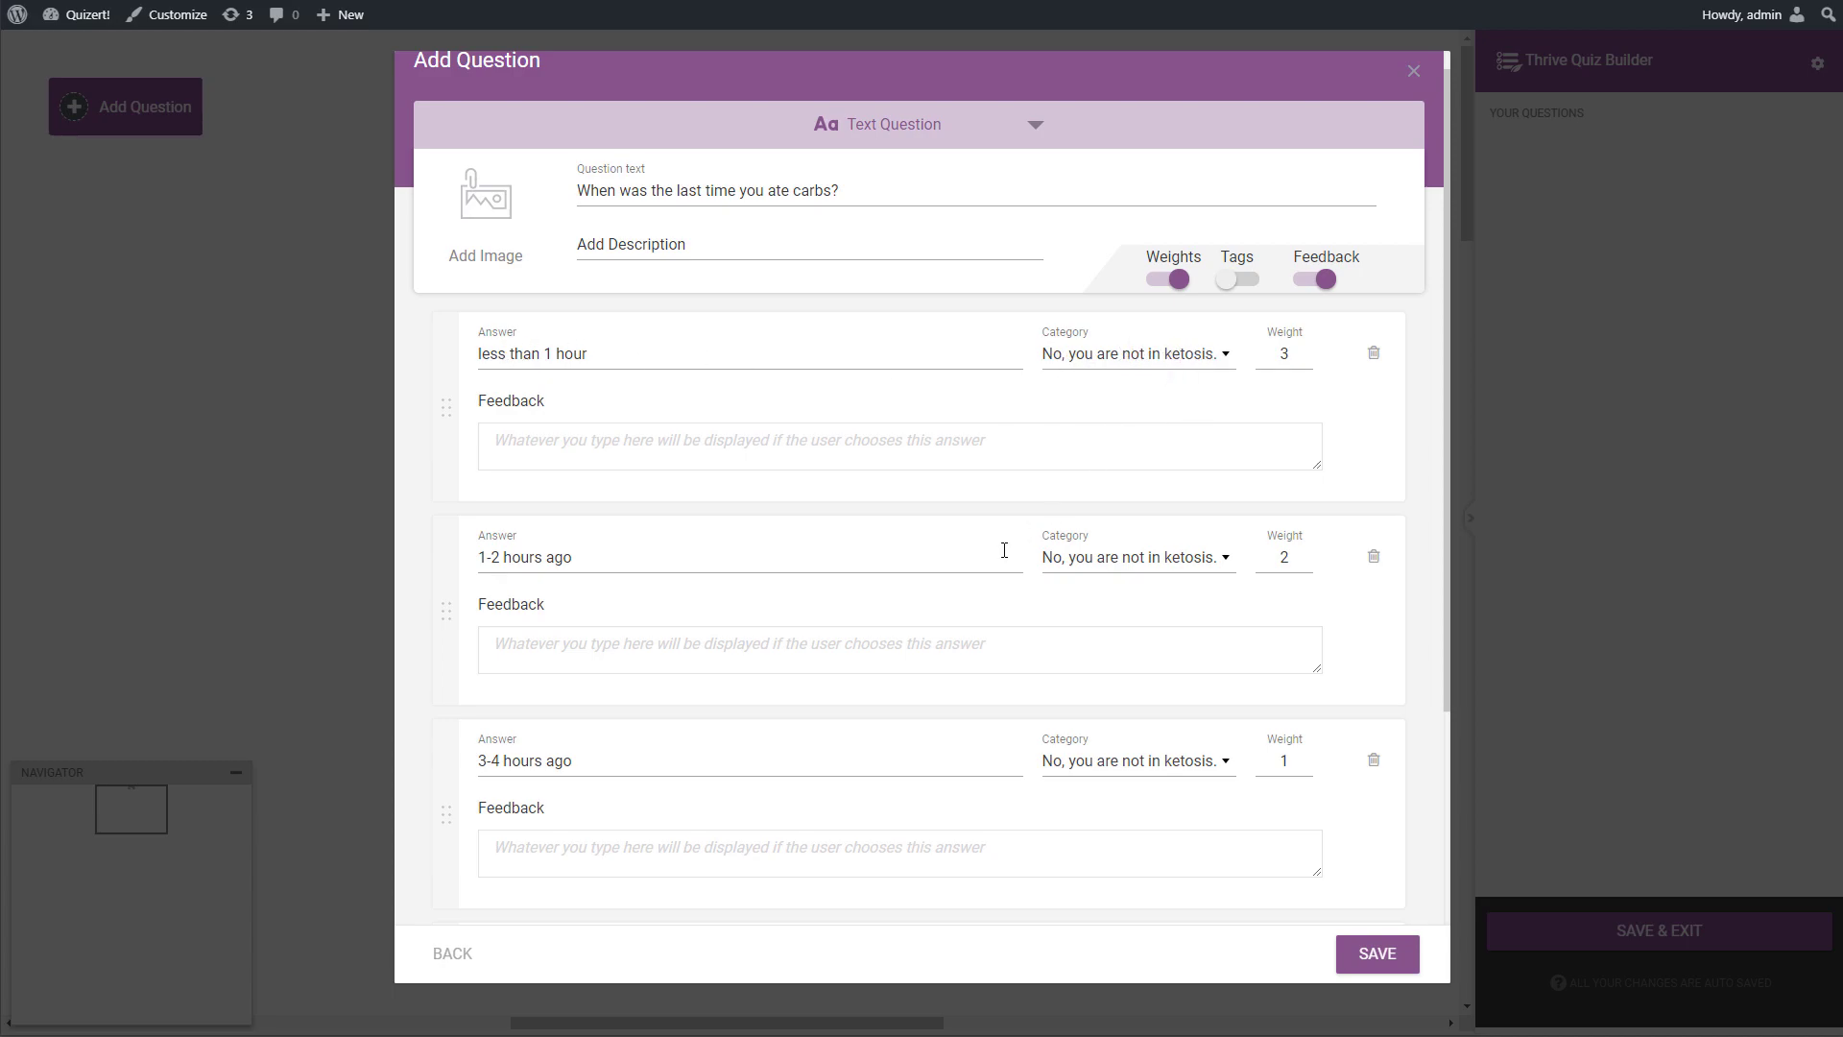
scroll(1001, 561, "down", 3)
scroll(1003, 569, "up", 1)
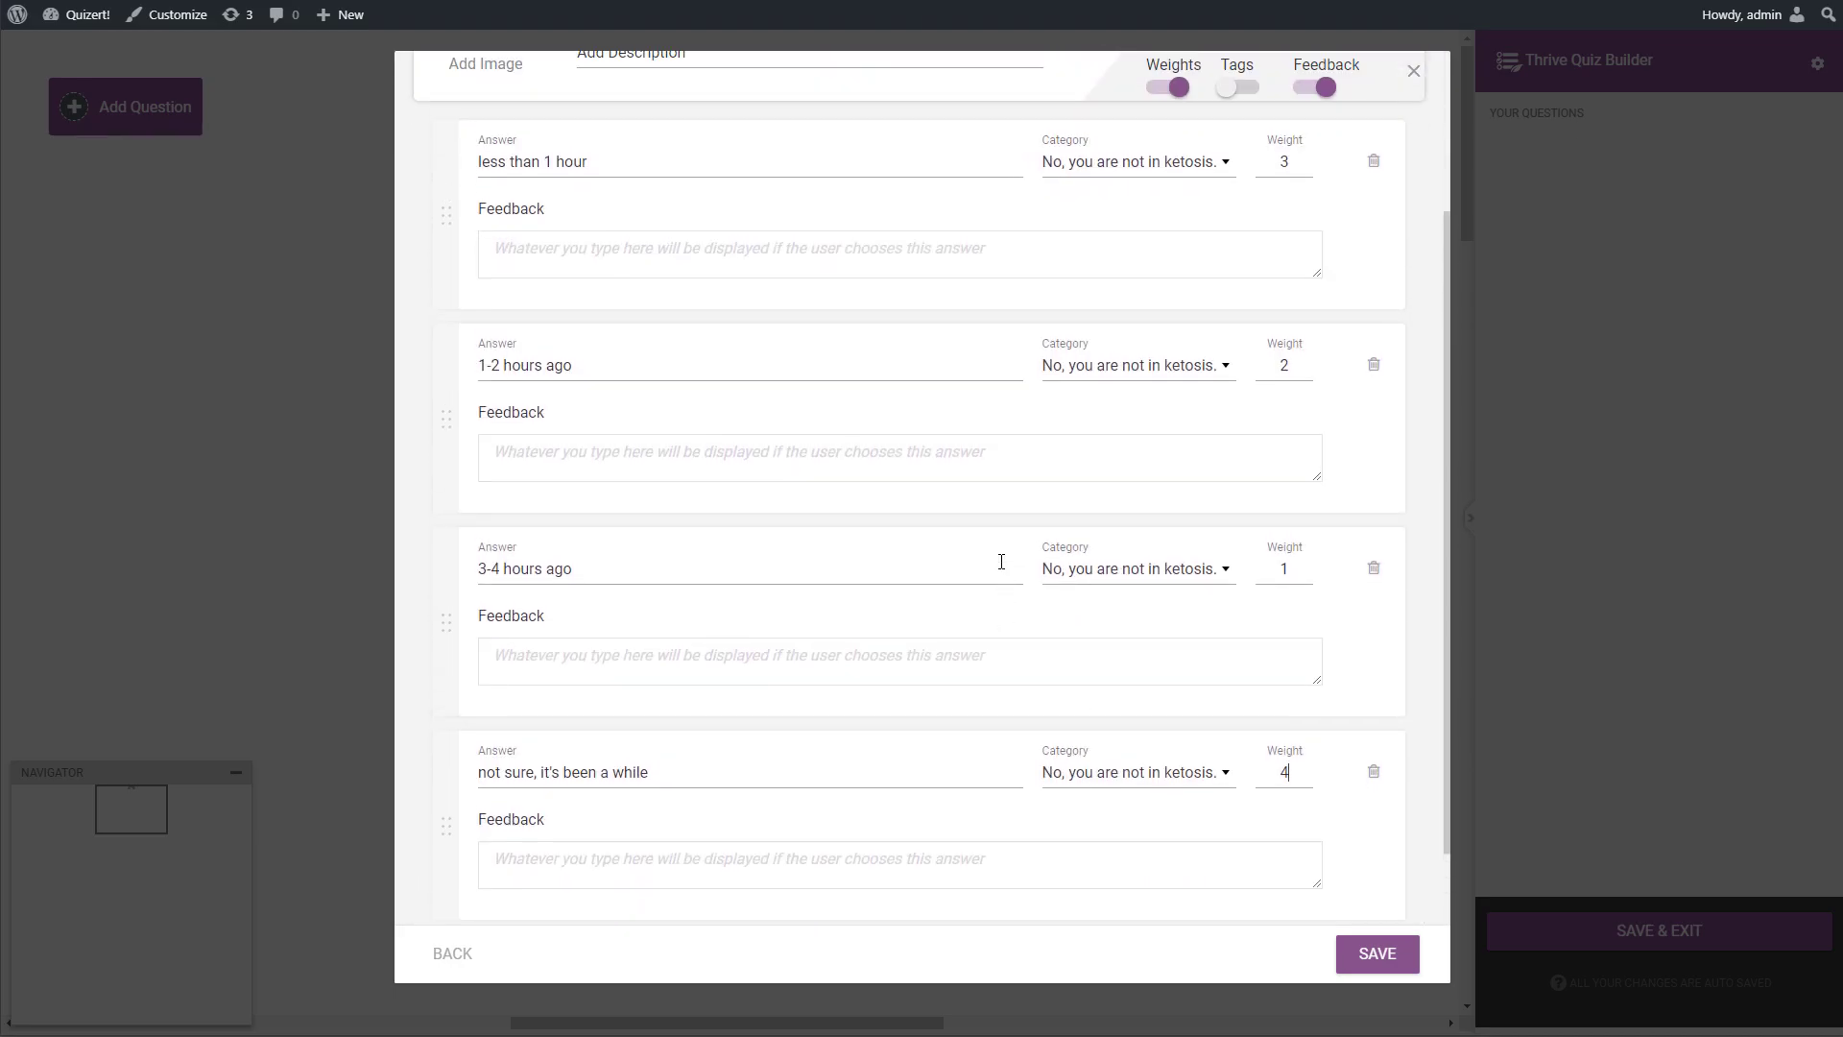
scroll(851, 601, "up", 2)
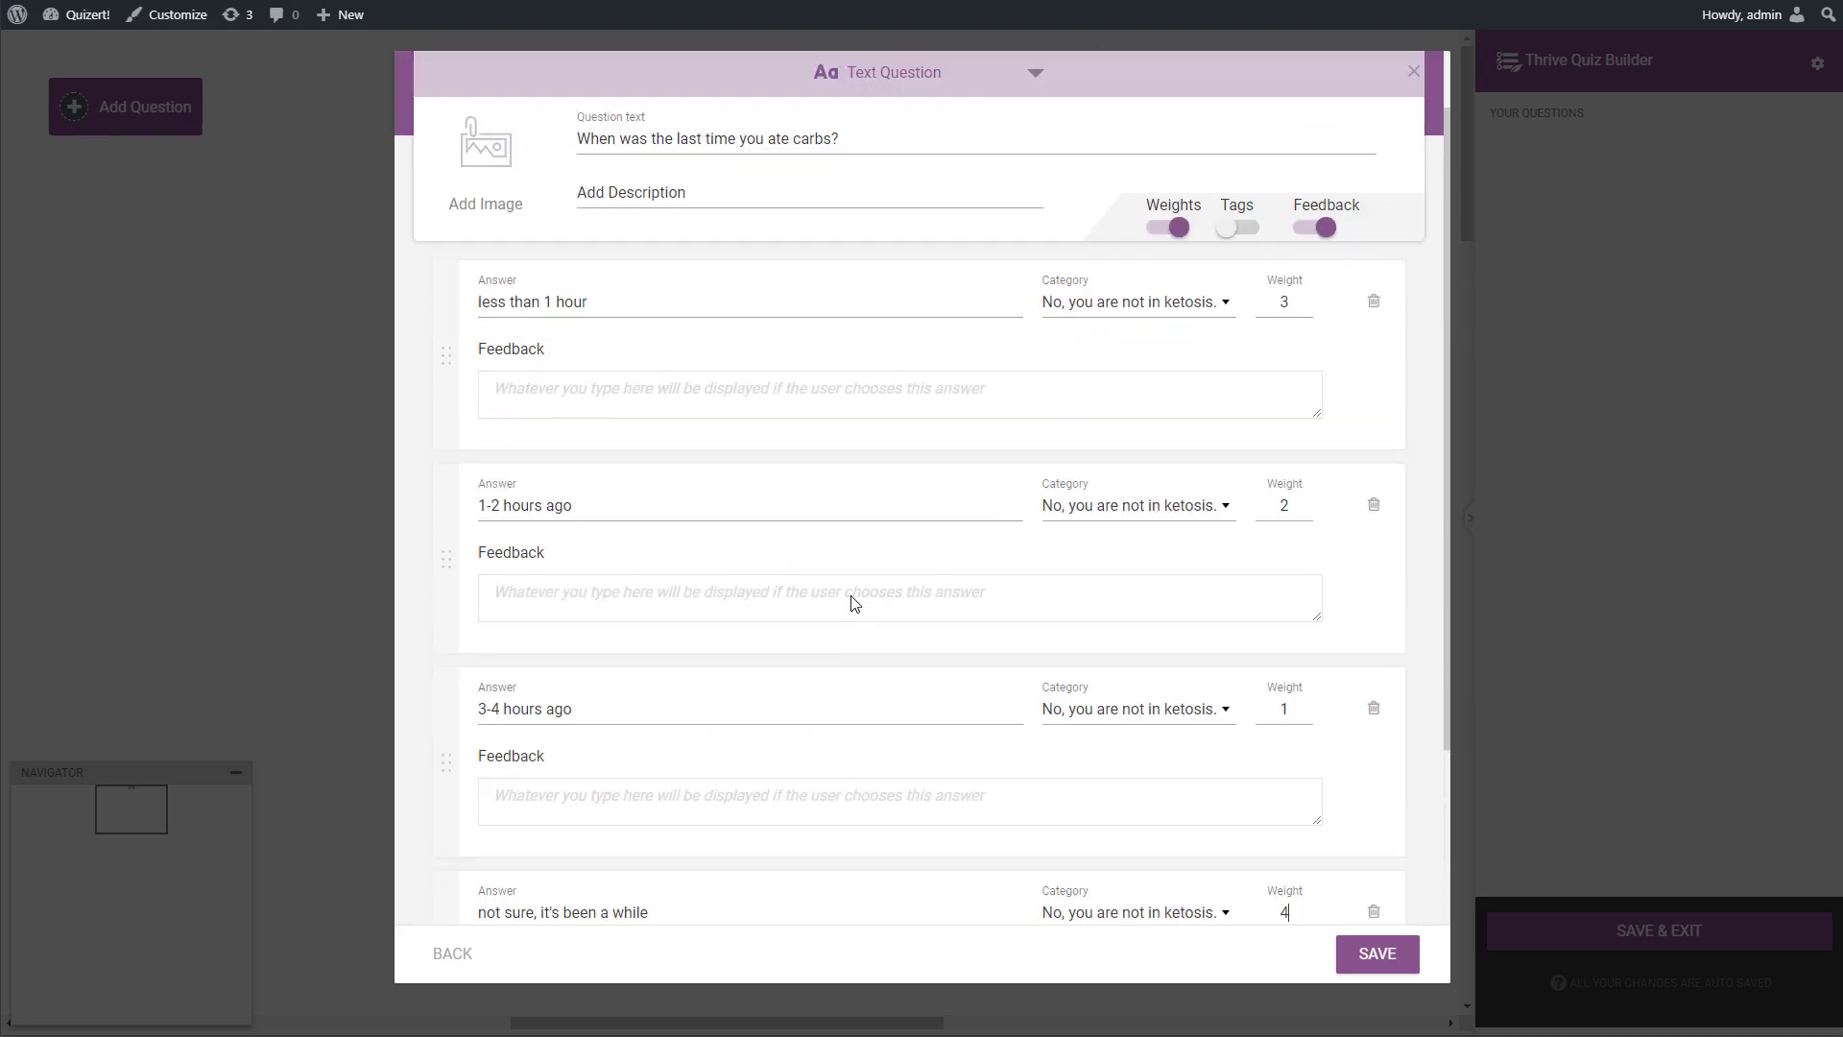
scroll(851, 601, "down", 3)
left_click(1349, 960)
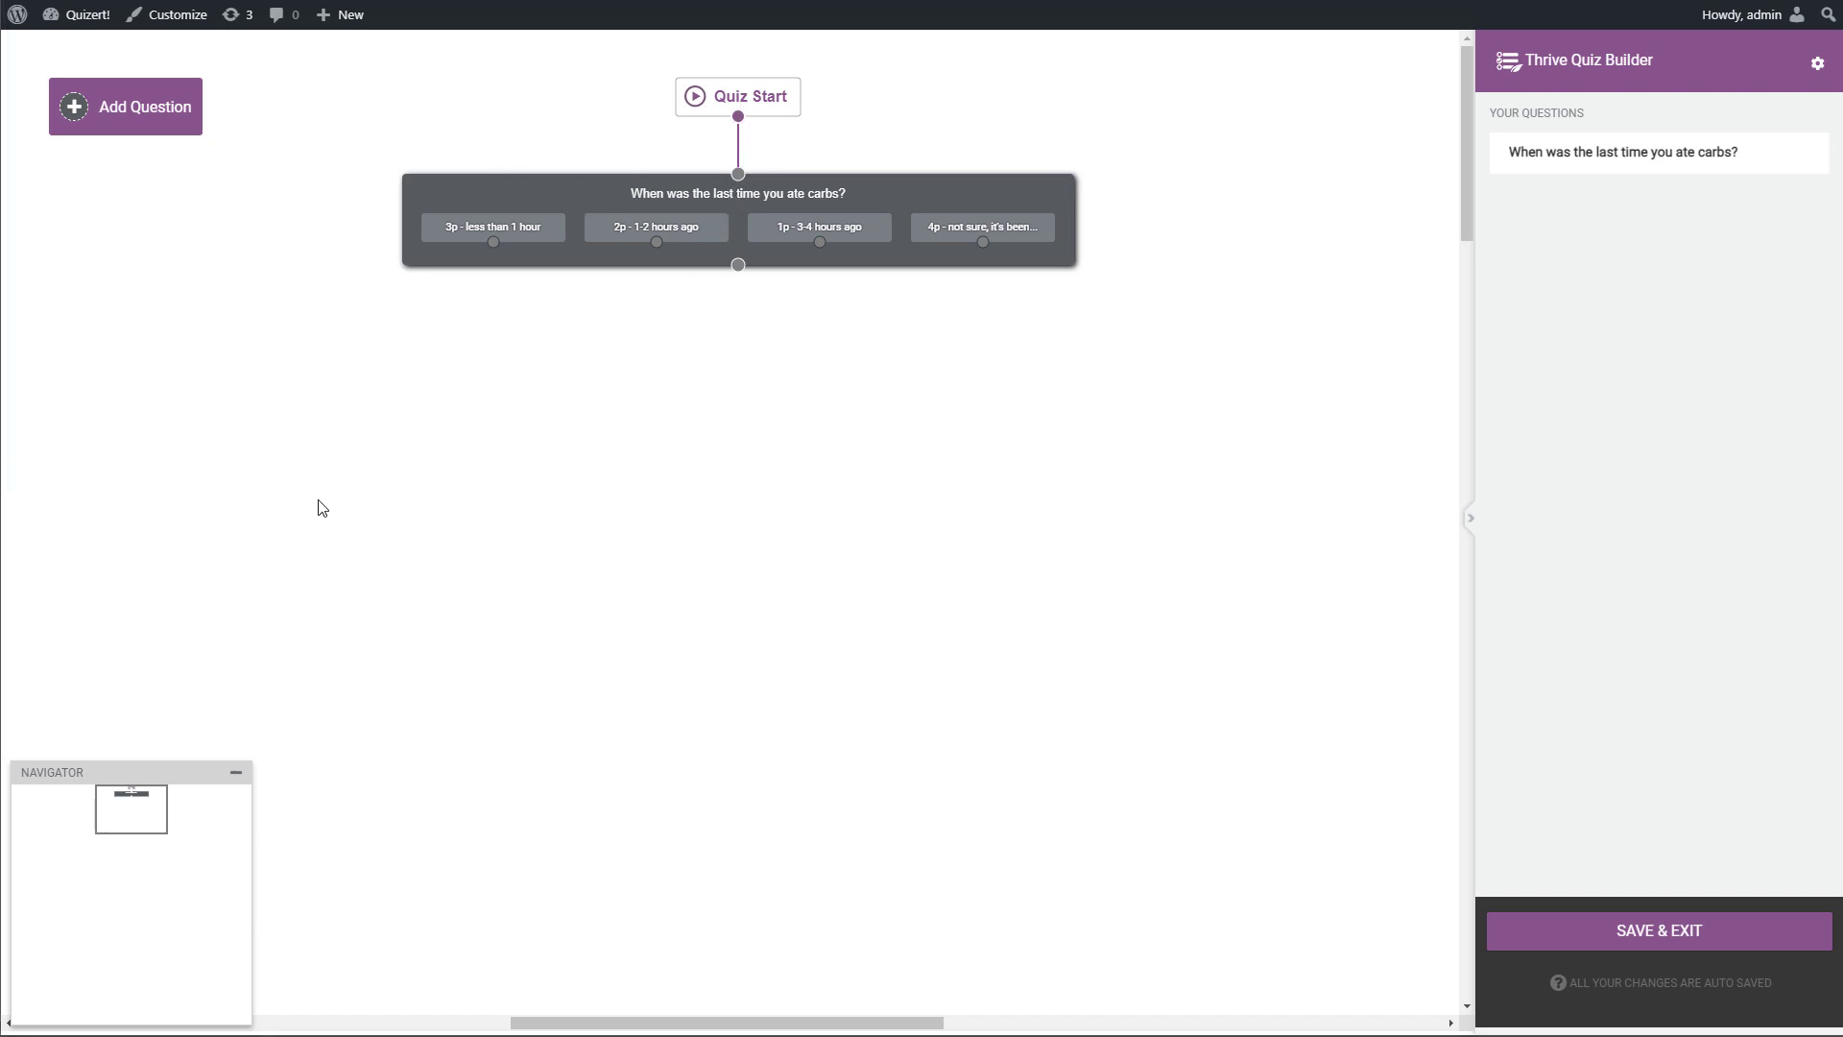
Add a multiple-choice question with buttons, "Are You Diabetic?", and enter "no" as its first answer.
left_click(91, 123)
left_click(756, 342)
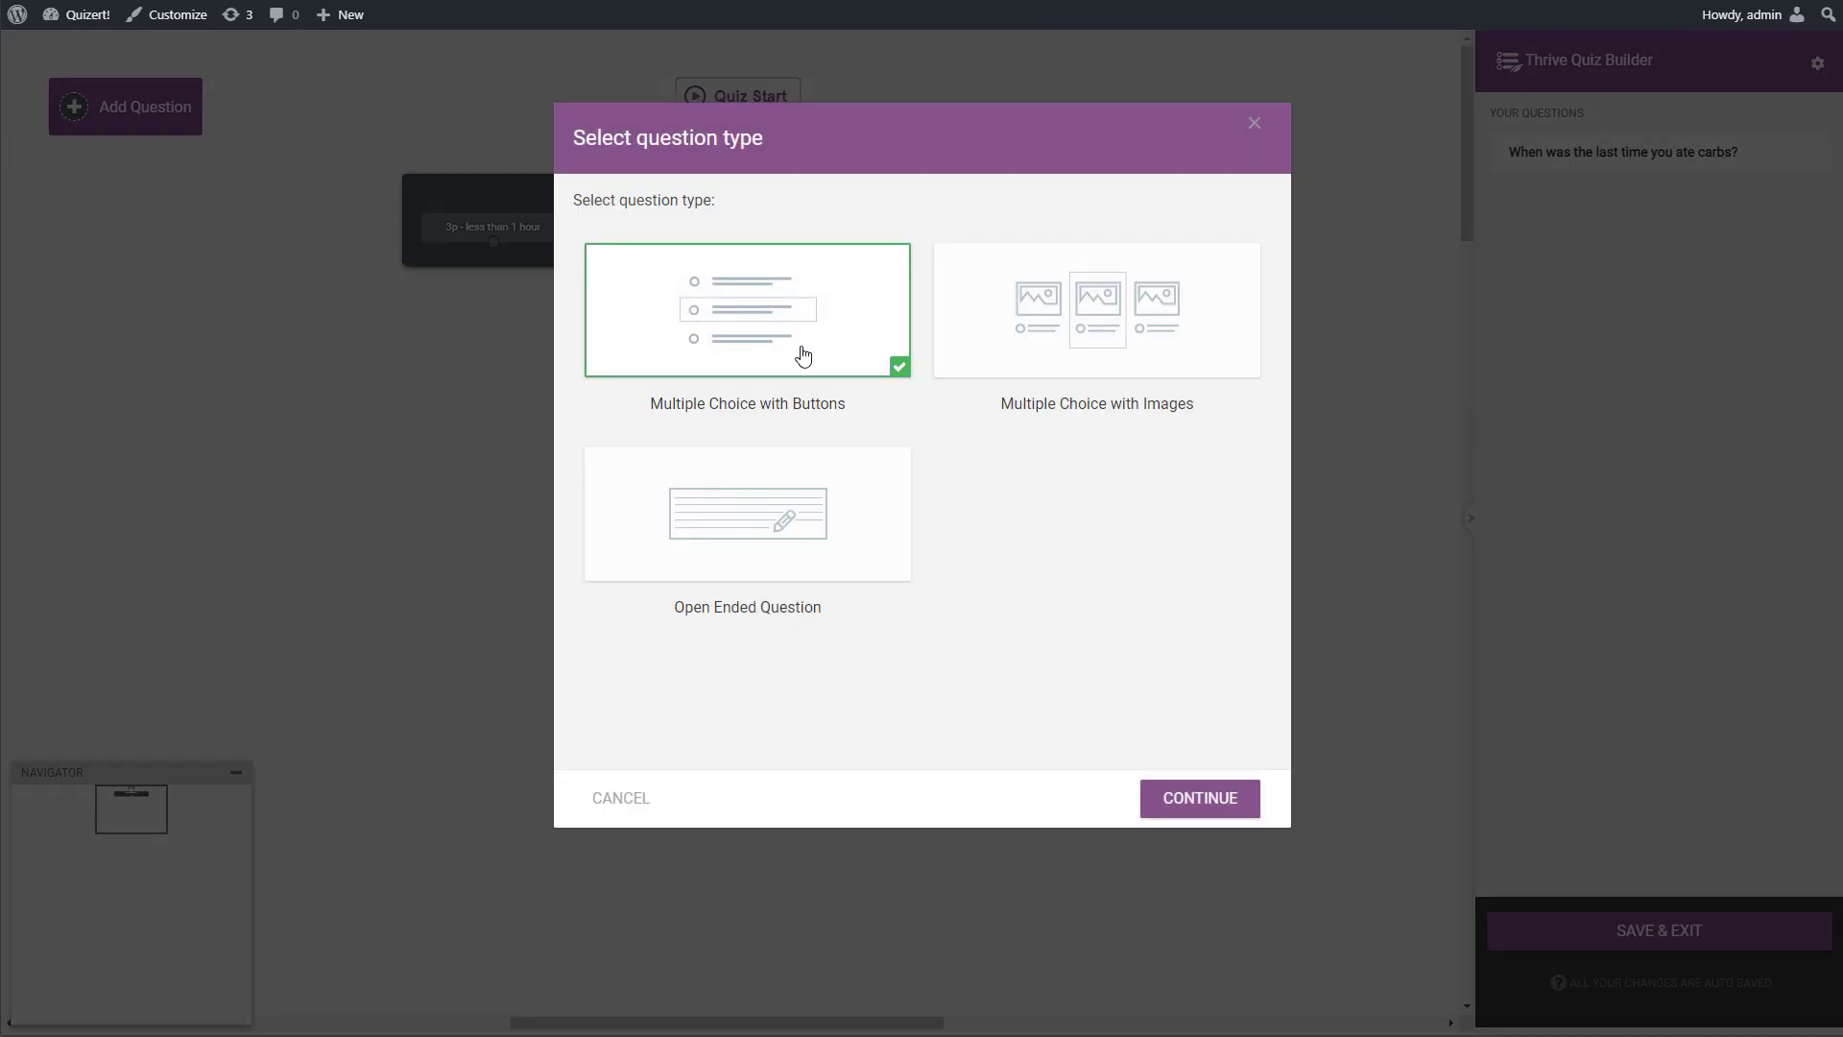
left_click(1200, 798)
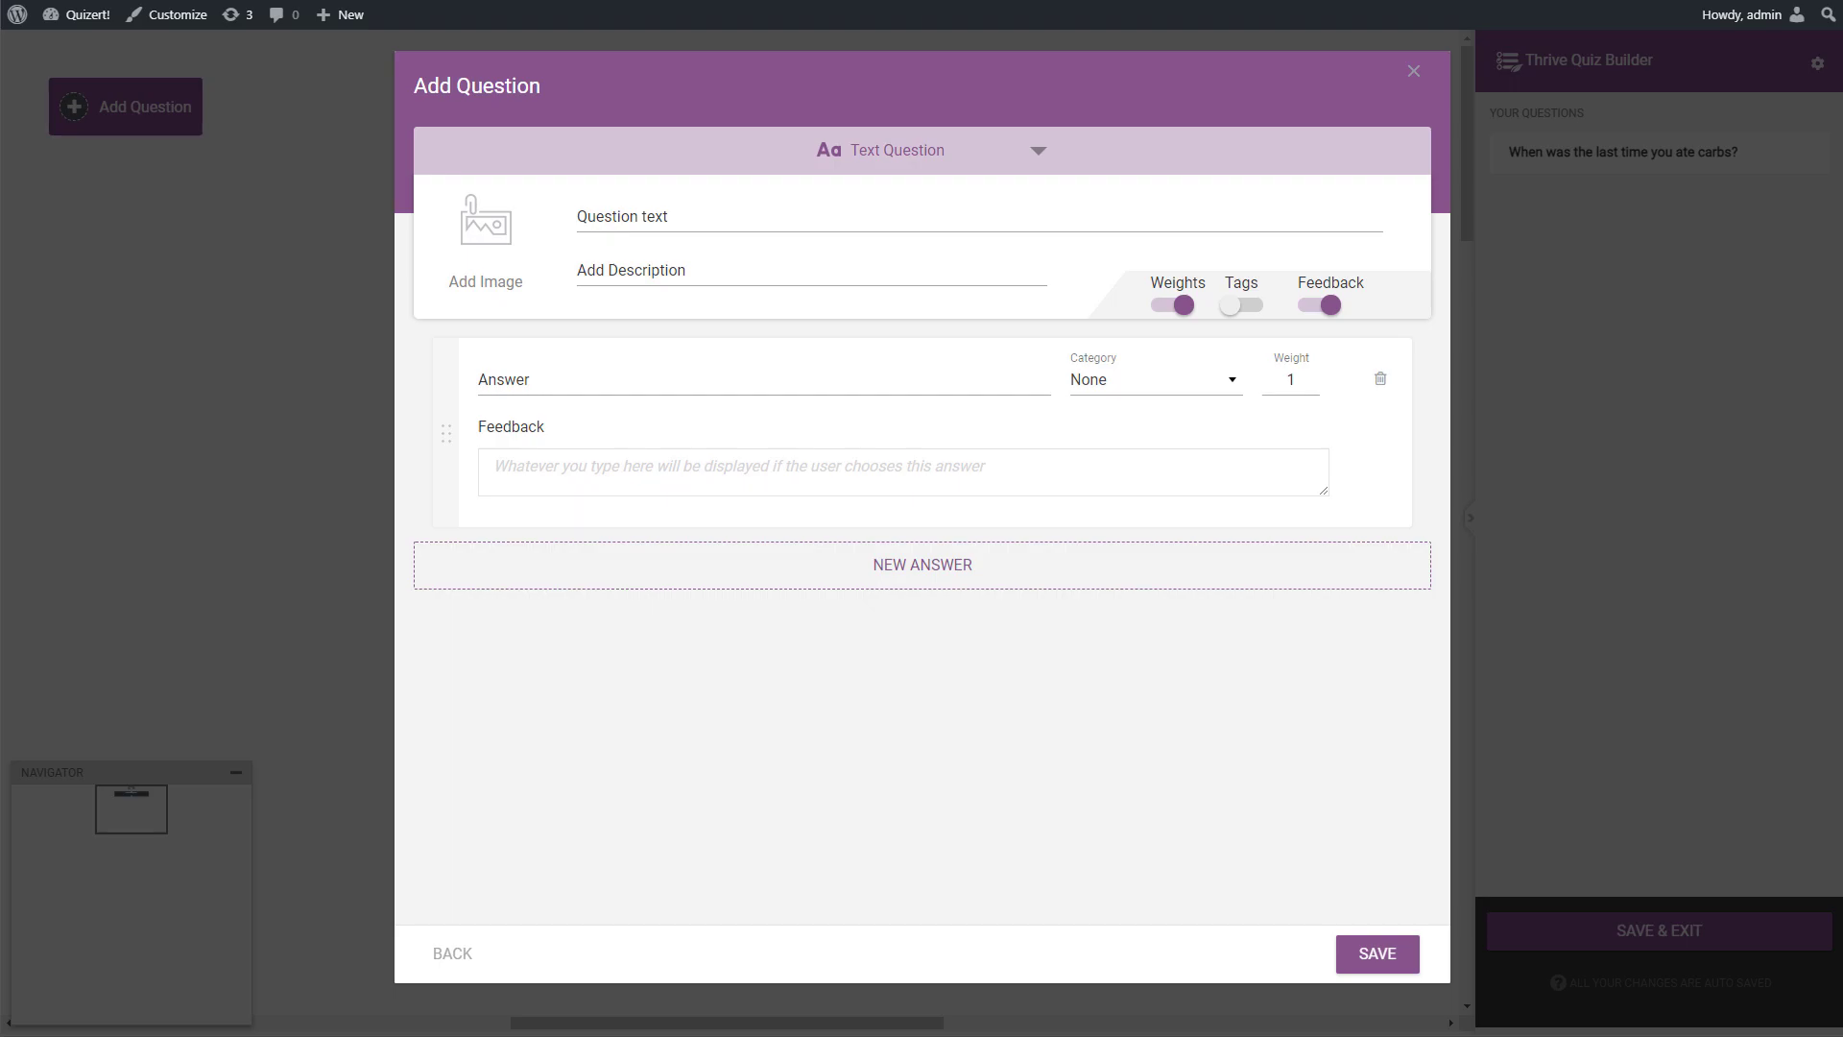
left_click(648, 213)
type("Are You Diabetic?")
left_click(588, 382)
type("no")
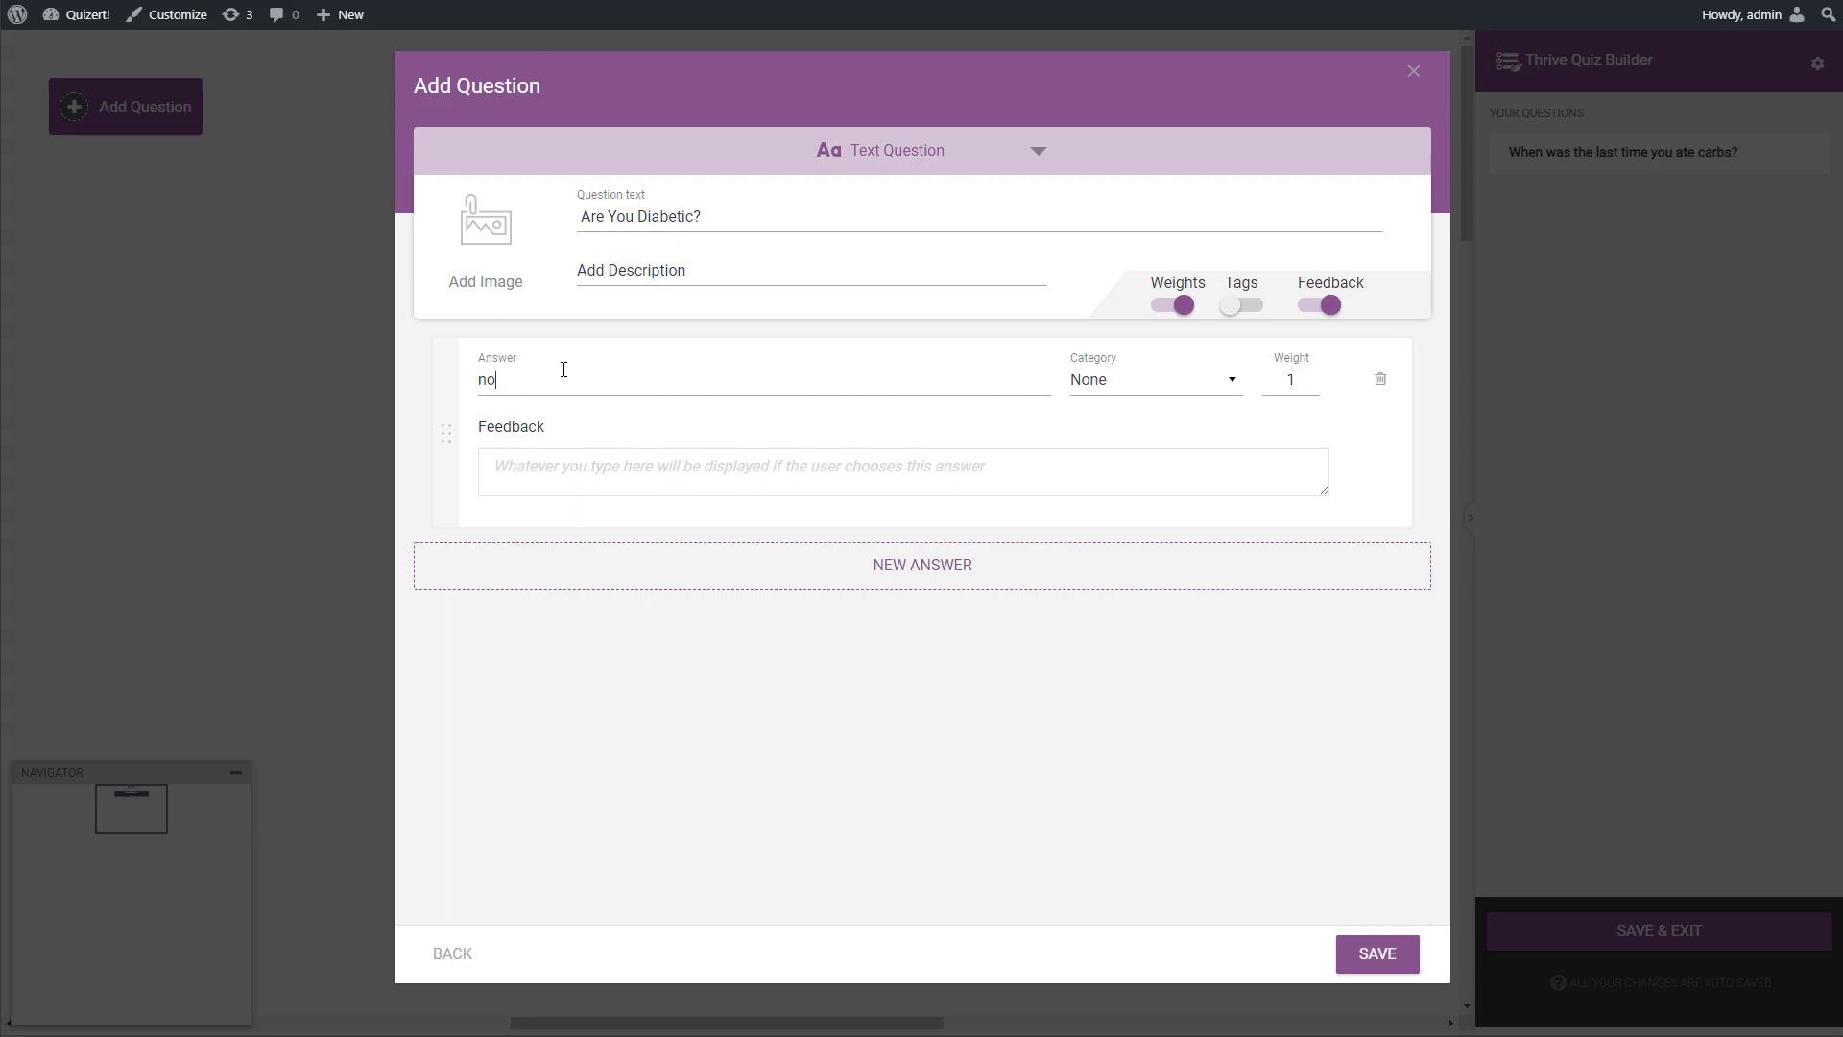
Add the answers "yes, but I'm managing it with diet and insulin" and "Not sure, but my family has a history of diabetes".
left_click(662, 576)
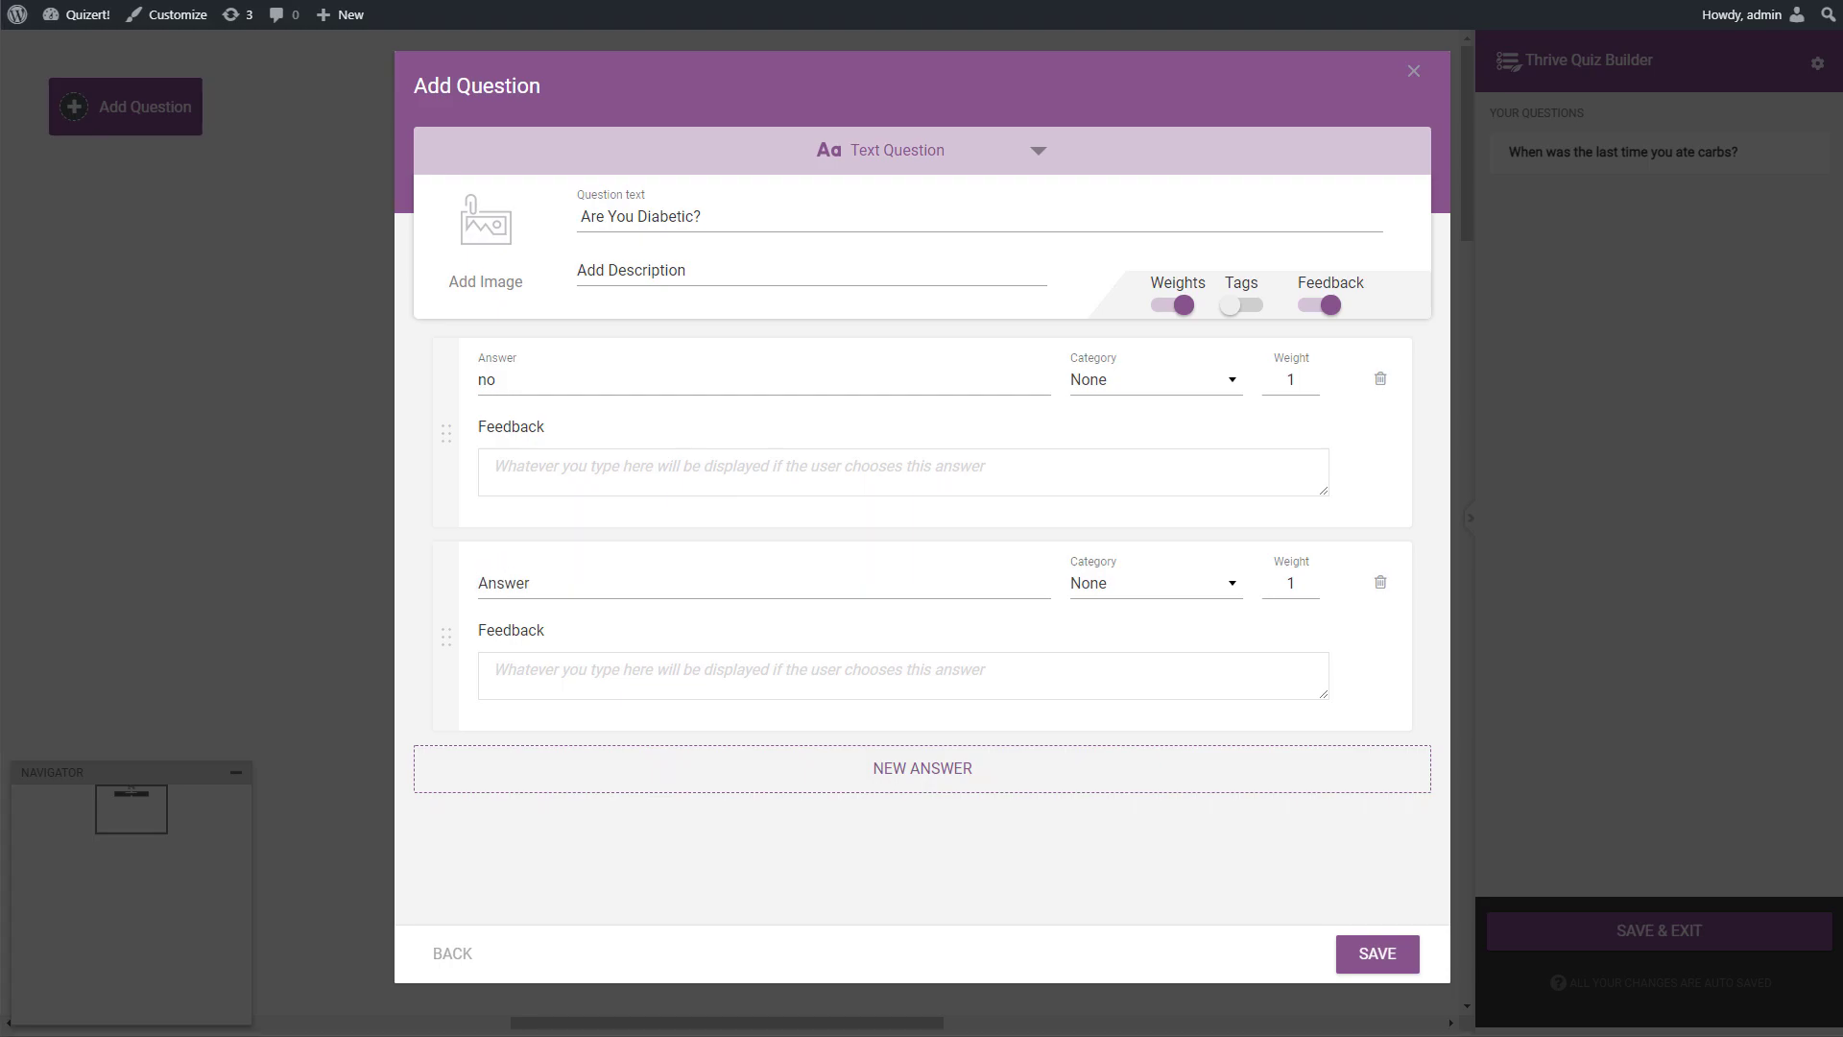
left_click(610, 576)
type("yes, but I'm managing it with diet and insulin")
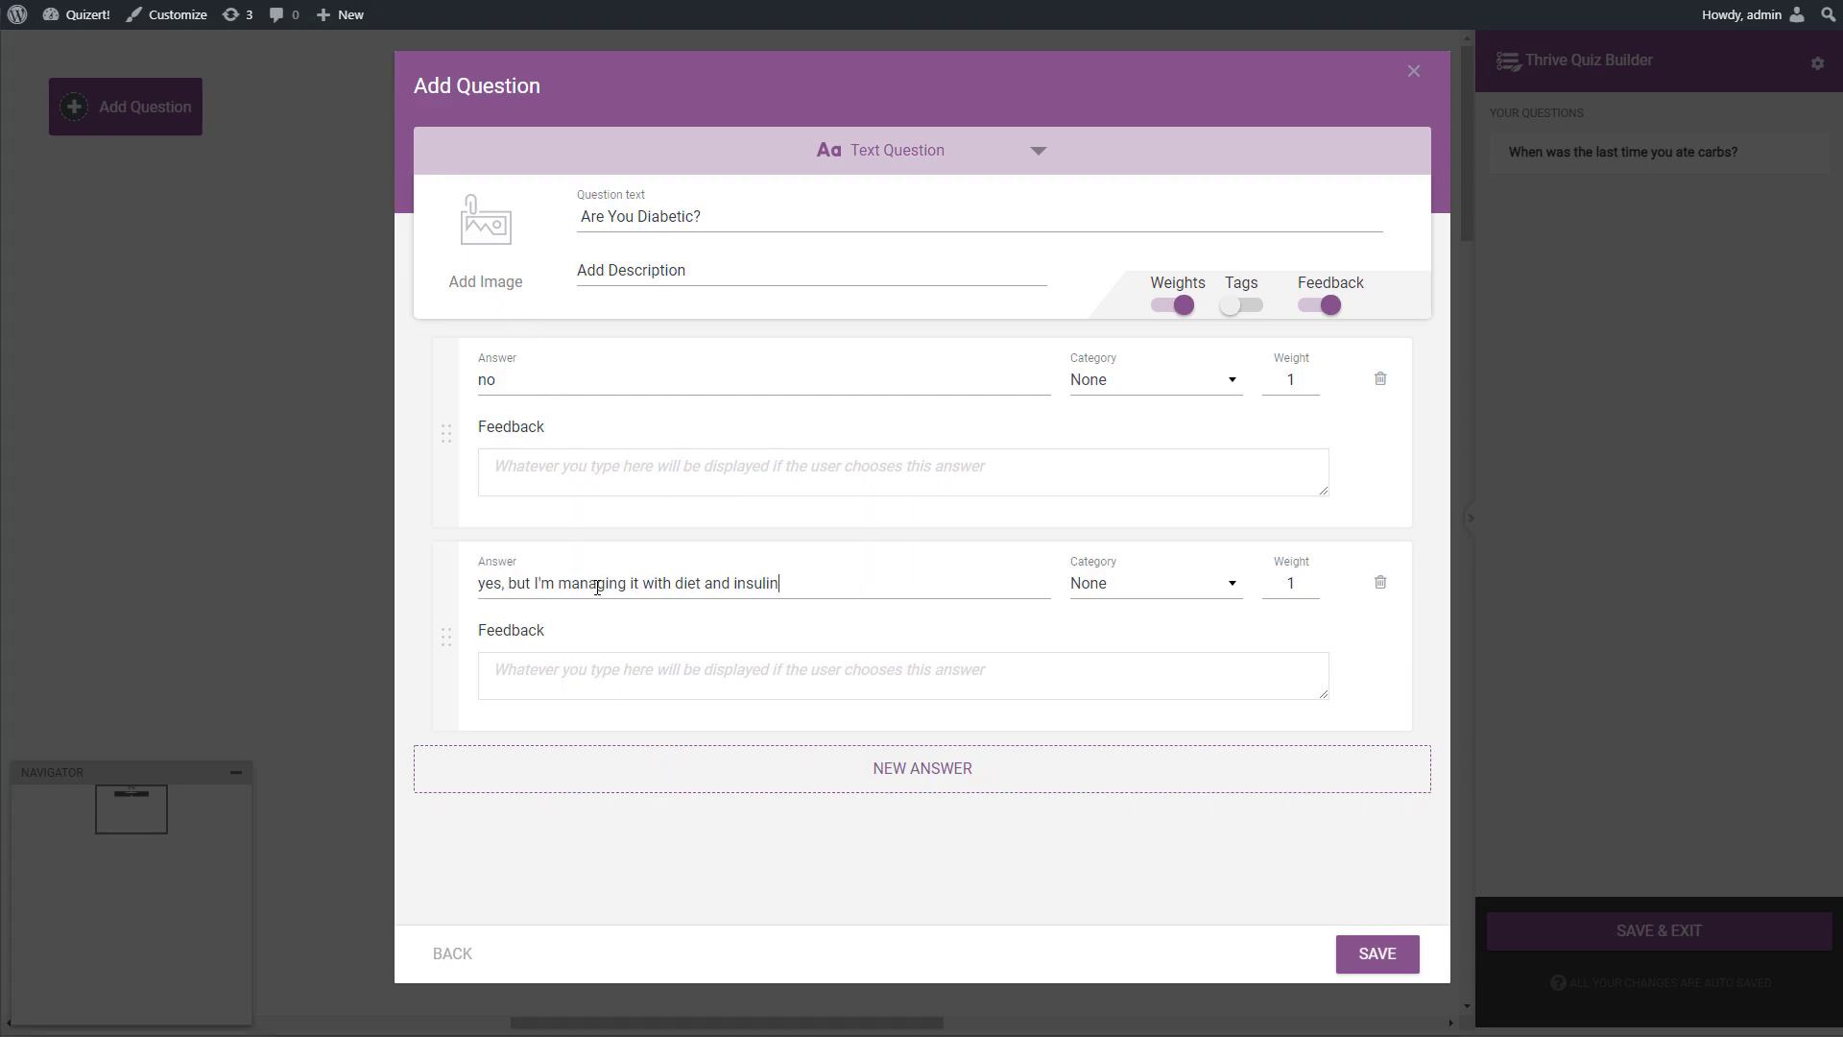
left_click(740, 770)
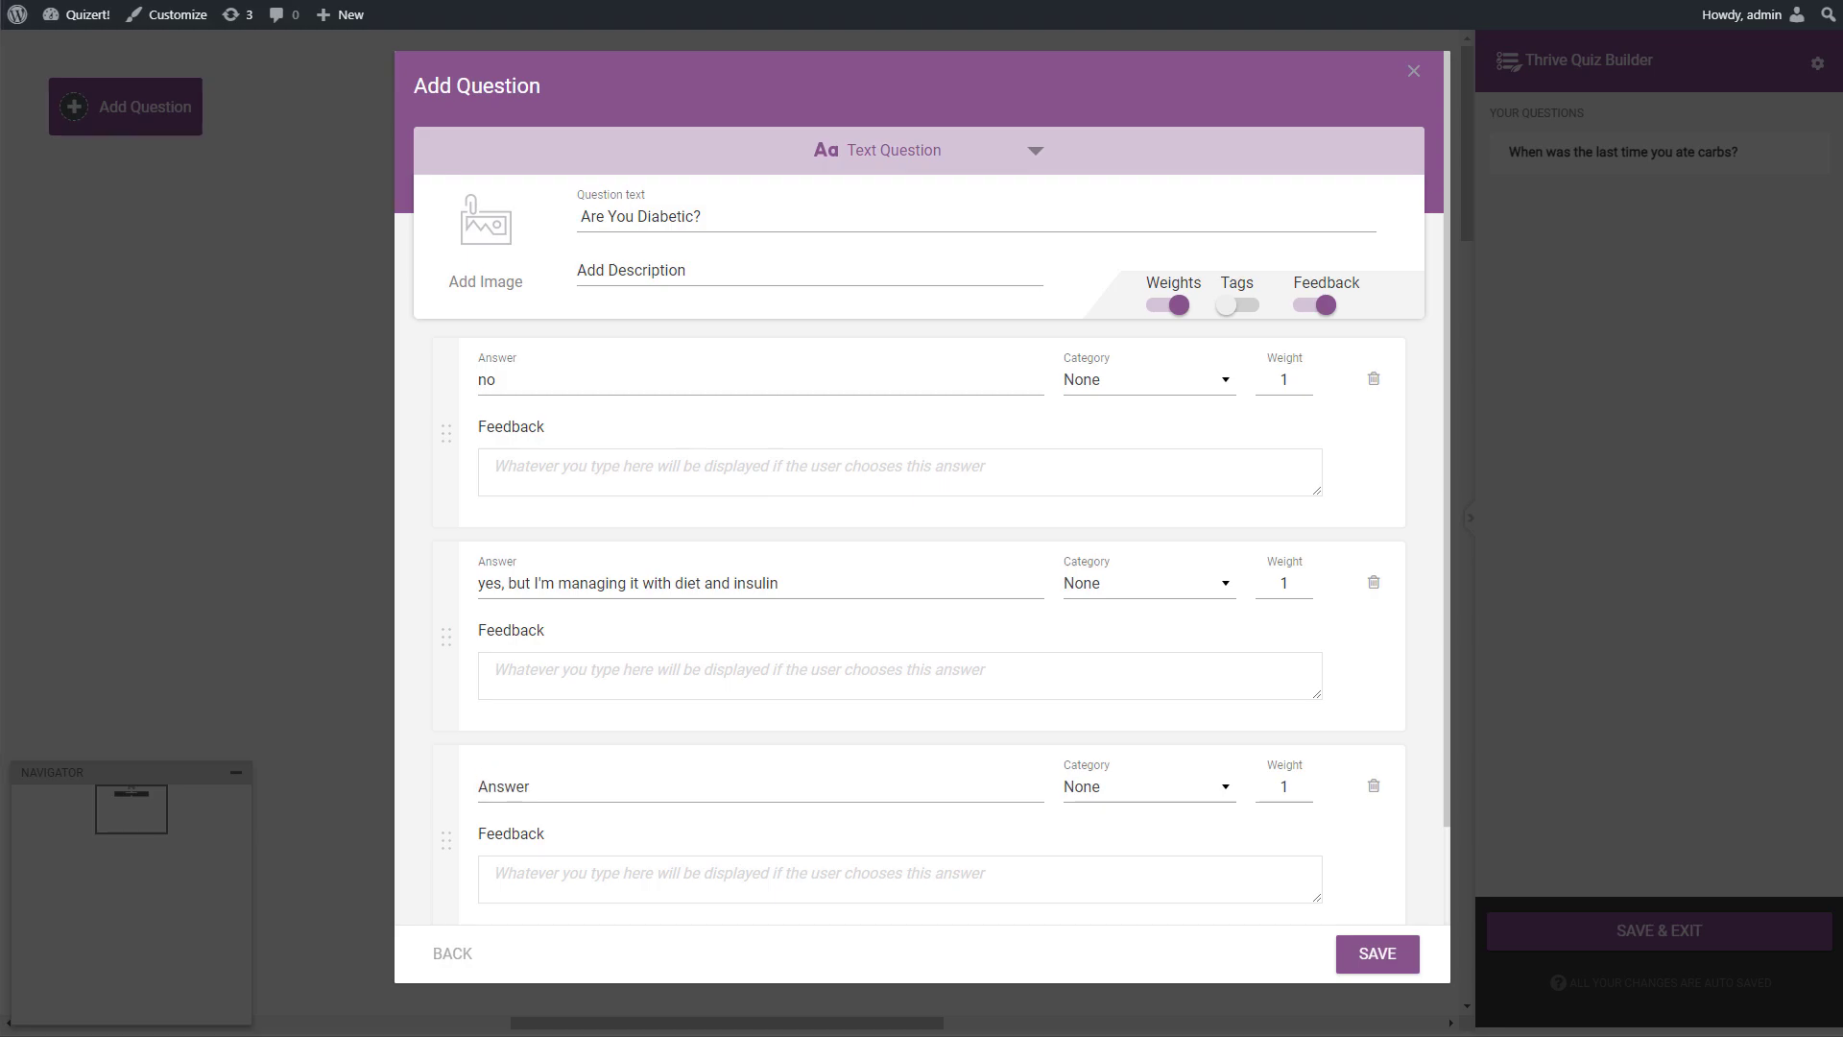
left_click(572, 780)
type("Not sure, but my family has a history of diabetes")
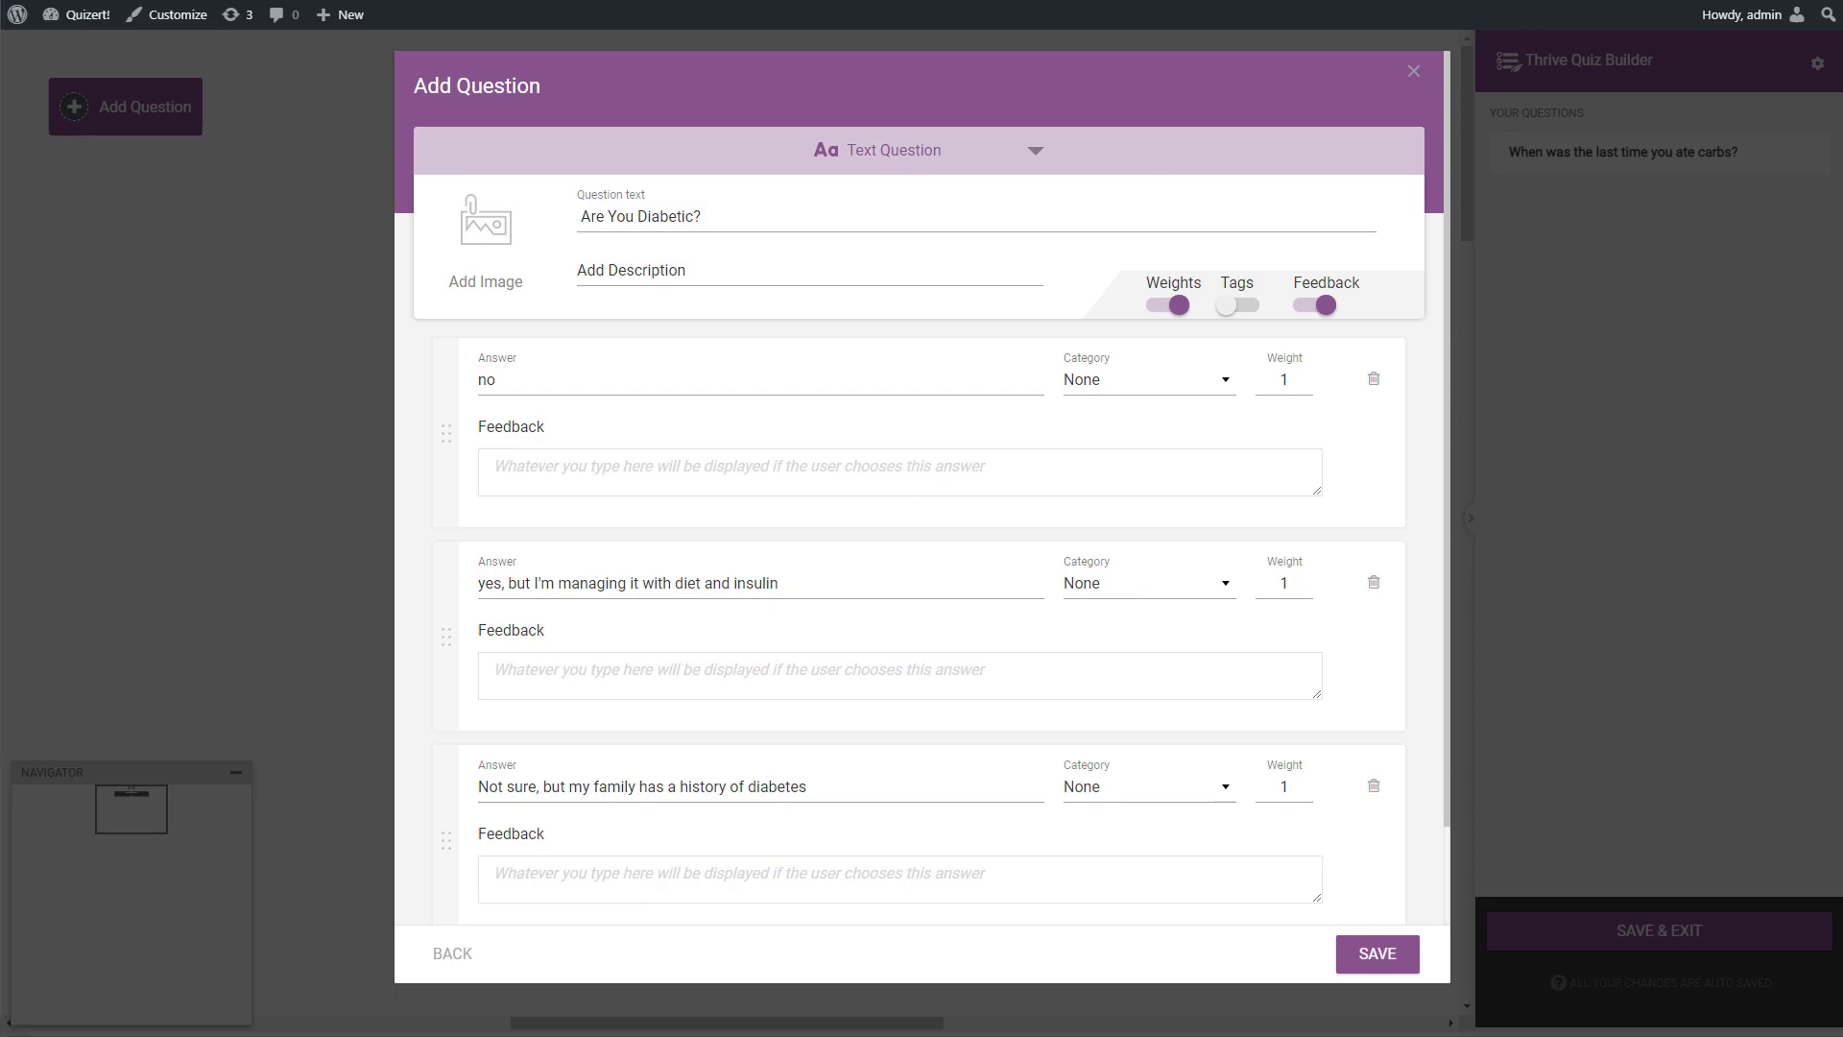
Add a fourth answer, "Yes and I'm not managing it at all", to the diabetes question.
scroll(913, 774, "down", 2)
left_click(586, 862)
type("Yes and I'm not managing it at all")
Assign "no" to the category "Yes, you are in ketosis!" and the diet-and-insulin answer to "No, you are not in ketosis.".
scroll(737, 635, "up", 2)
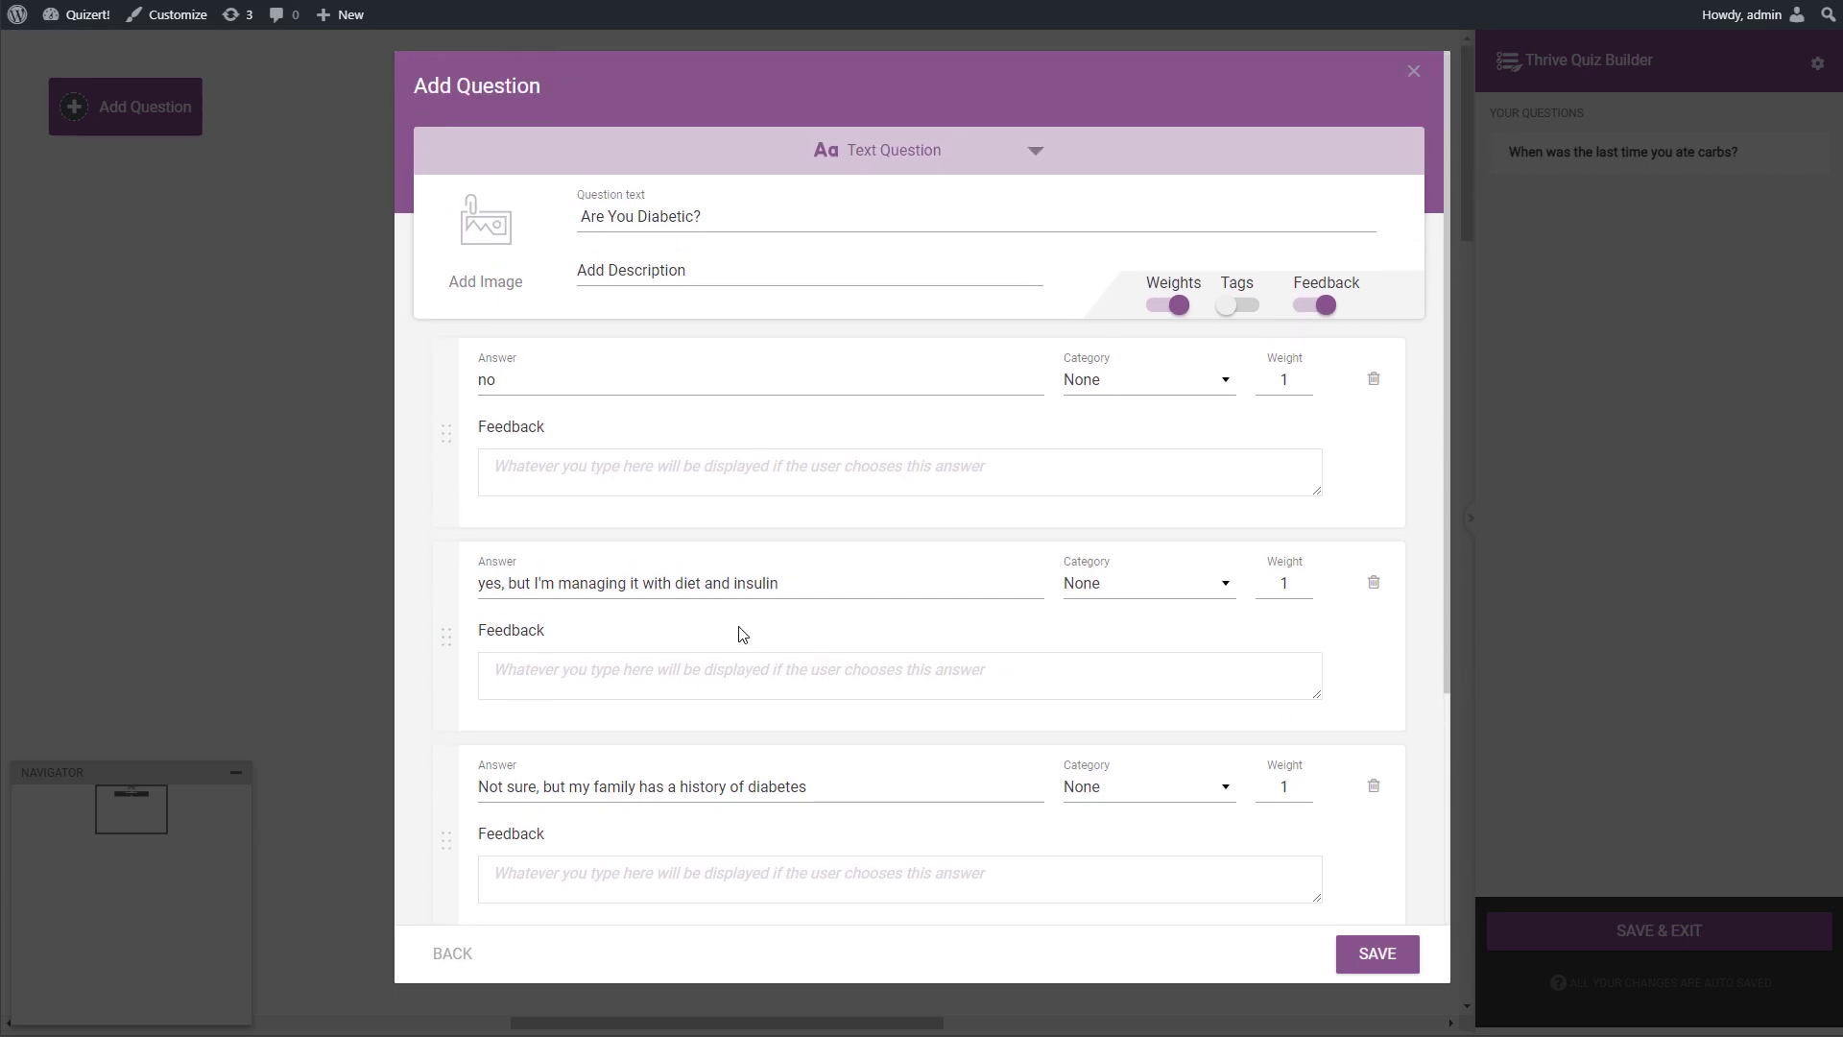
left_click(1209, 379)
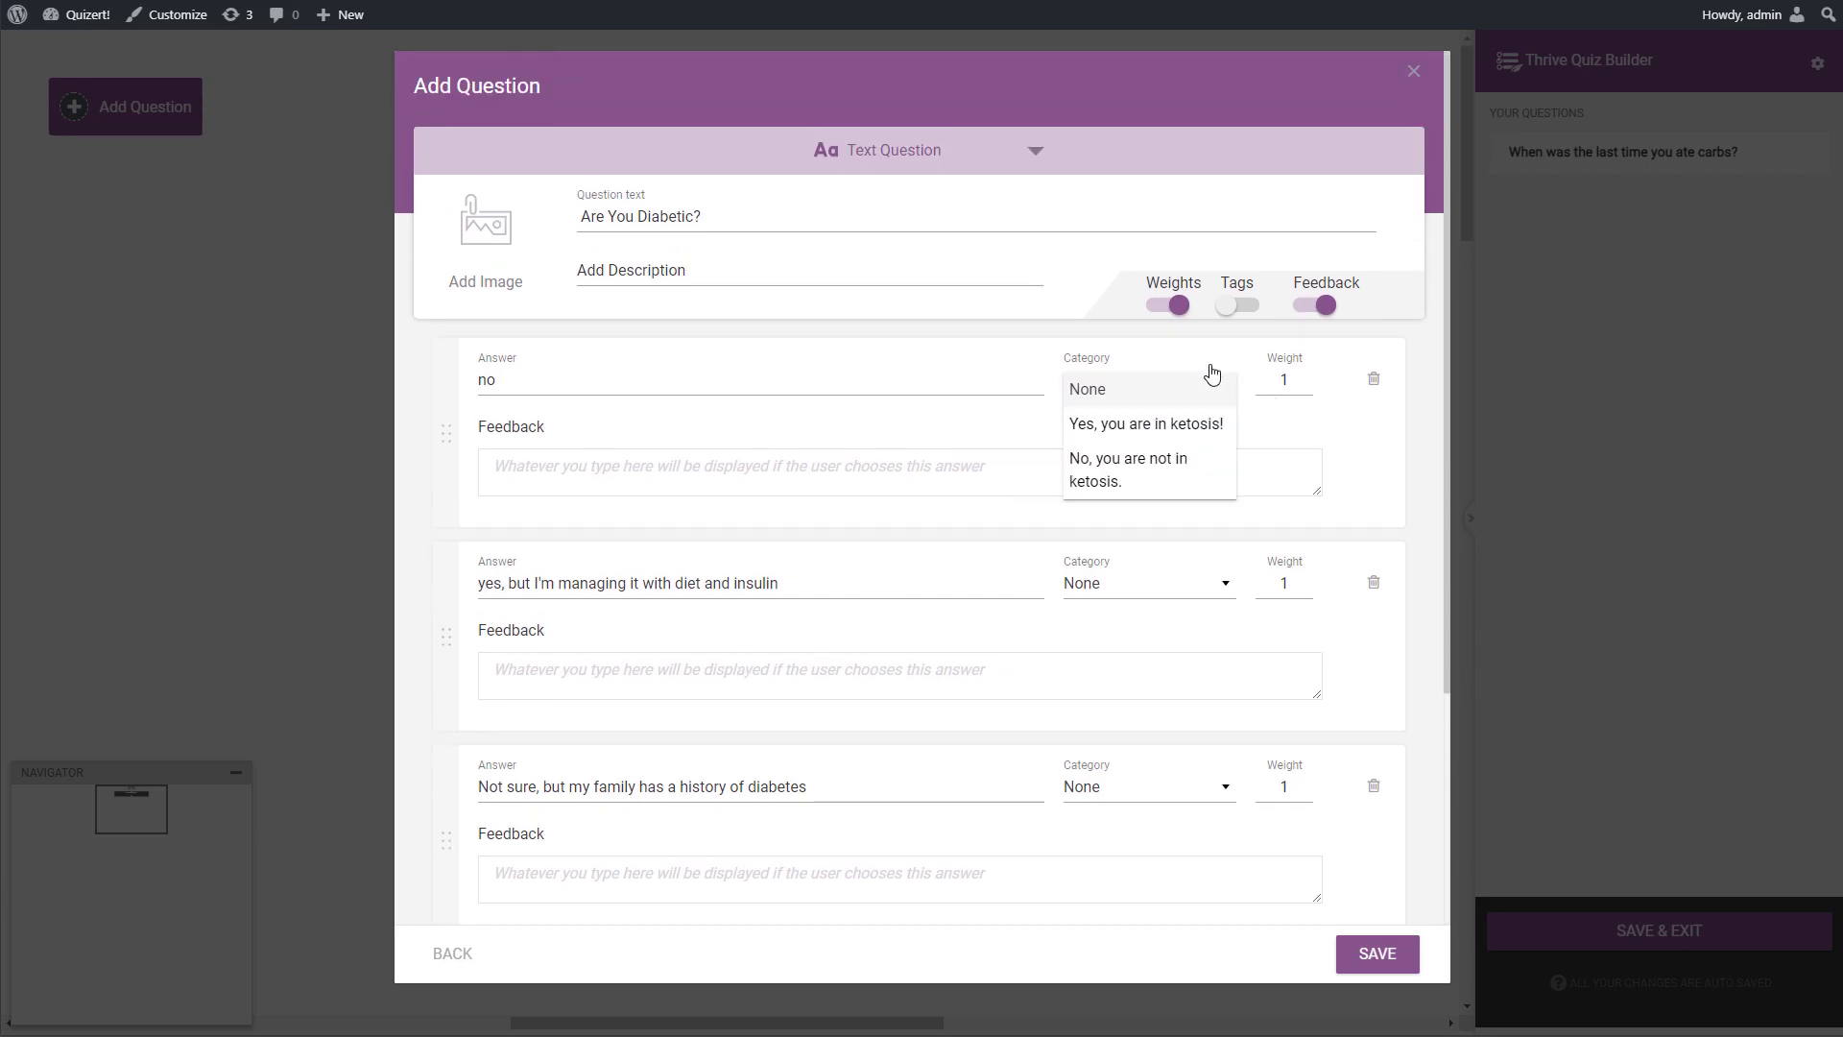
left_click(1164, 428)
left_click(1172, 587)
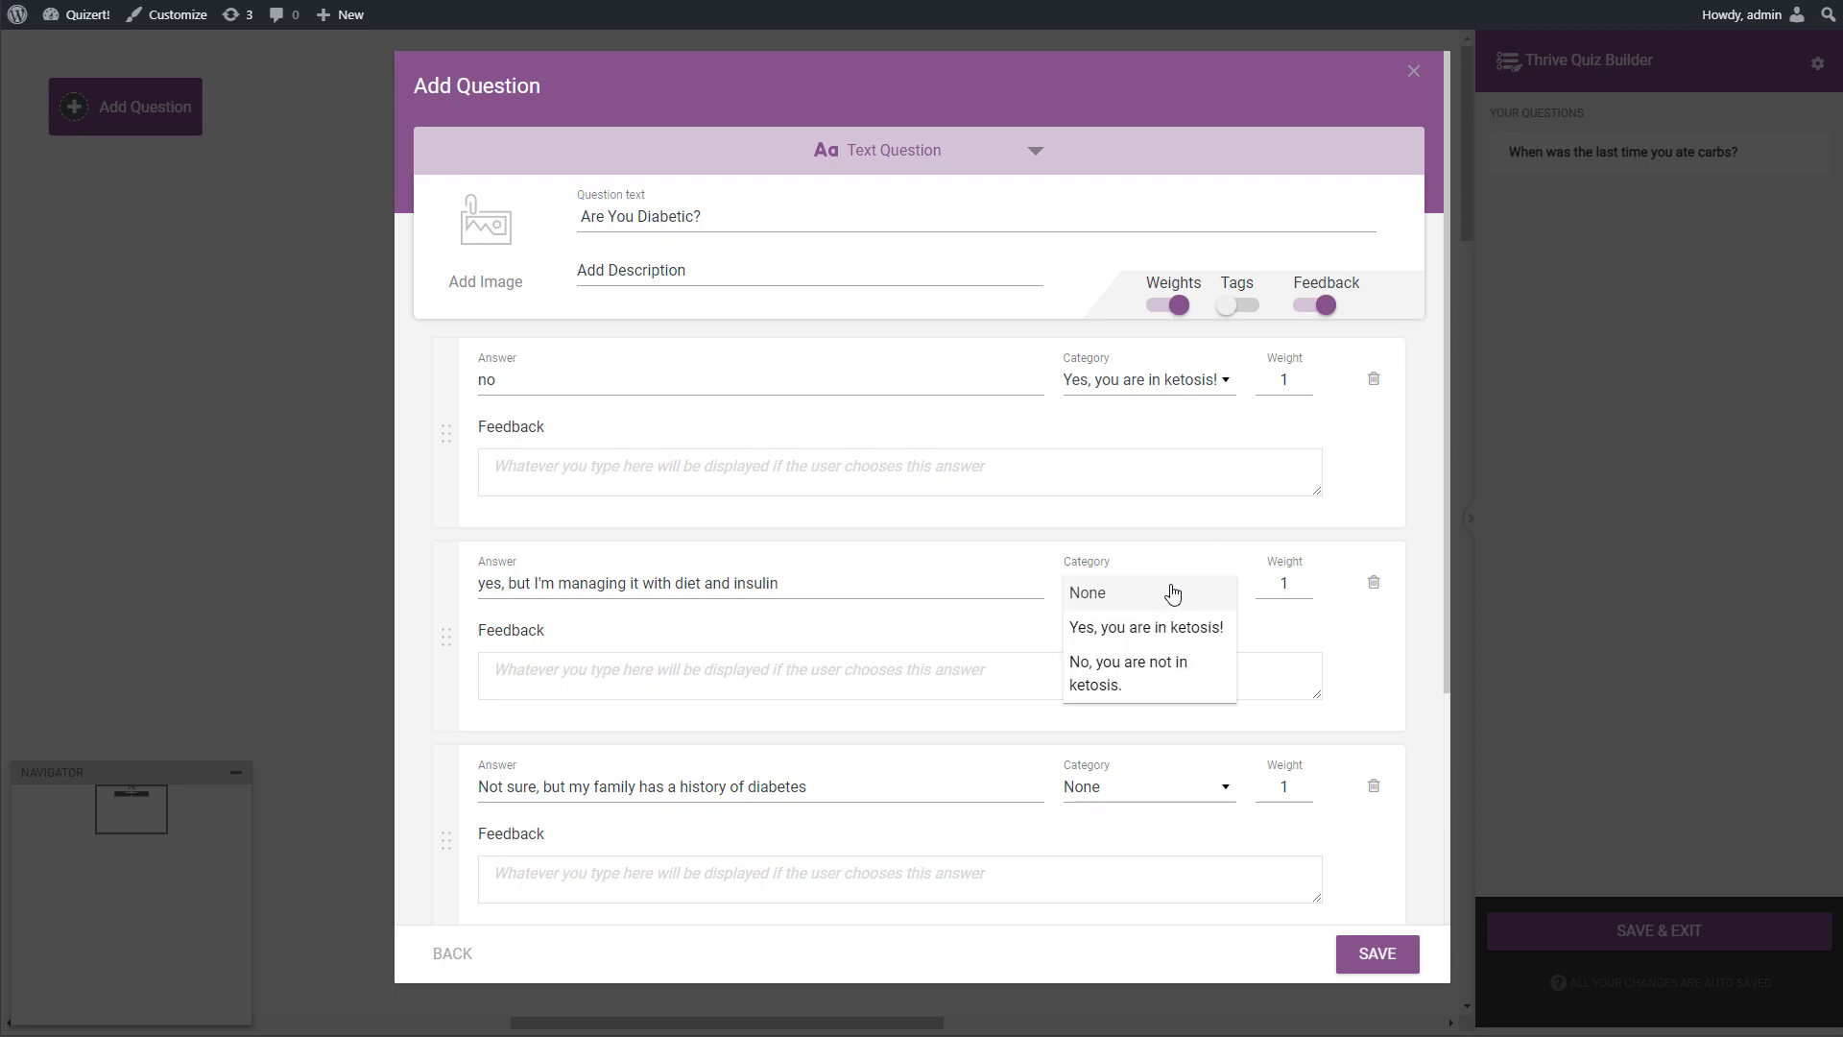
left_click(1175, 663)
left_click_drag(1298, 582, 1280, 584)
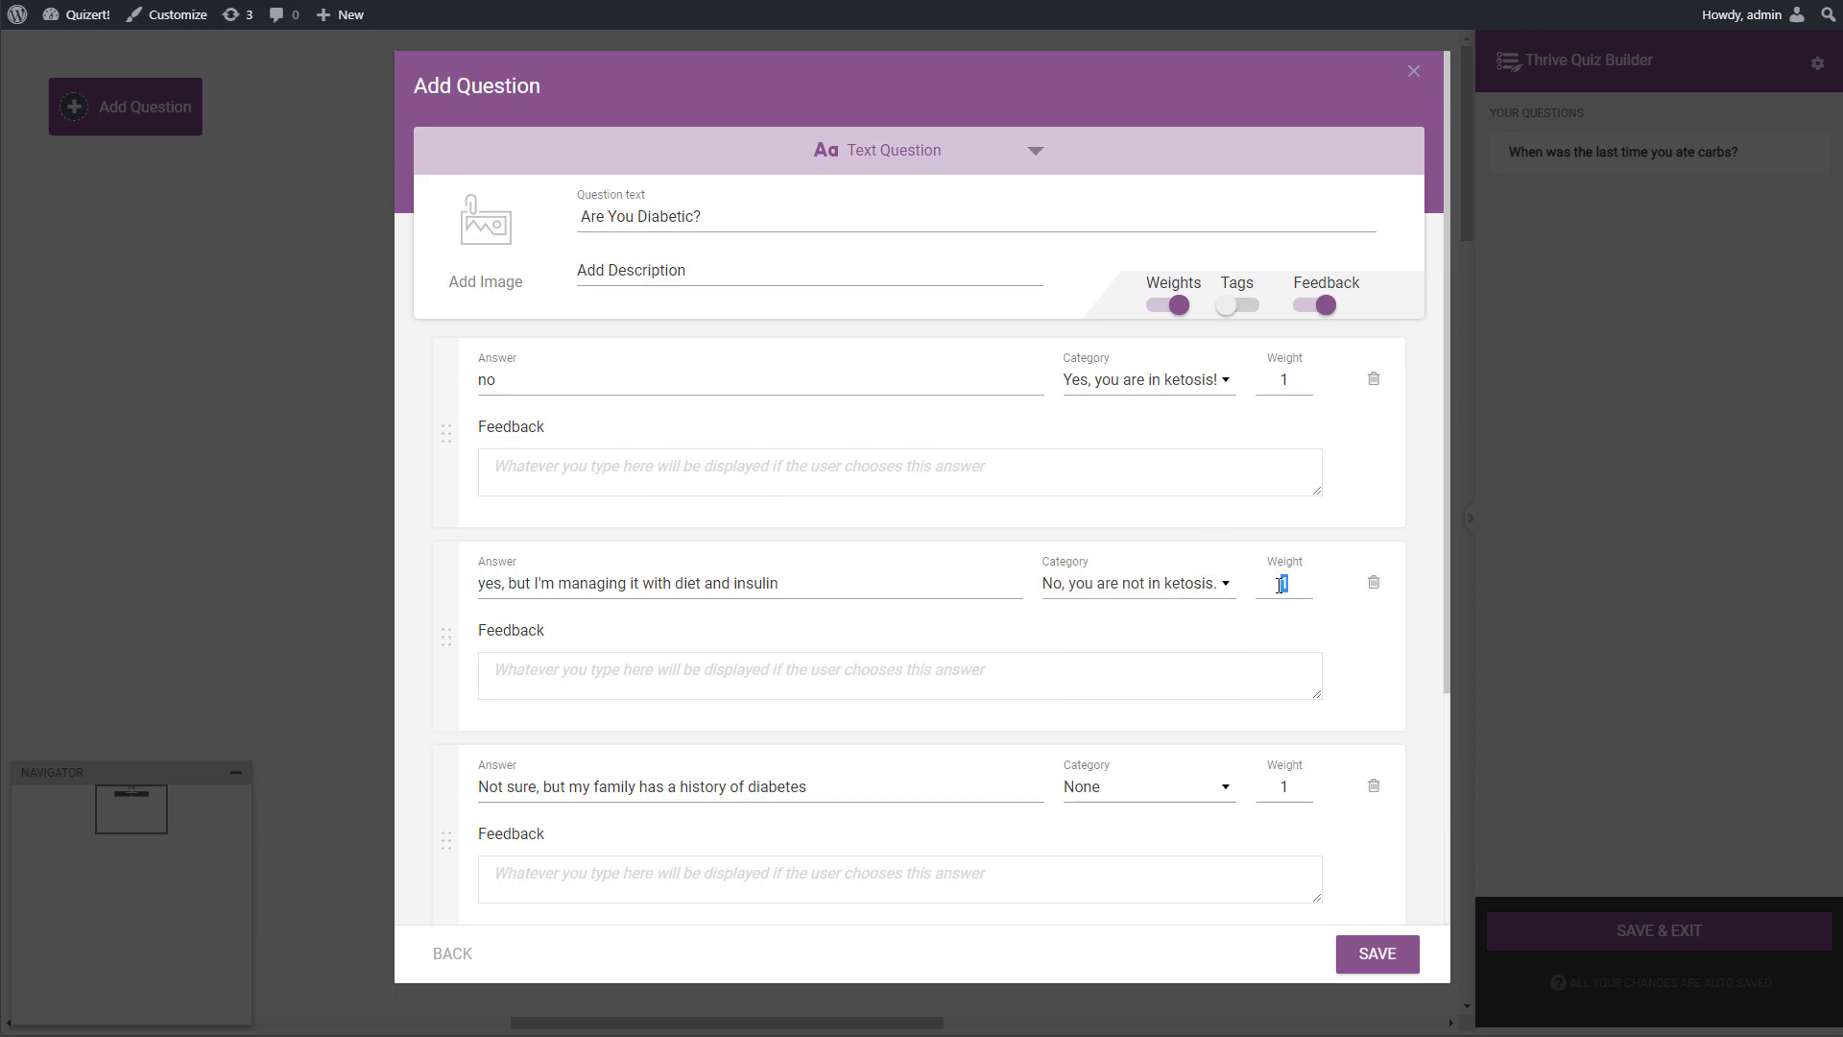
Assign the family-history answer to the category "No, you are not in ketosis." with weight 2.
scroll(1279, 576, "down", 2)
left_click(1217, 596)
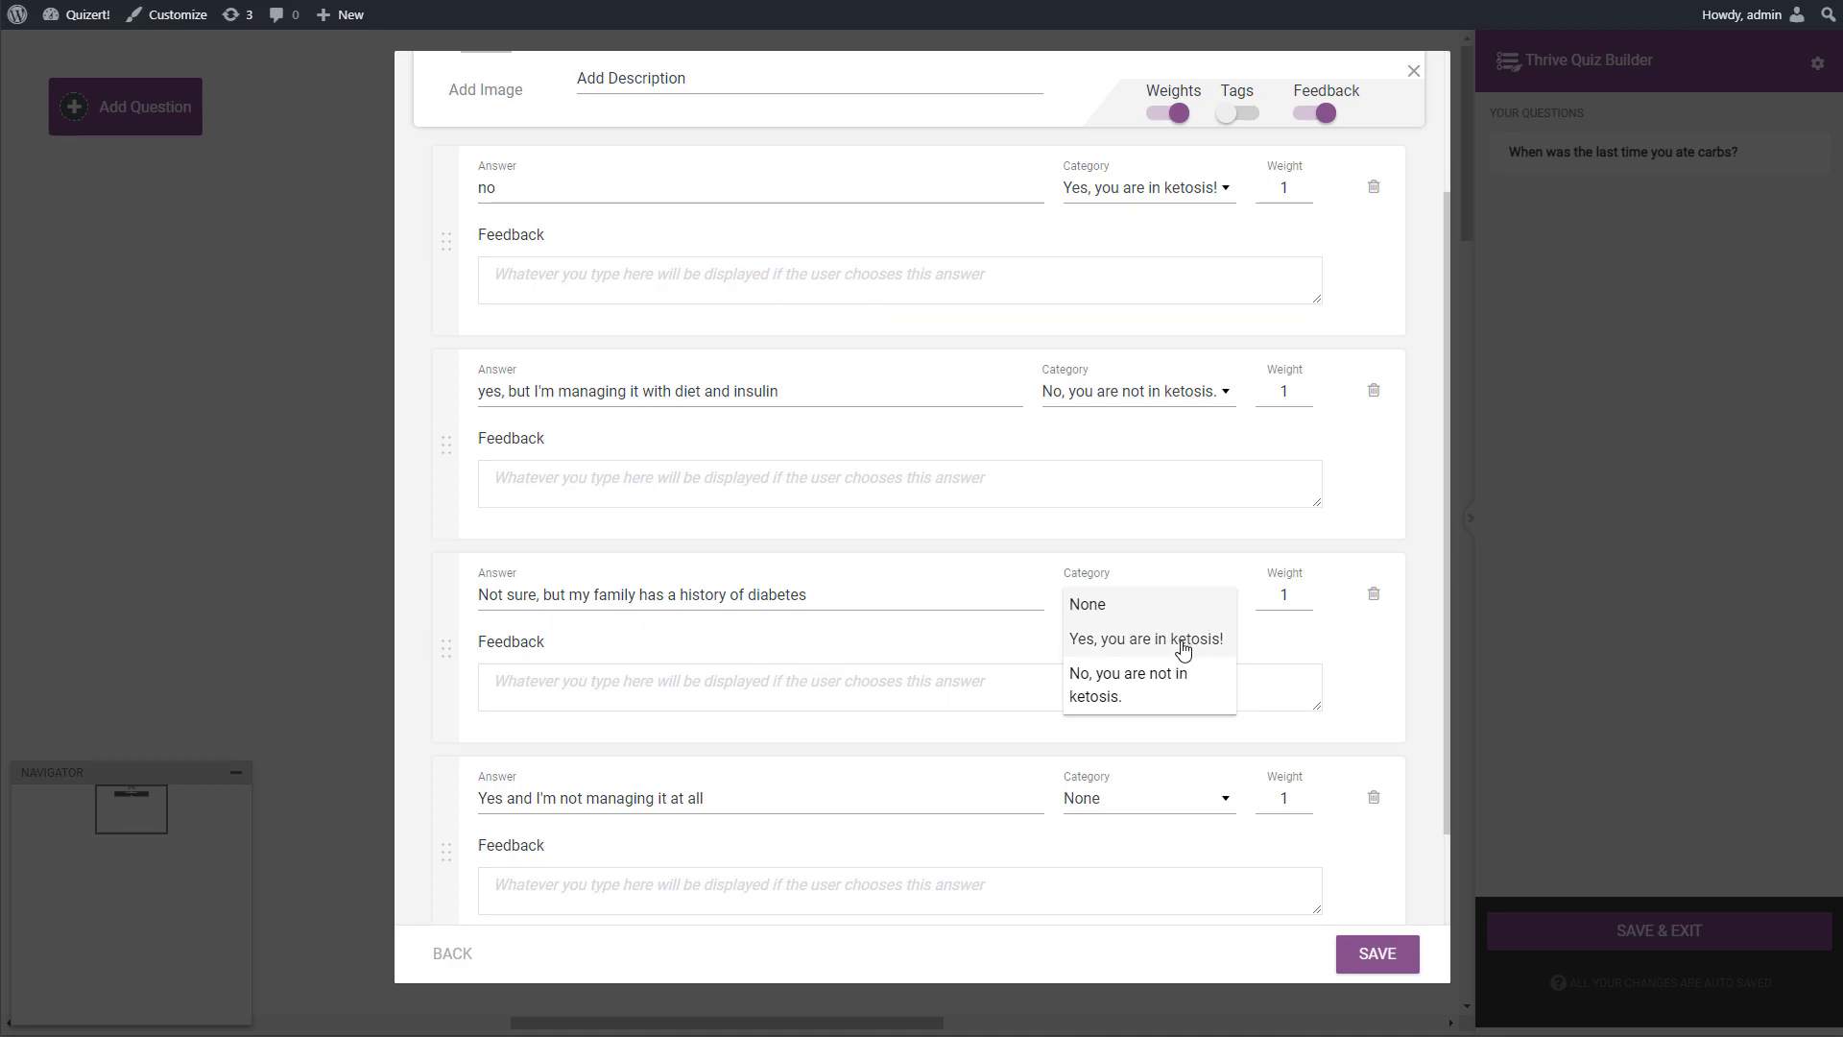
left_click(1177, 693)
double_click(1283, 594)
type("3")
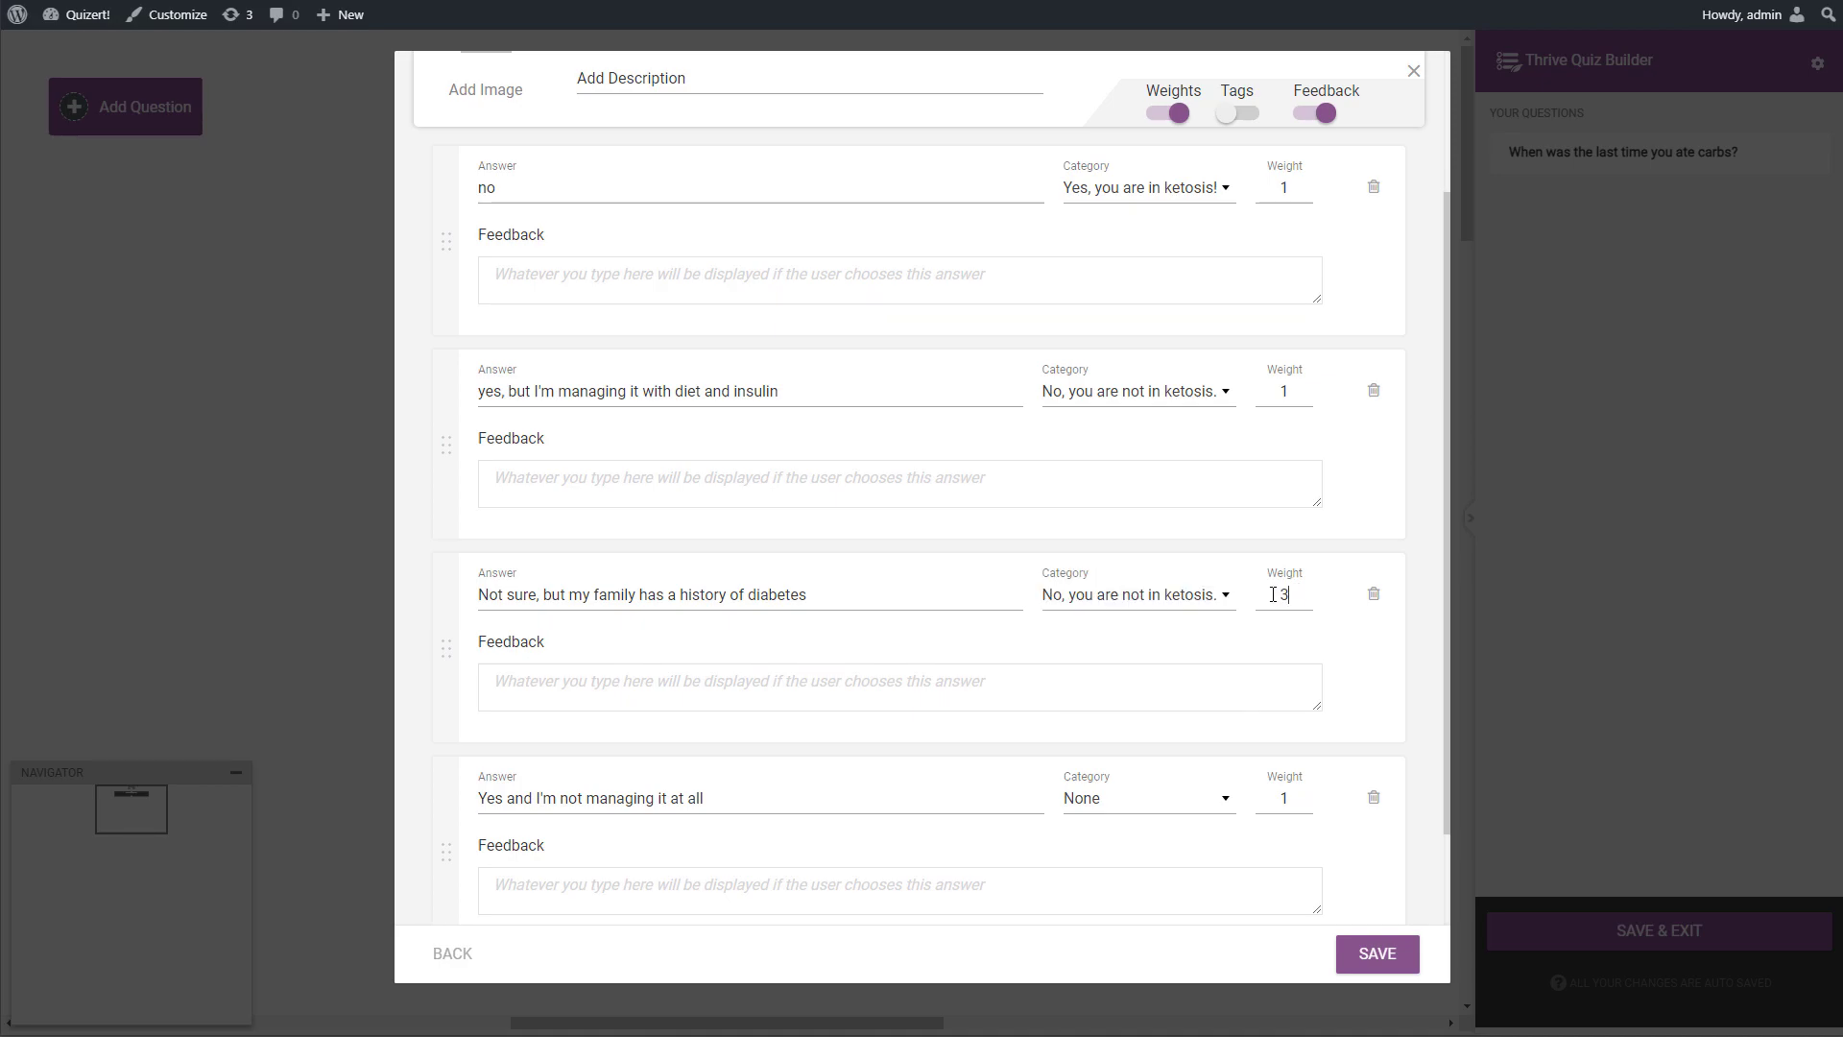
scroll(1235, 605, "down", 1)
double_click(1283, 473)
type("2")
Assign the answer "Yes and I'm not managing it at all" to the category "No, you are not in ketosis." with weight 3.
left_click(1166, 674)
left_click(1151, 763)
double_click(1271, 671)
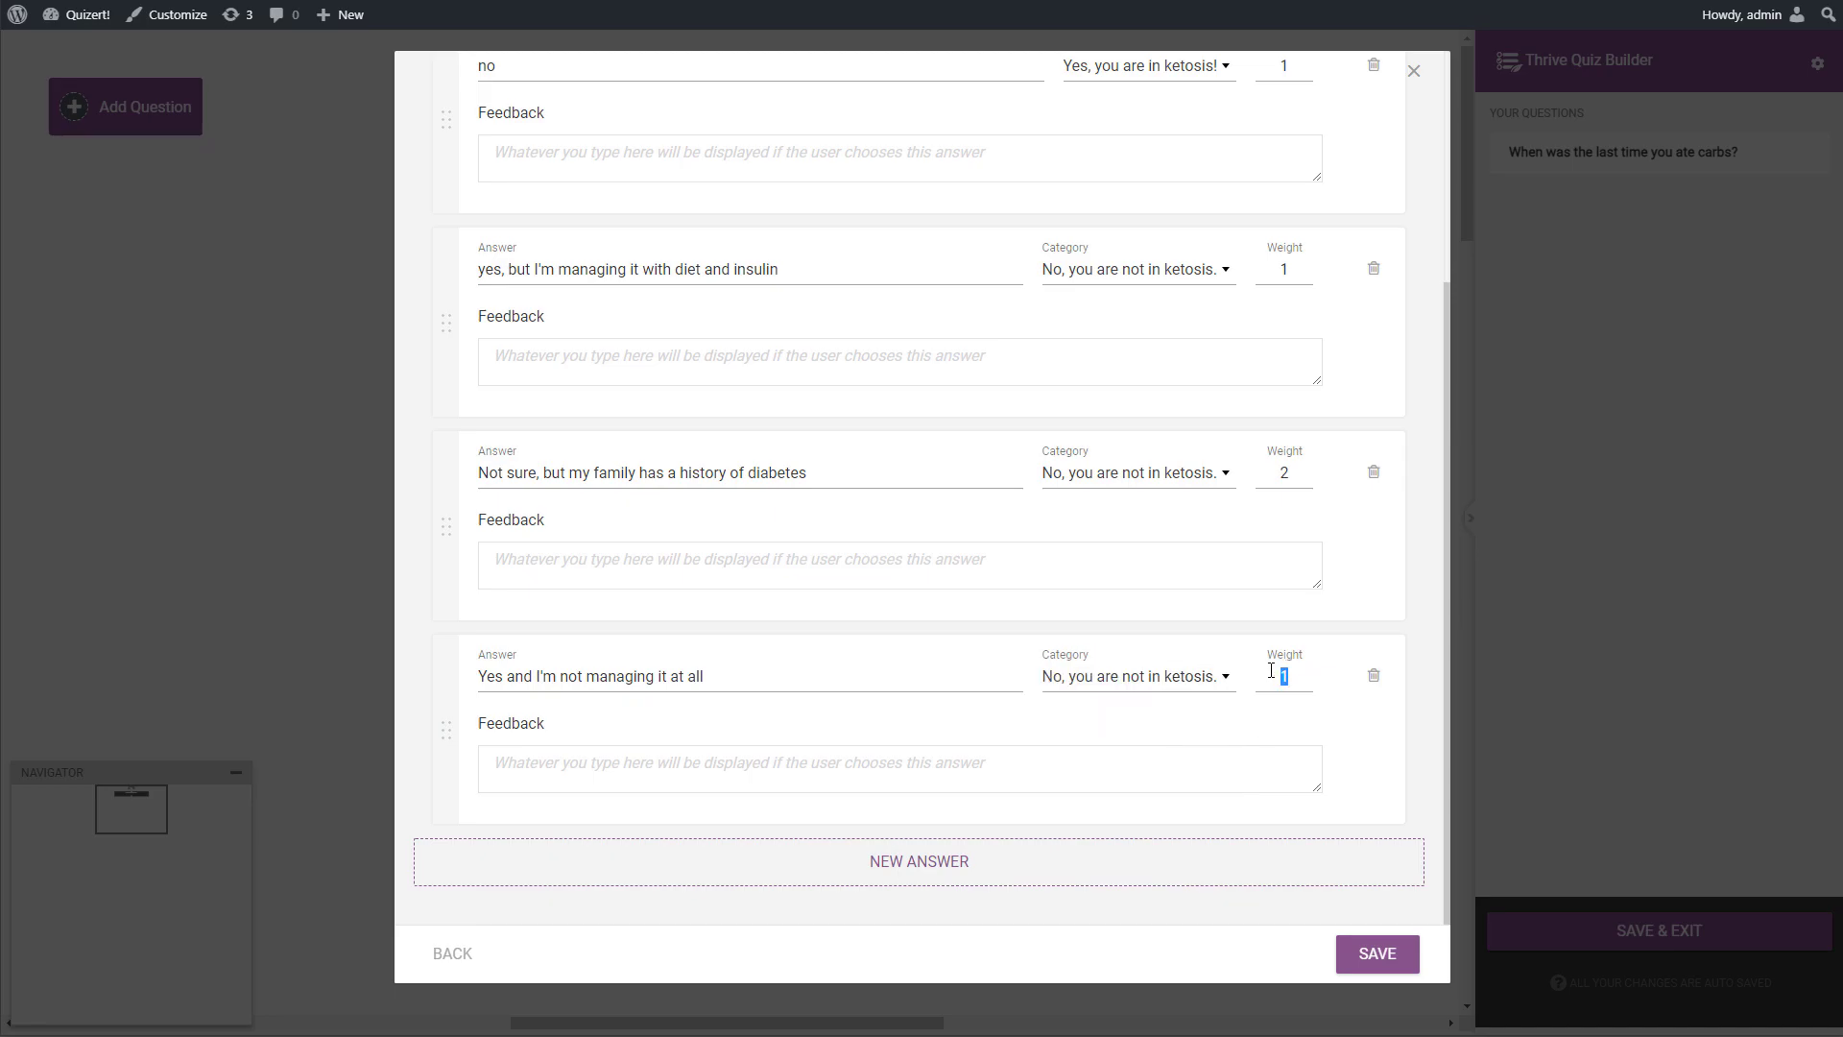
type("3")
Add the image hamburger-2683042_1920.jpg from the media library to the diabetes question and save the question.
scroll(1008, 605, "up", 3)
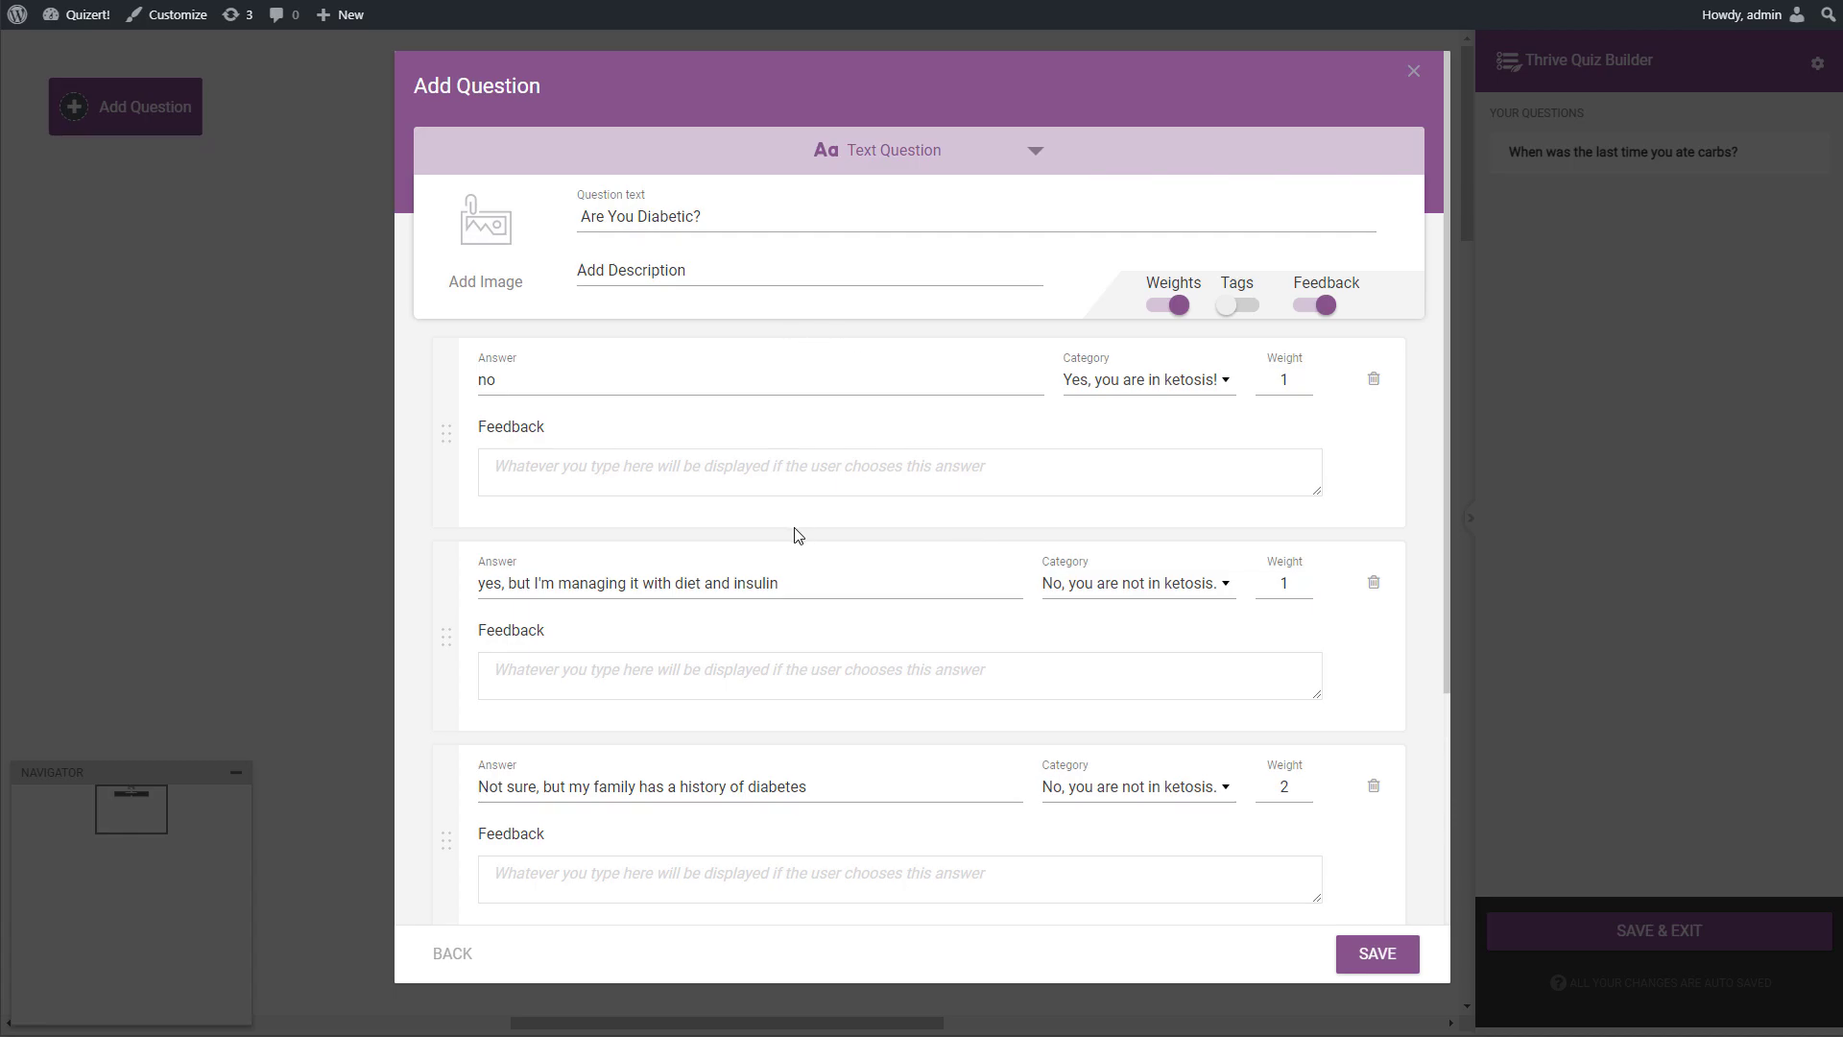
scroll(794, 534, "down", 3)
scroll(960, 720, "up", 3)
left_click(490, 235)
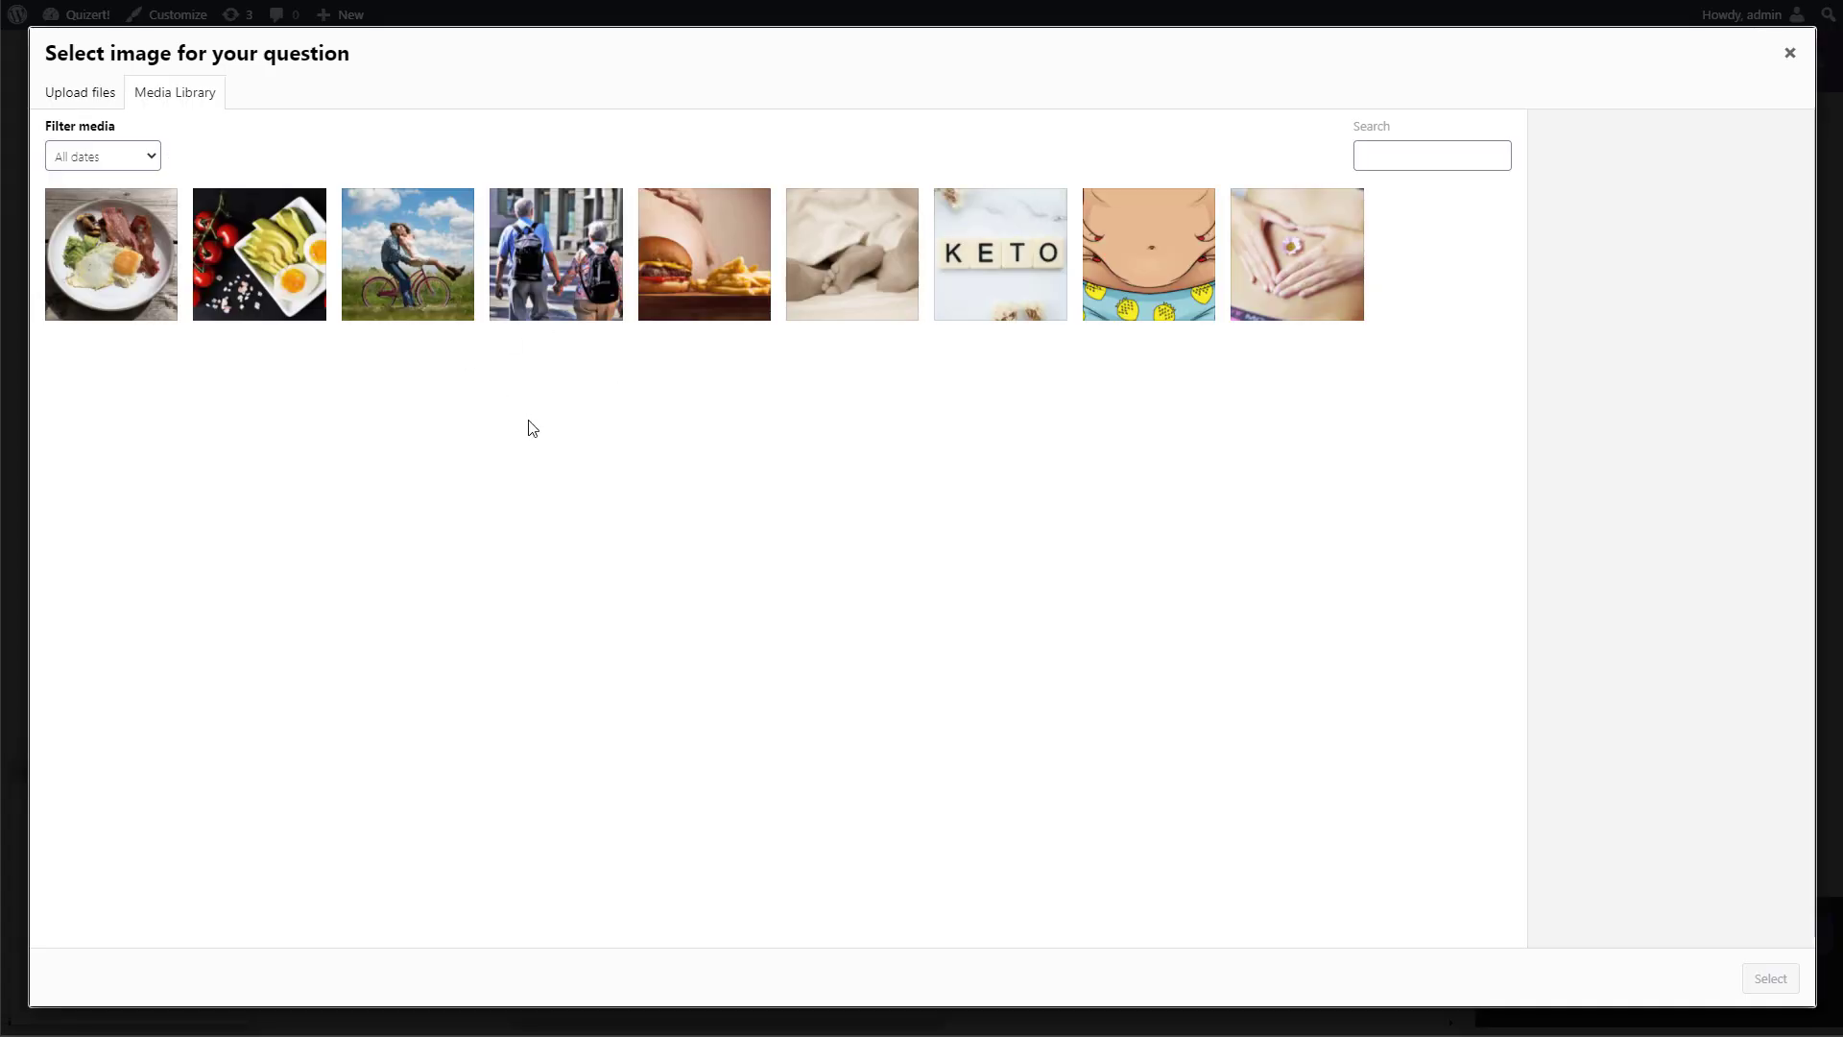
left_click(683, 317)
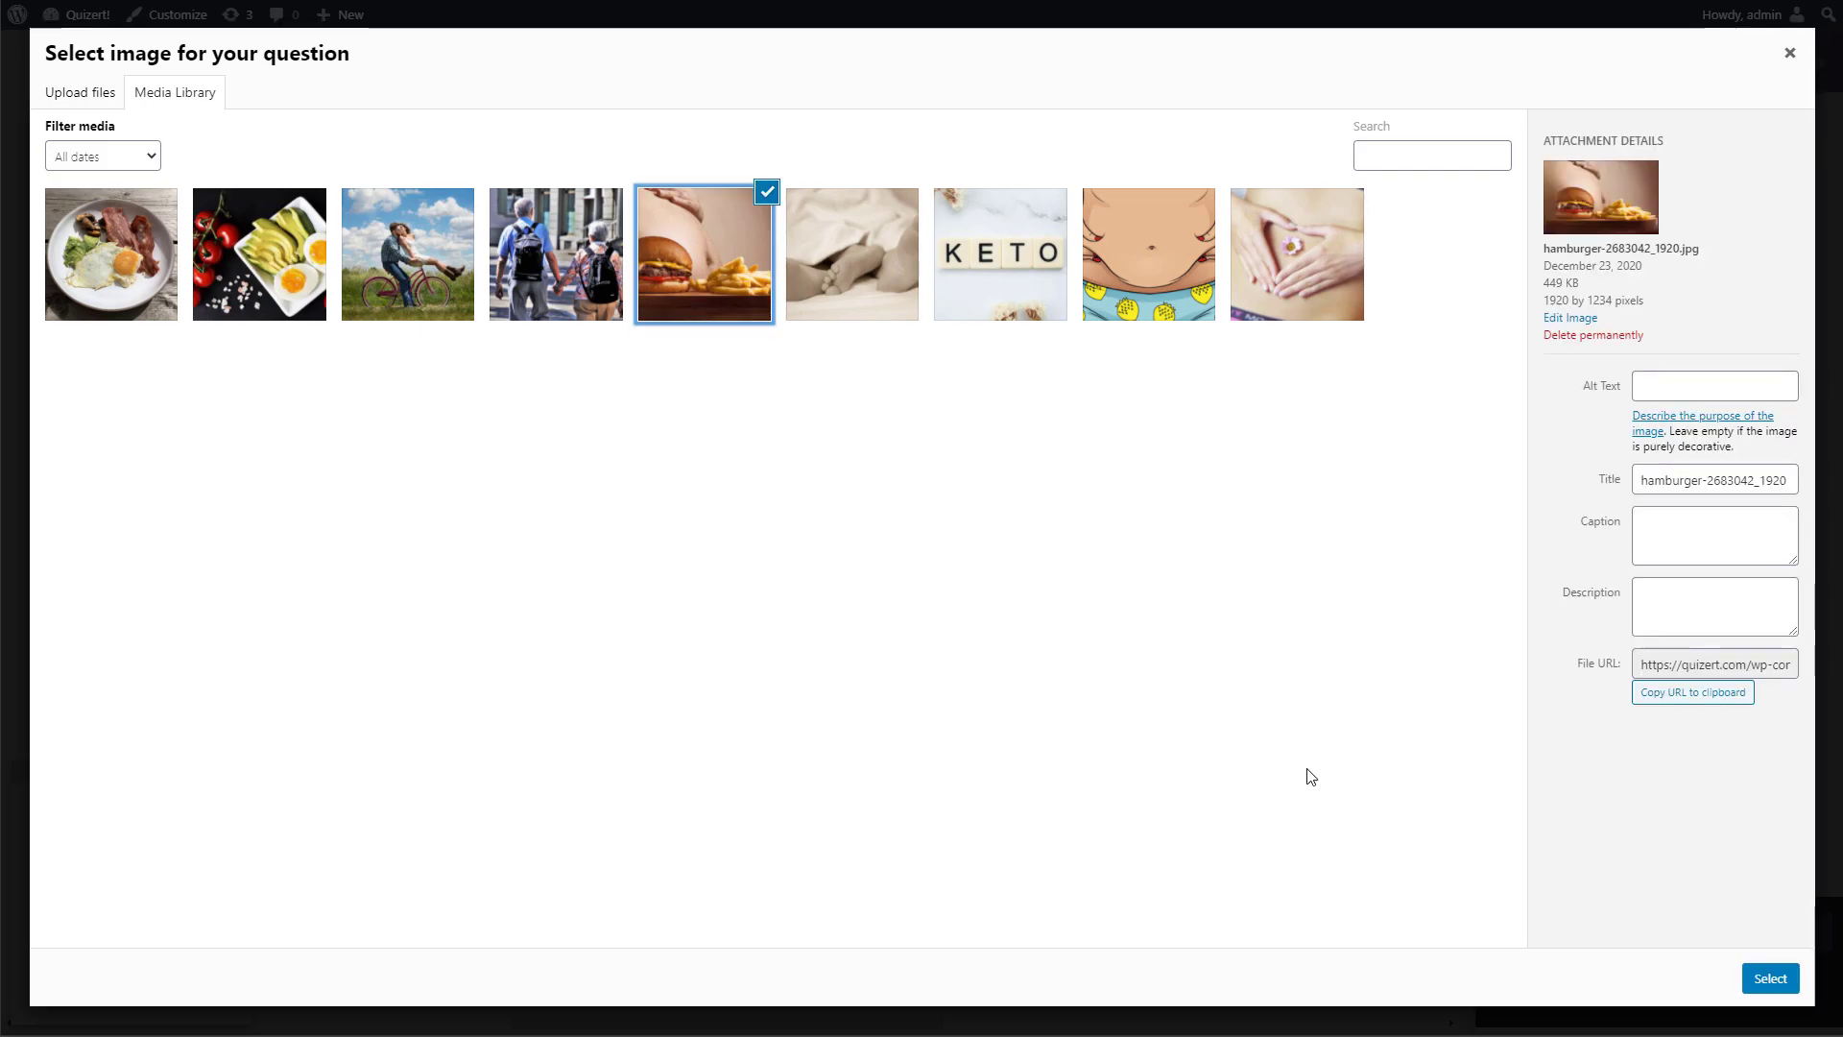
left_click(1768, 979)
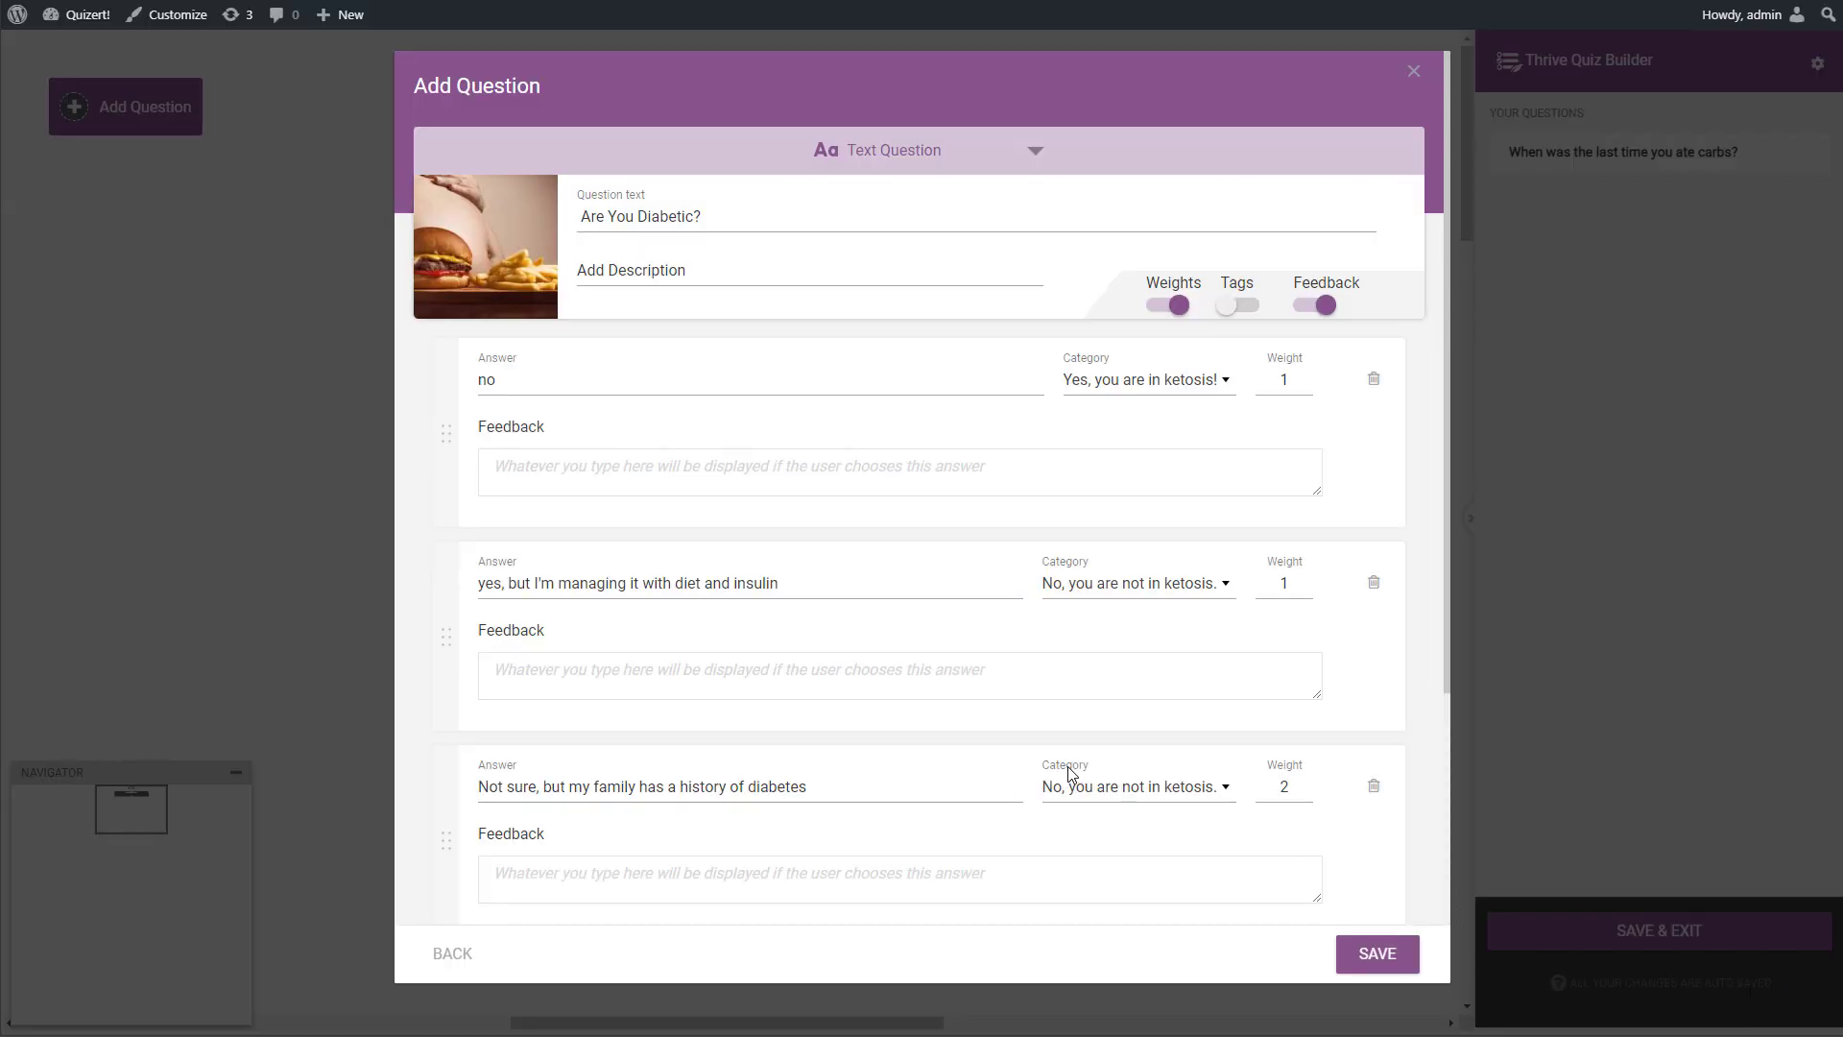
left_click(1373, 953)
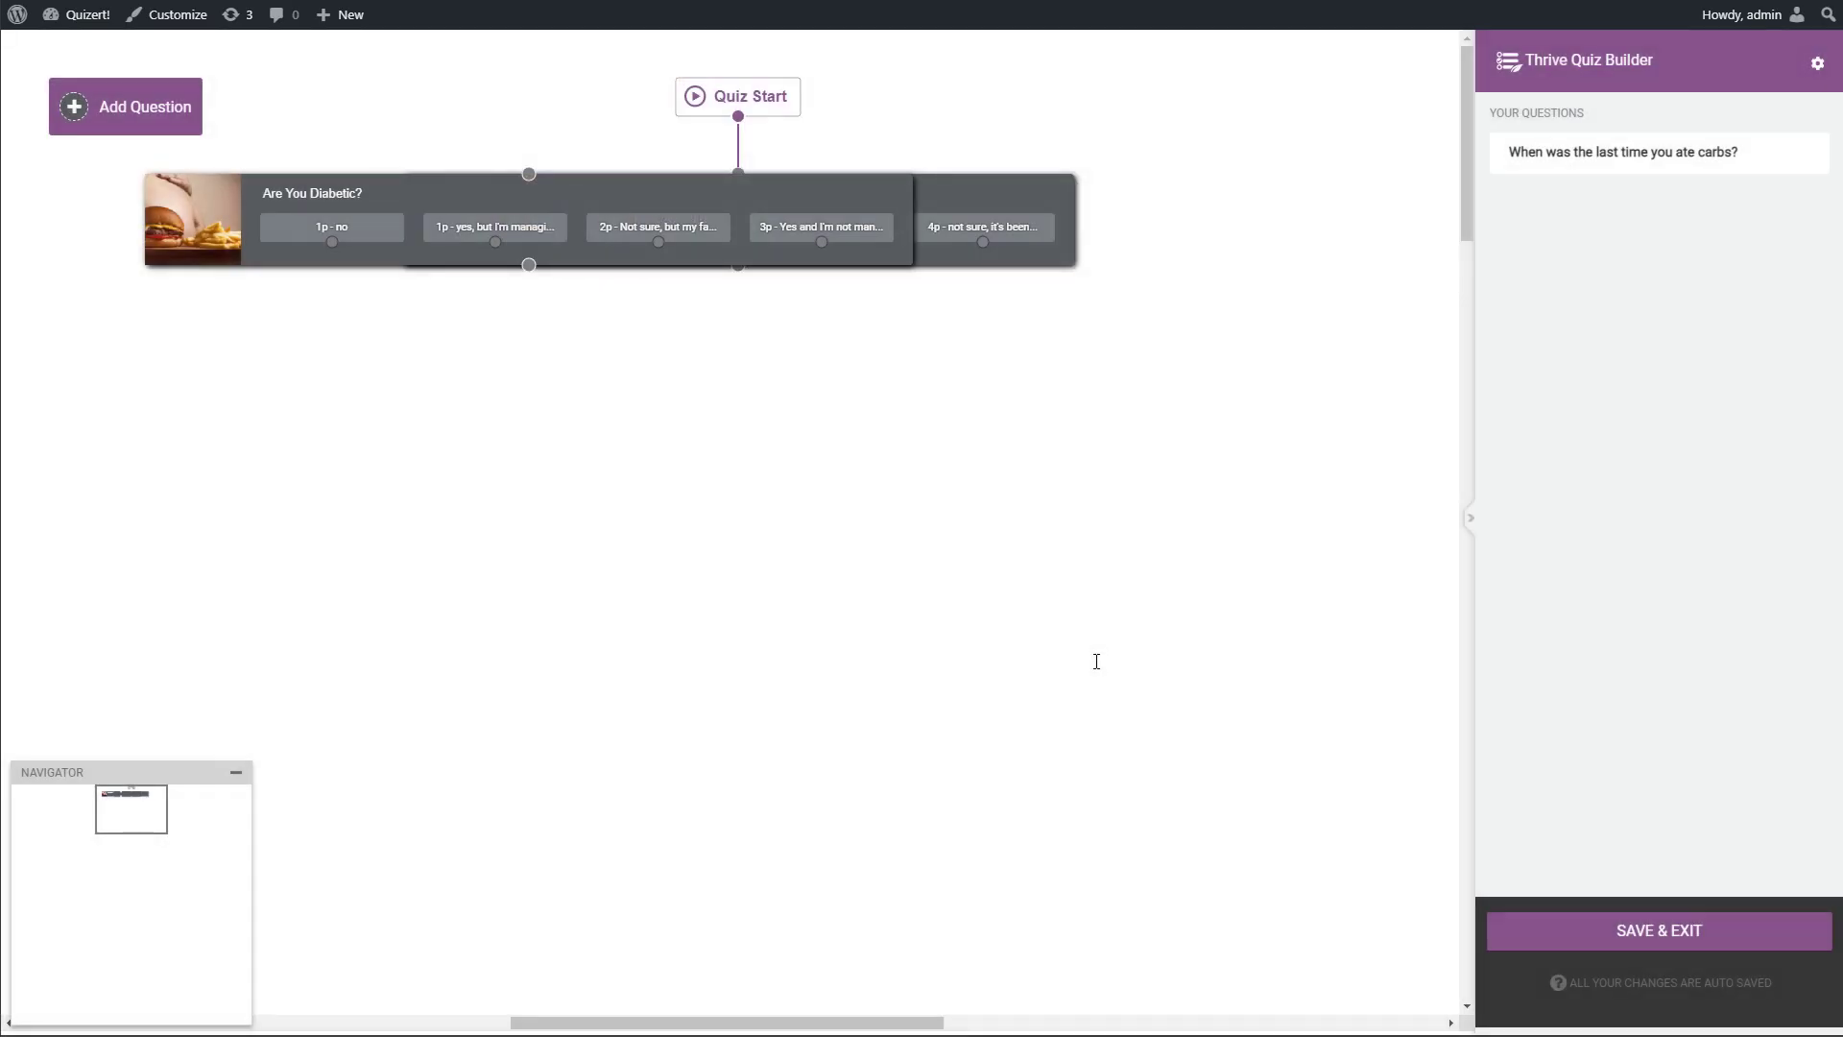
Position the "Are You Diabetic?" question below the carbs question and connect the carbs question to it.
left_click_drag(453, 183, 657, 350)
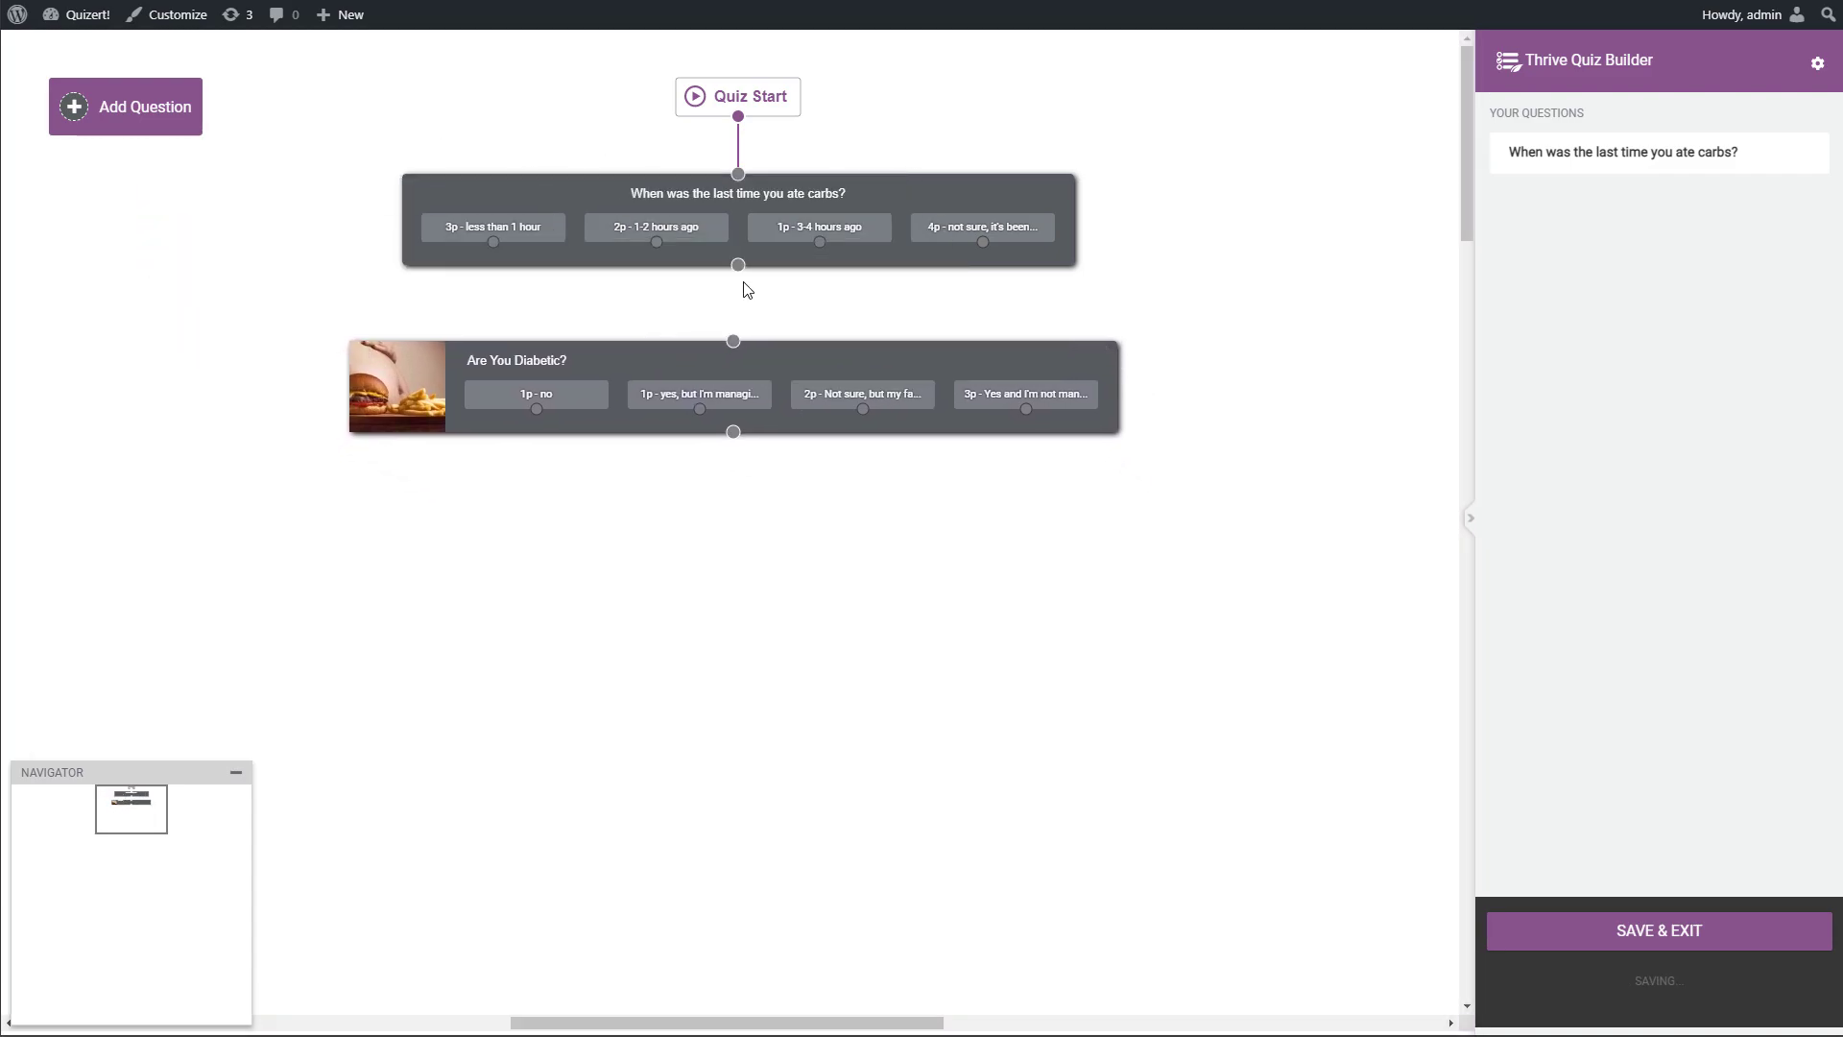
left_click_drag(783, 348, 791, 353)
left_click_drag(737, 264, 819, 377)
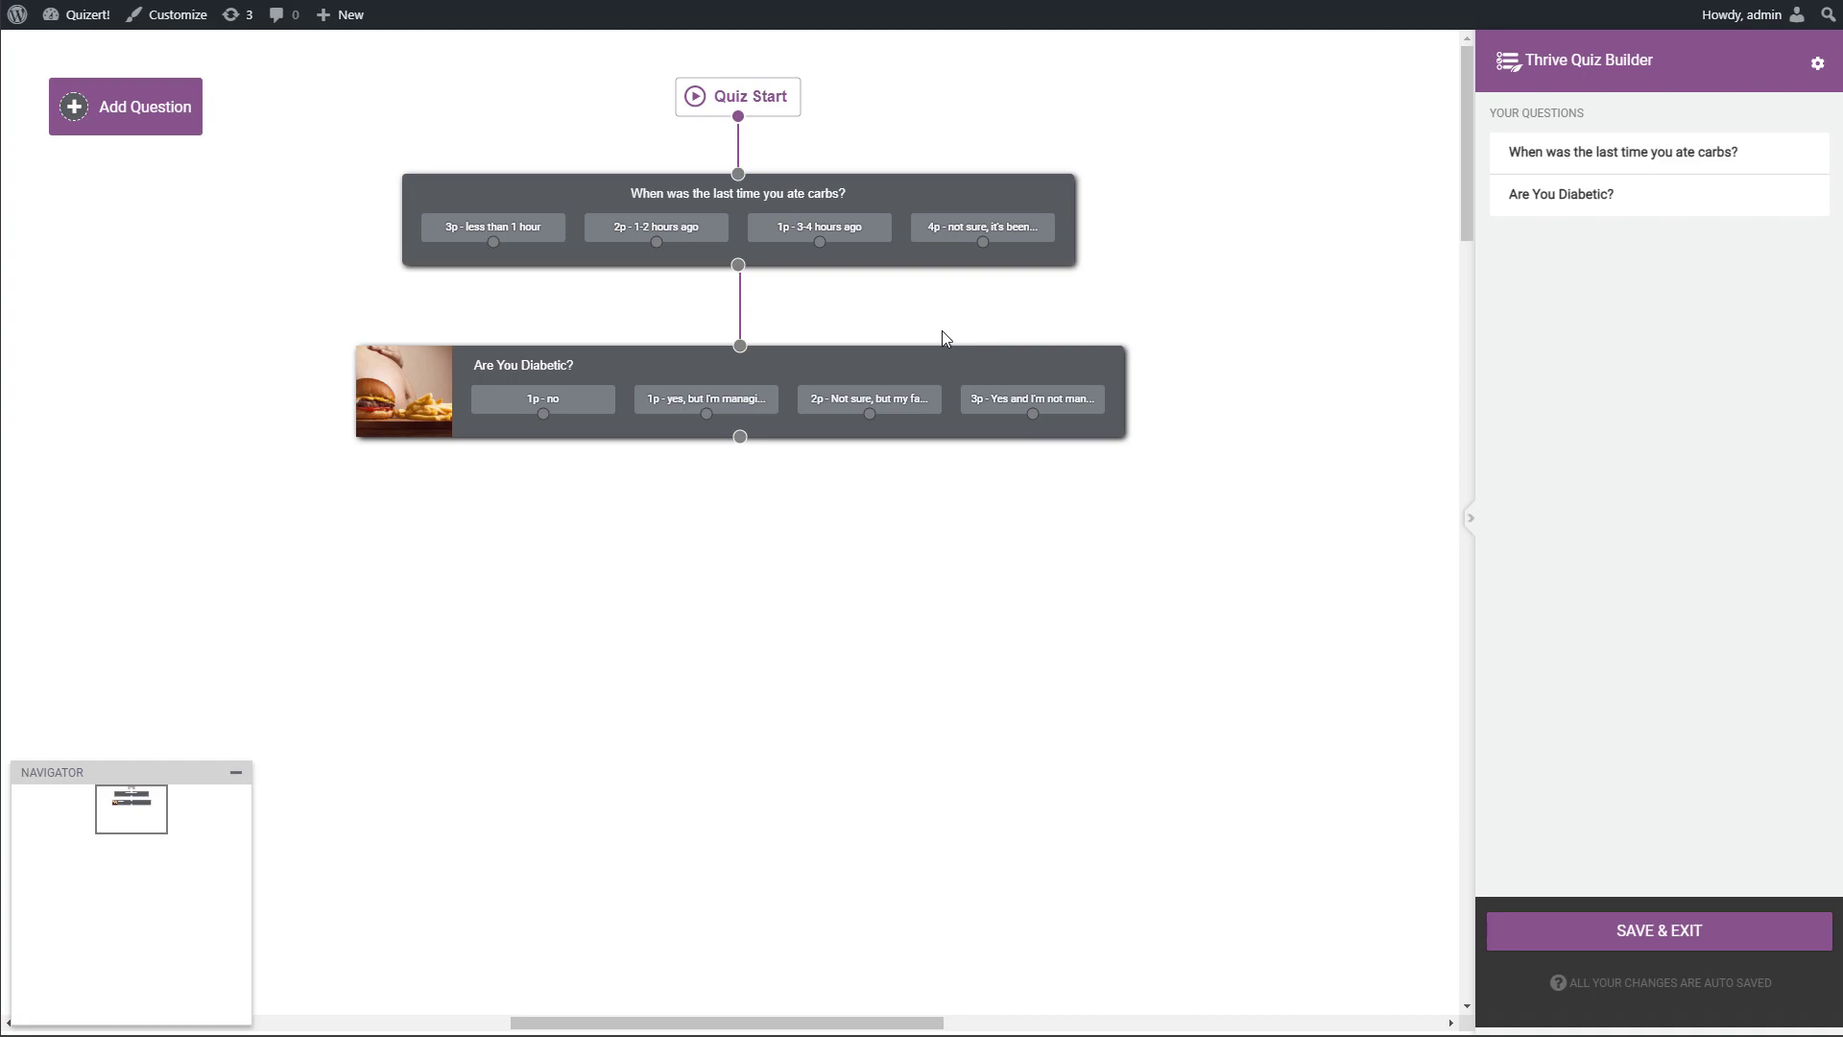
left_click(740, 293)
left_click_drag(839, 355, 846, 365)
left_click_drag(738, 265, 742, 354)
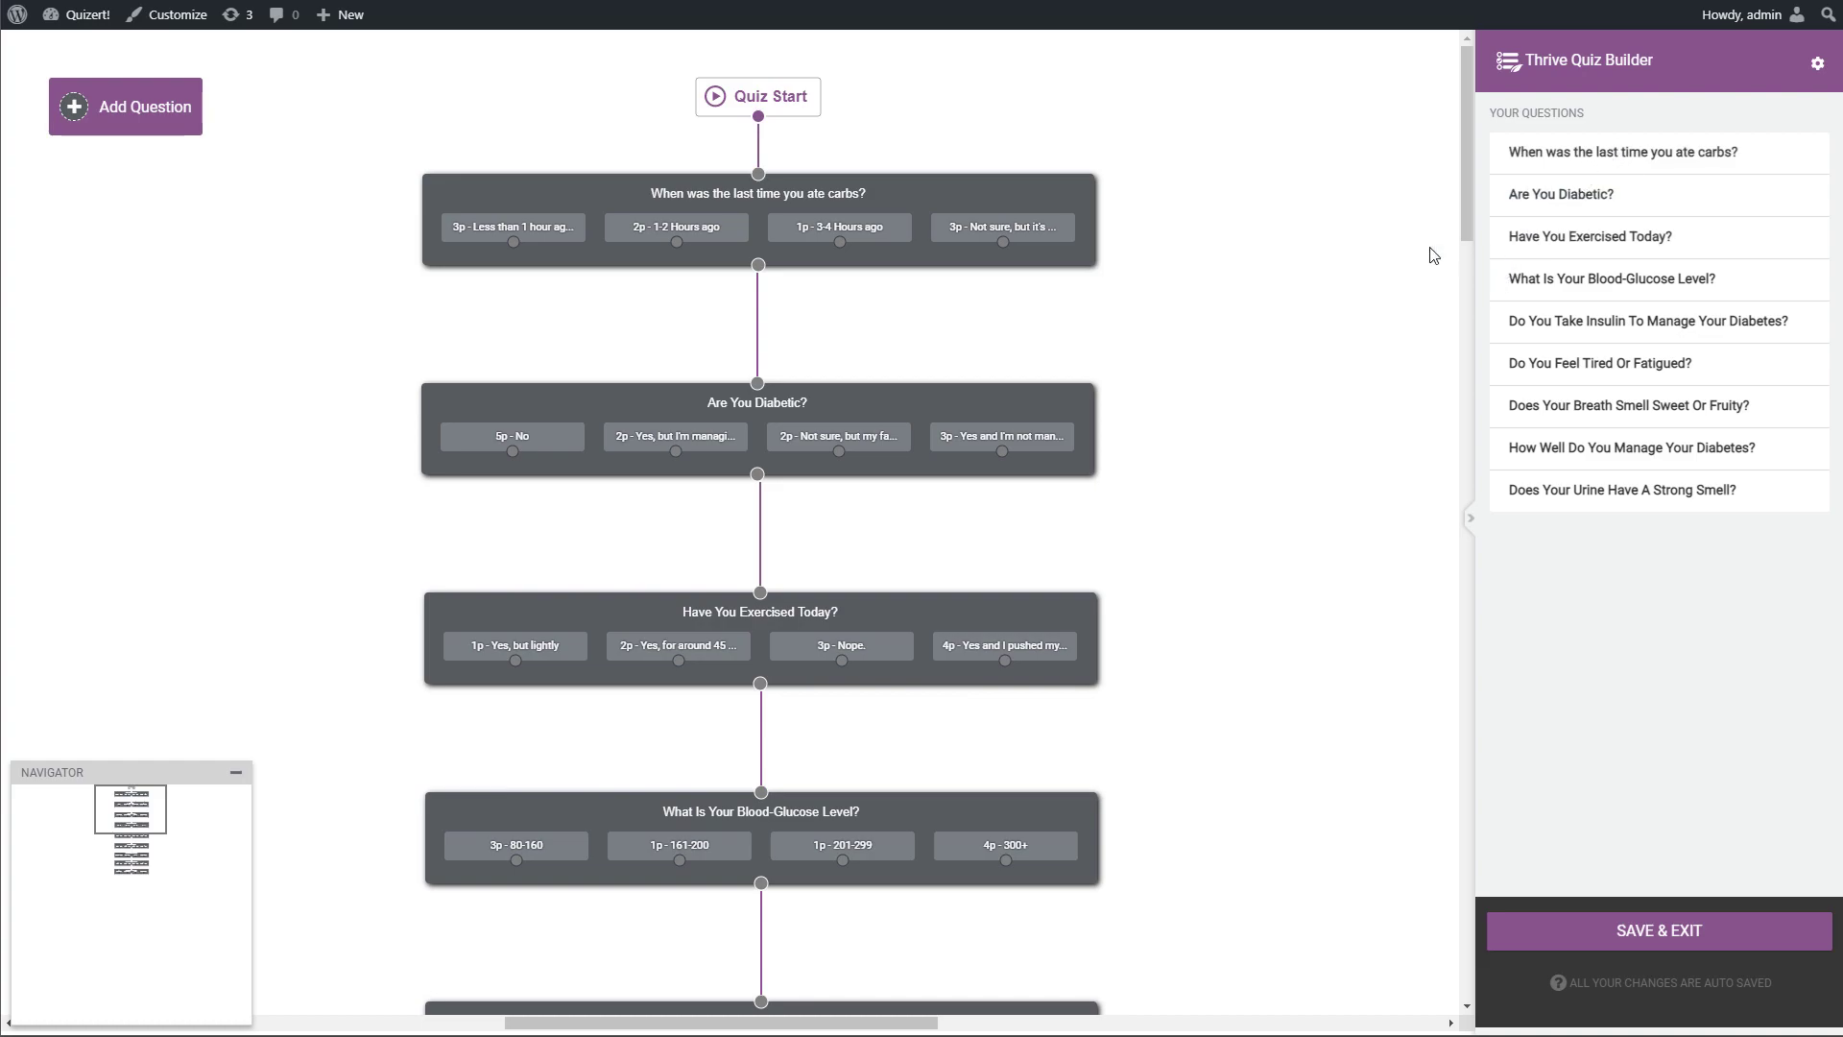
Look through the full quiz flow from start to end, checking the connected questions and their answer weights.
scroll(1208, 436, "down", 3)
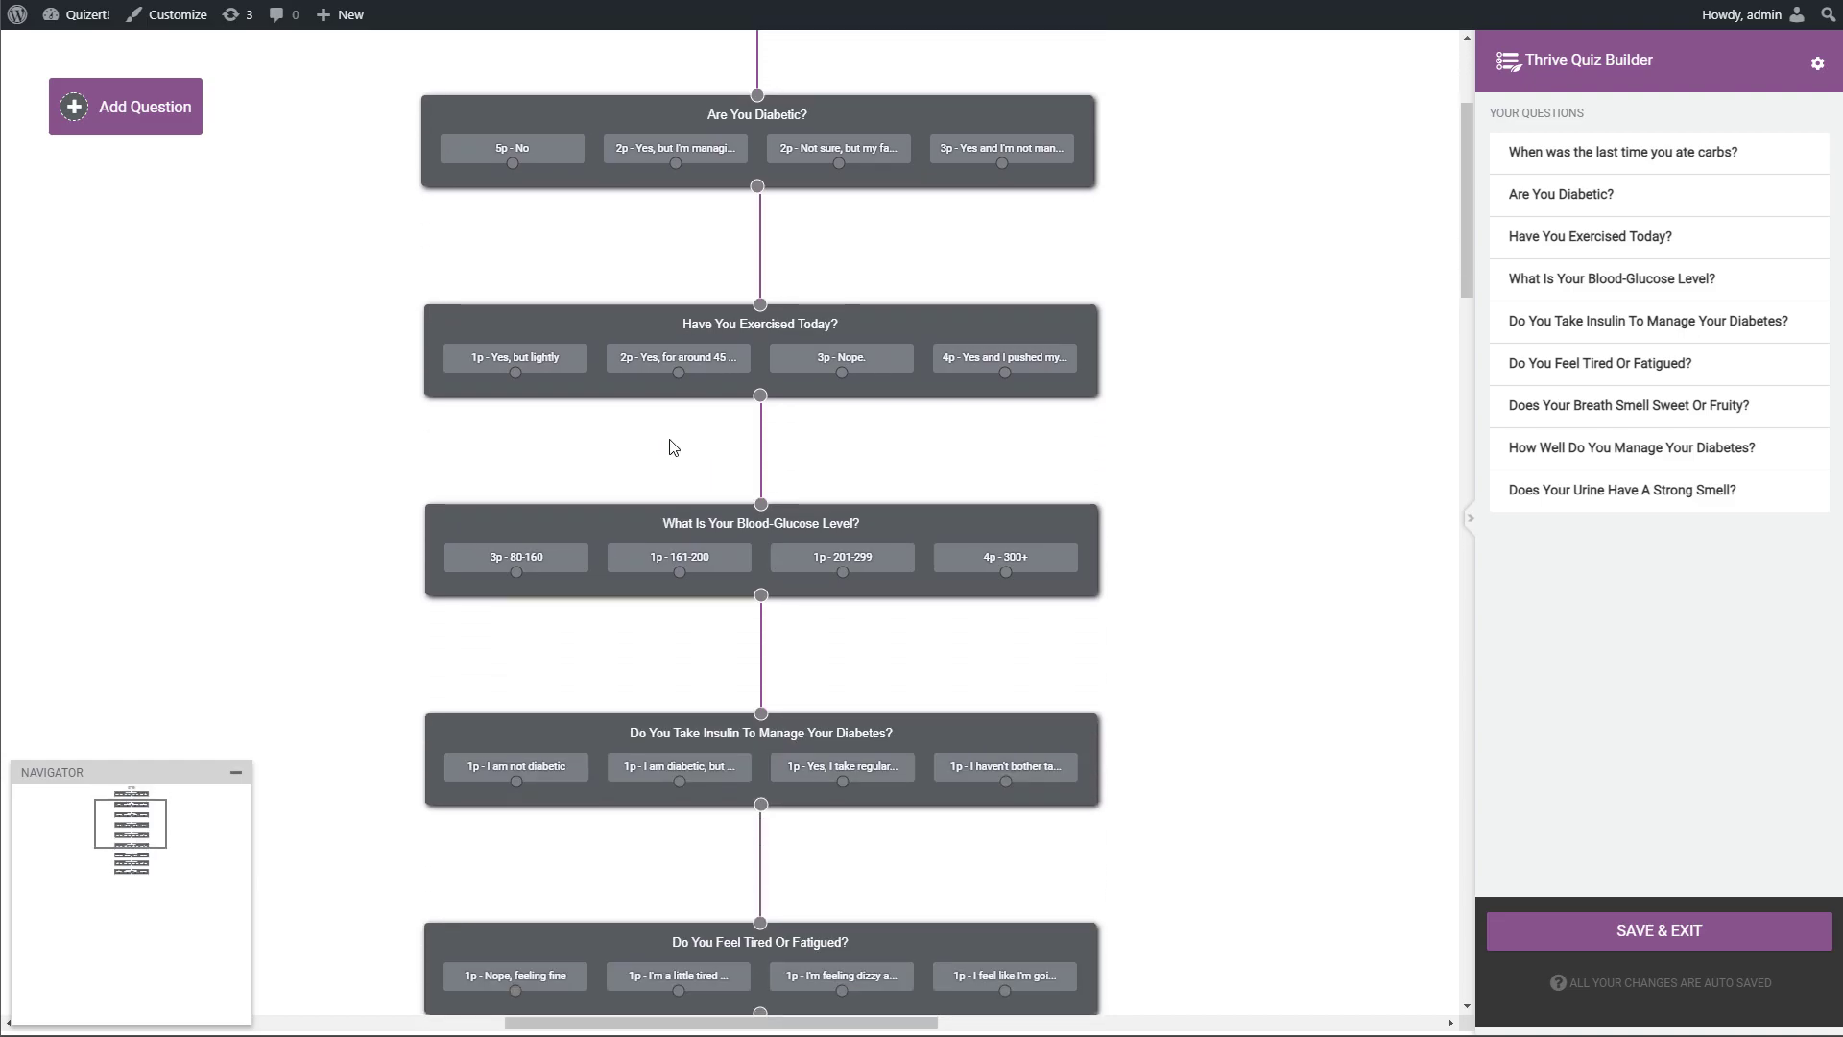
scroll(673, 447, "down", 4)
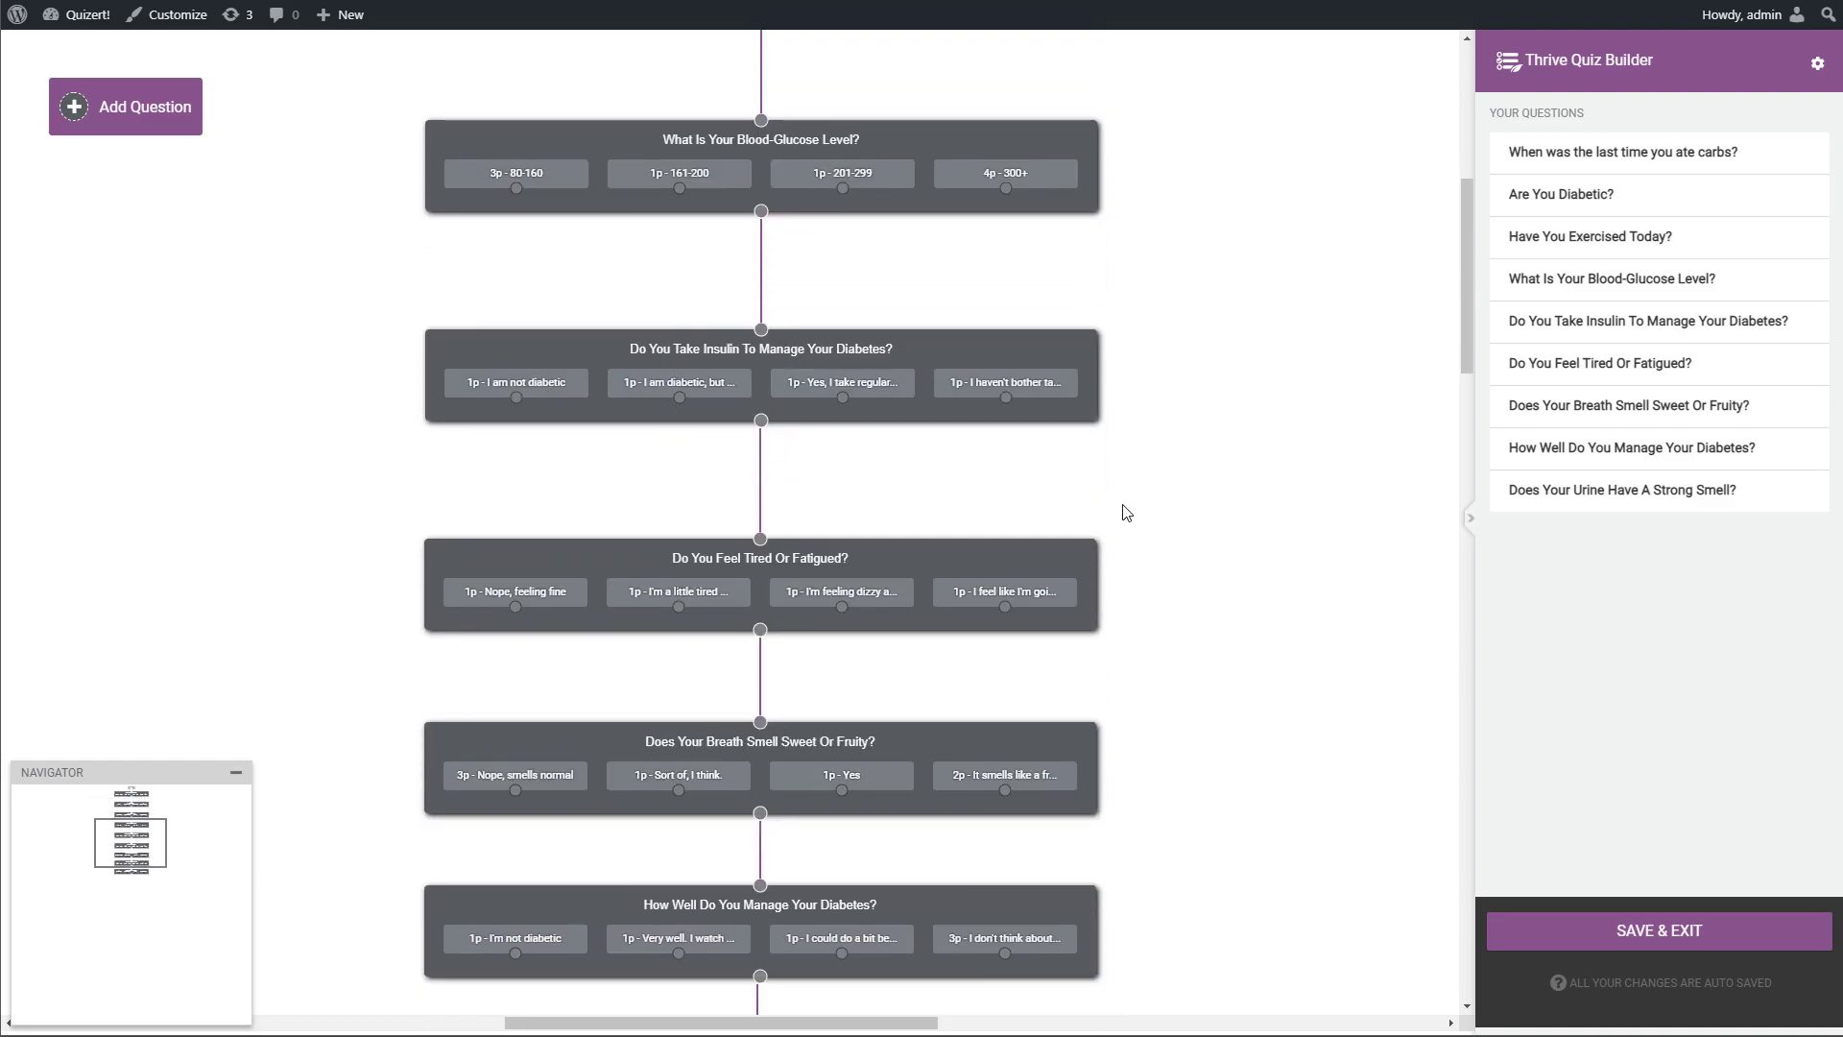
scroll(1276, 591, "down", 4)
scroll(1225, 679, "up", 8)
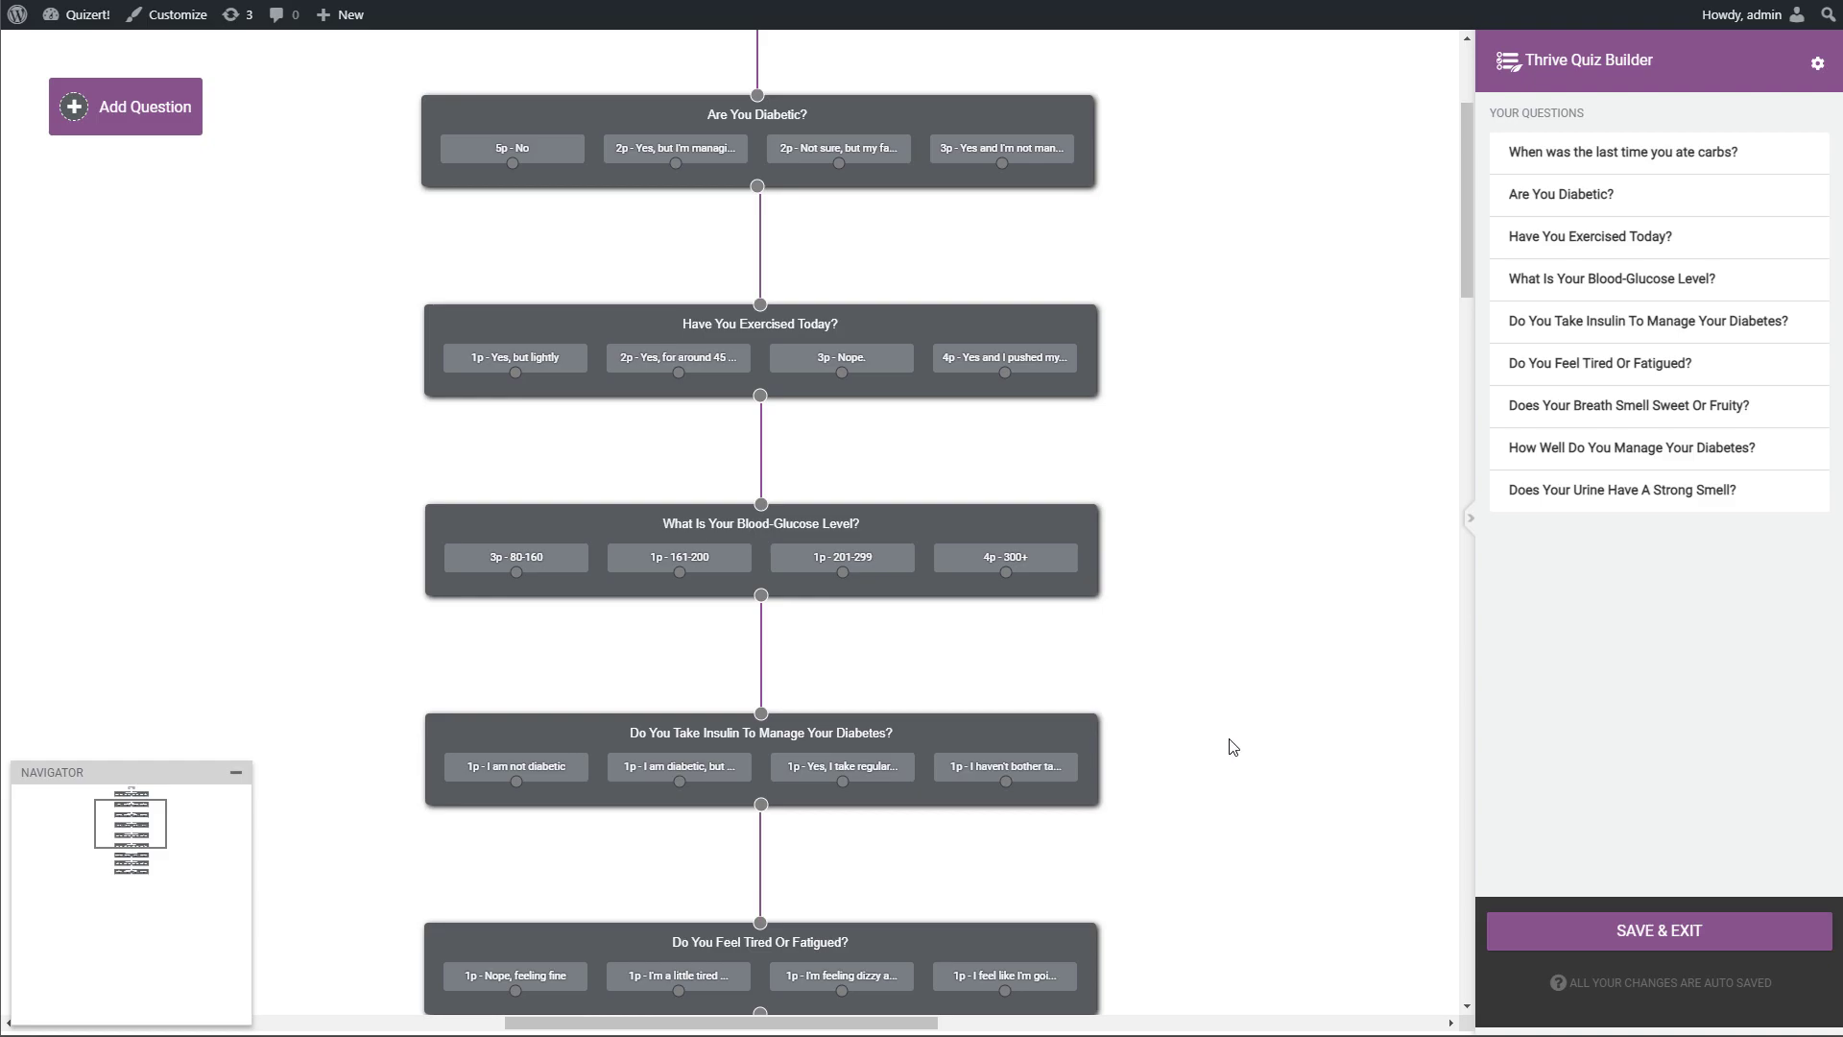
scroll(1245, 734, "up", 3)
scroll(1245, 734, "down", 5)
scroll(1245, 734, "up", 5)
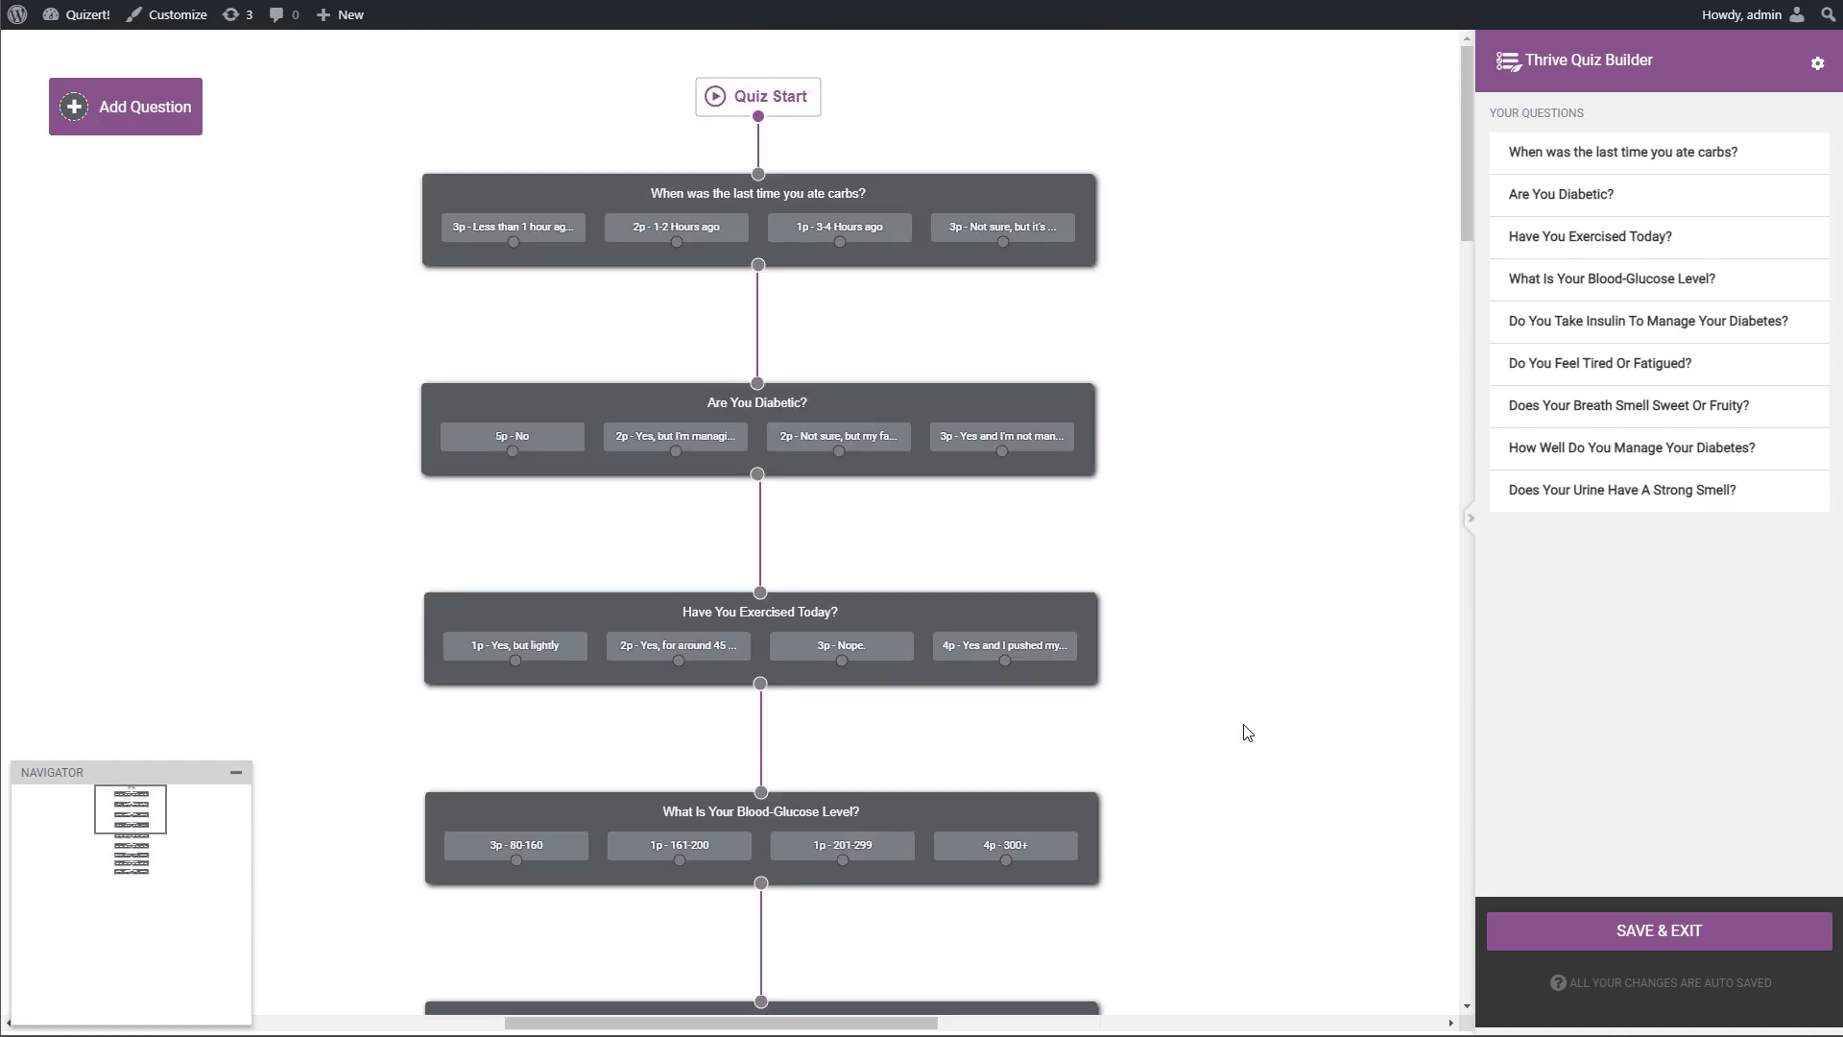
Save and exit the question editor, and open the control variation of the quiz's results page for editing.
scroll(1245, 734, "down", 4)
left_click(1643, 944)
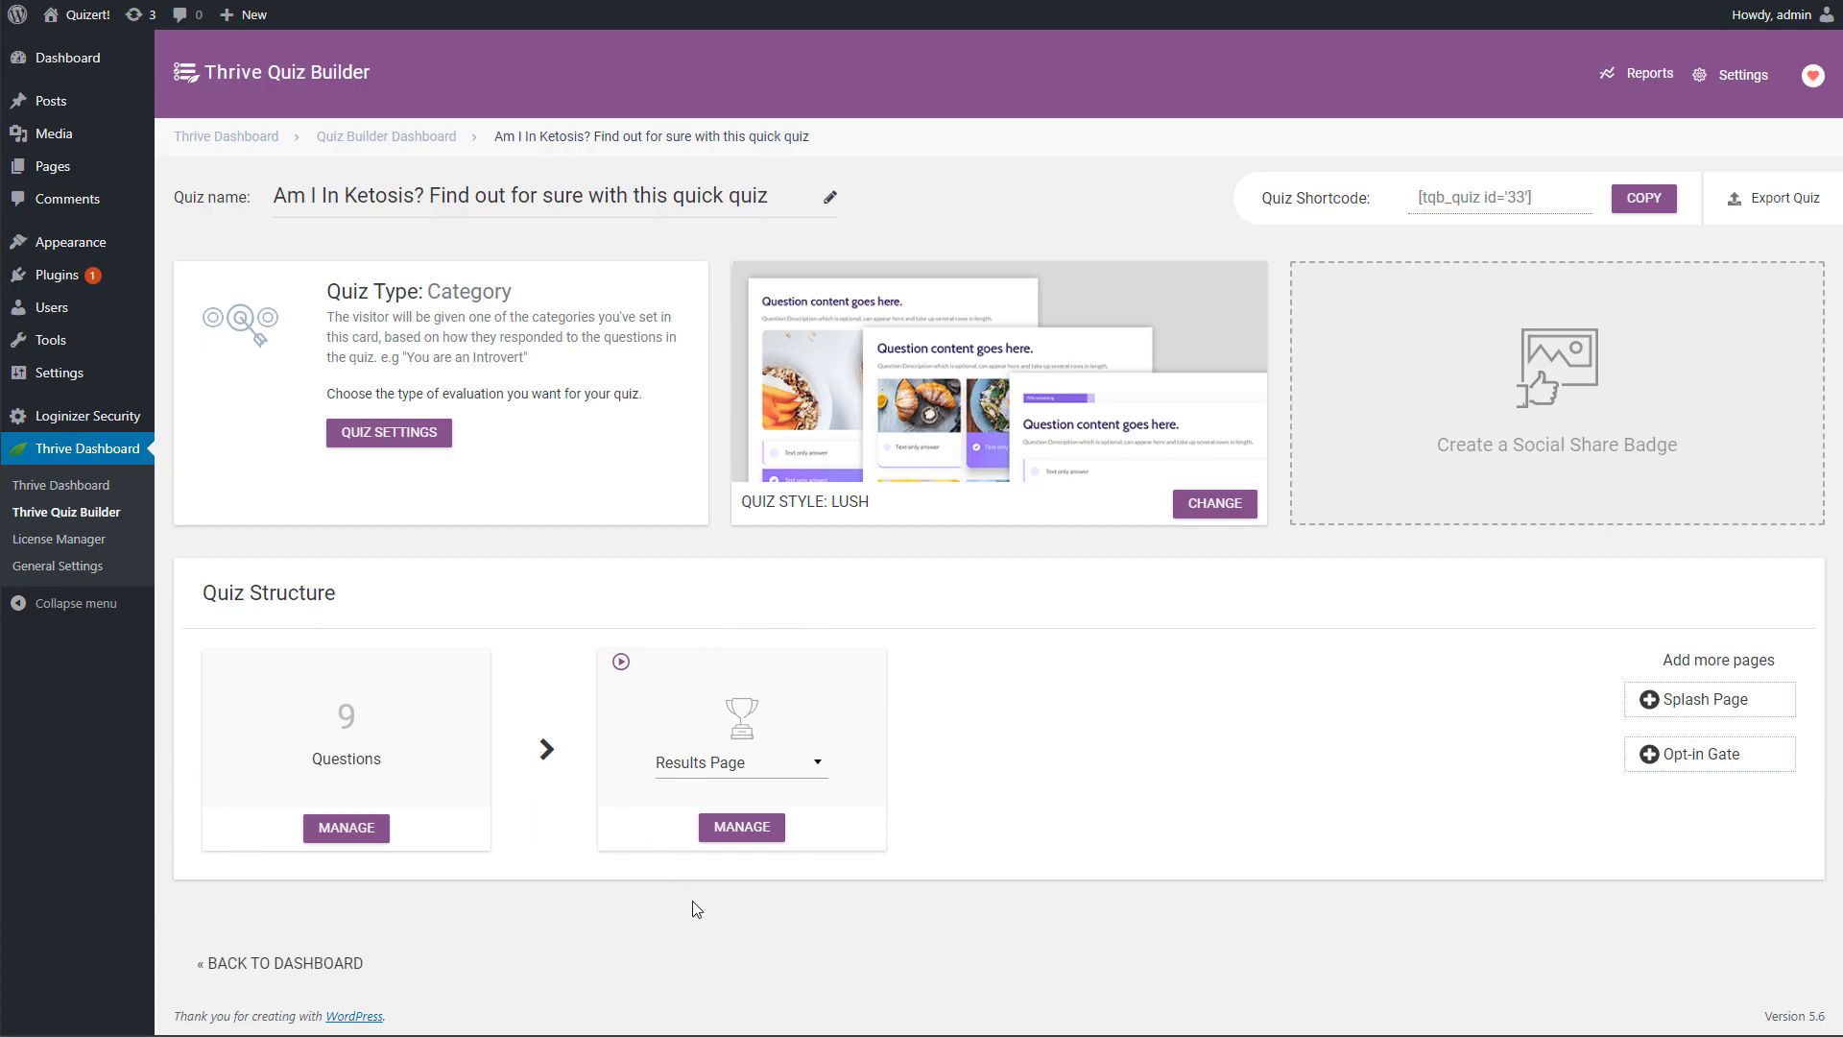
left_click(761, 835)
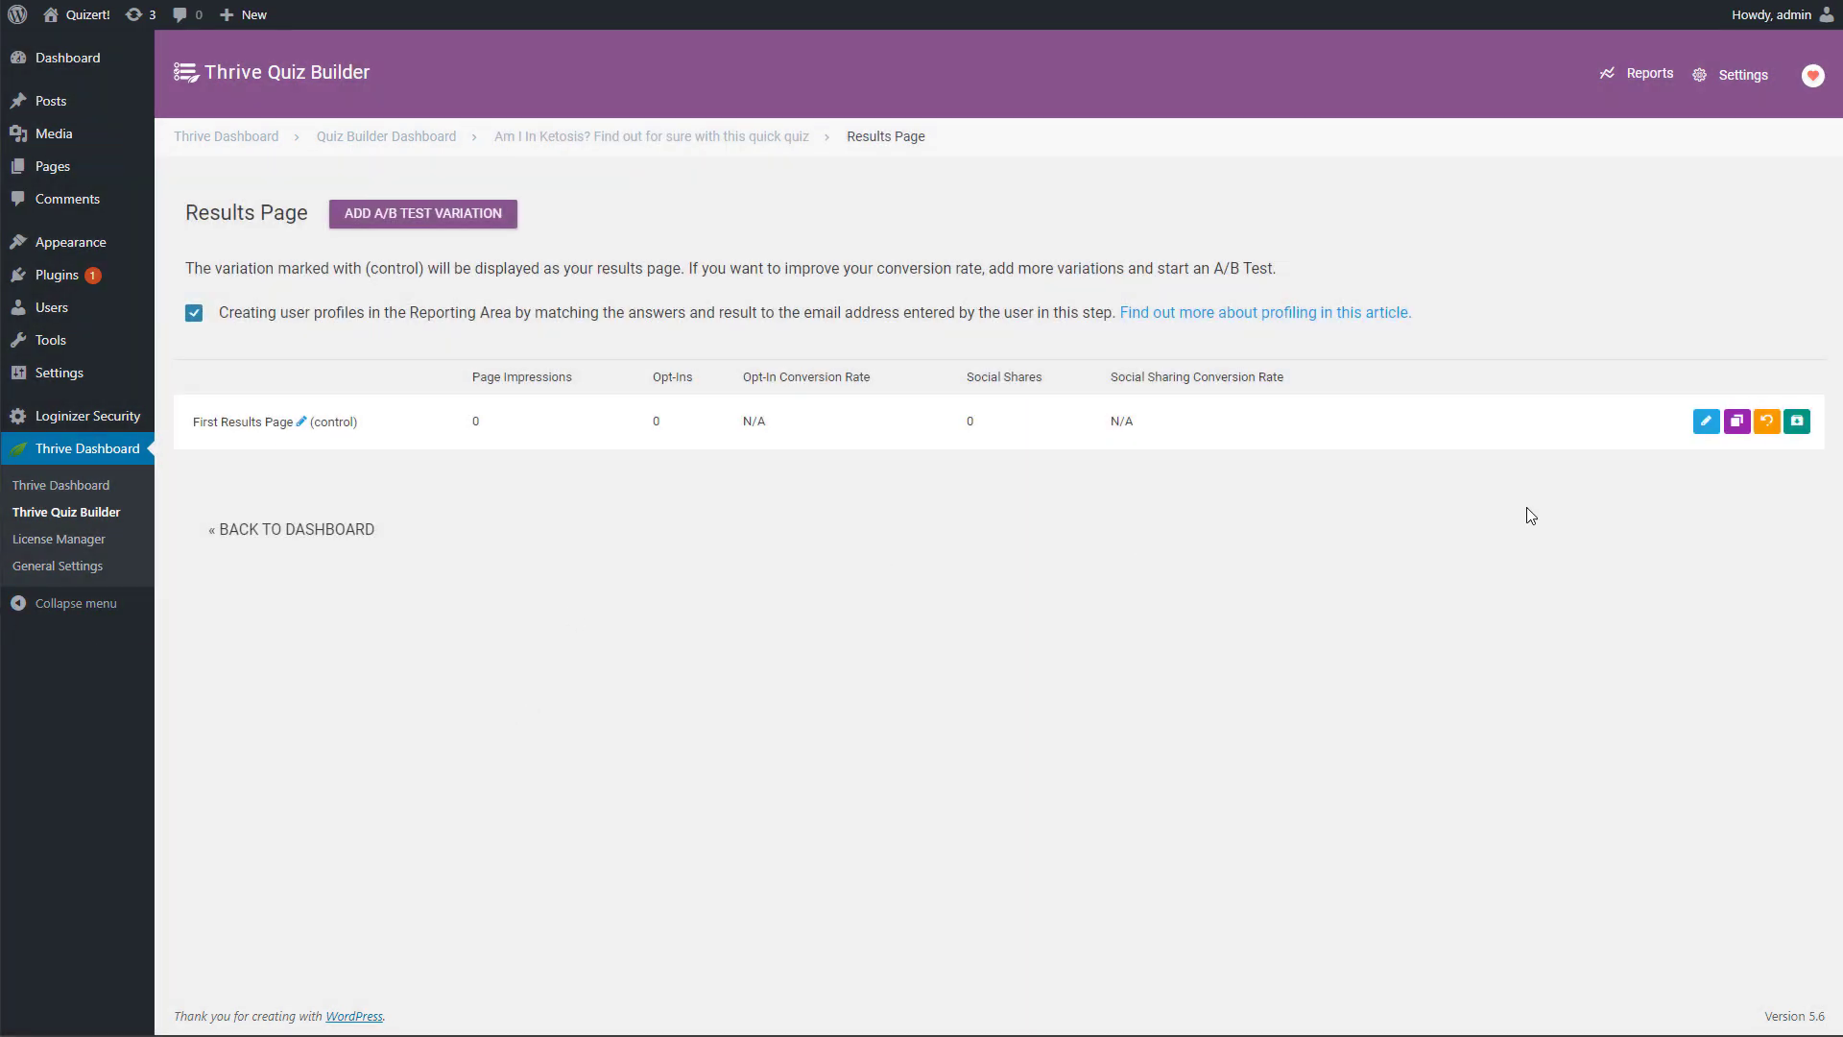
left_click(1706, 423)
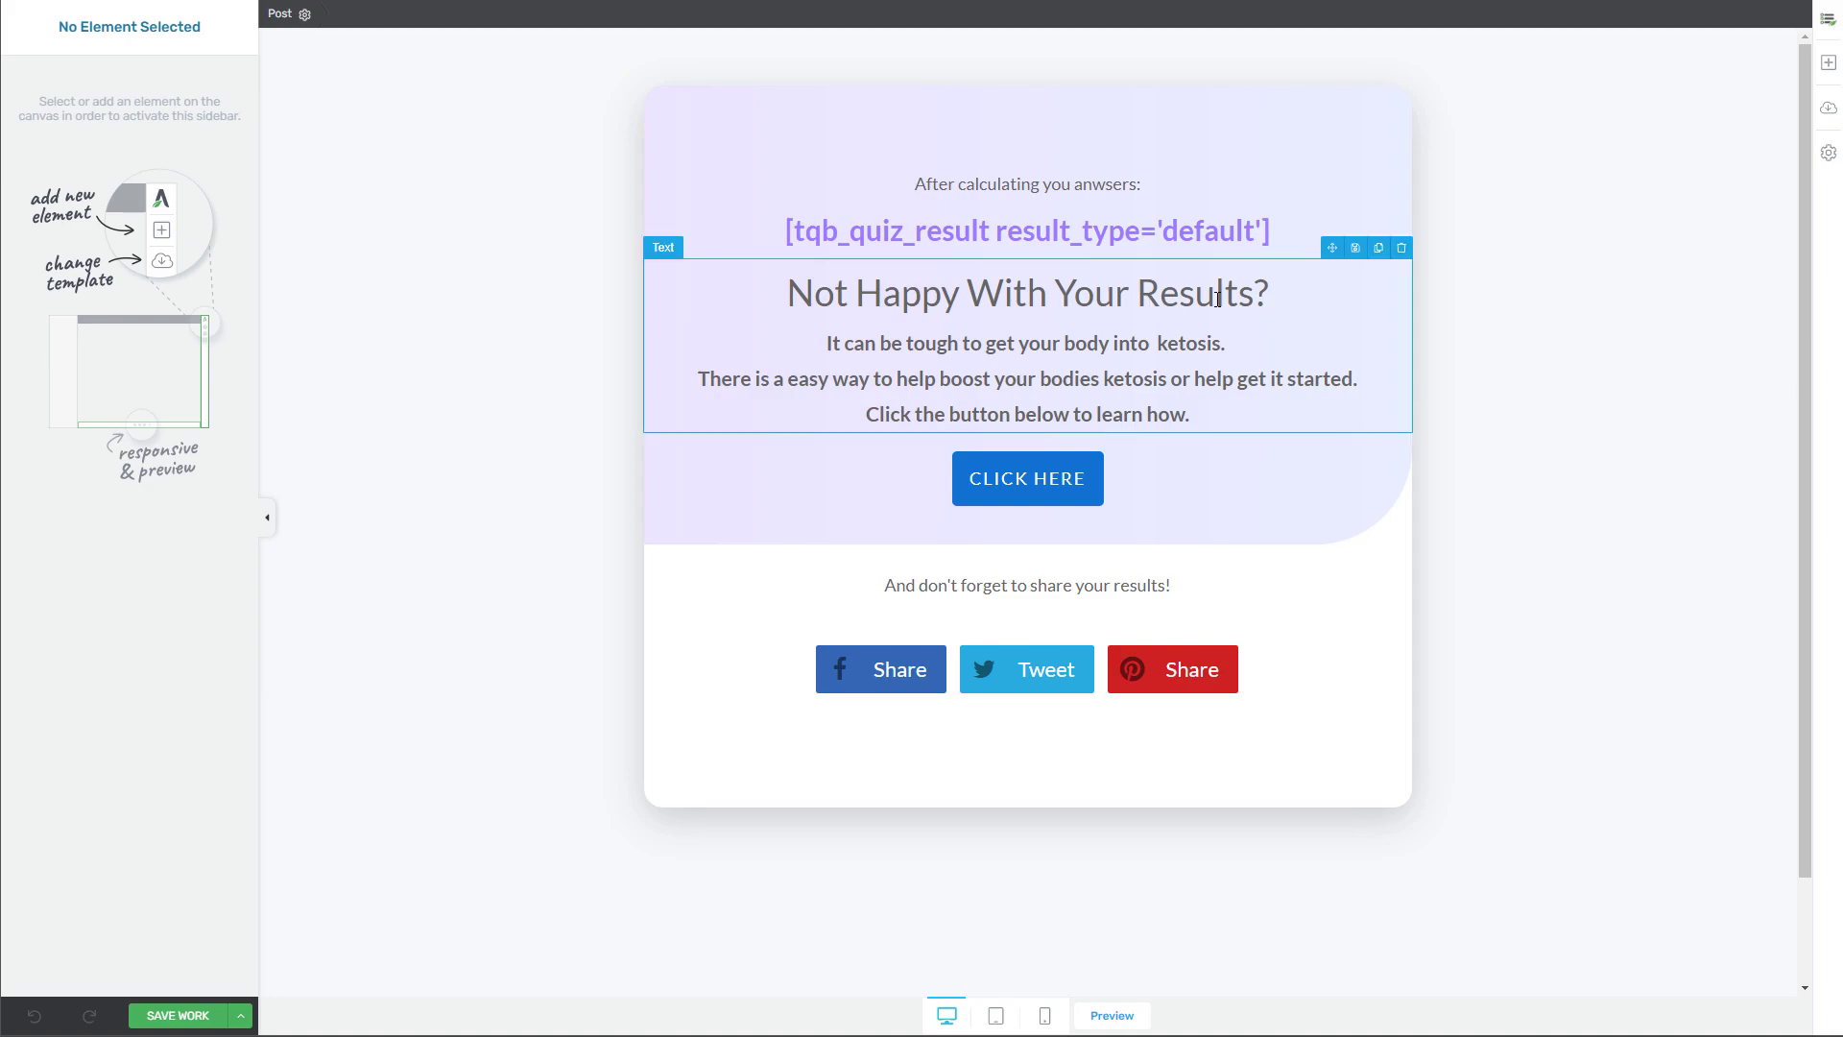
Check the font sizes of the "Not Happy With Your Results?" heading and the body text below it on the results page.
left_click(1825, 66)
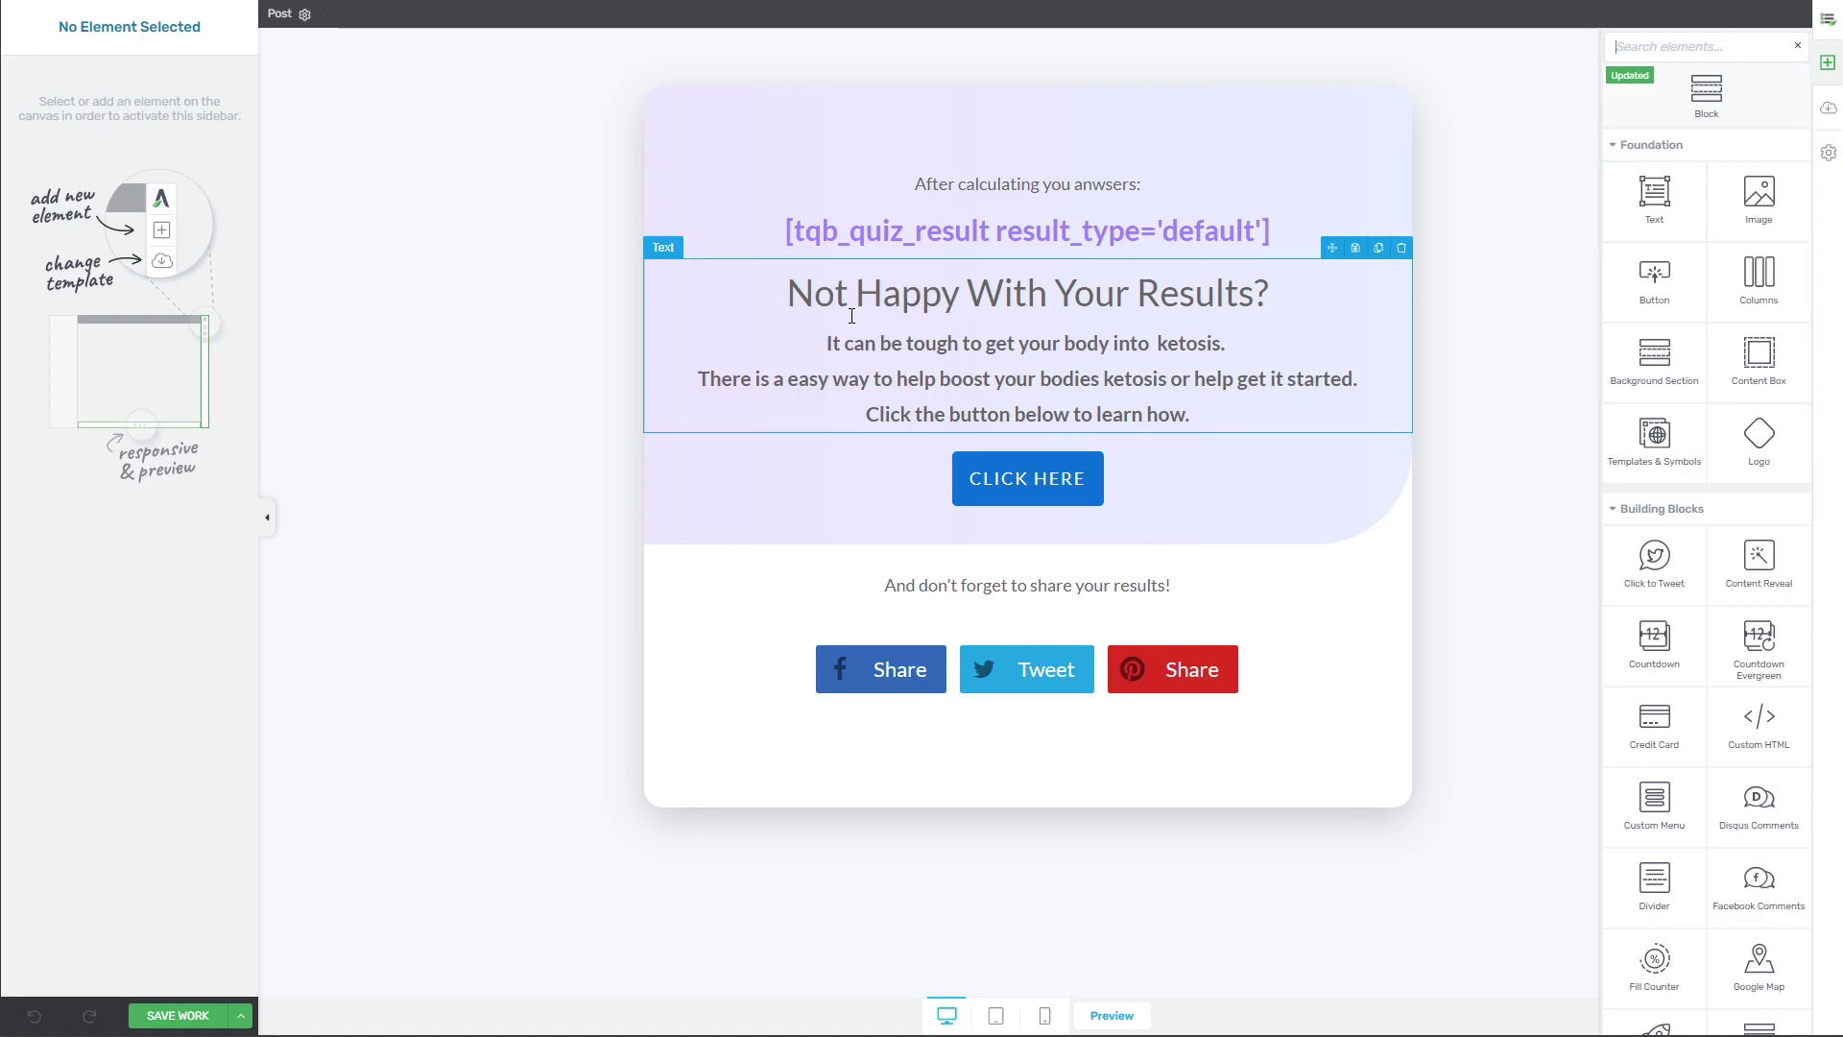
left_click(791, 295)
left_click_drag(791, 296, 1282, 295)
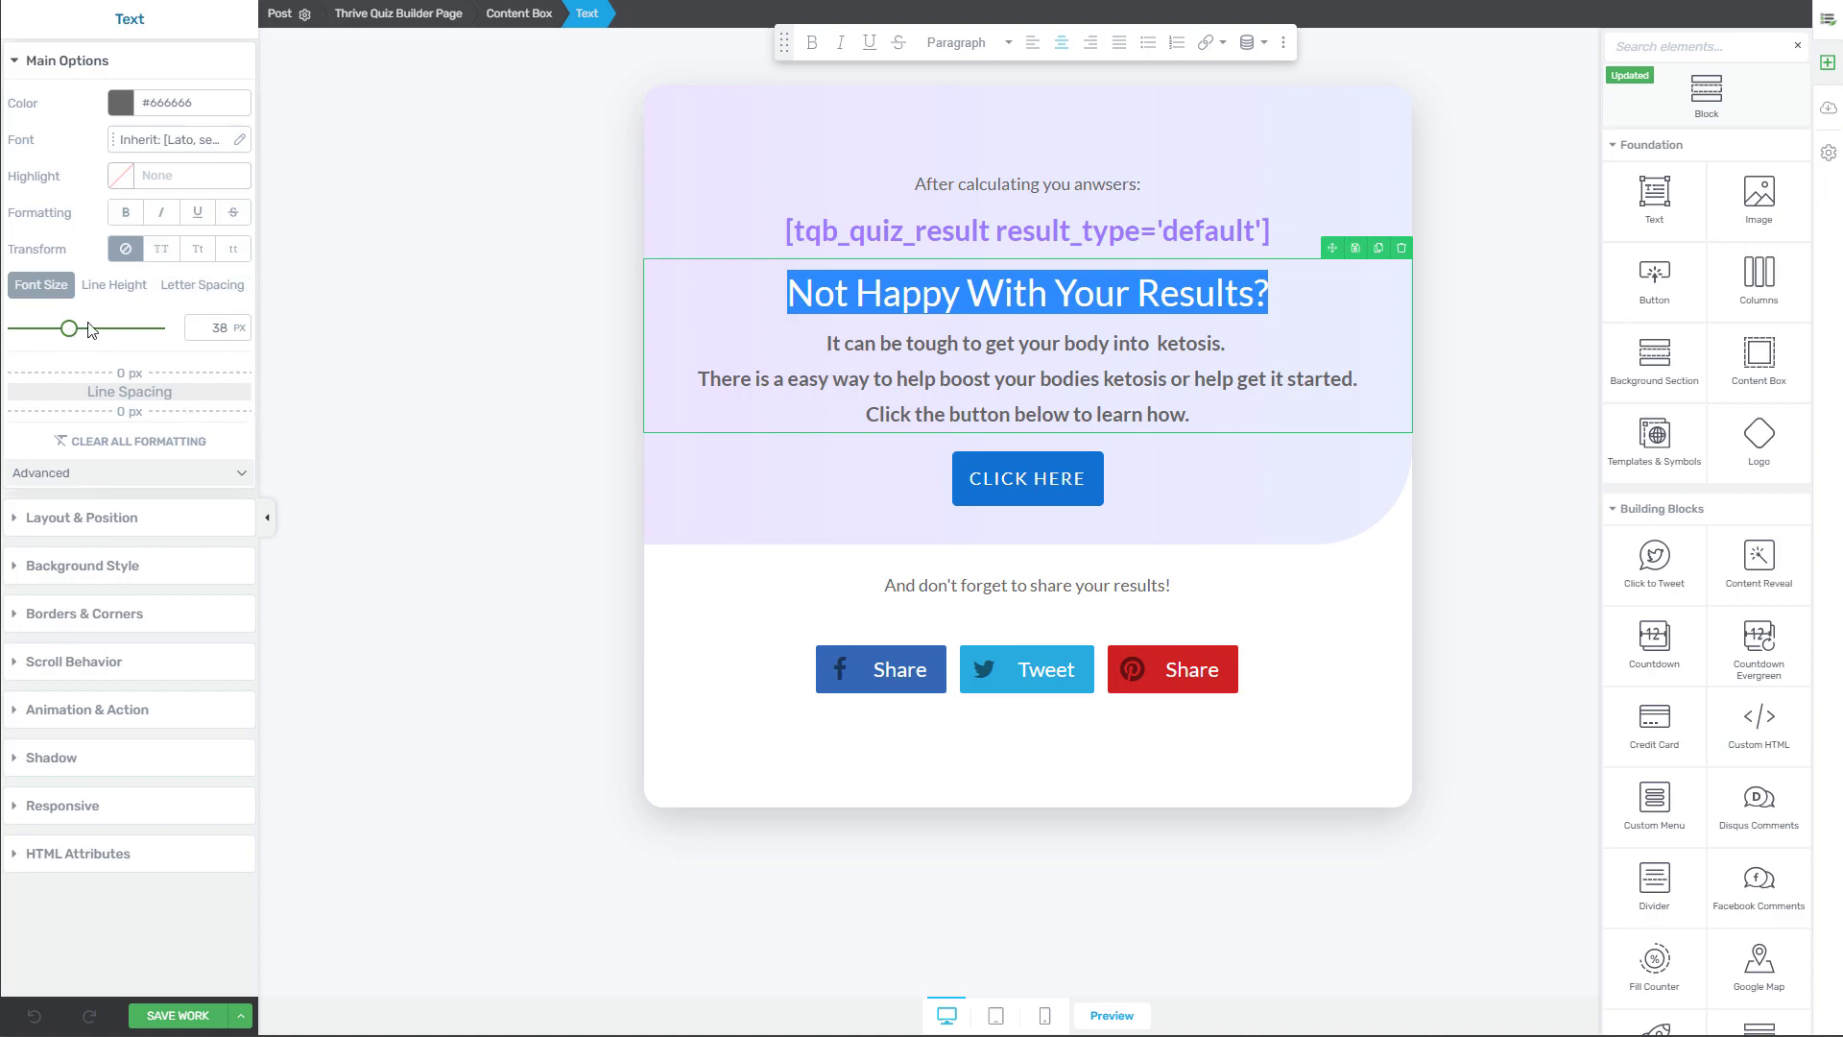
left_click_drag(71, 332, 68, 329)
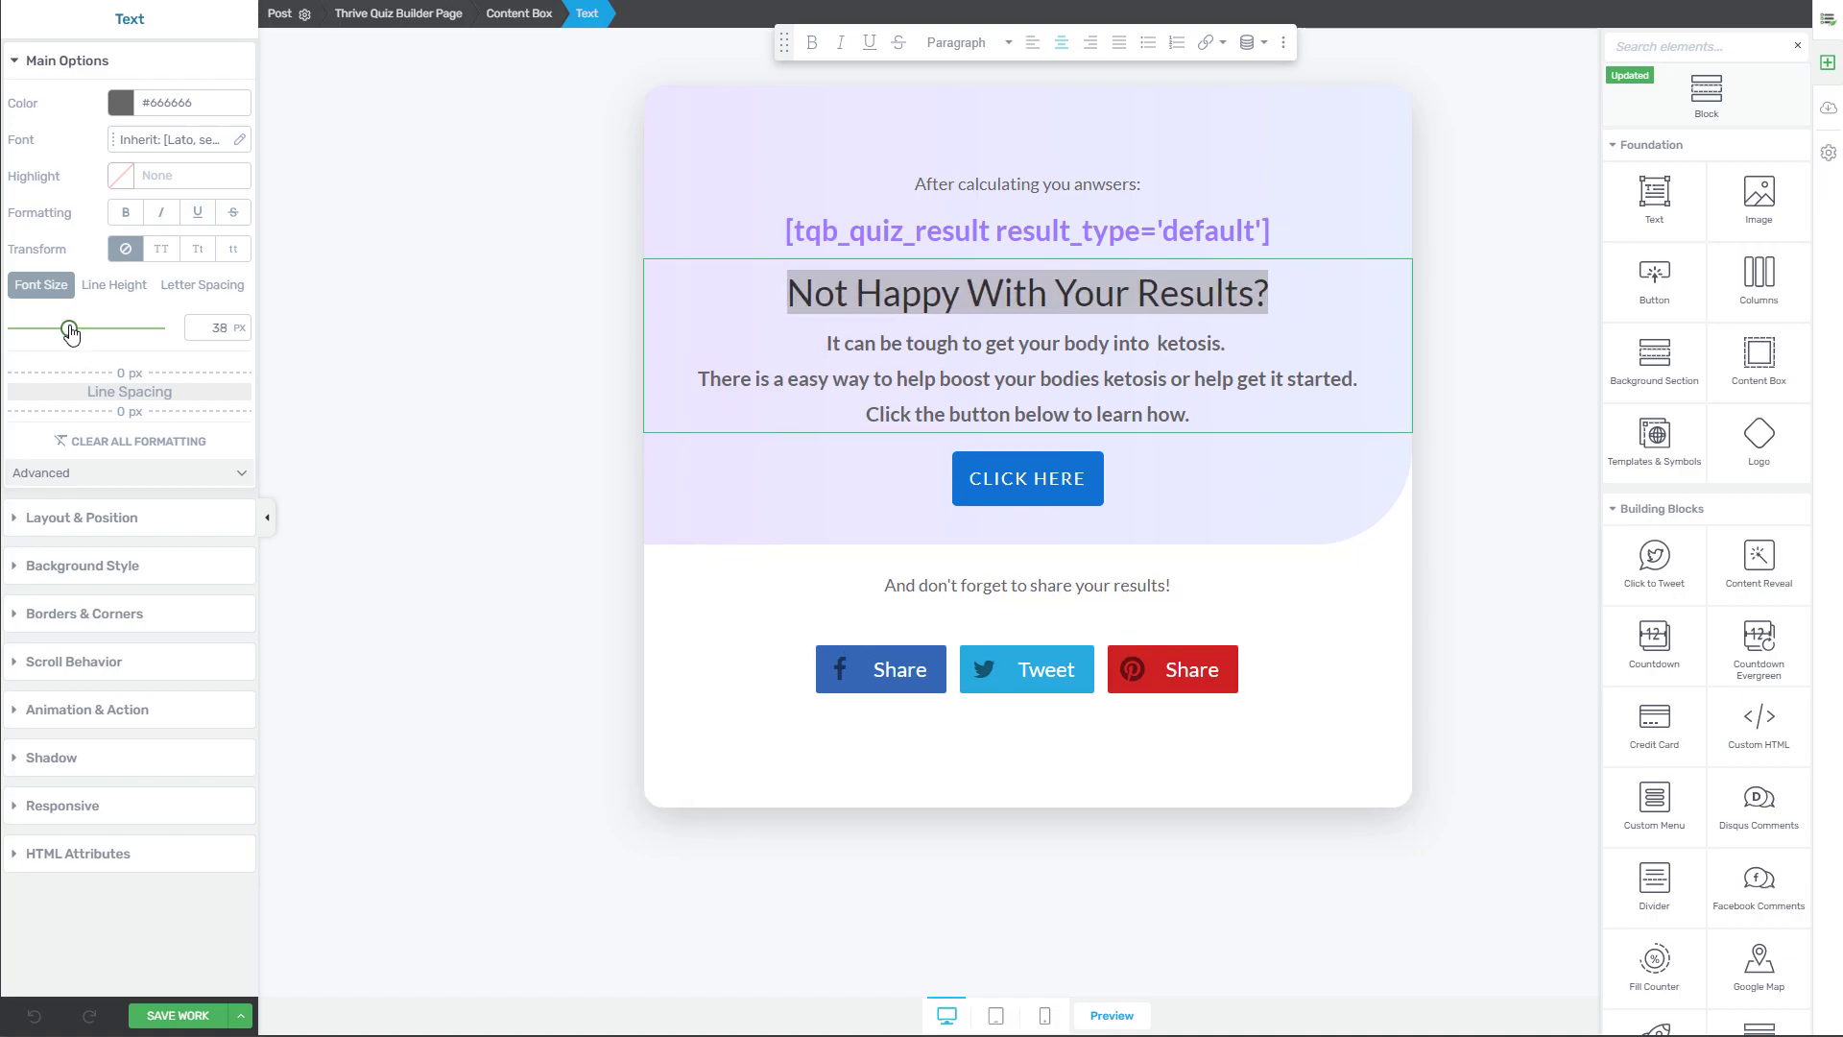
left_click(845, 343)
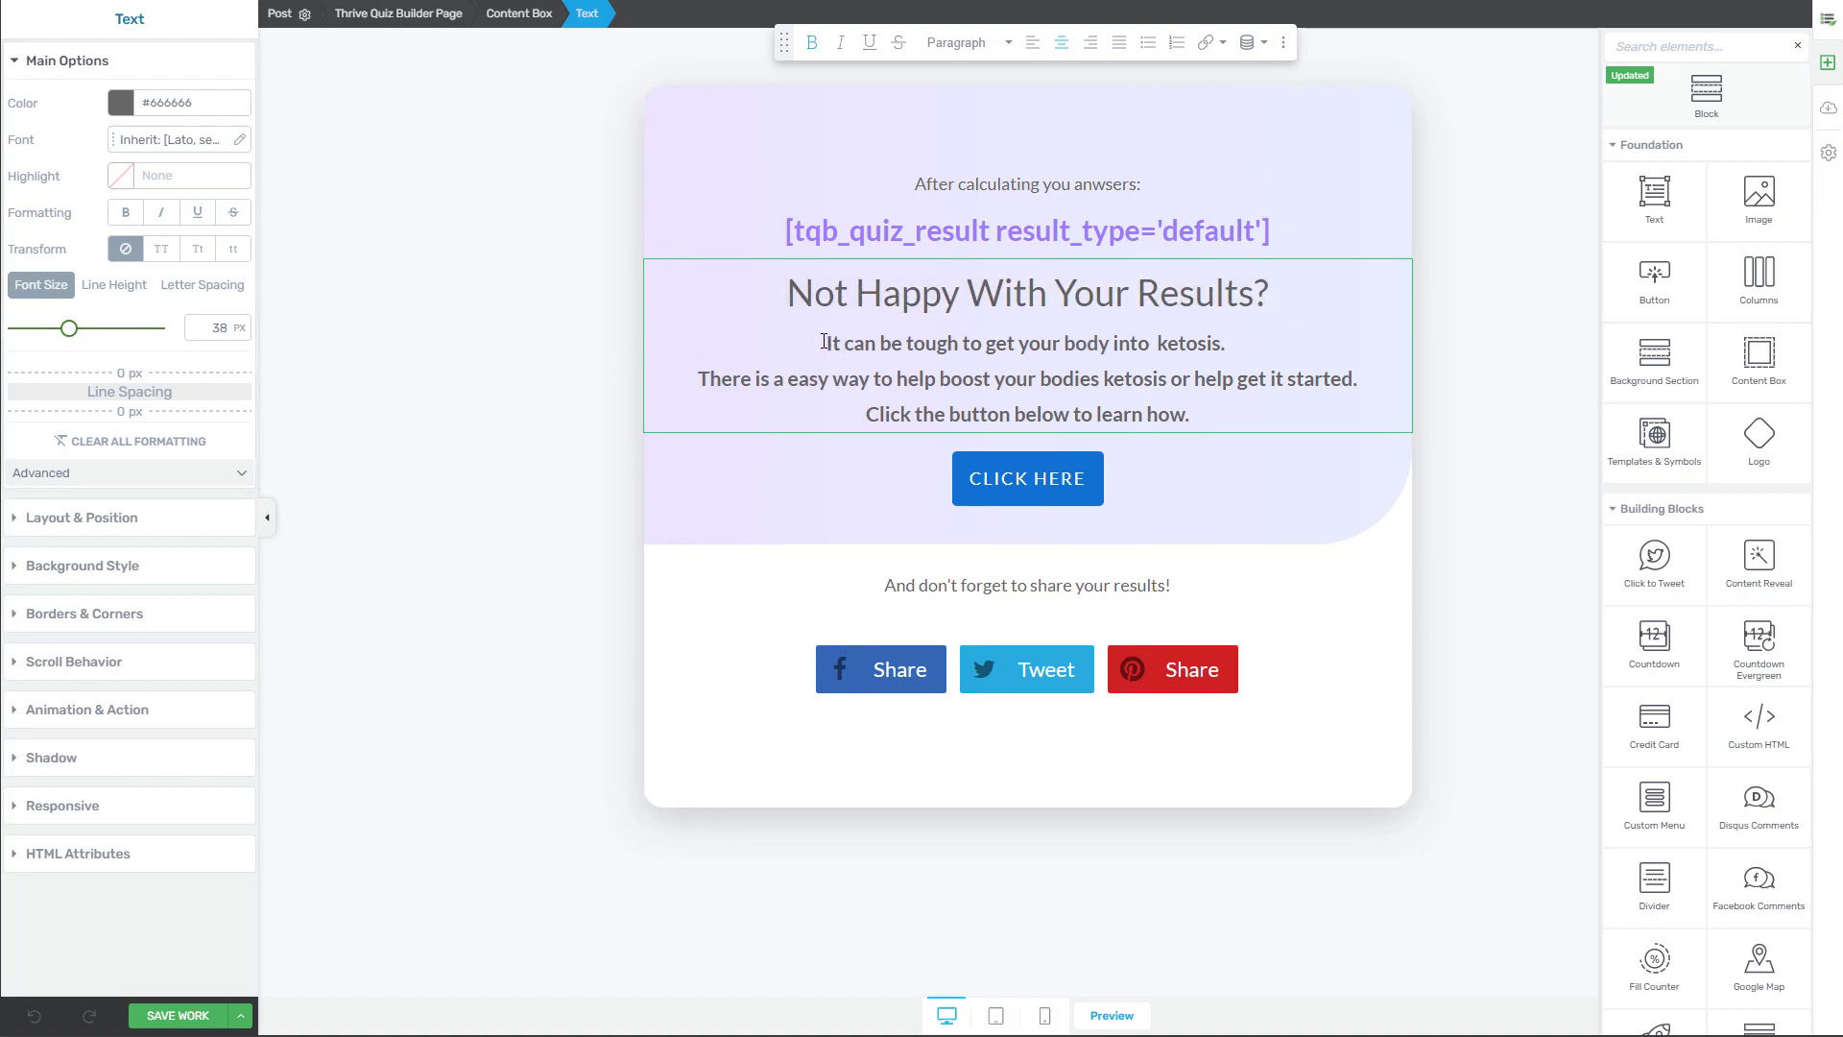
left_click_drag(823, 342, 1201, 410)
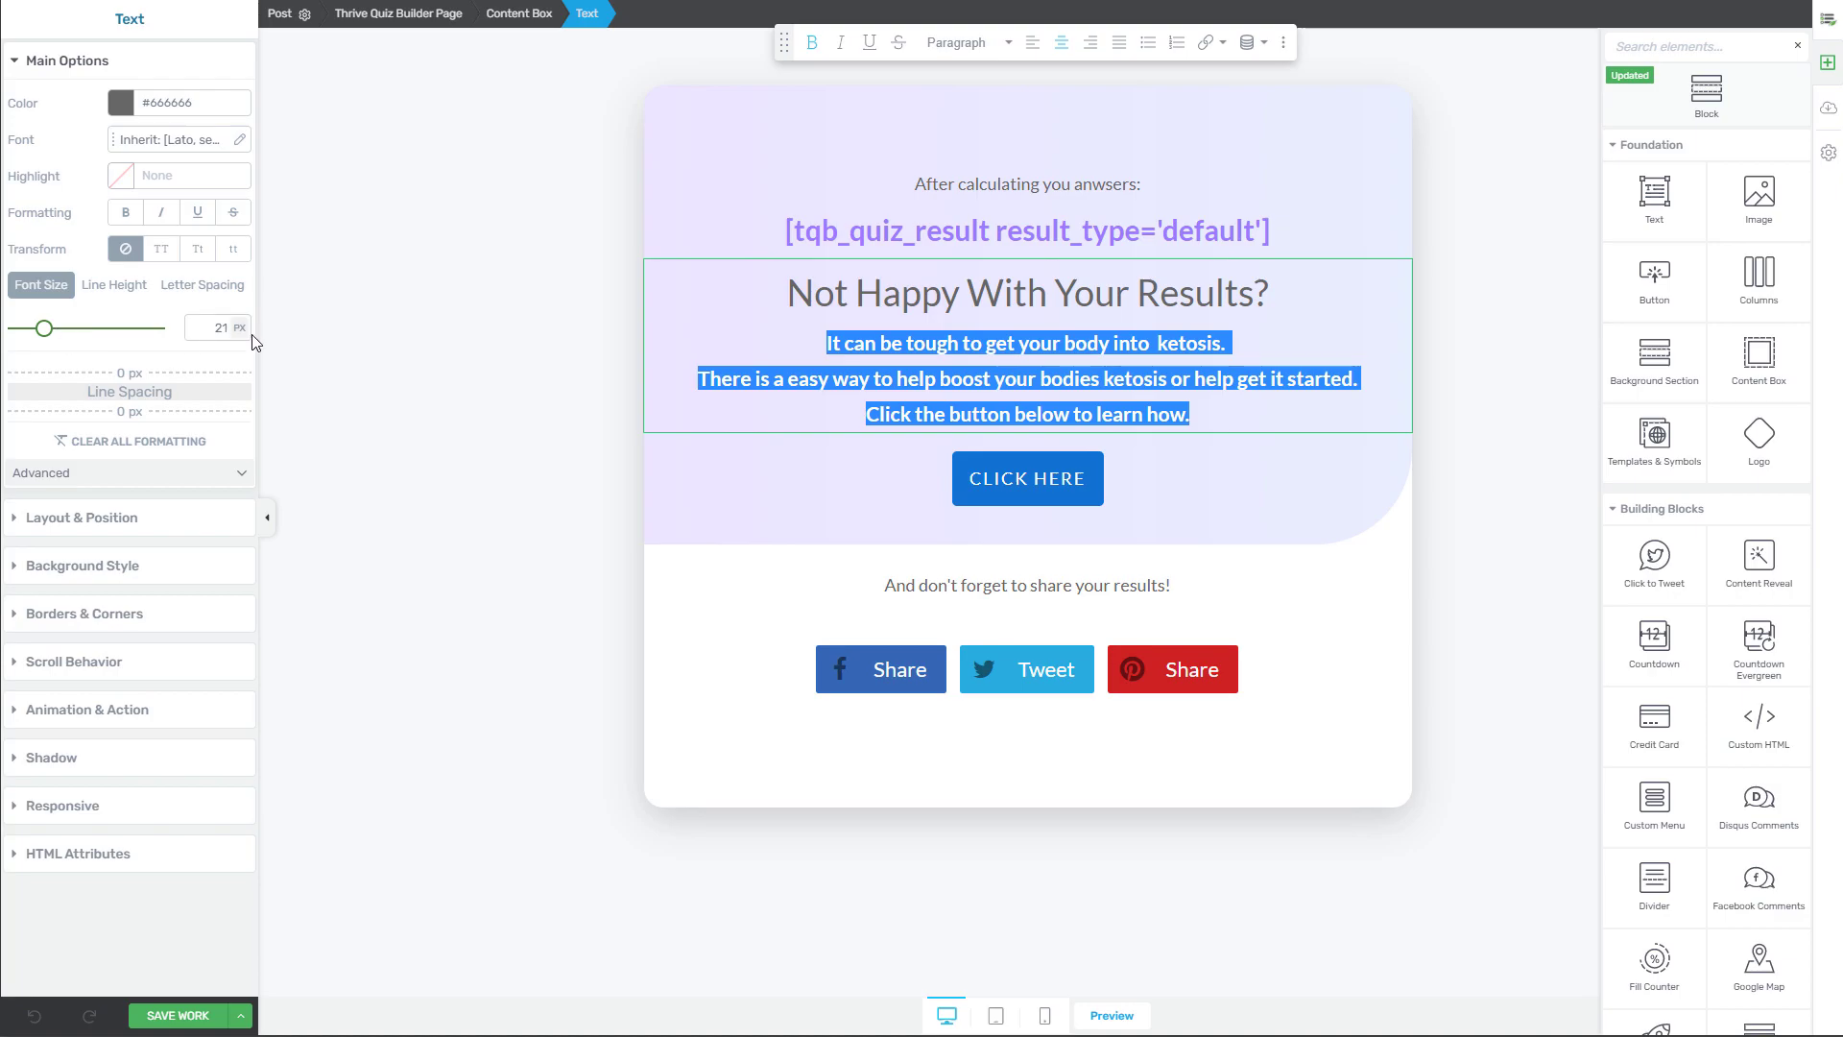
left_click(940, 379)
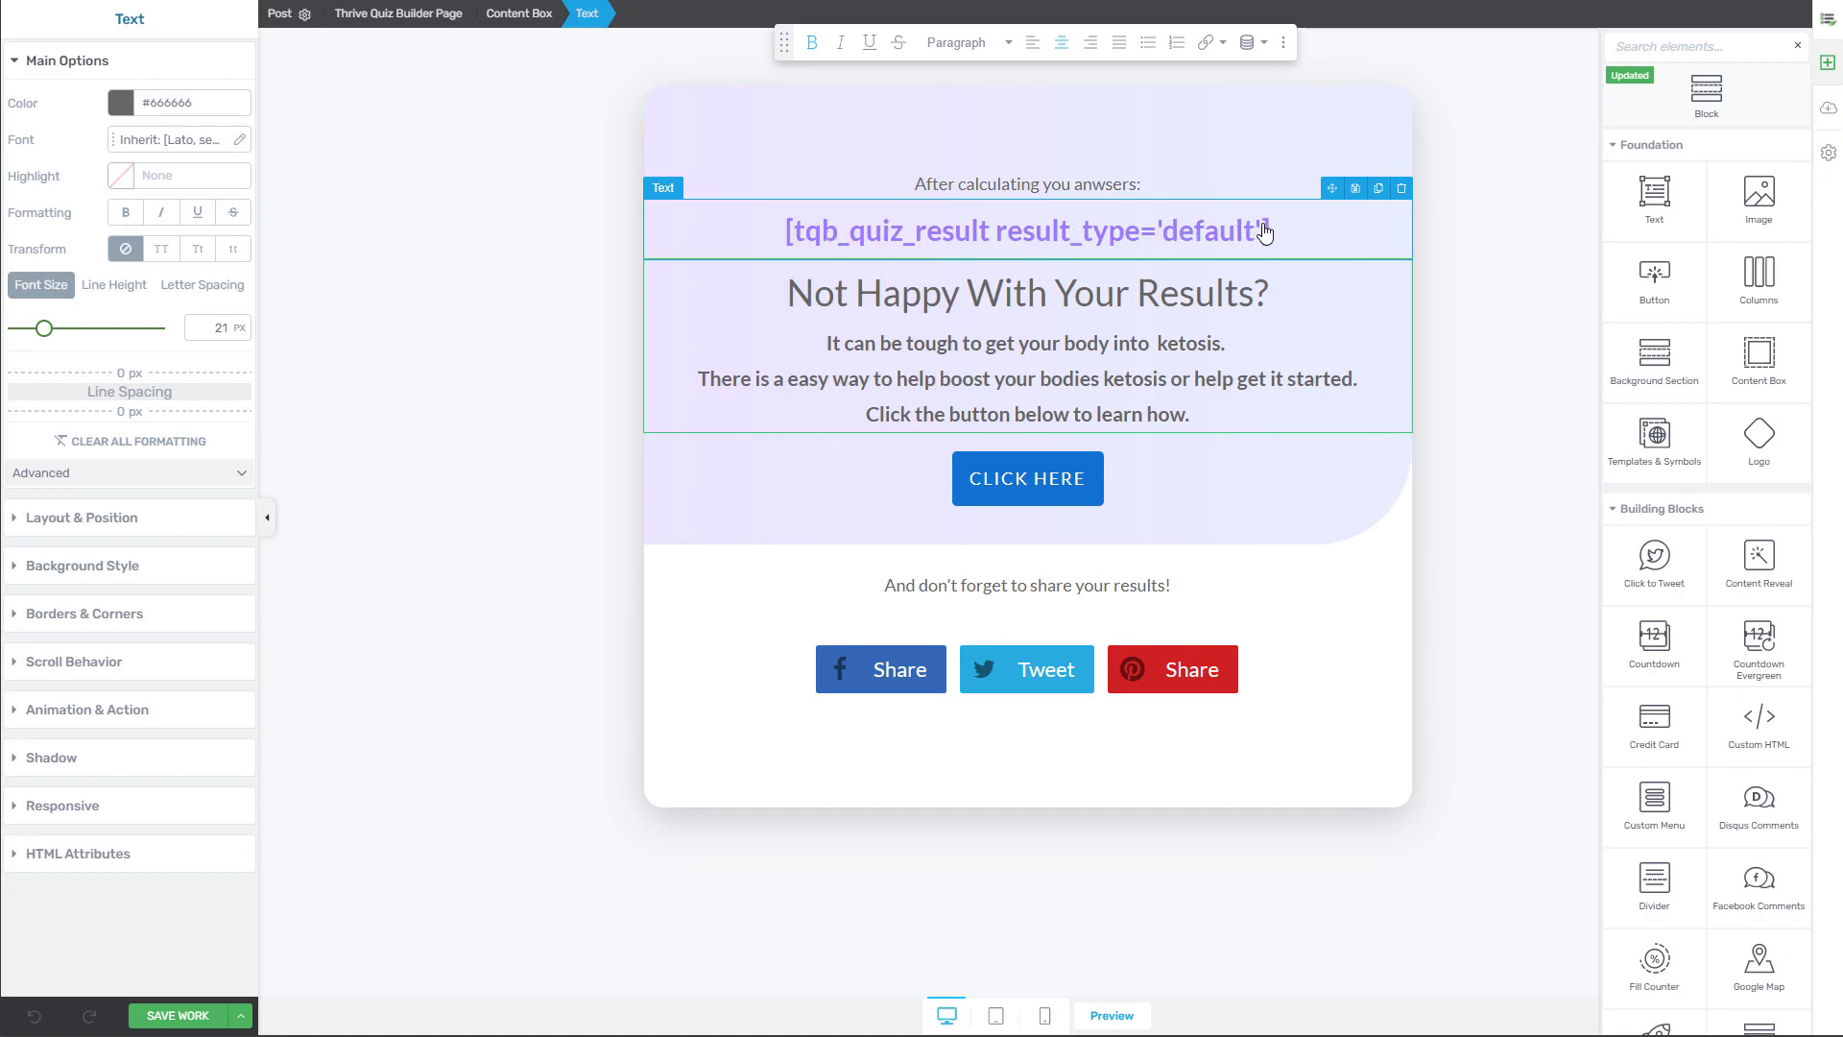
left_click_drag(789, 296, 1301, 411)
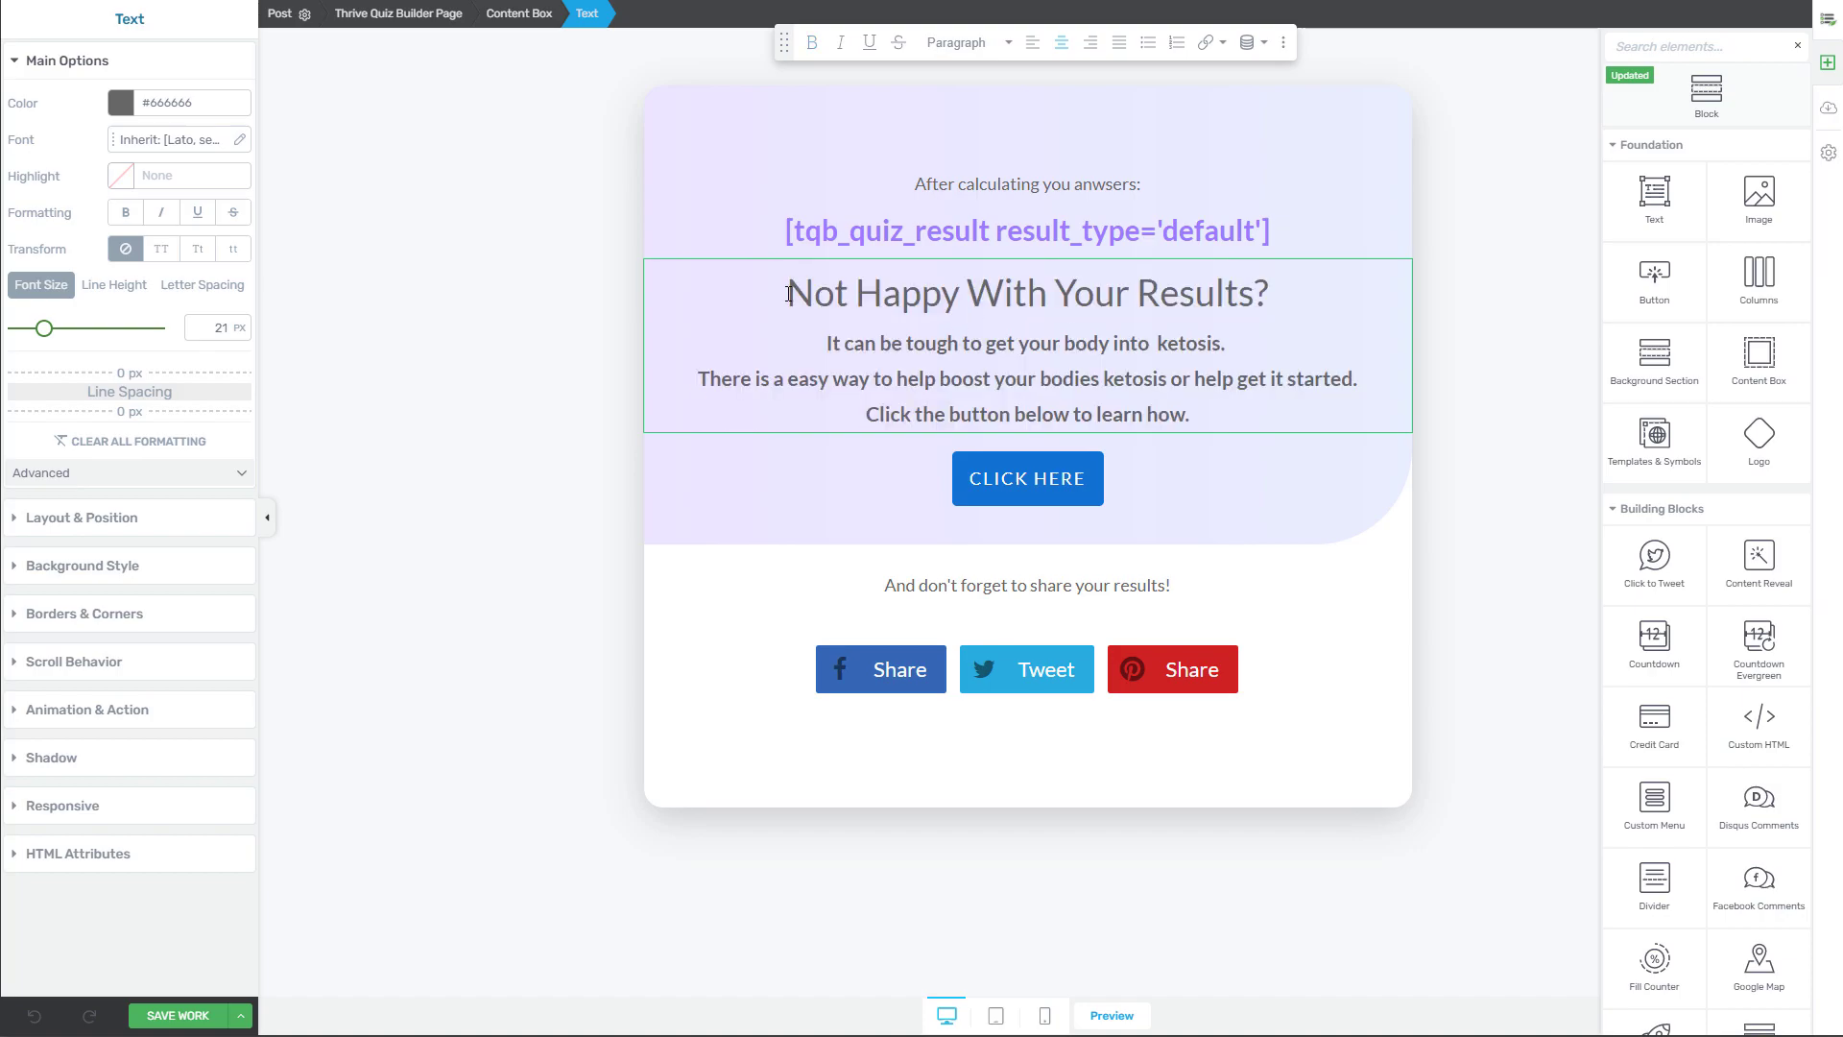
left_click_drag(814, 296, 1284, 410)
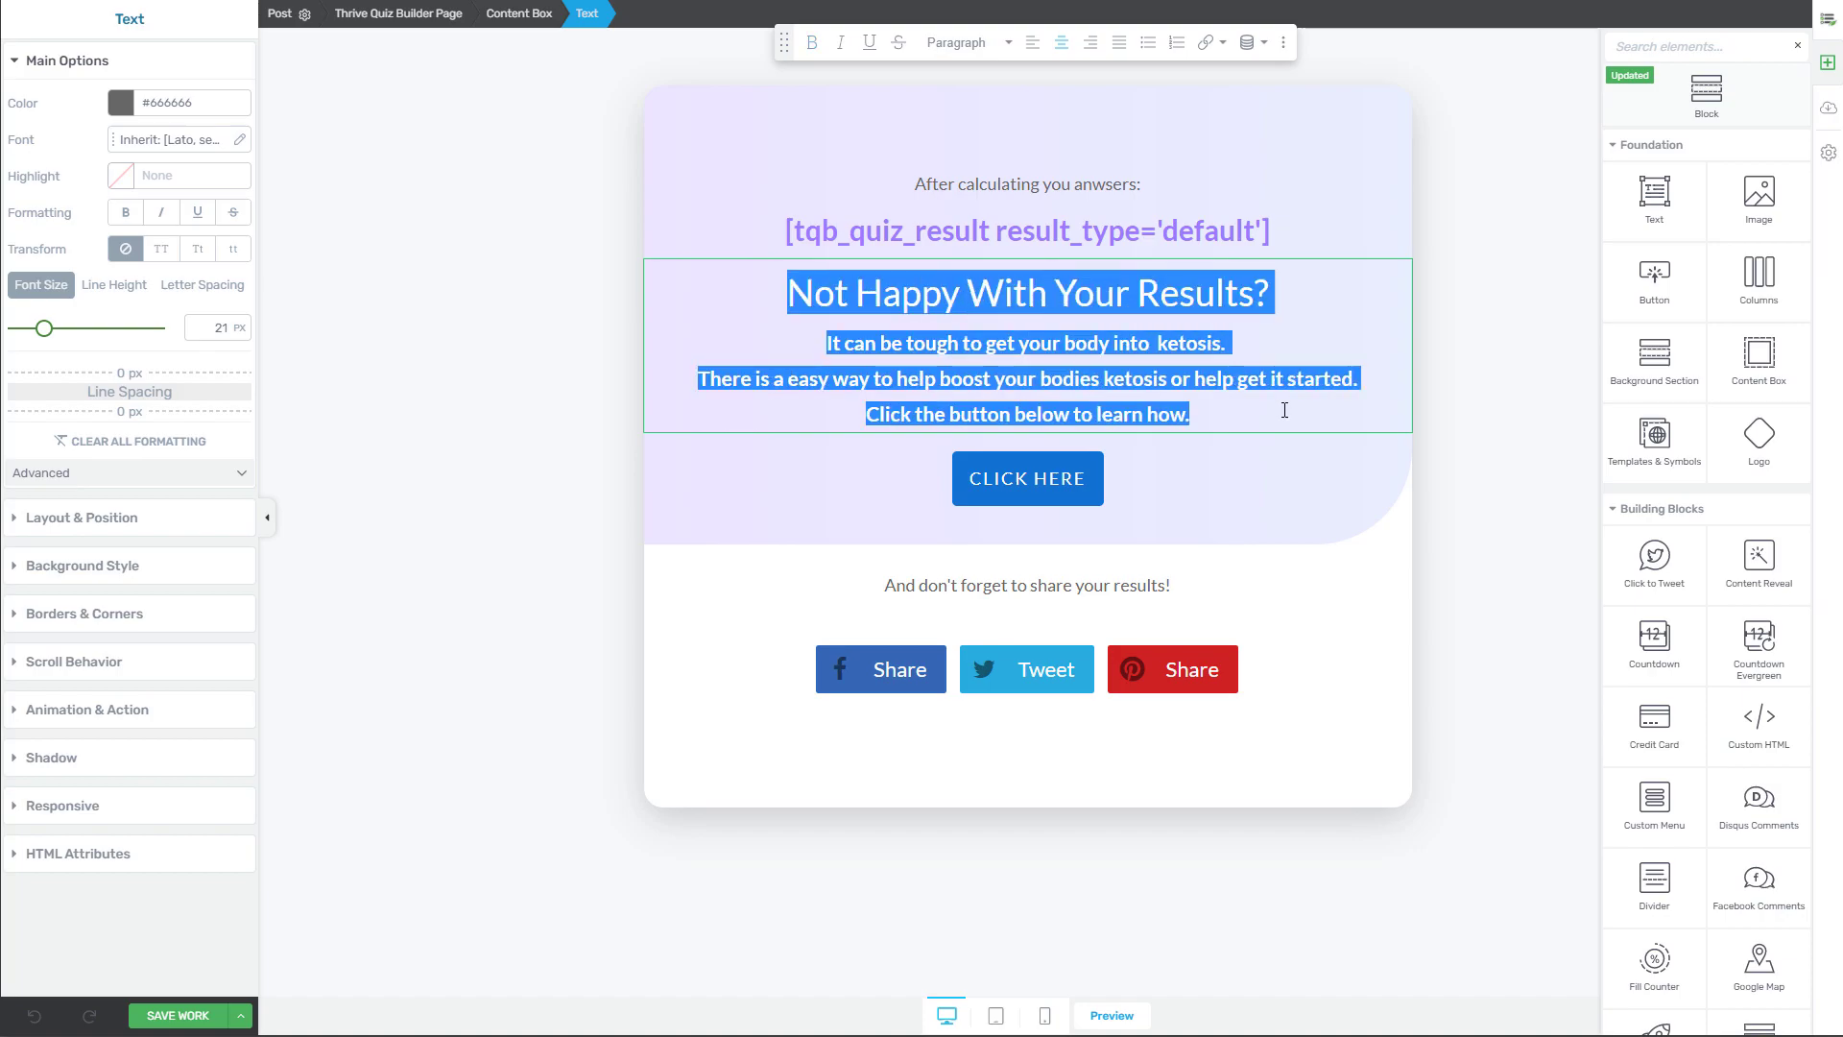
left_click(1035, 300)
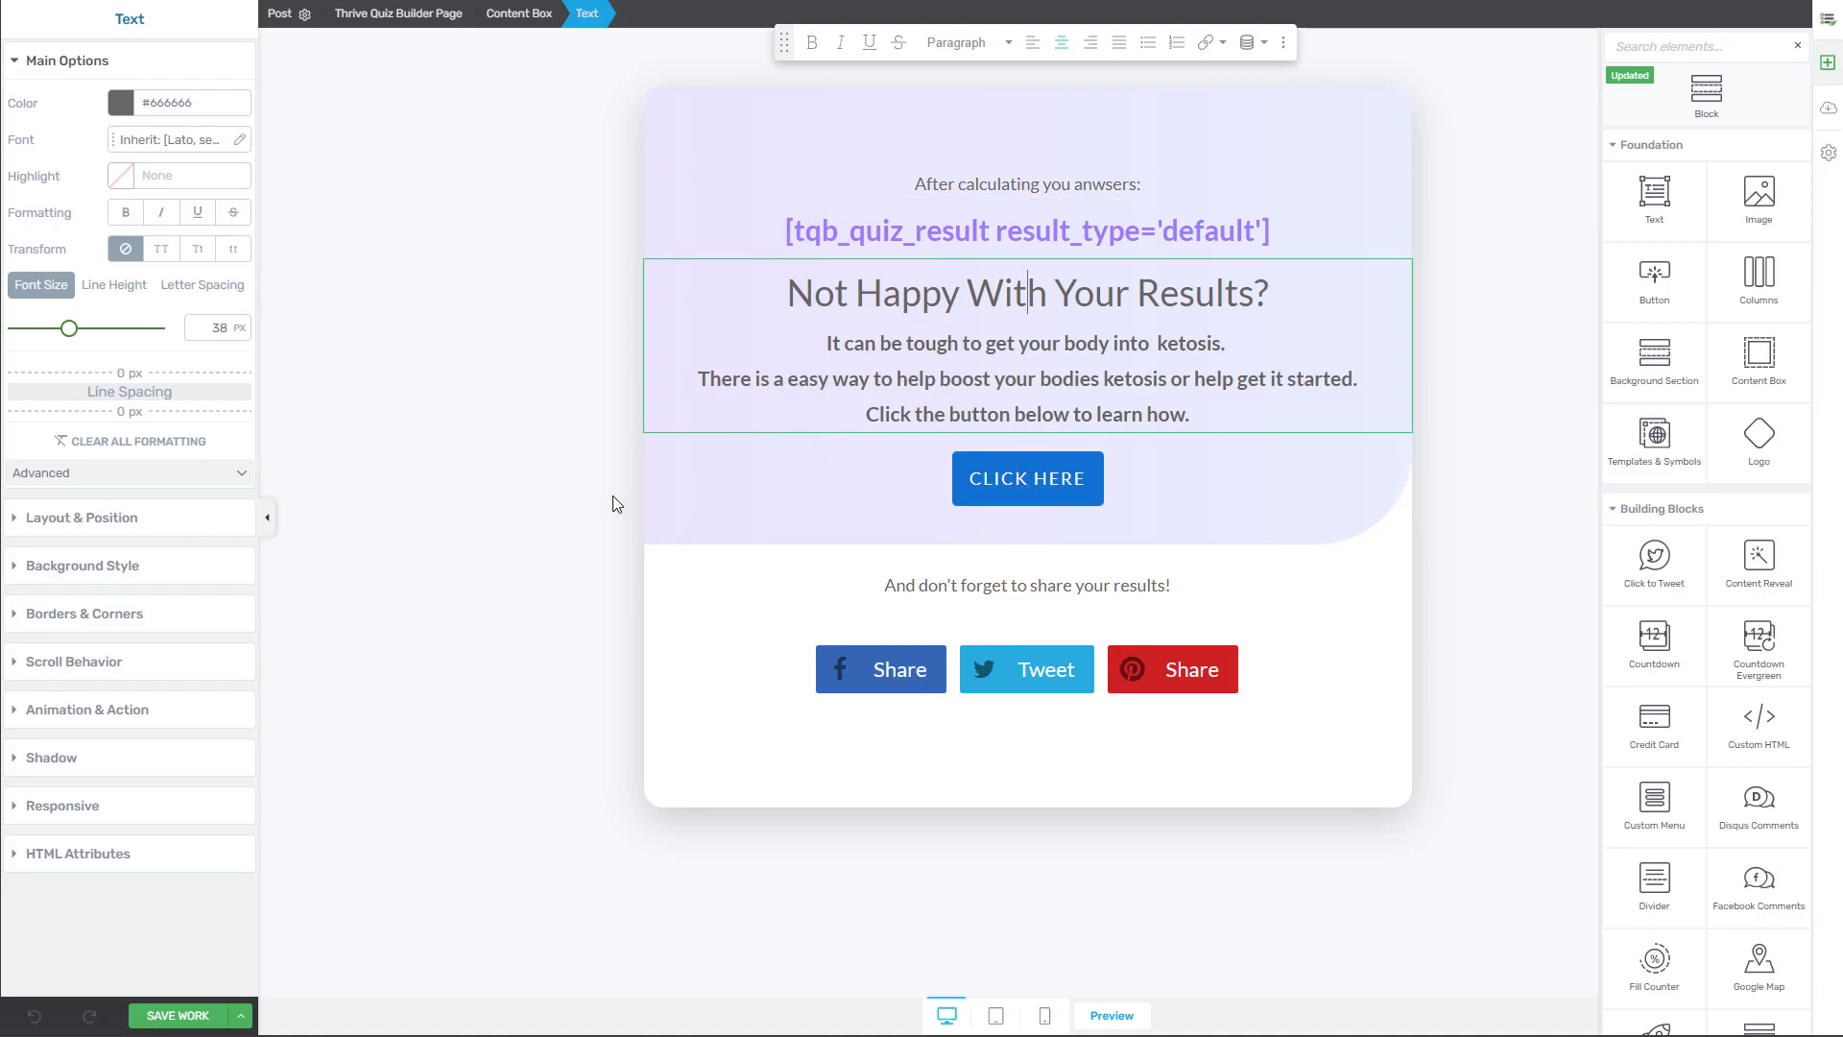
left_click(1026, 293)
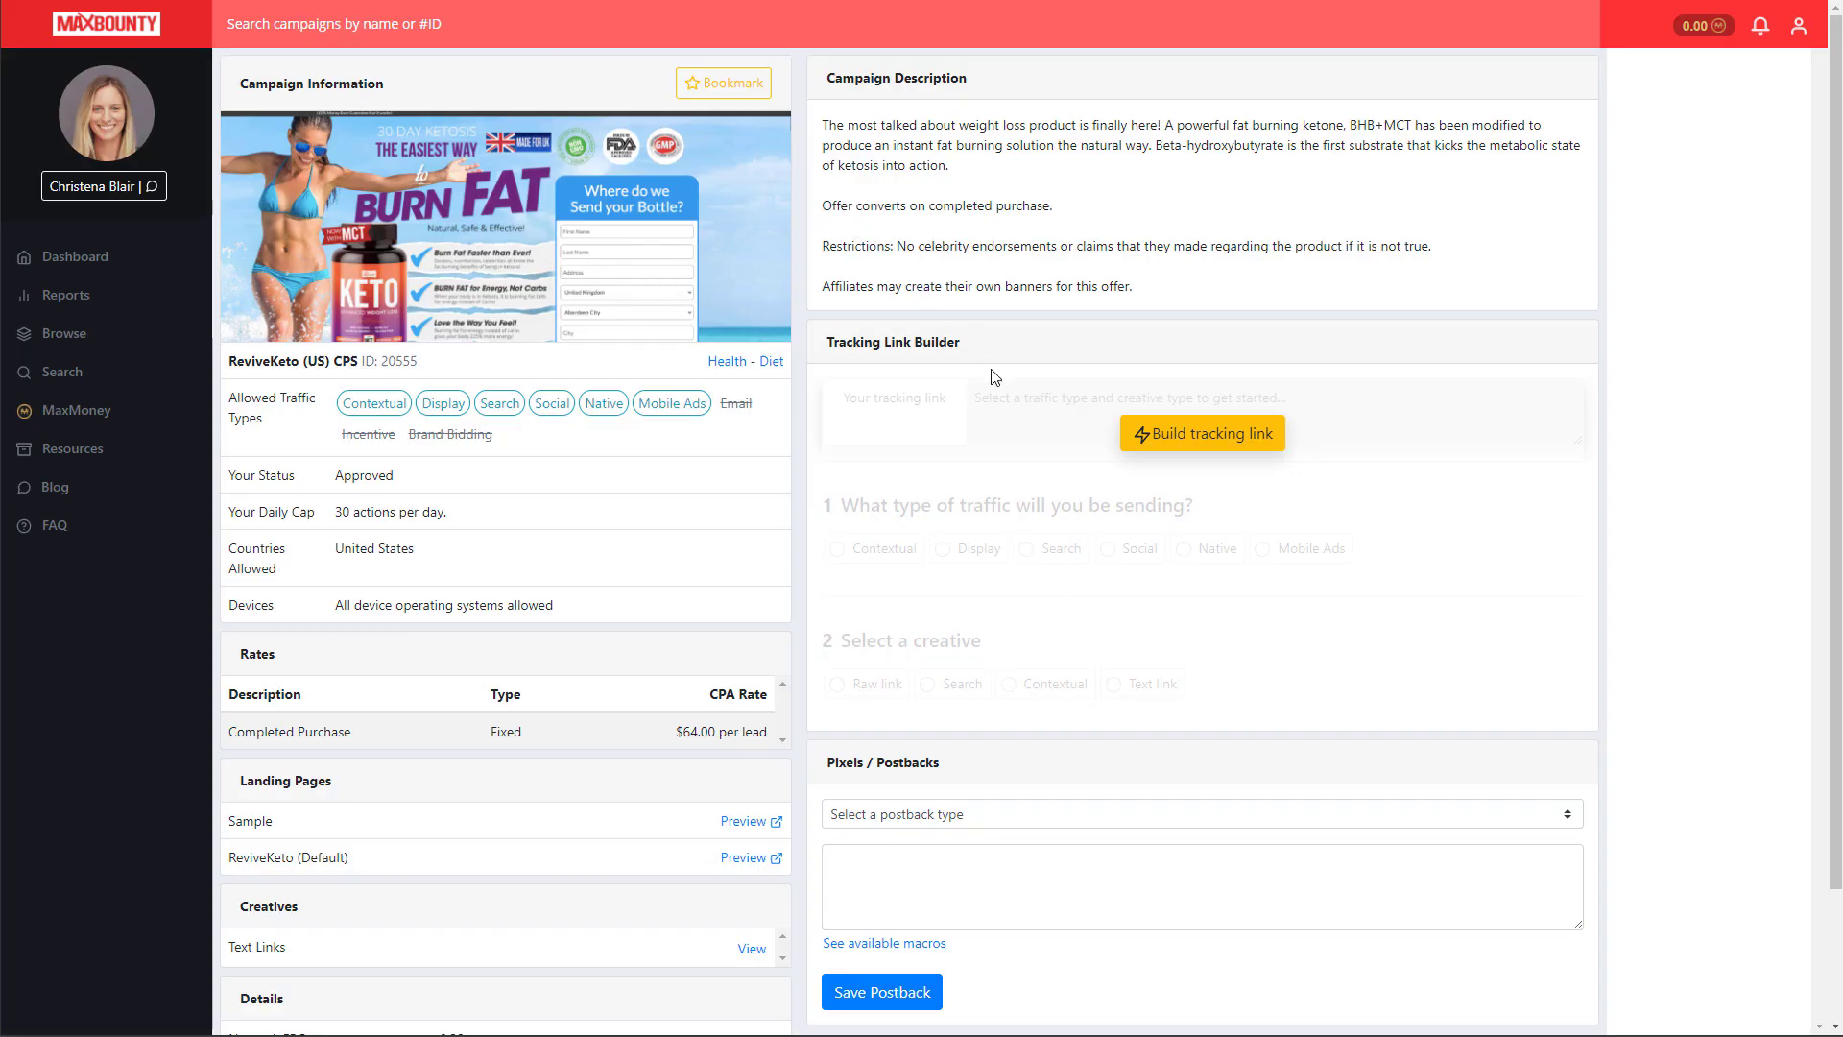
In MaxBounty, build a ReviveKeto tracking link with Contextual traffic and the Raw link creative.
left_click(1144, 434)
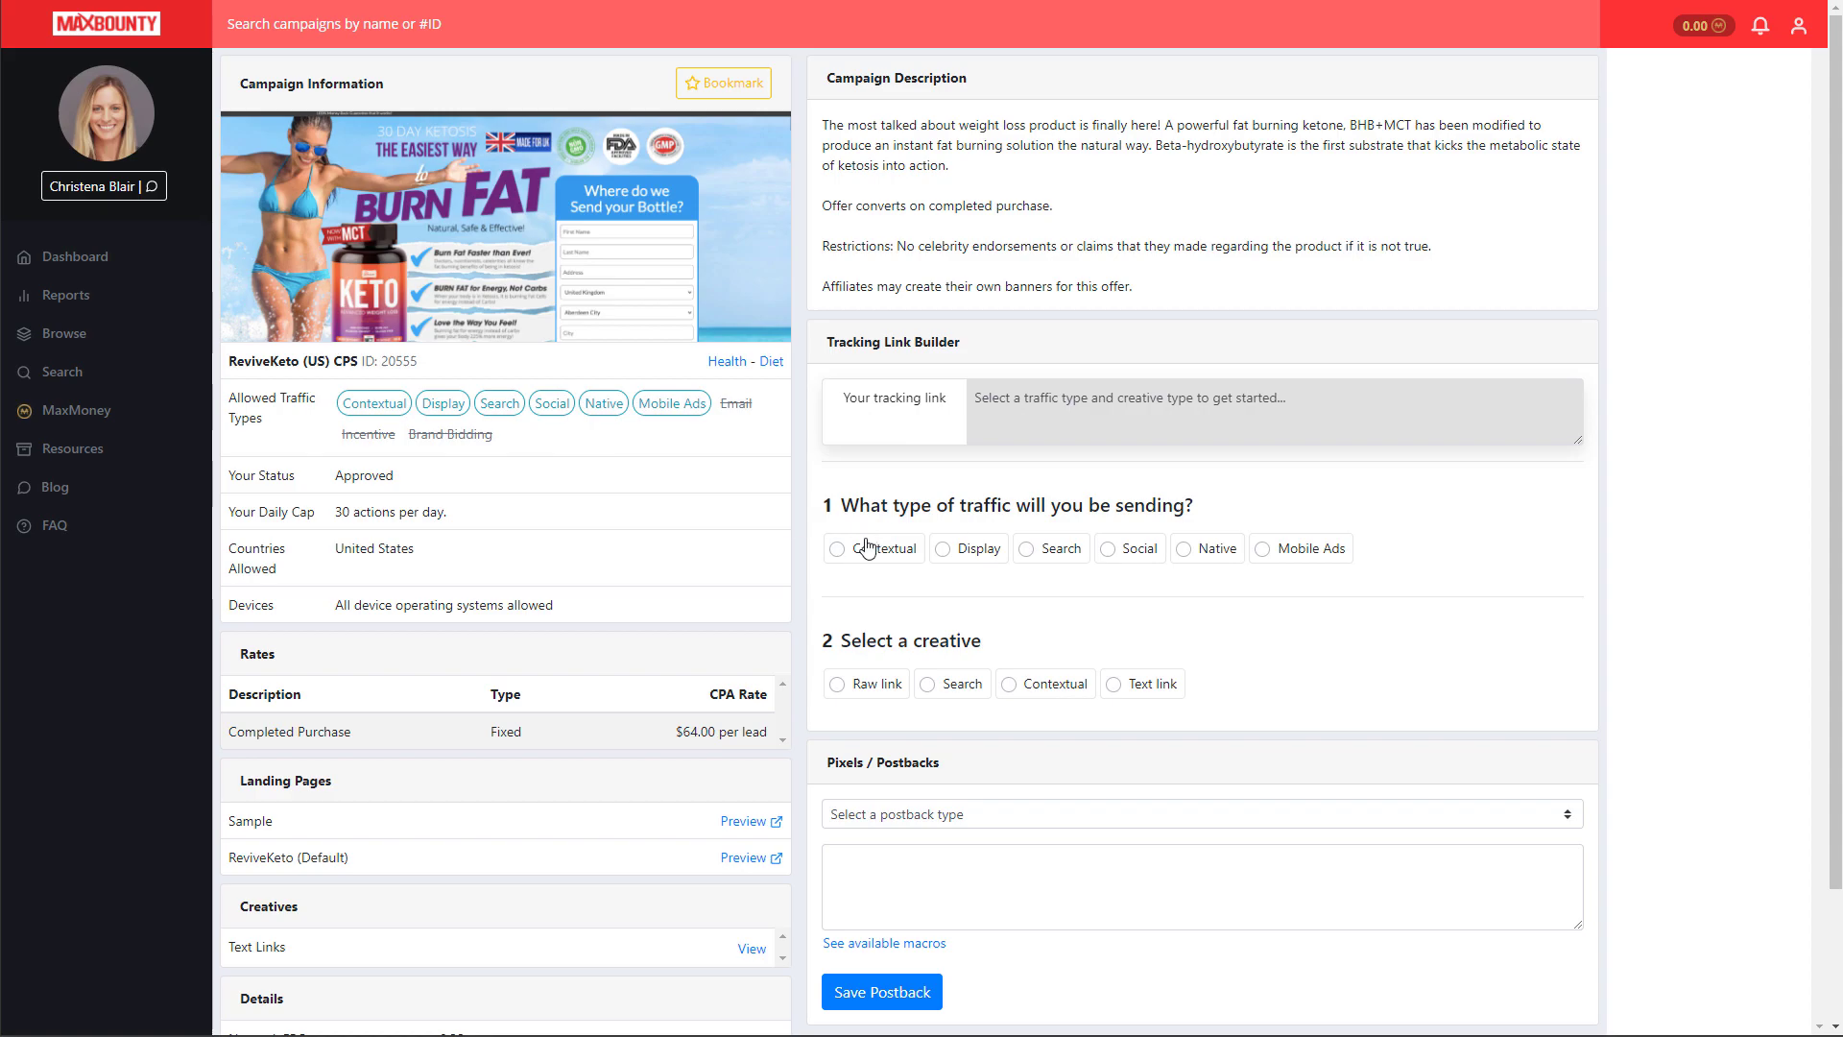
left_click(869, 546)
left_click(841, 689)
scroll(1060, 831, "down", 2)
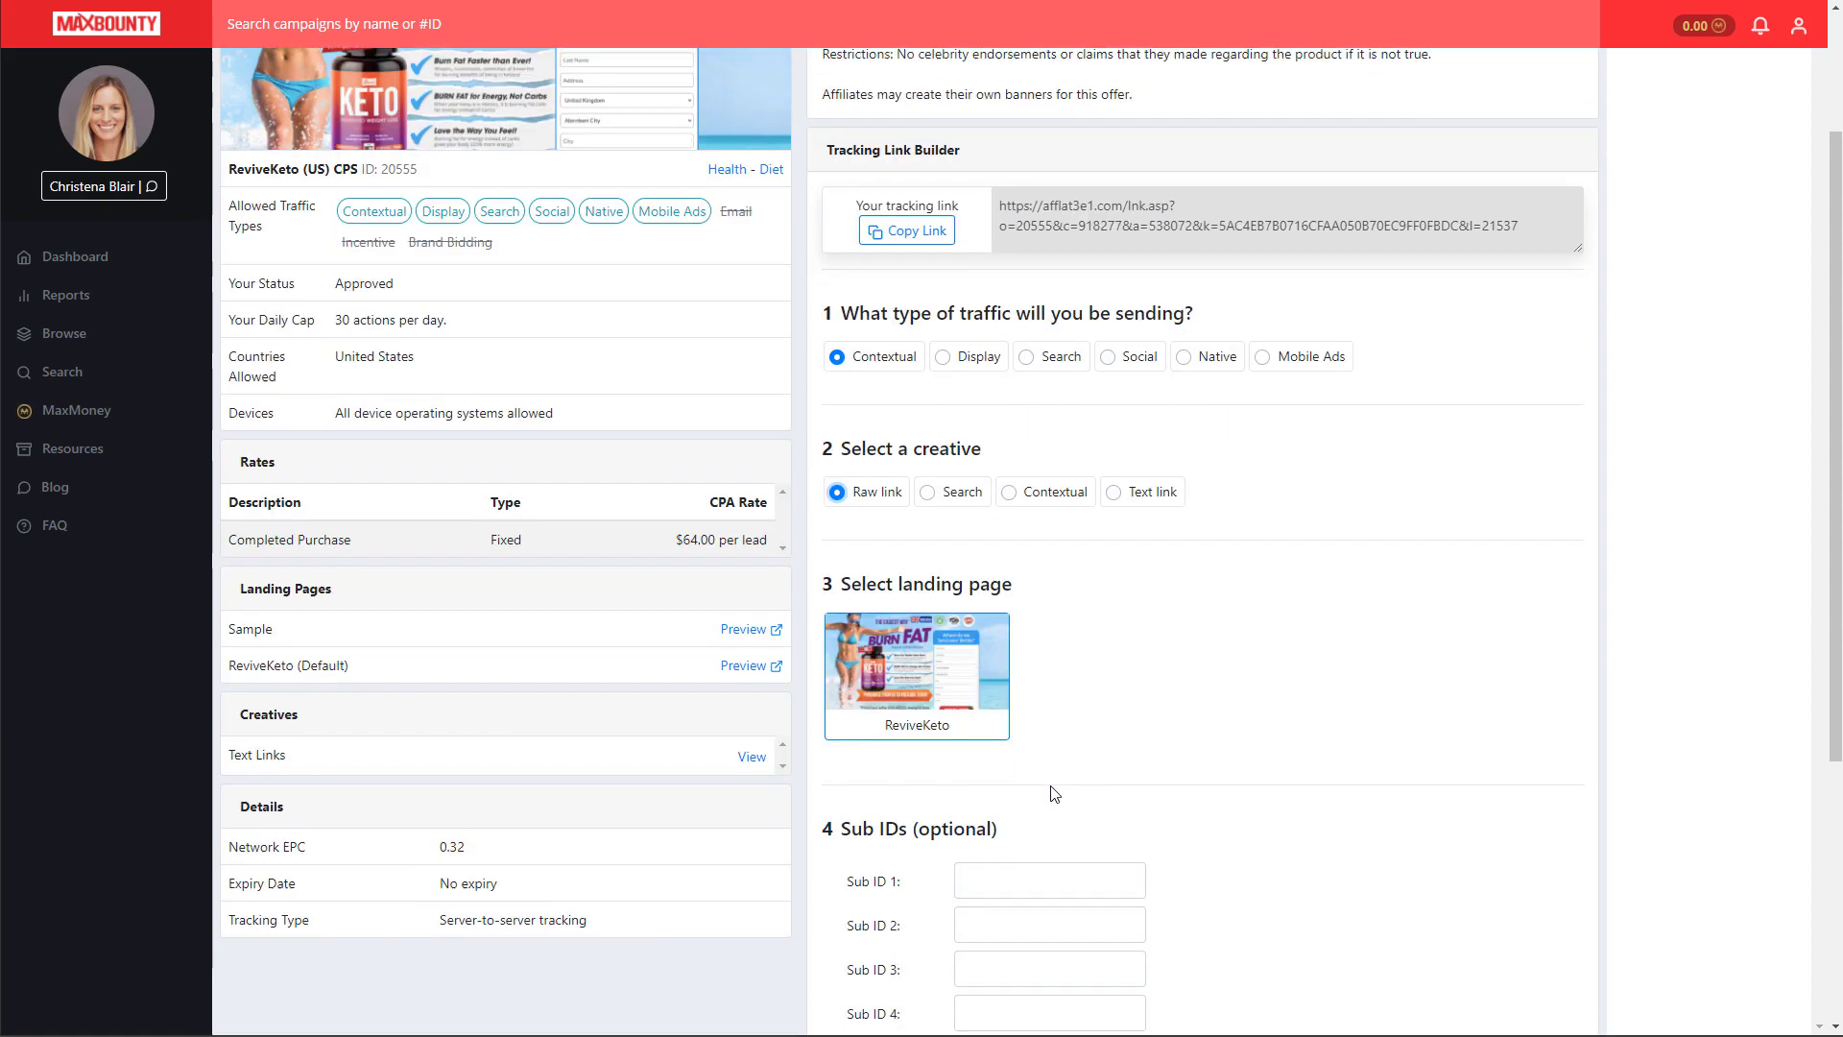
scroll(1045, 637, "down", 3)
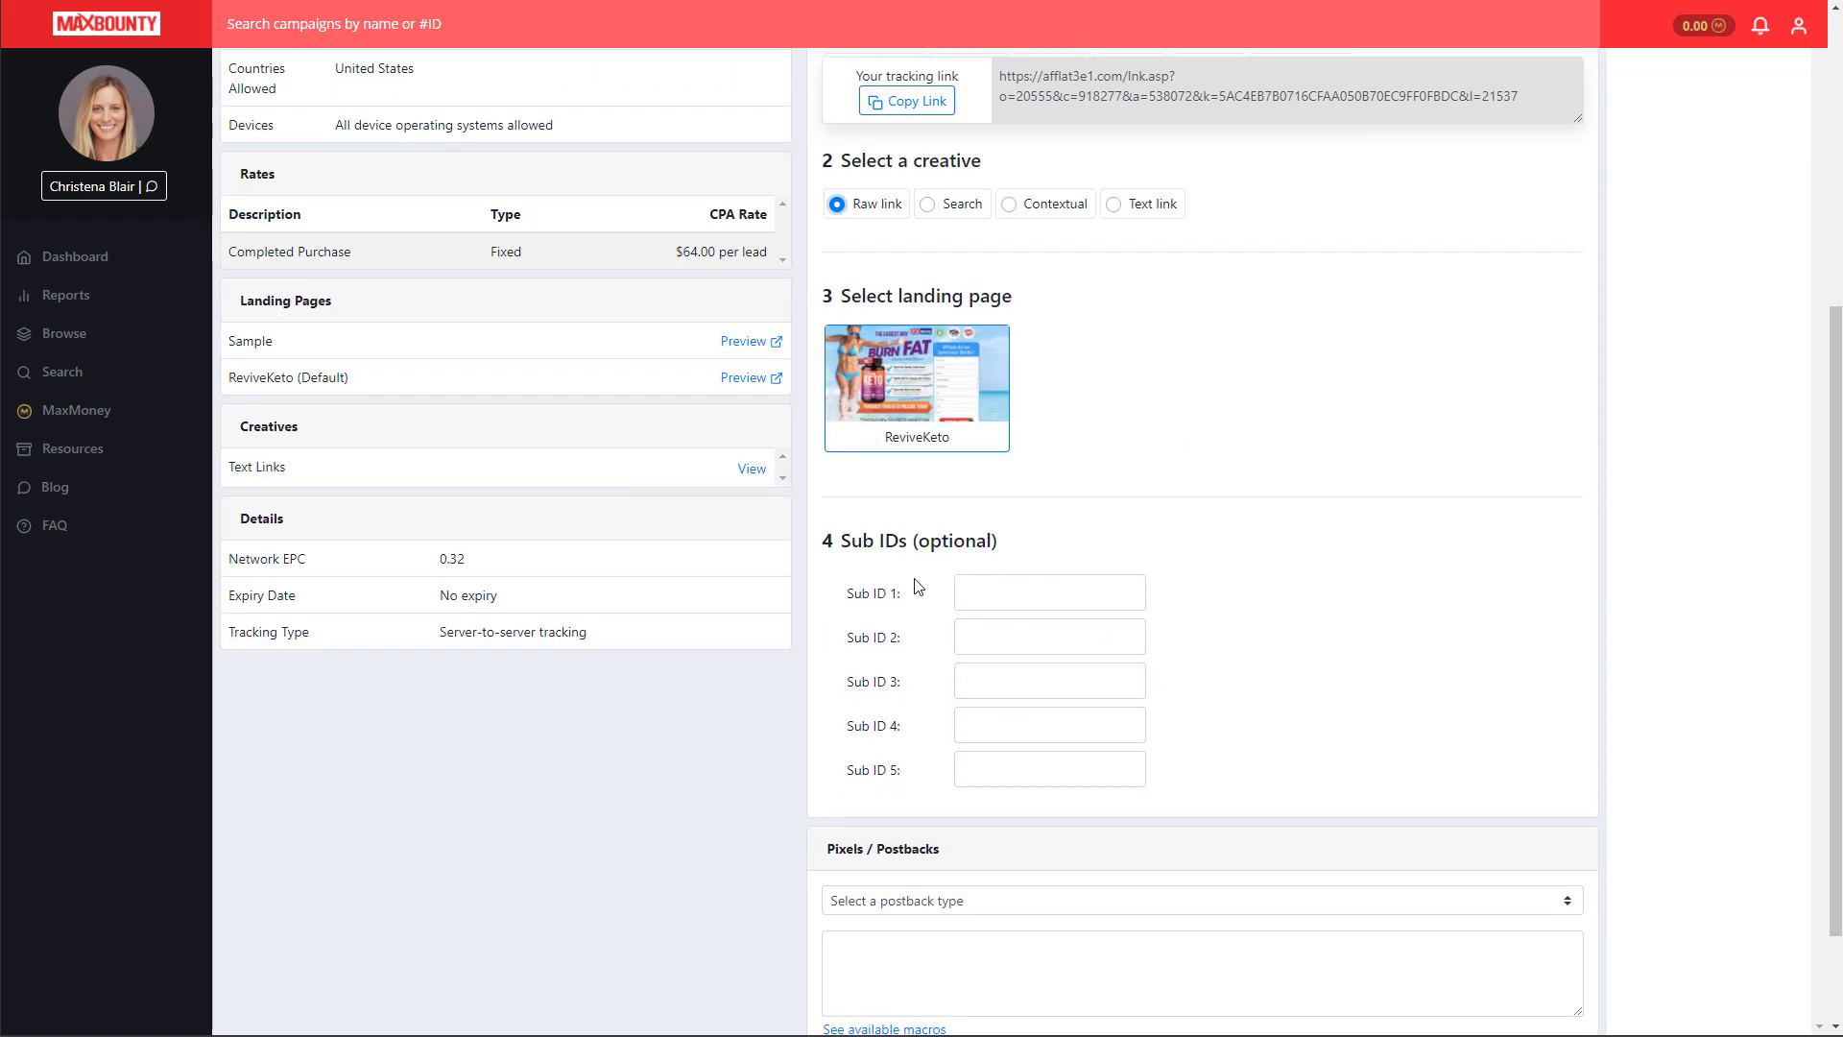
Set Sub ID 1 of the tracking link to quiz-1 and copy the finished link.
left_click(1010, 593)
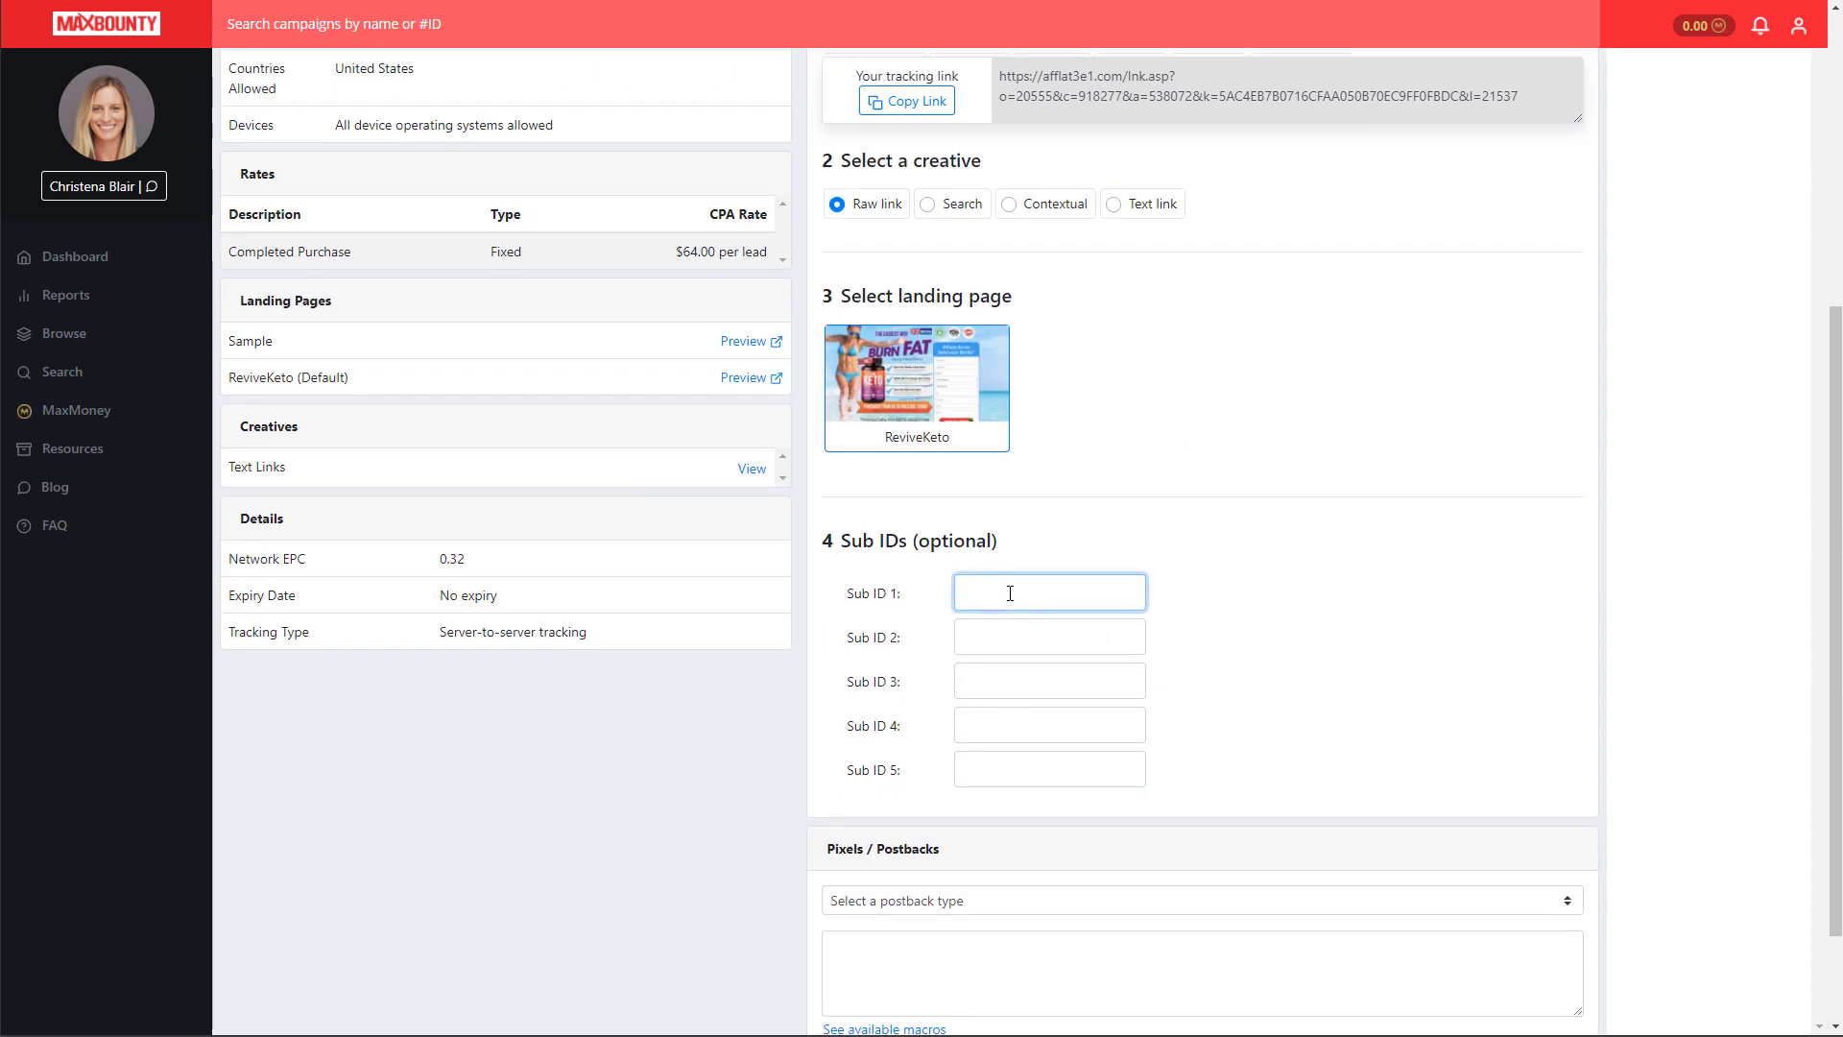
type("quiz-1")
scroll(1151, 571, "up", 5)
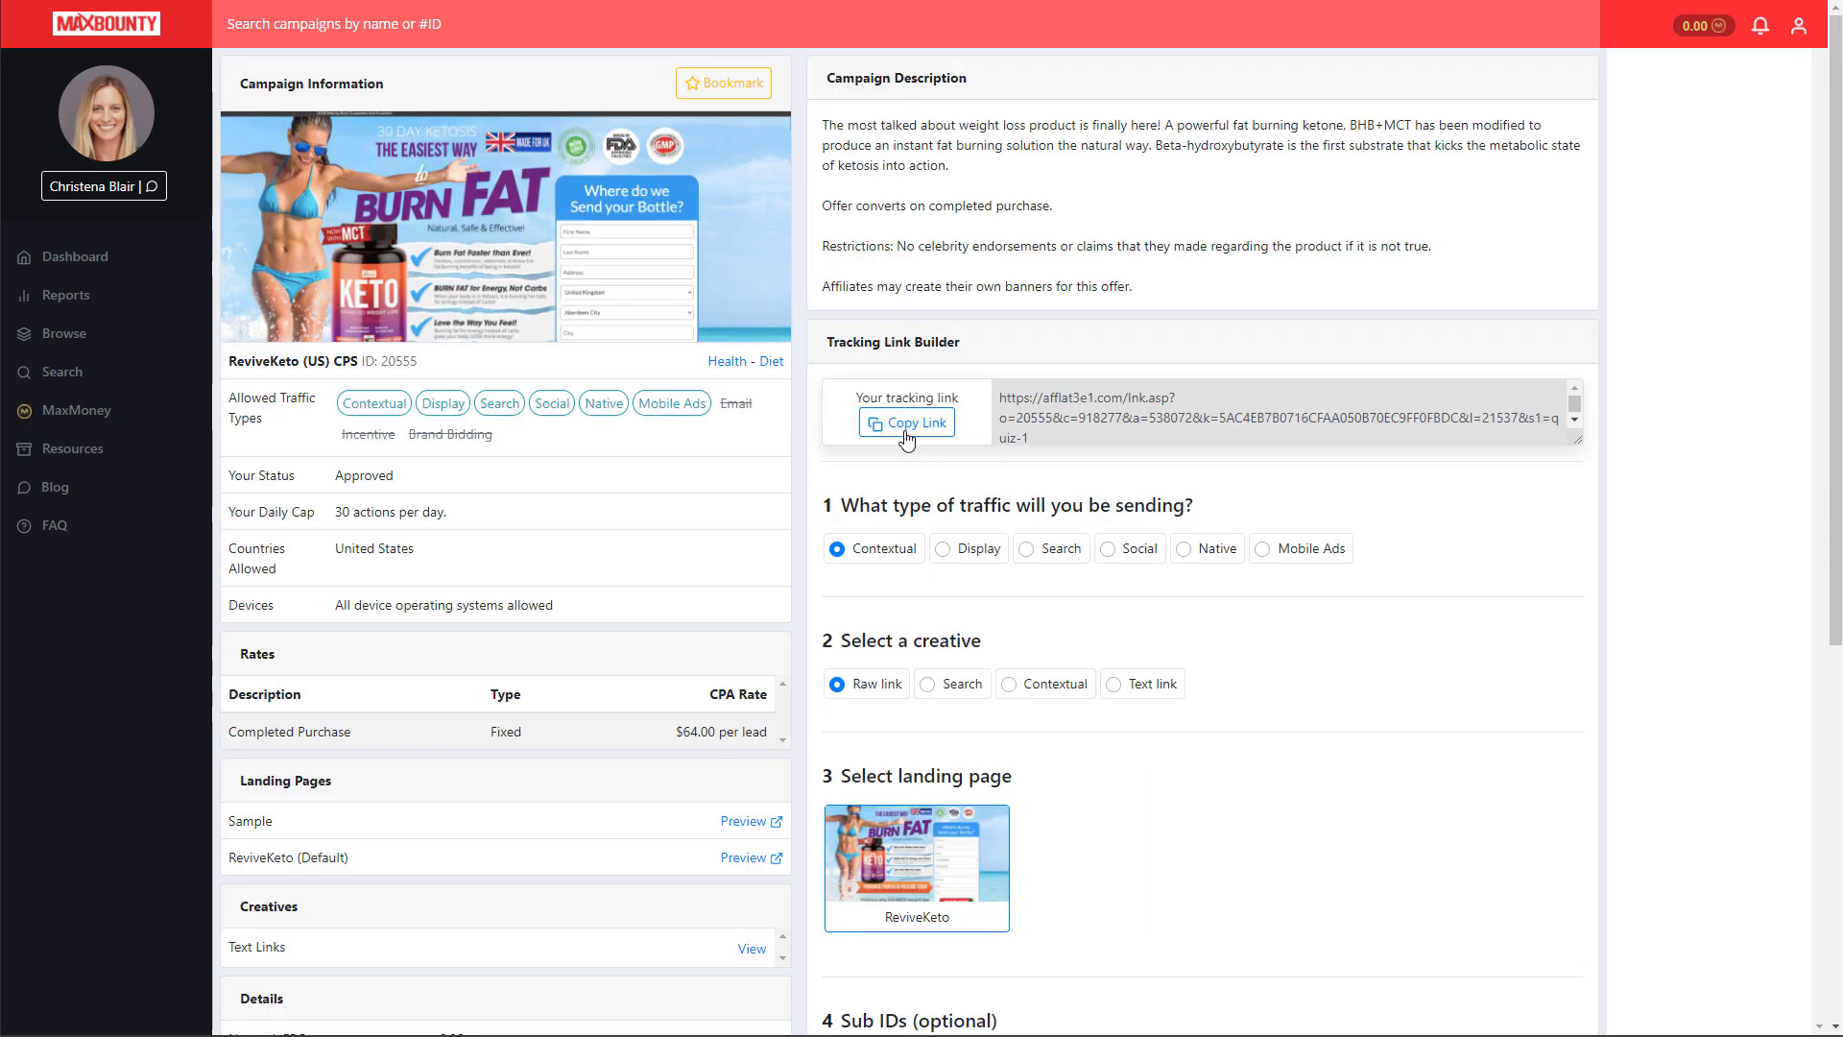
left_click(916, 432)
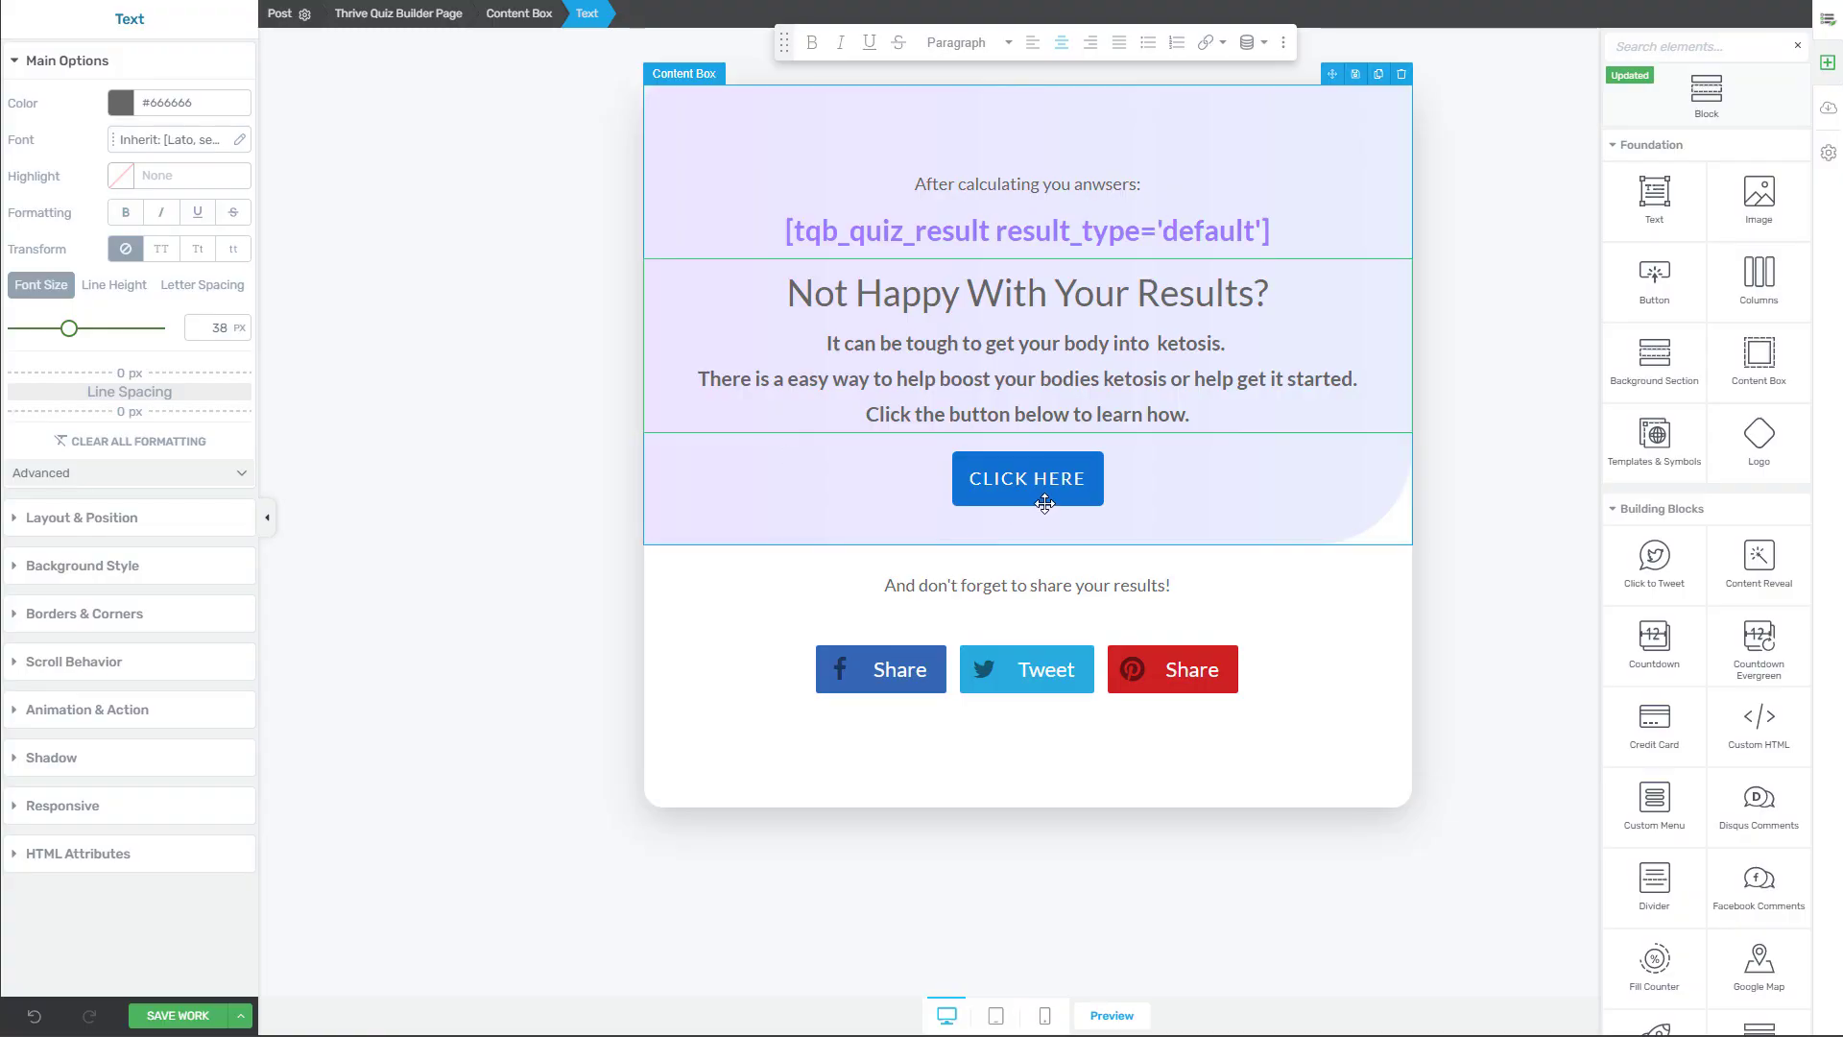
Back in the results page editor, replace the CLICK HERE button's target URL with the copied tracking link and save the page.
left_click(1009, 489)
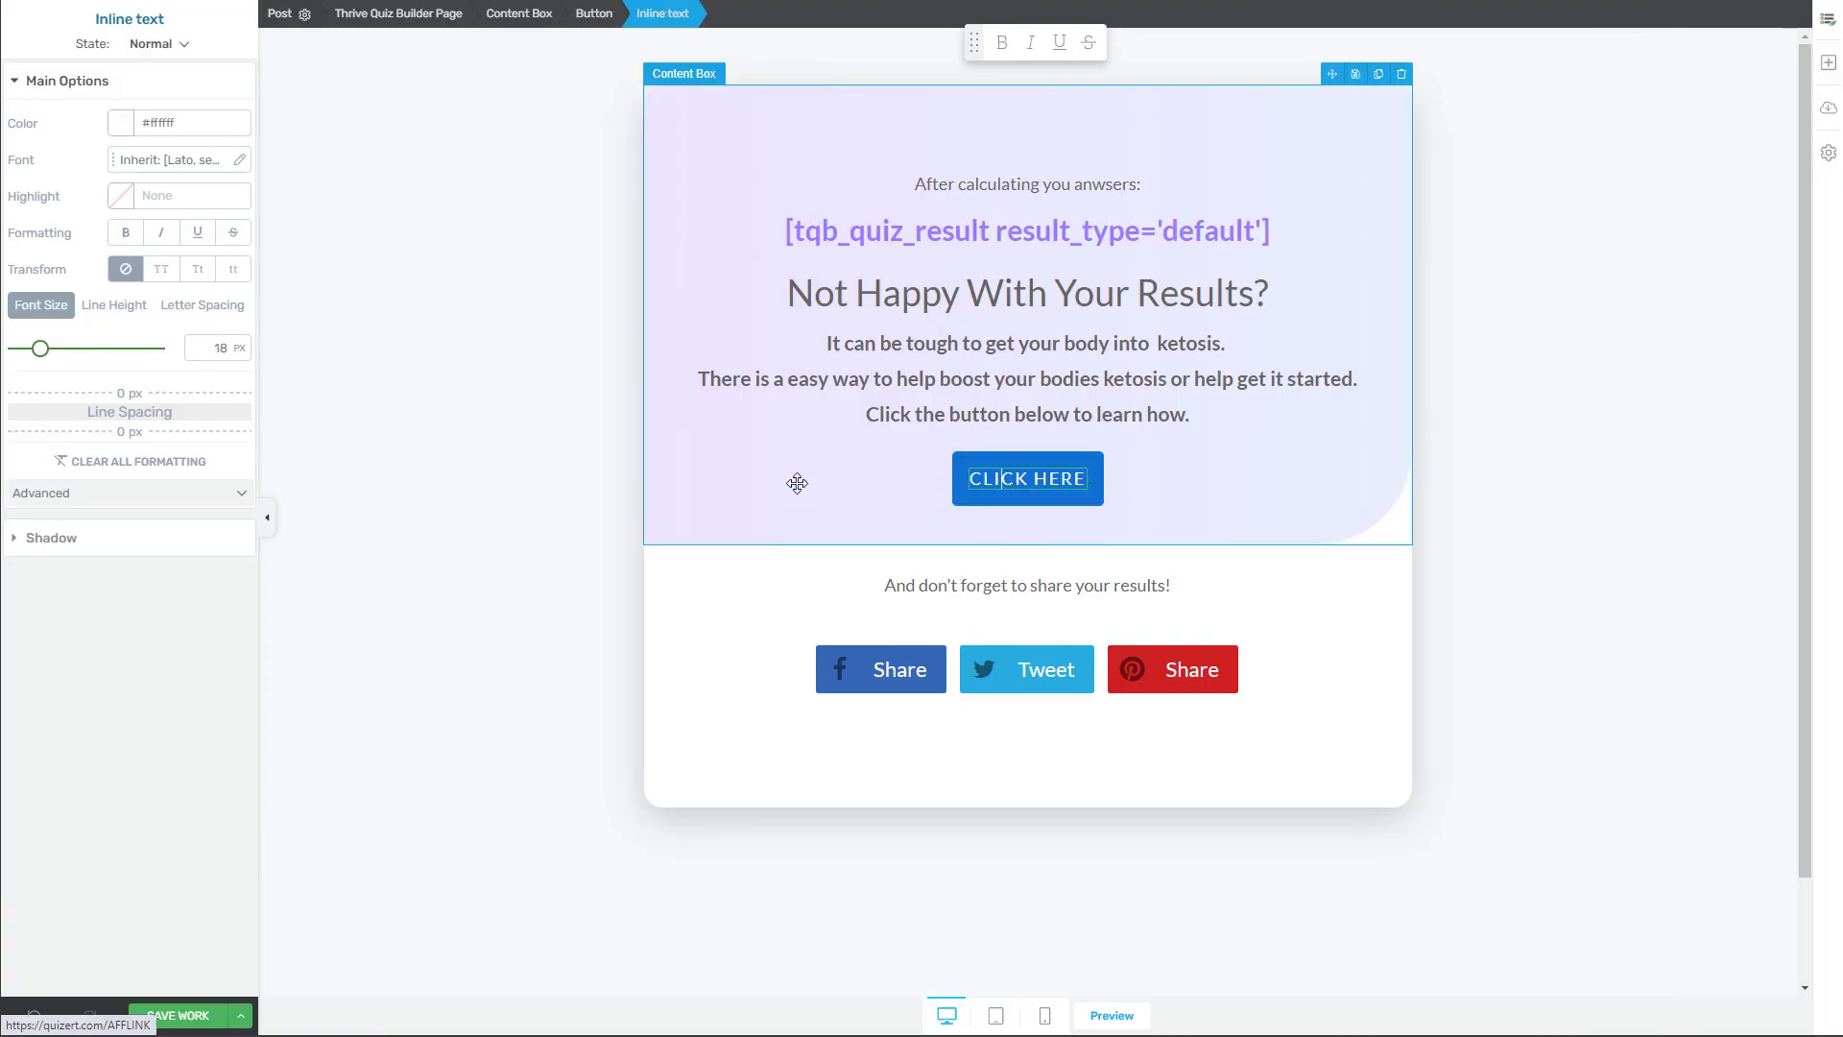
left_click(1017, 501)
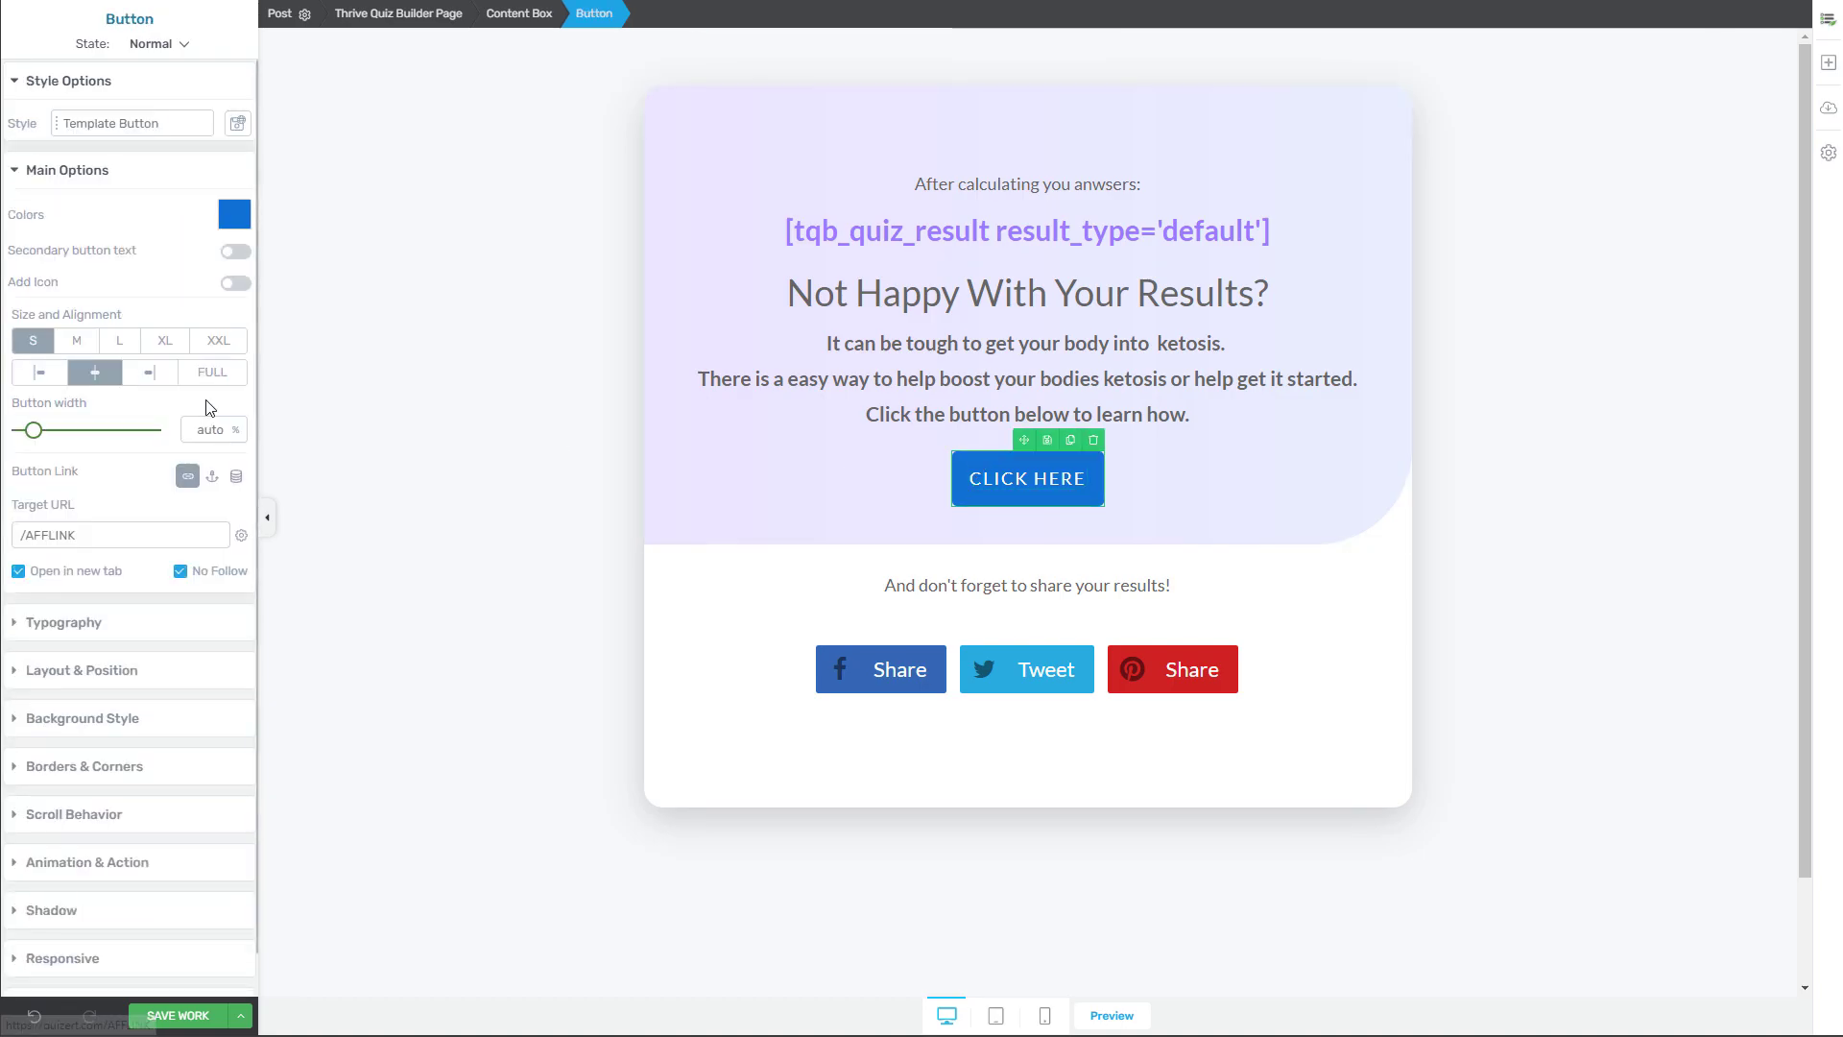
left_click_drag(97, 533, 14, 552)
key("ctrl+v")
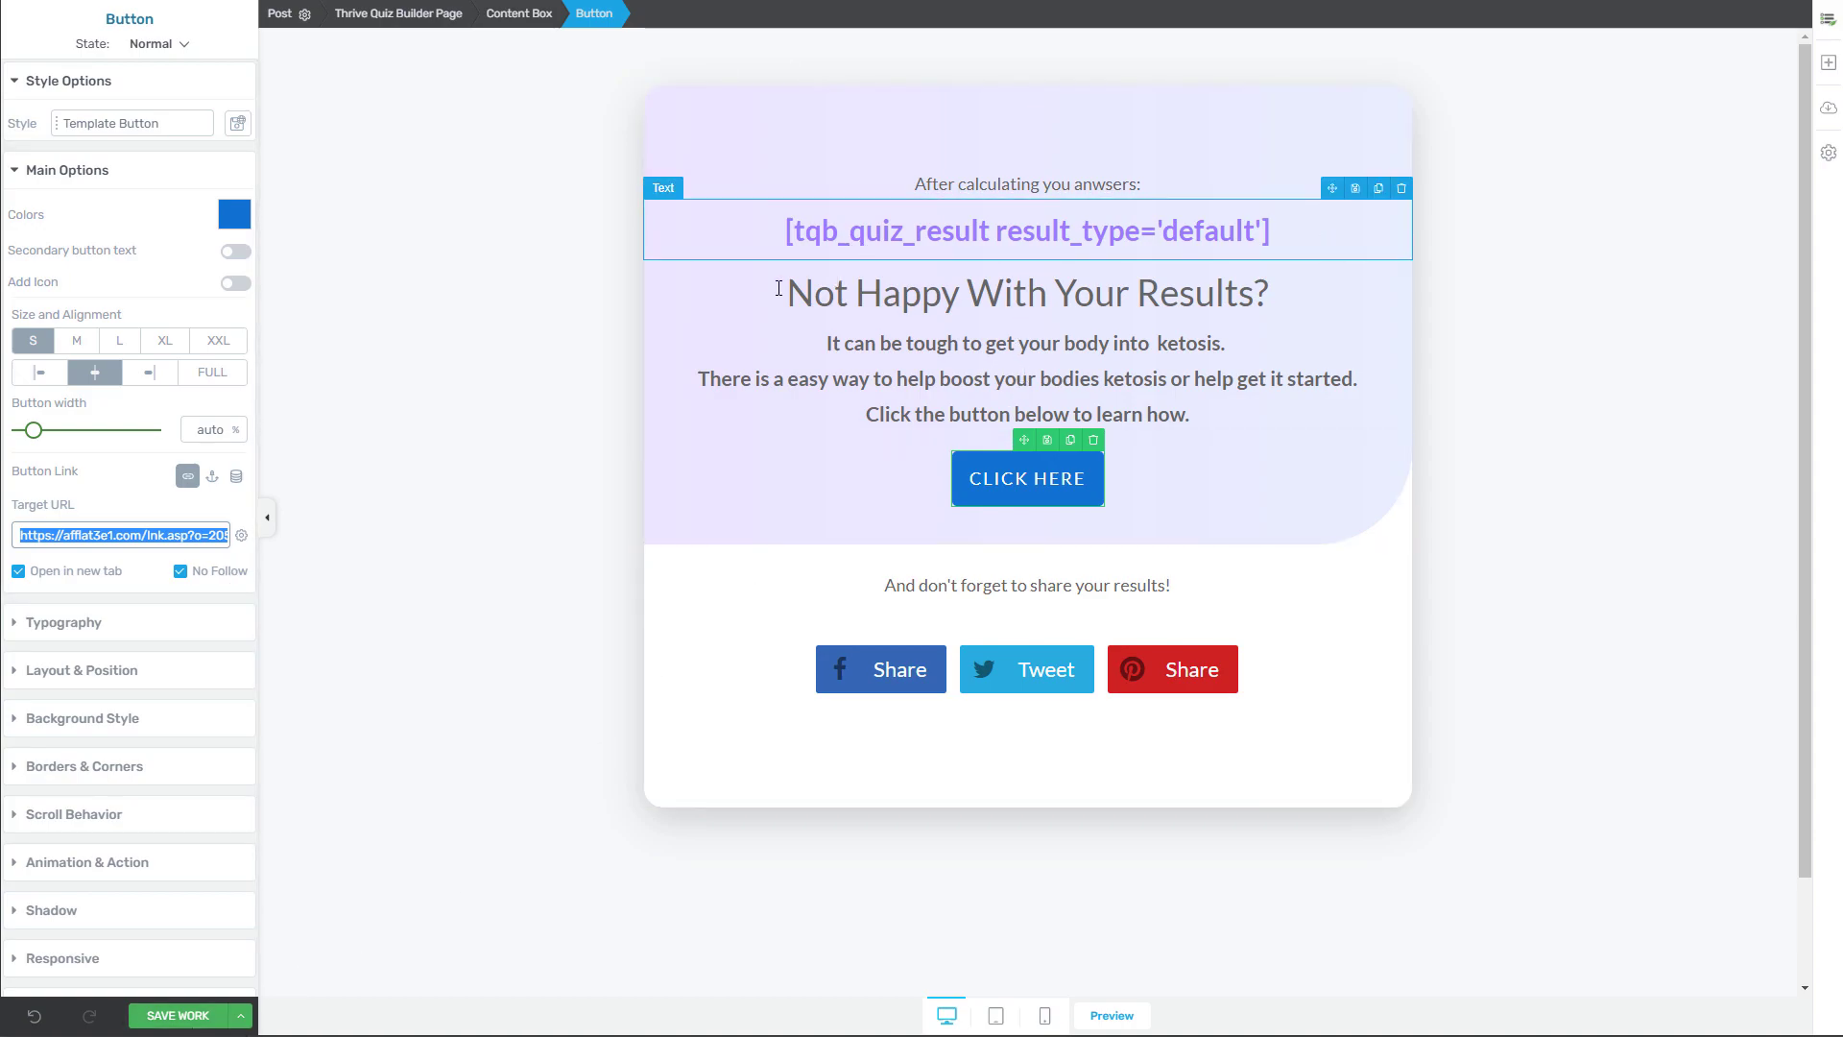
left_click(187, 1023)
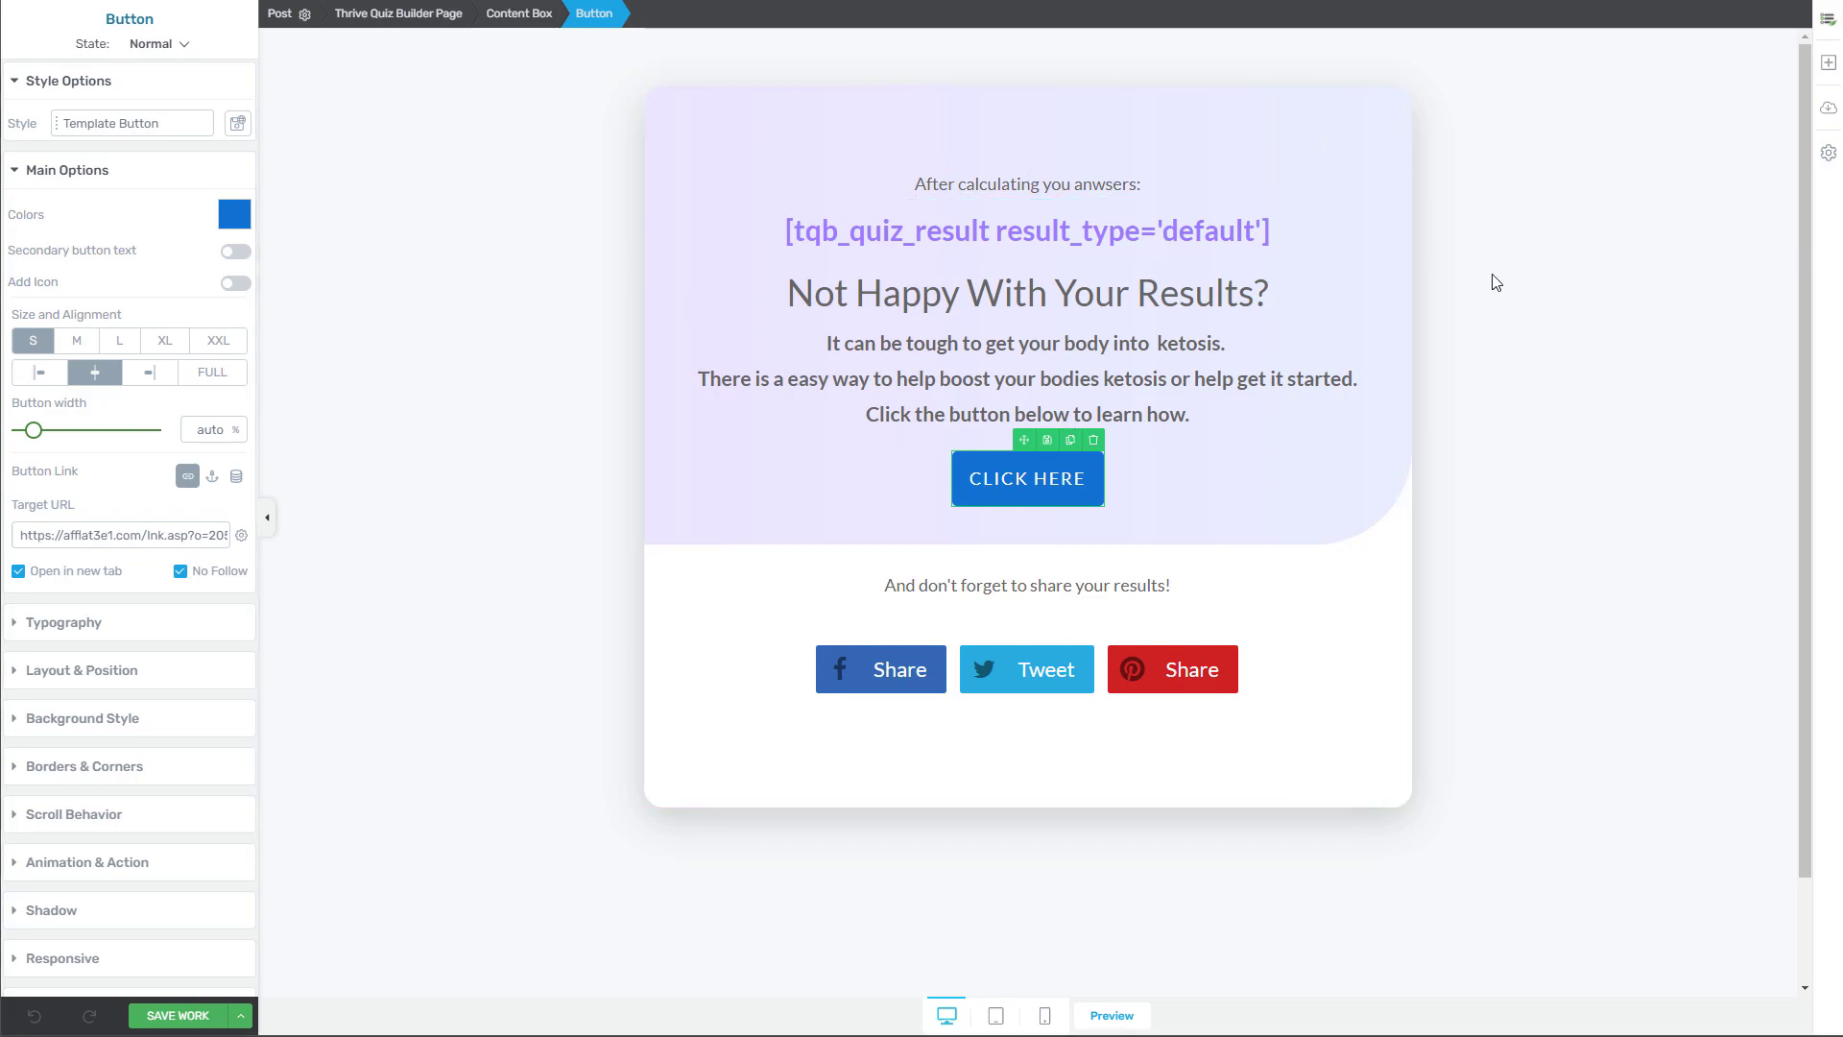
Look through the list of elements that can be added to the results page.
left_click(1829, 63)
scroll(1697, 729, "down", 5)
scroll(1744, 729, "up", 5)
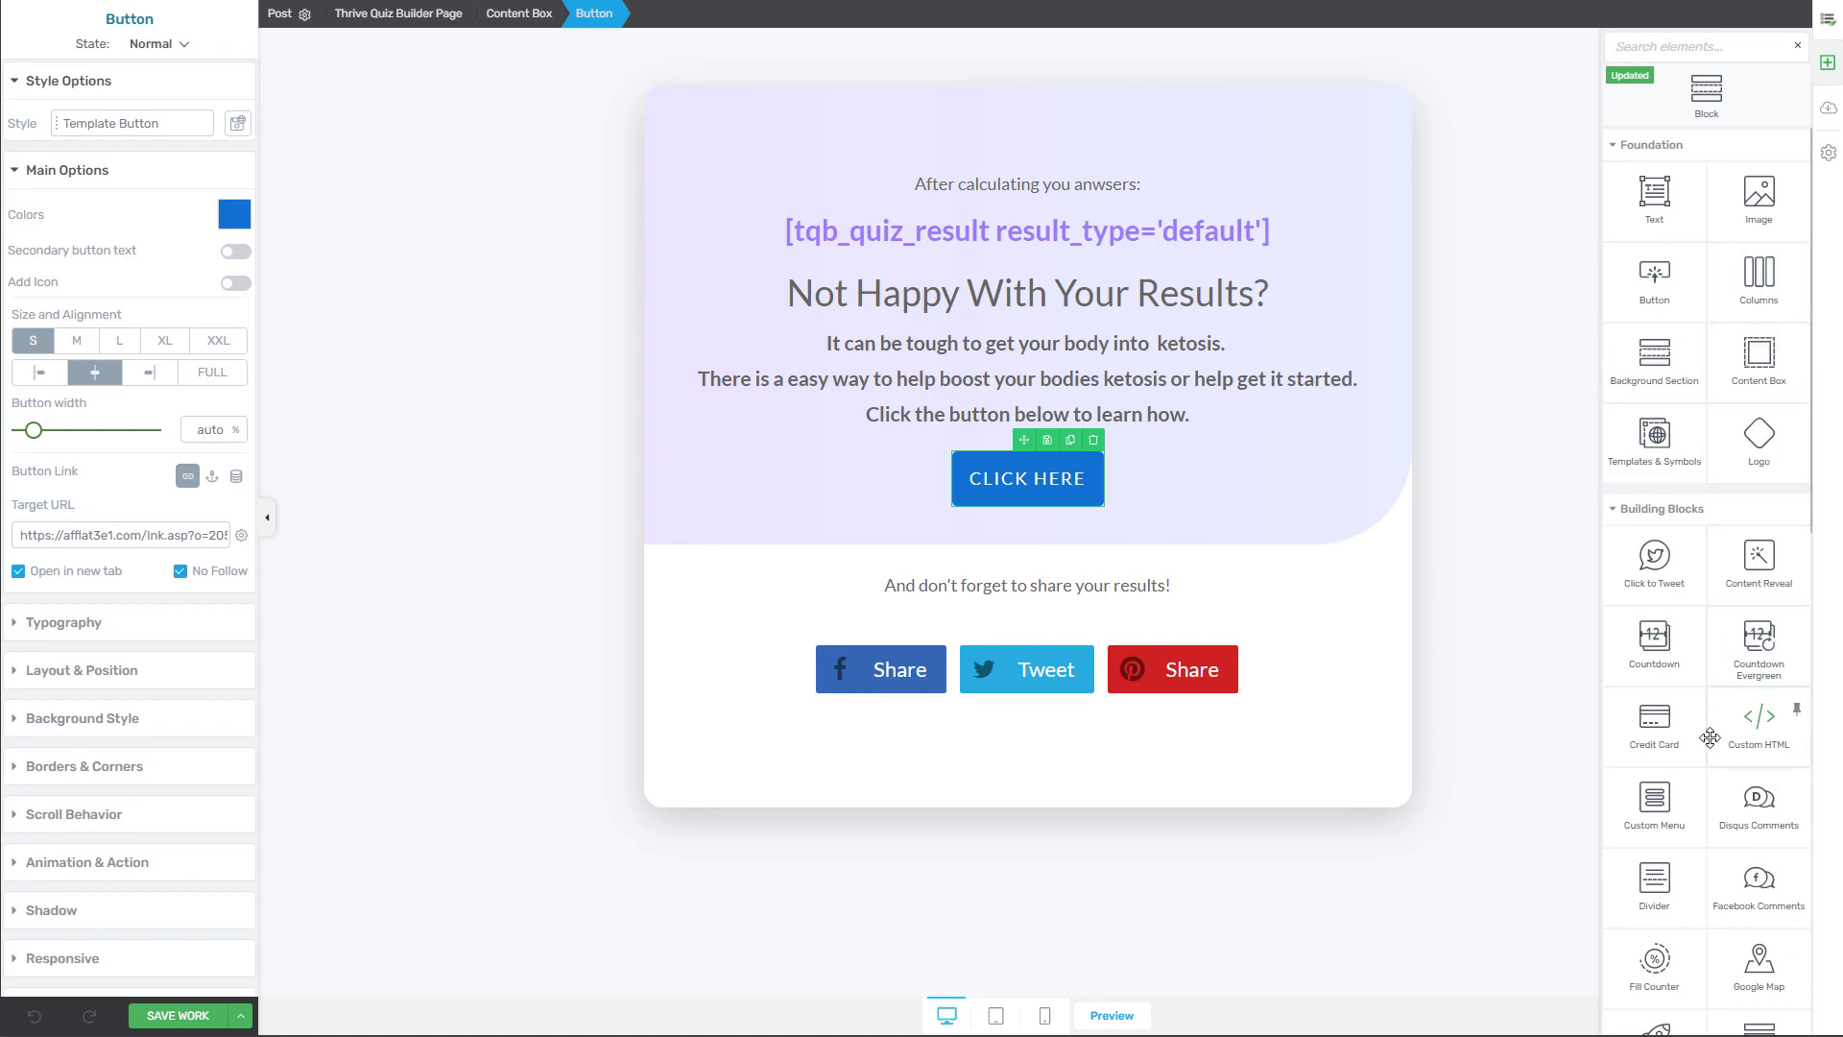
scroll(1757, 849, "down", 10)
scroll(1757, 849, "up", 10)
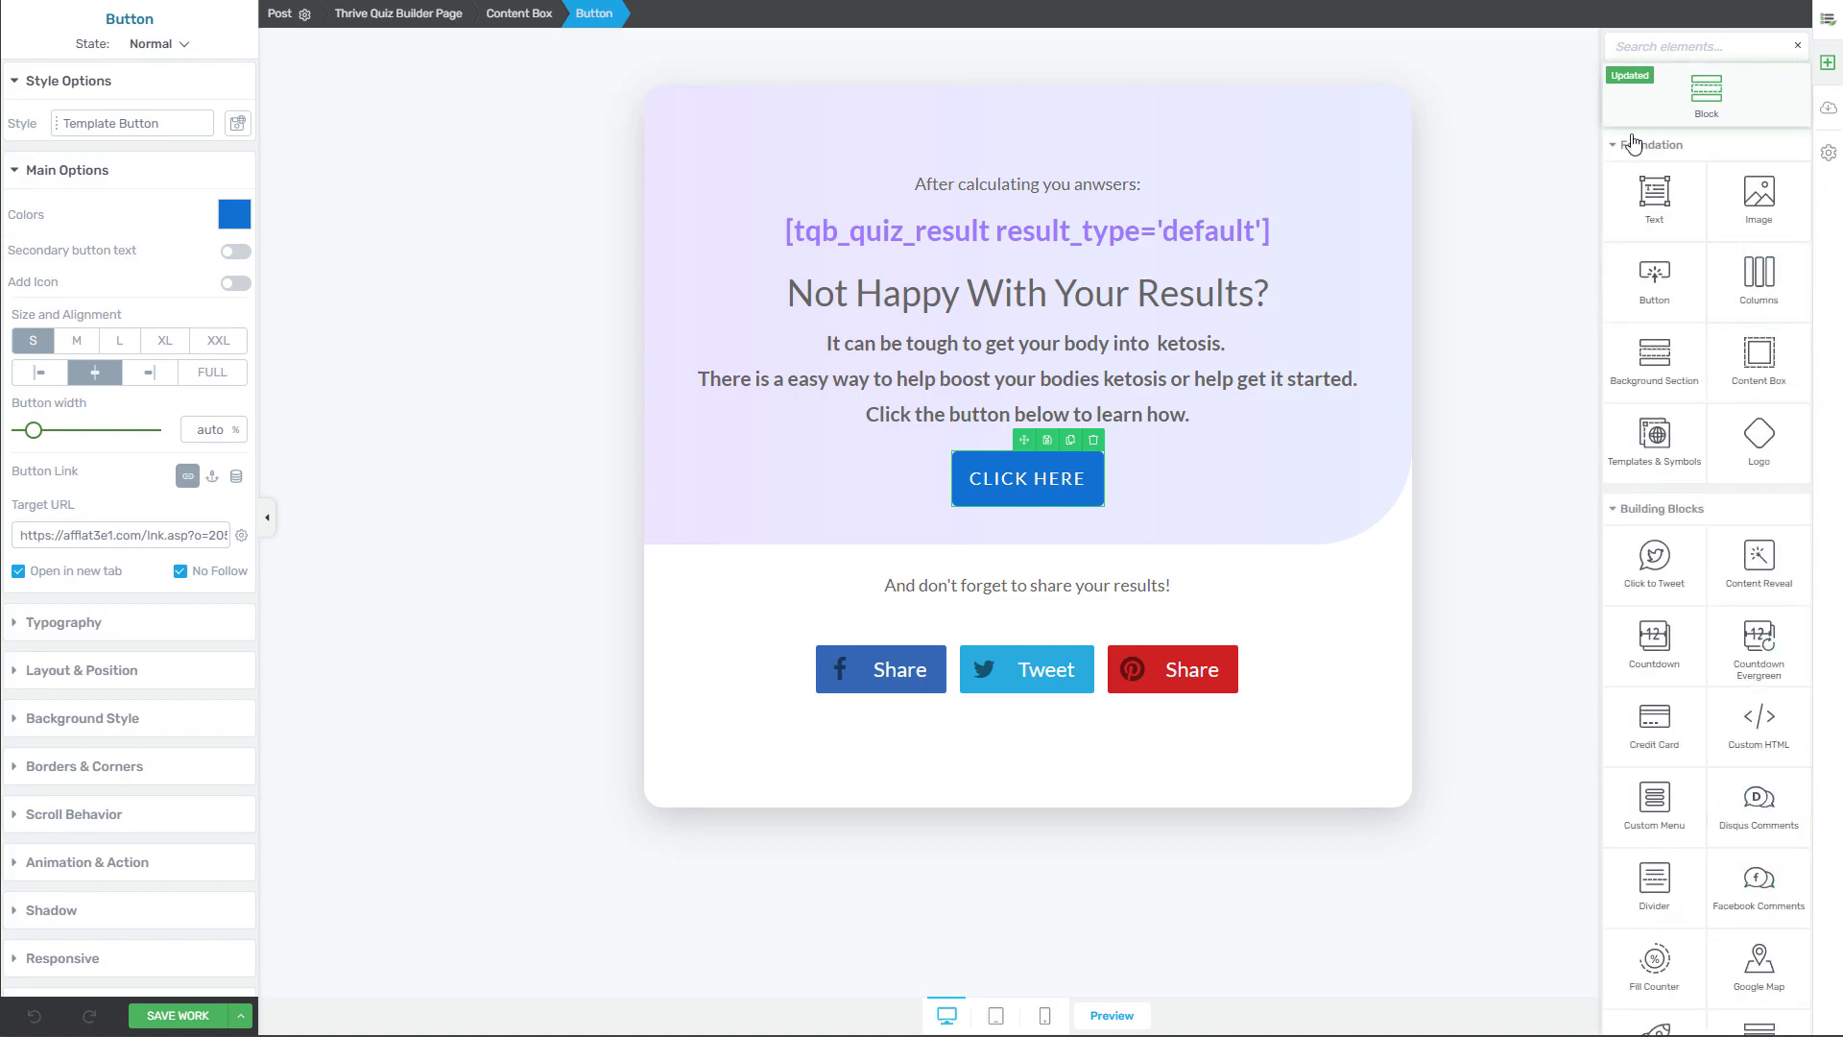
left_click(1540, 168)
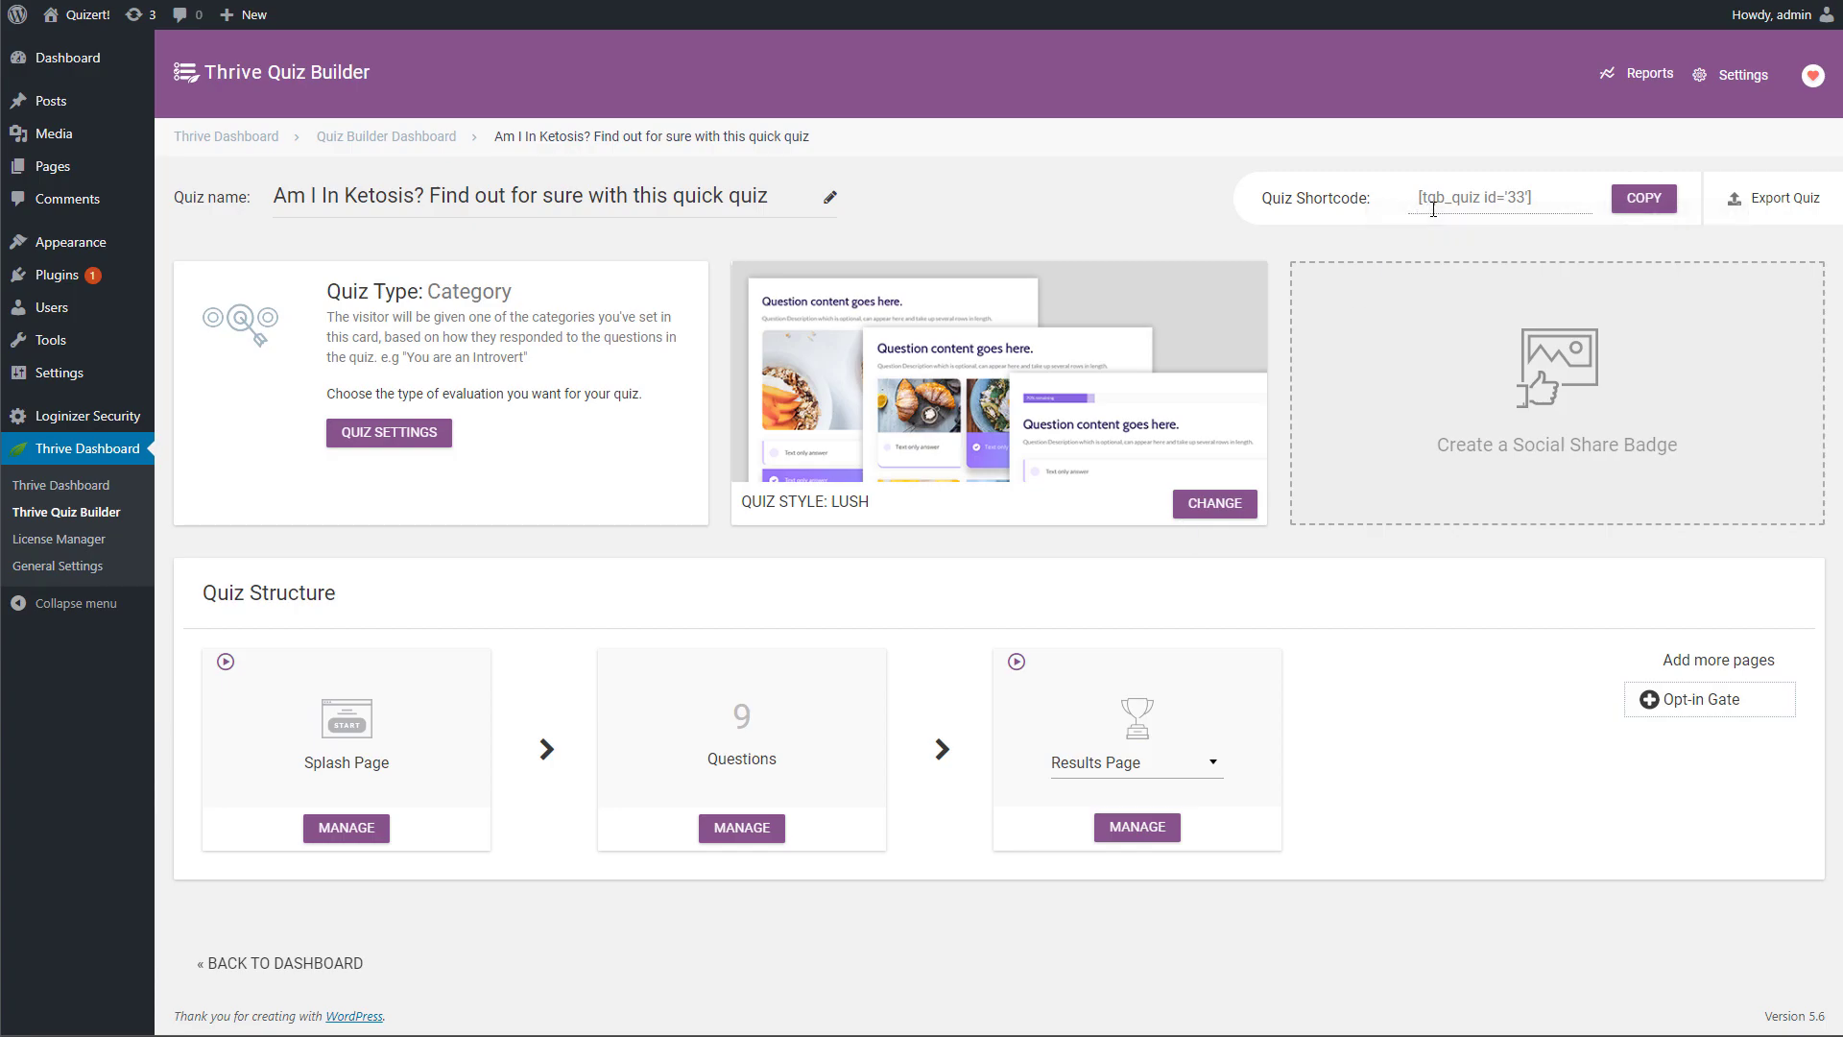
Copy the quiz shortcode [tqb_quiz id='33'] and paste it into the body of a new WordPress post.
left_click(1643, 198)
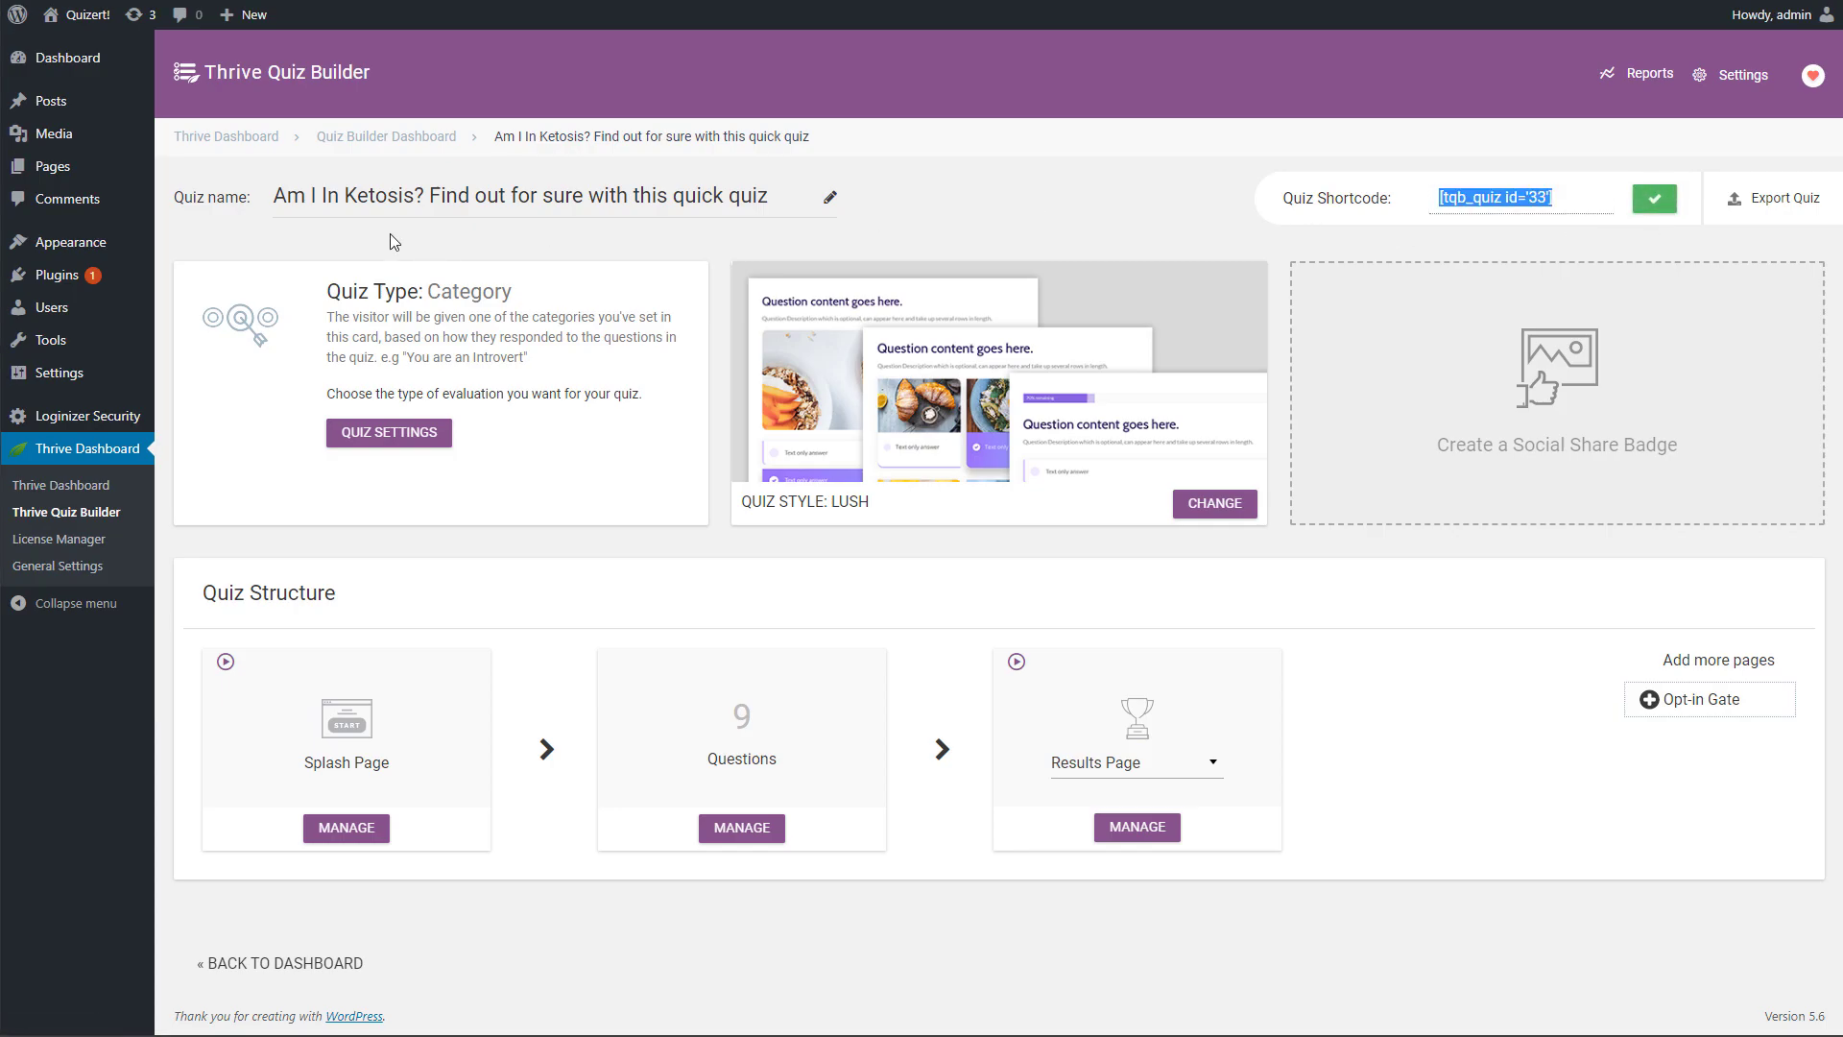
mouse_move(51, 101)
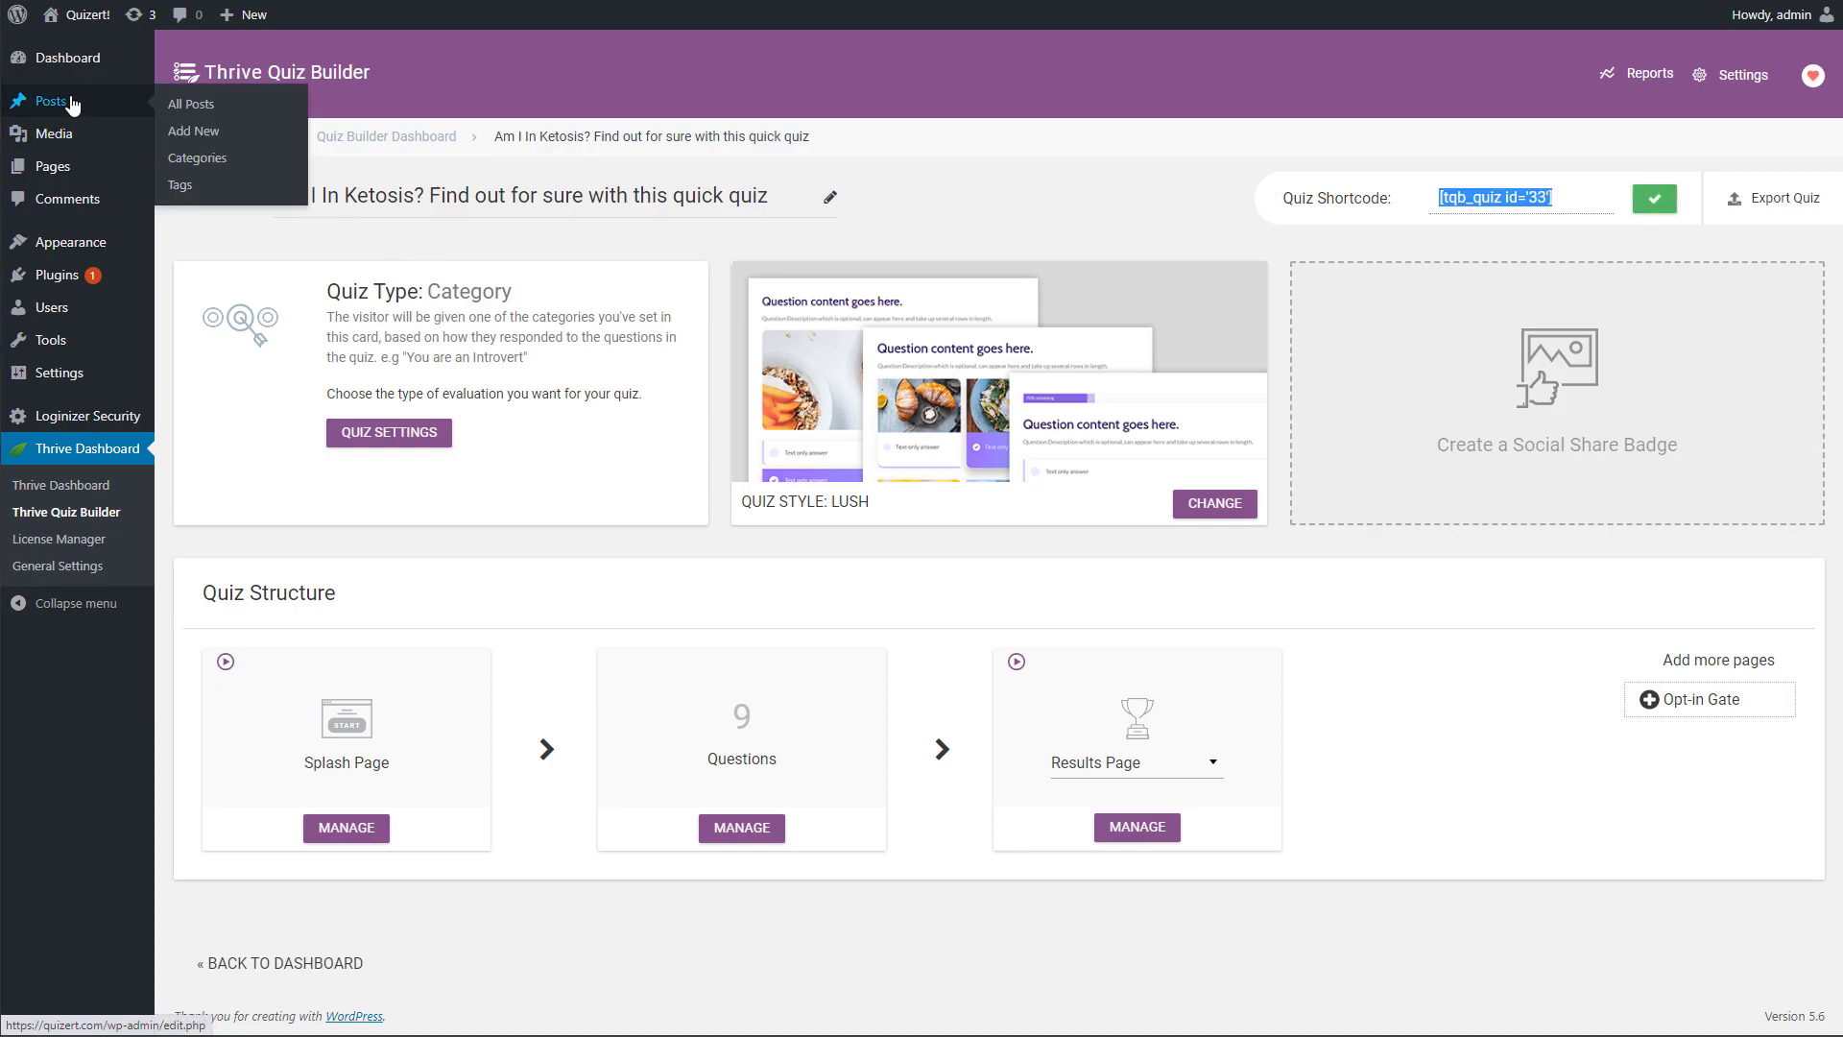
left_click(191, 134)
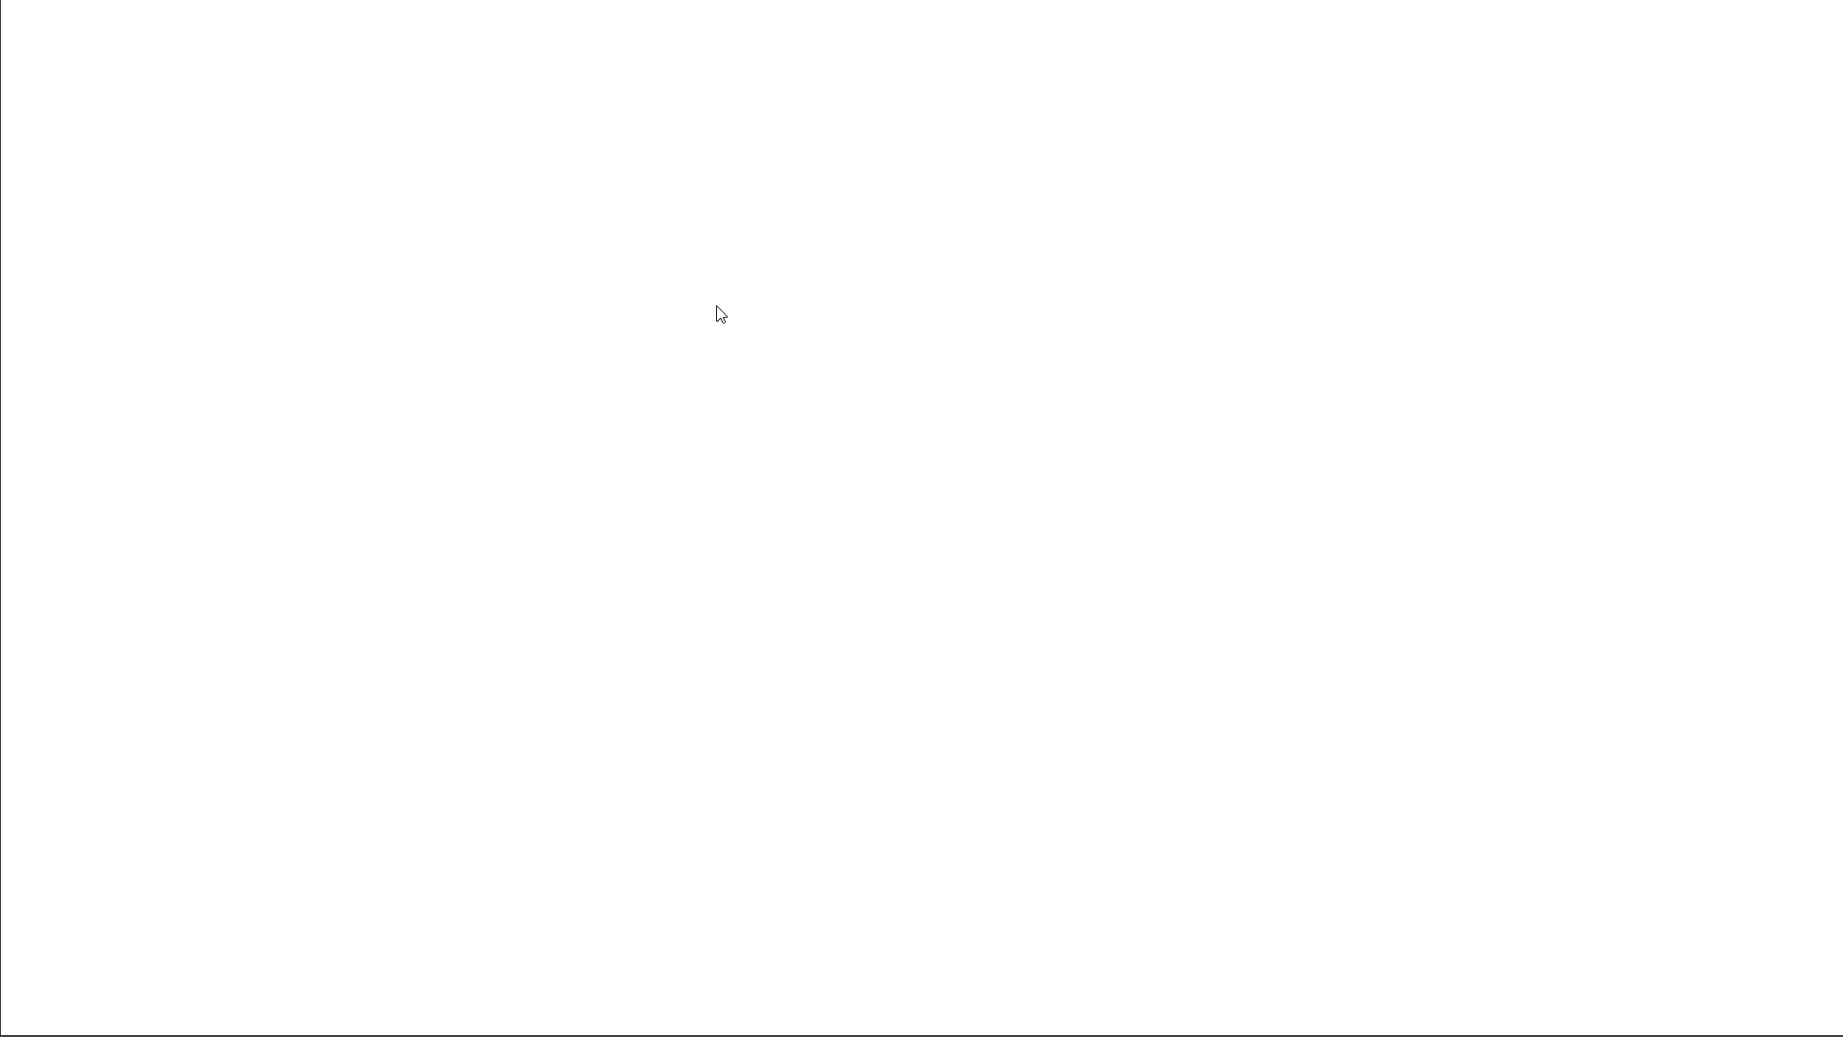
left_click(502, 231)
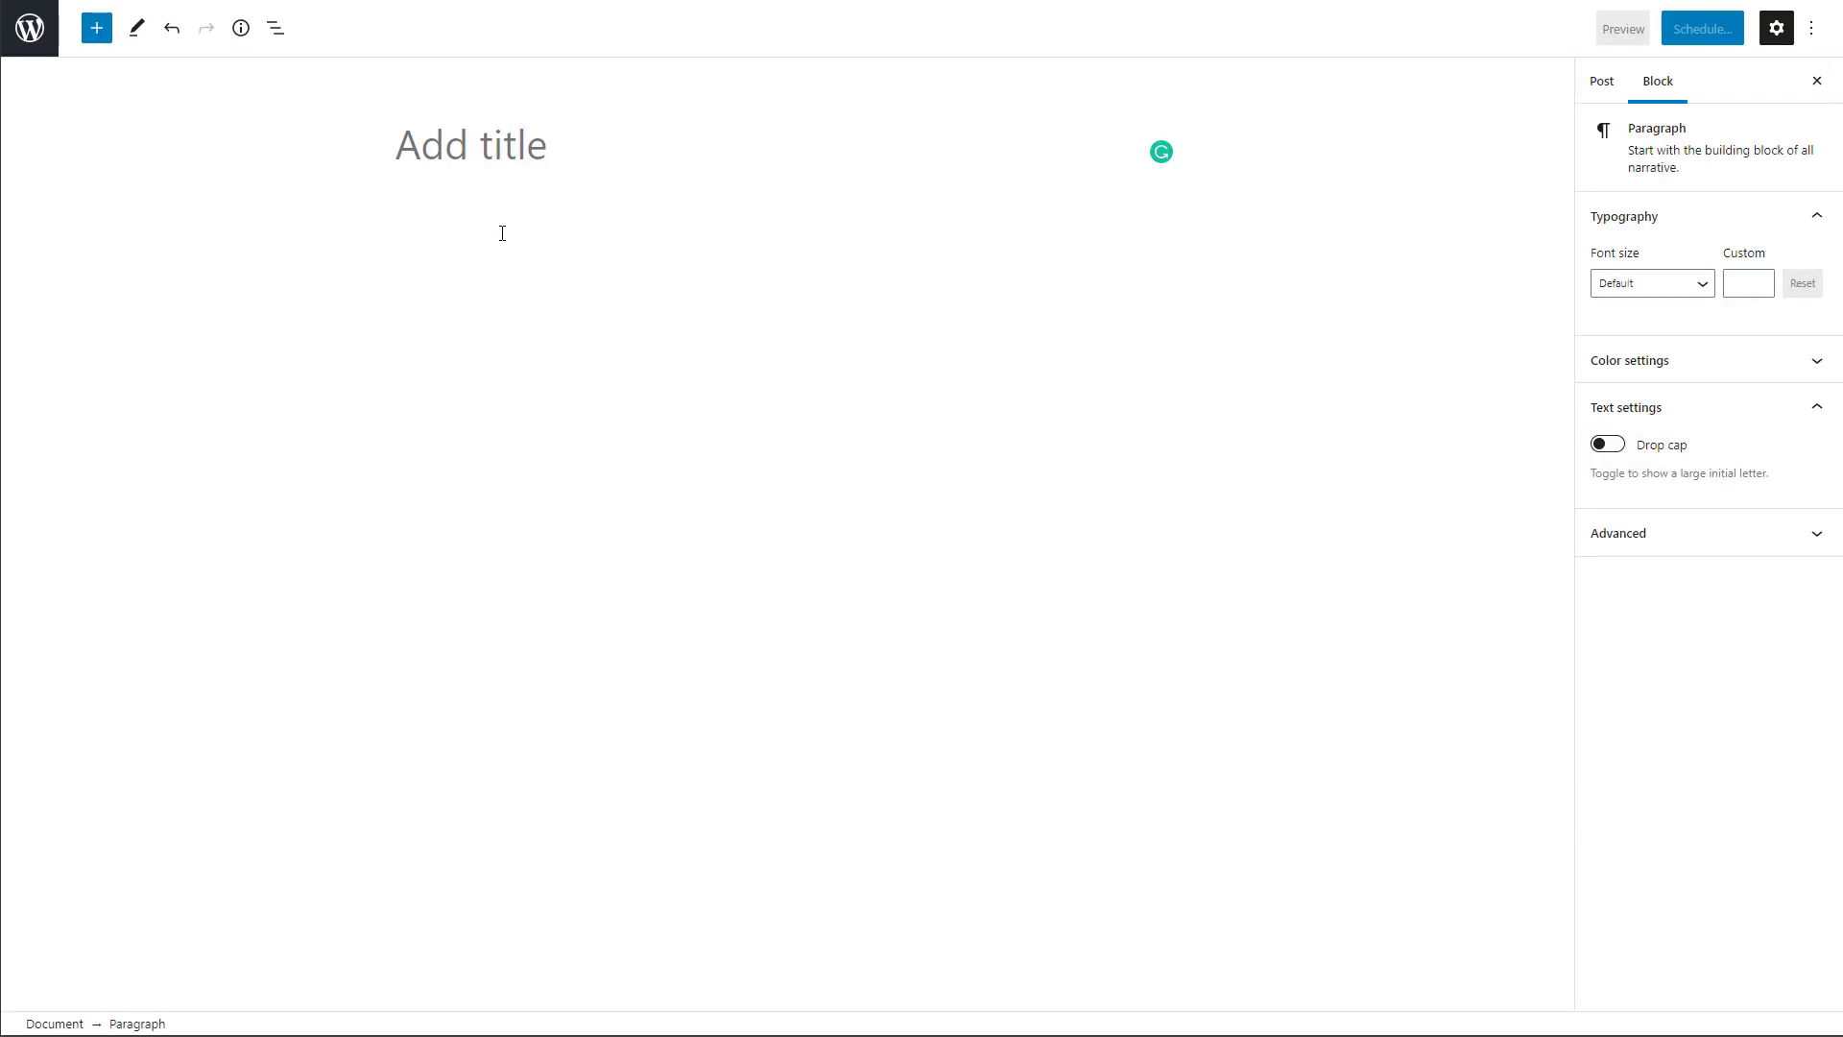
key("ctrl+v")
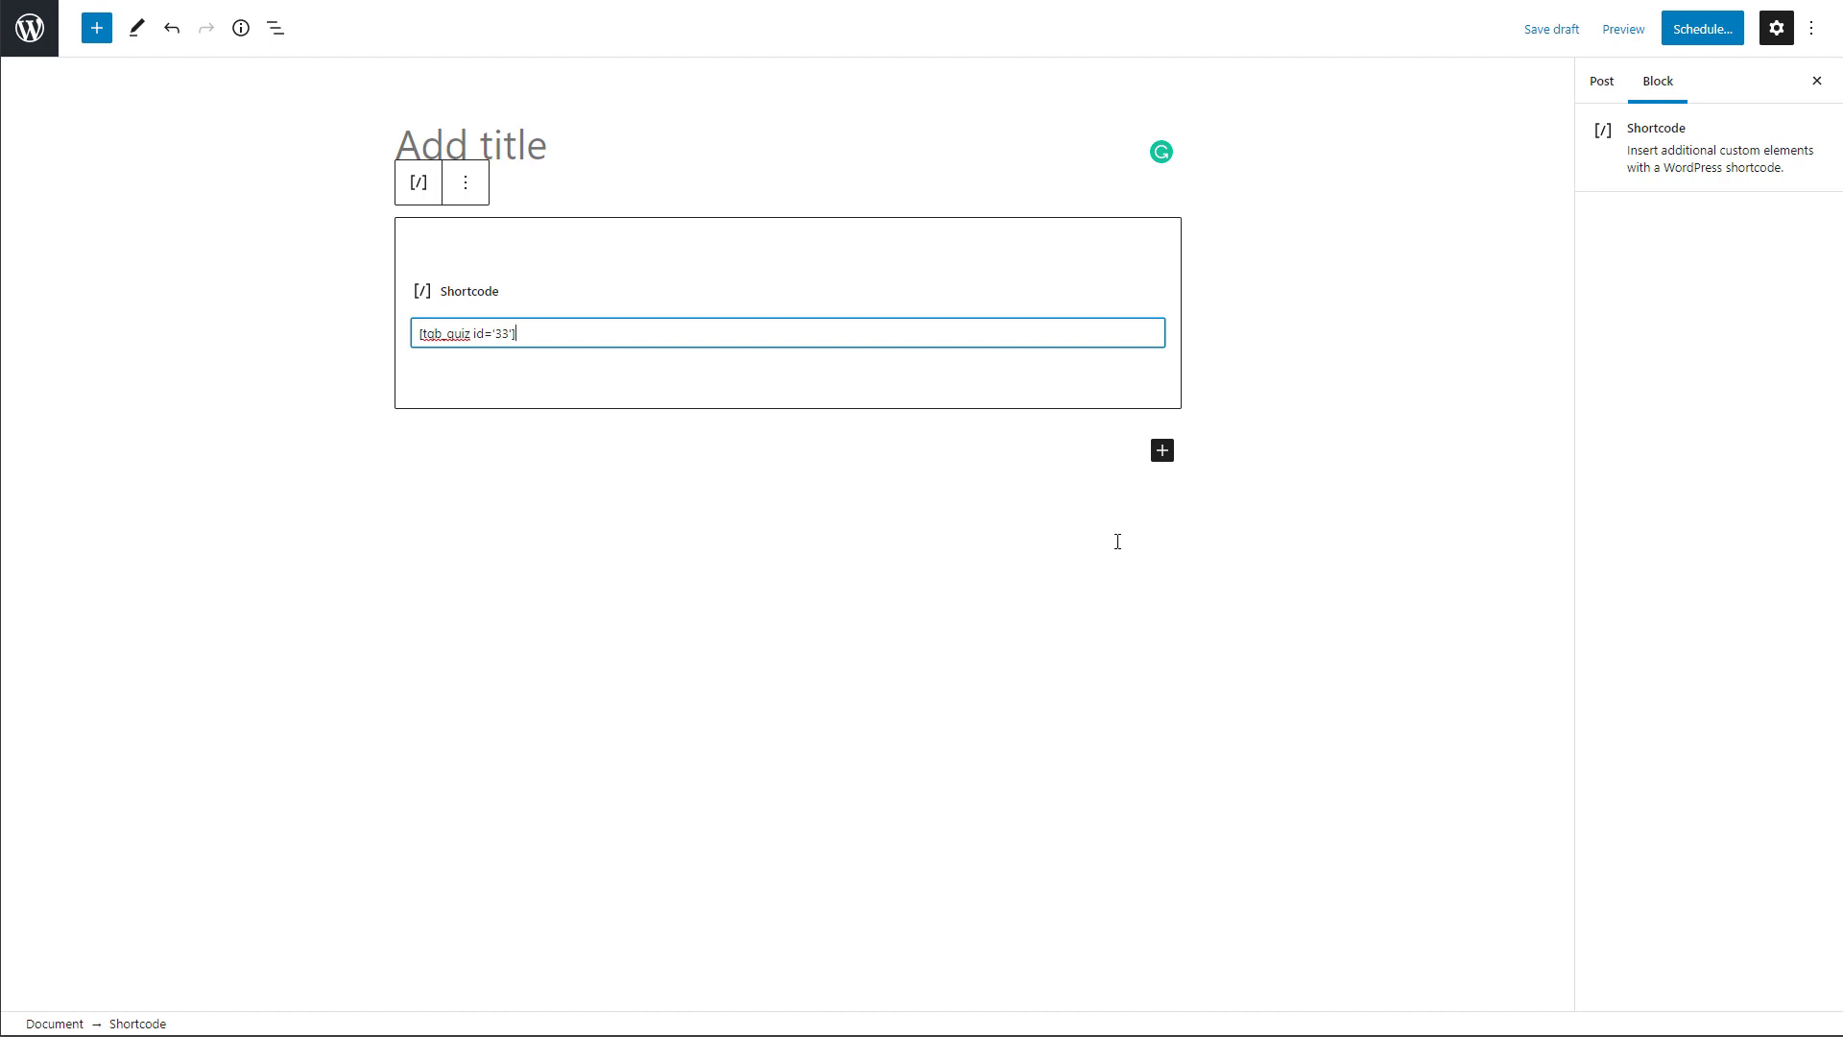
Title the post "Am I In Ketosis? Find out for sure with this short quiz".
left_click(529, 141)
type("Am In")
key("BackSpace")
type("I")
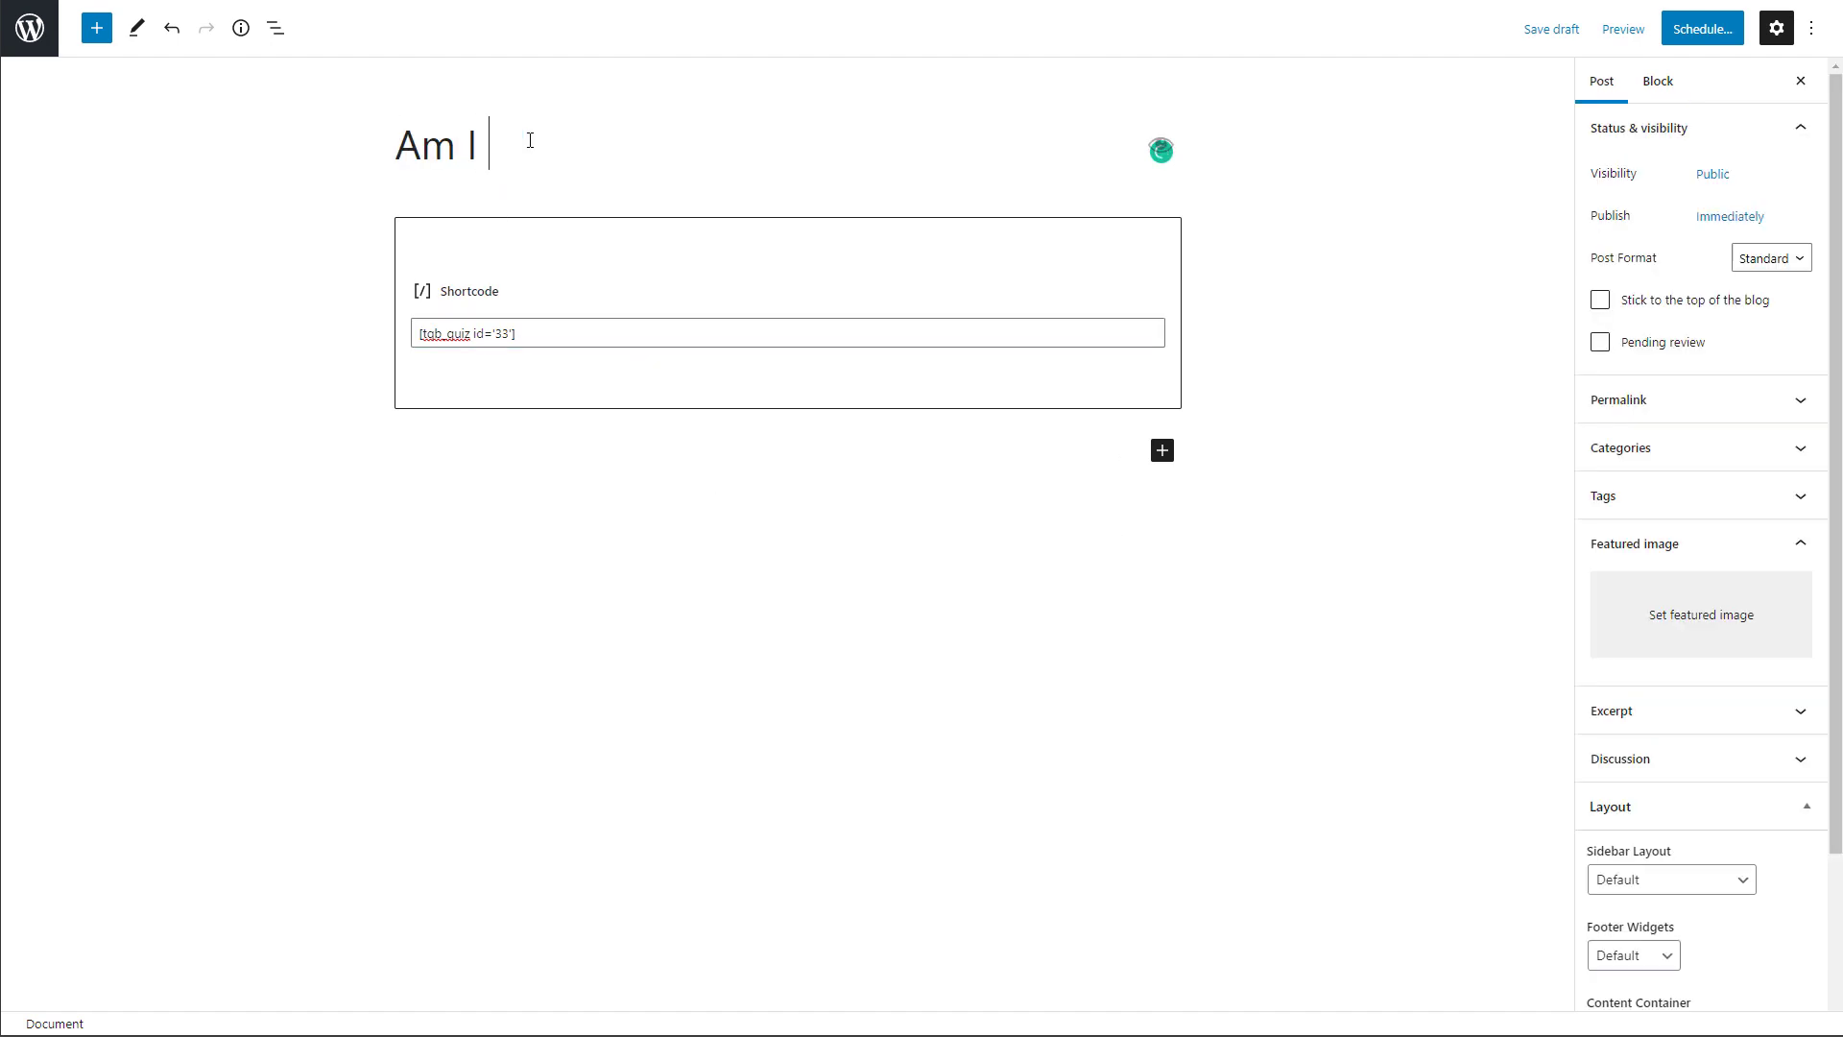
type("n Kle")
key("BackSpace")
key("BackSpace")
type("etosis@")
key("BackSpace")
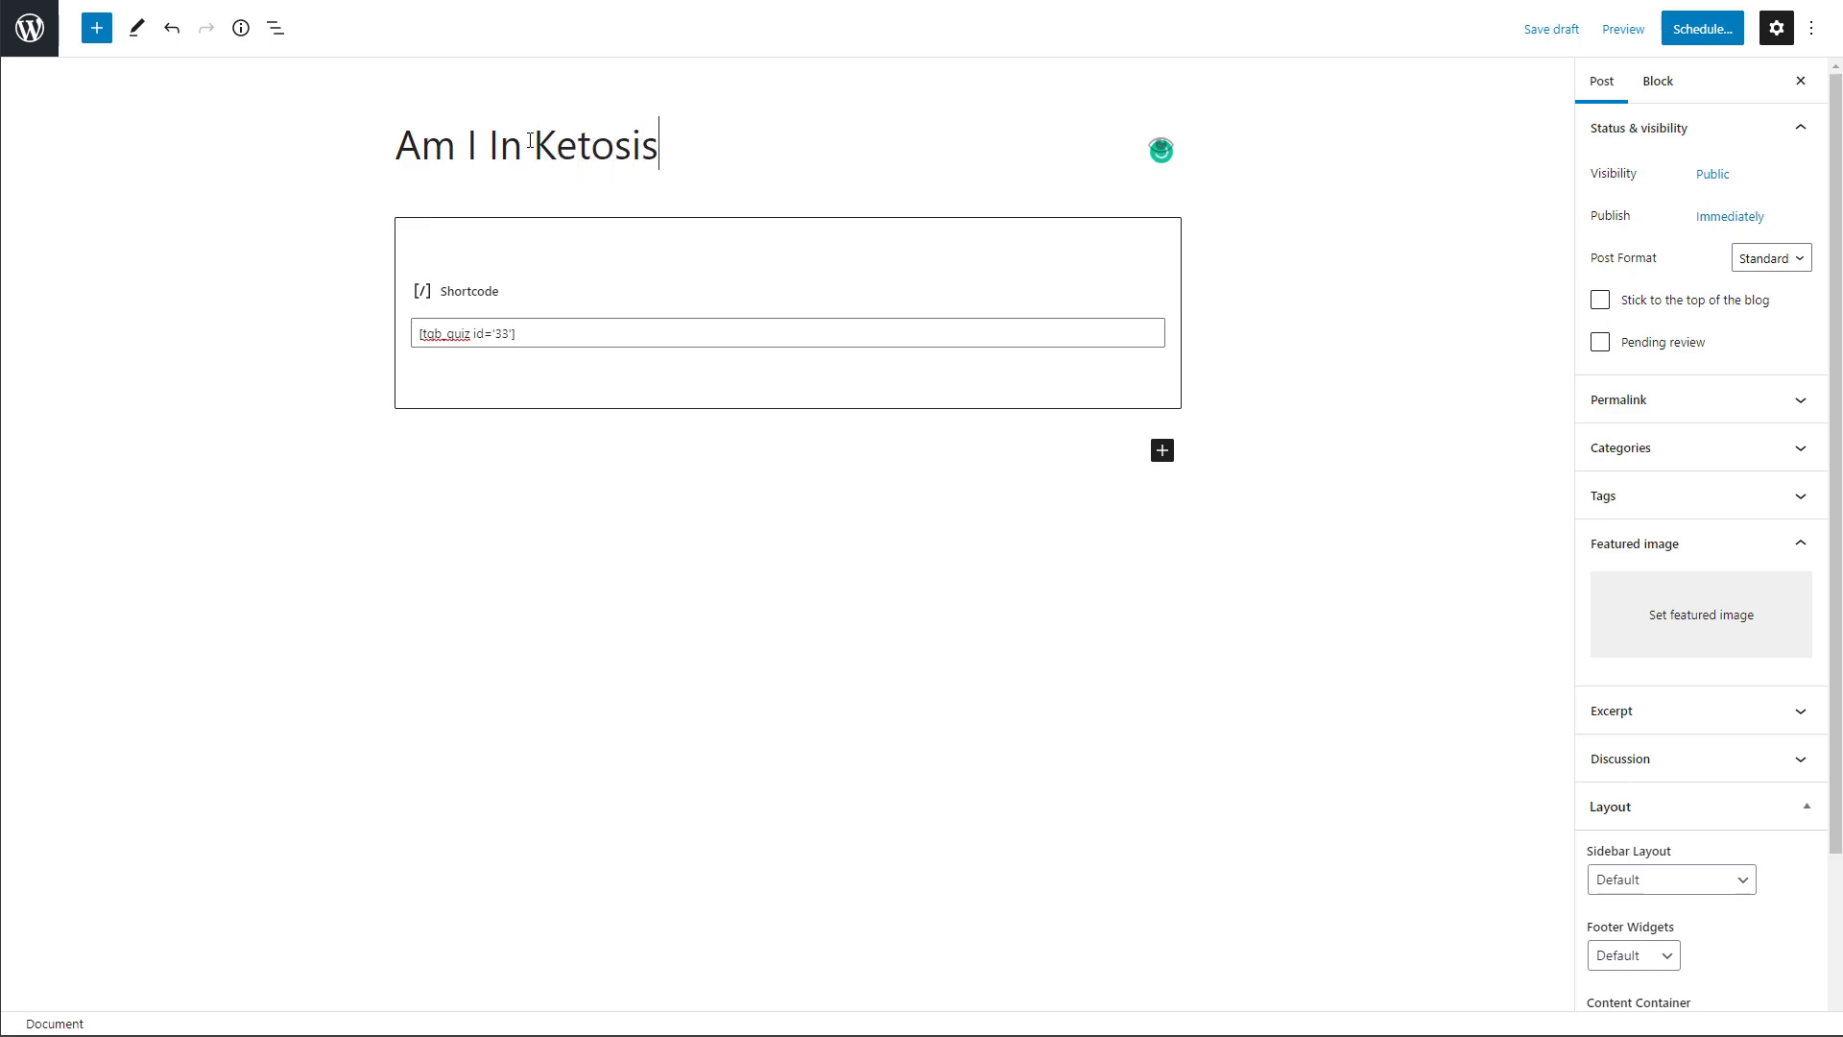
type("? Find out for su")
key("BackSpace")
type("sure with th")
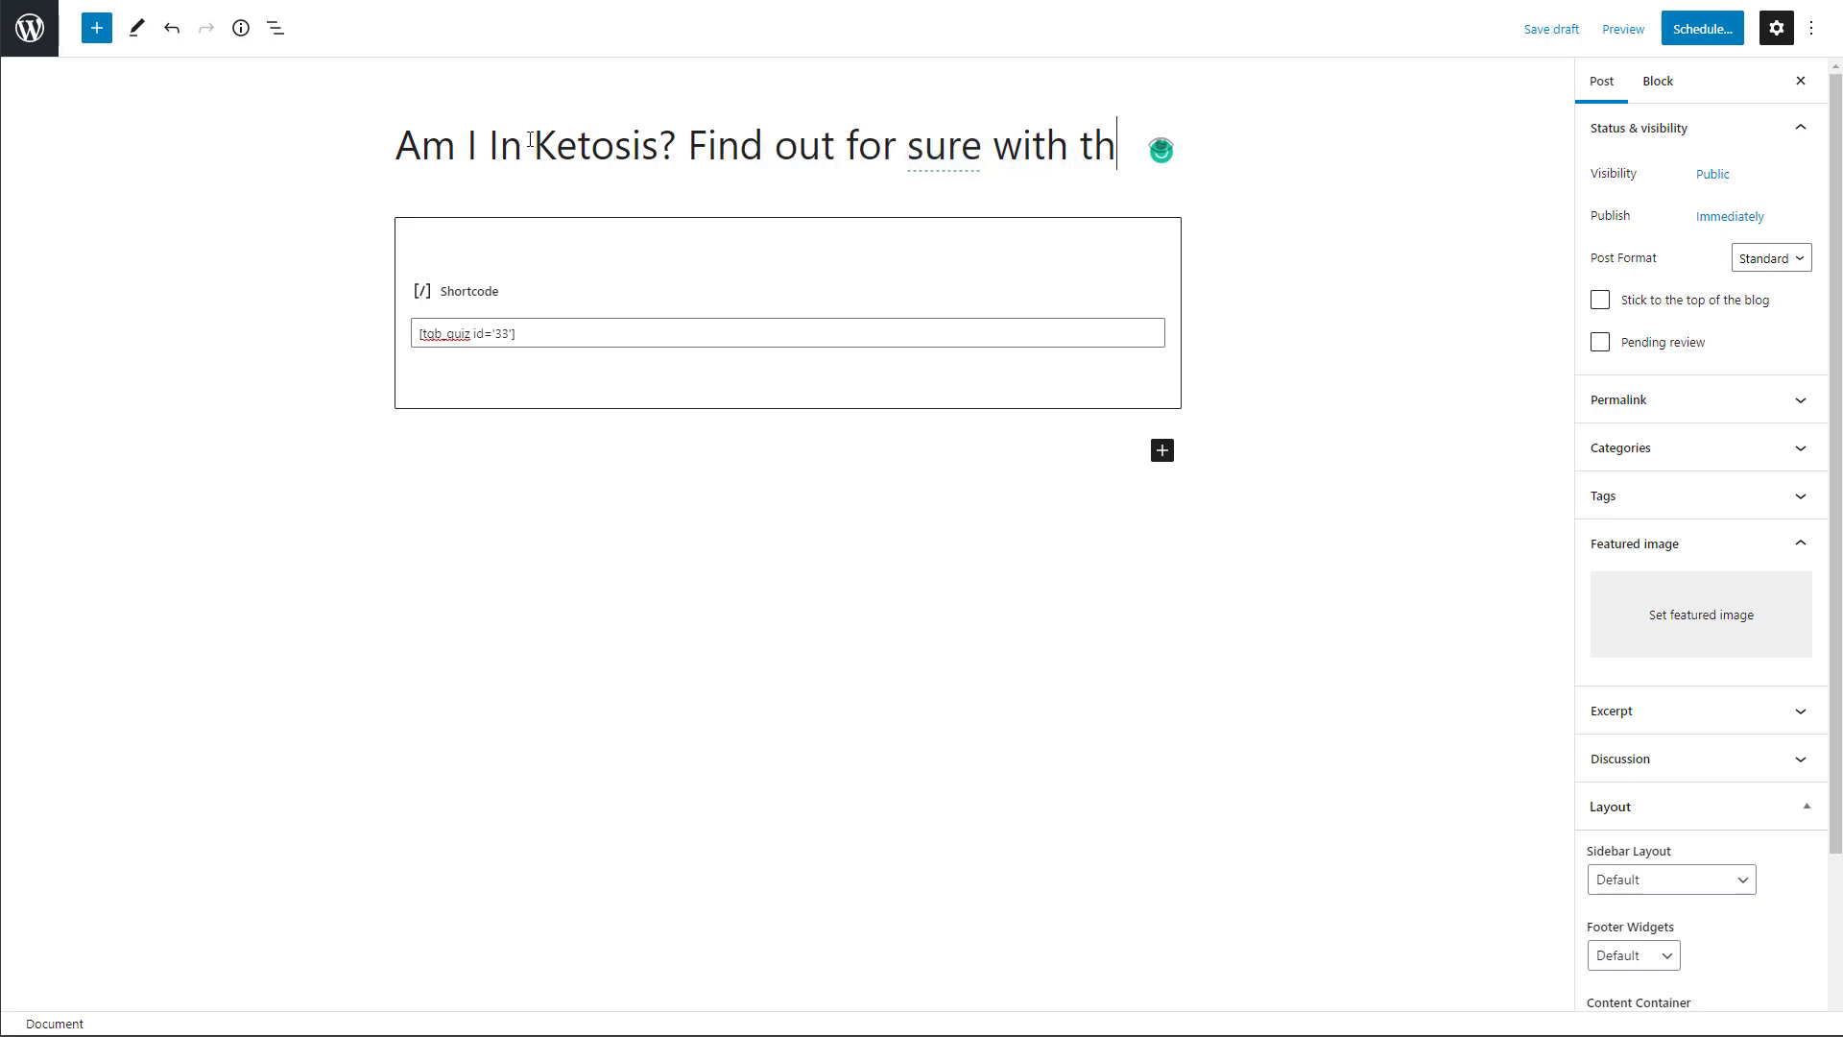
type("is shrt")
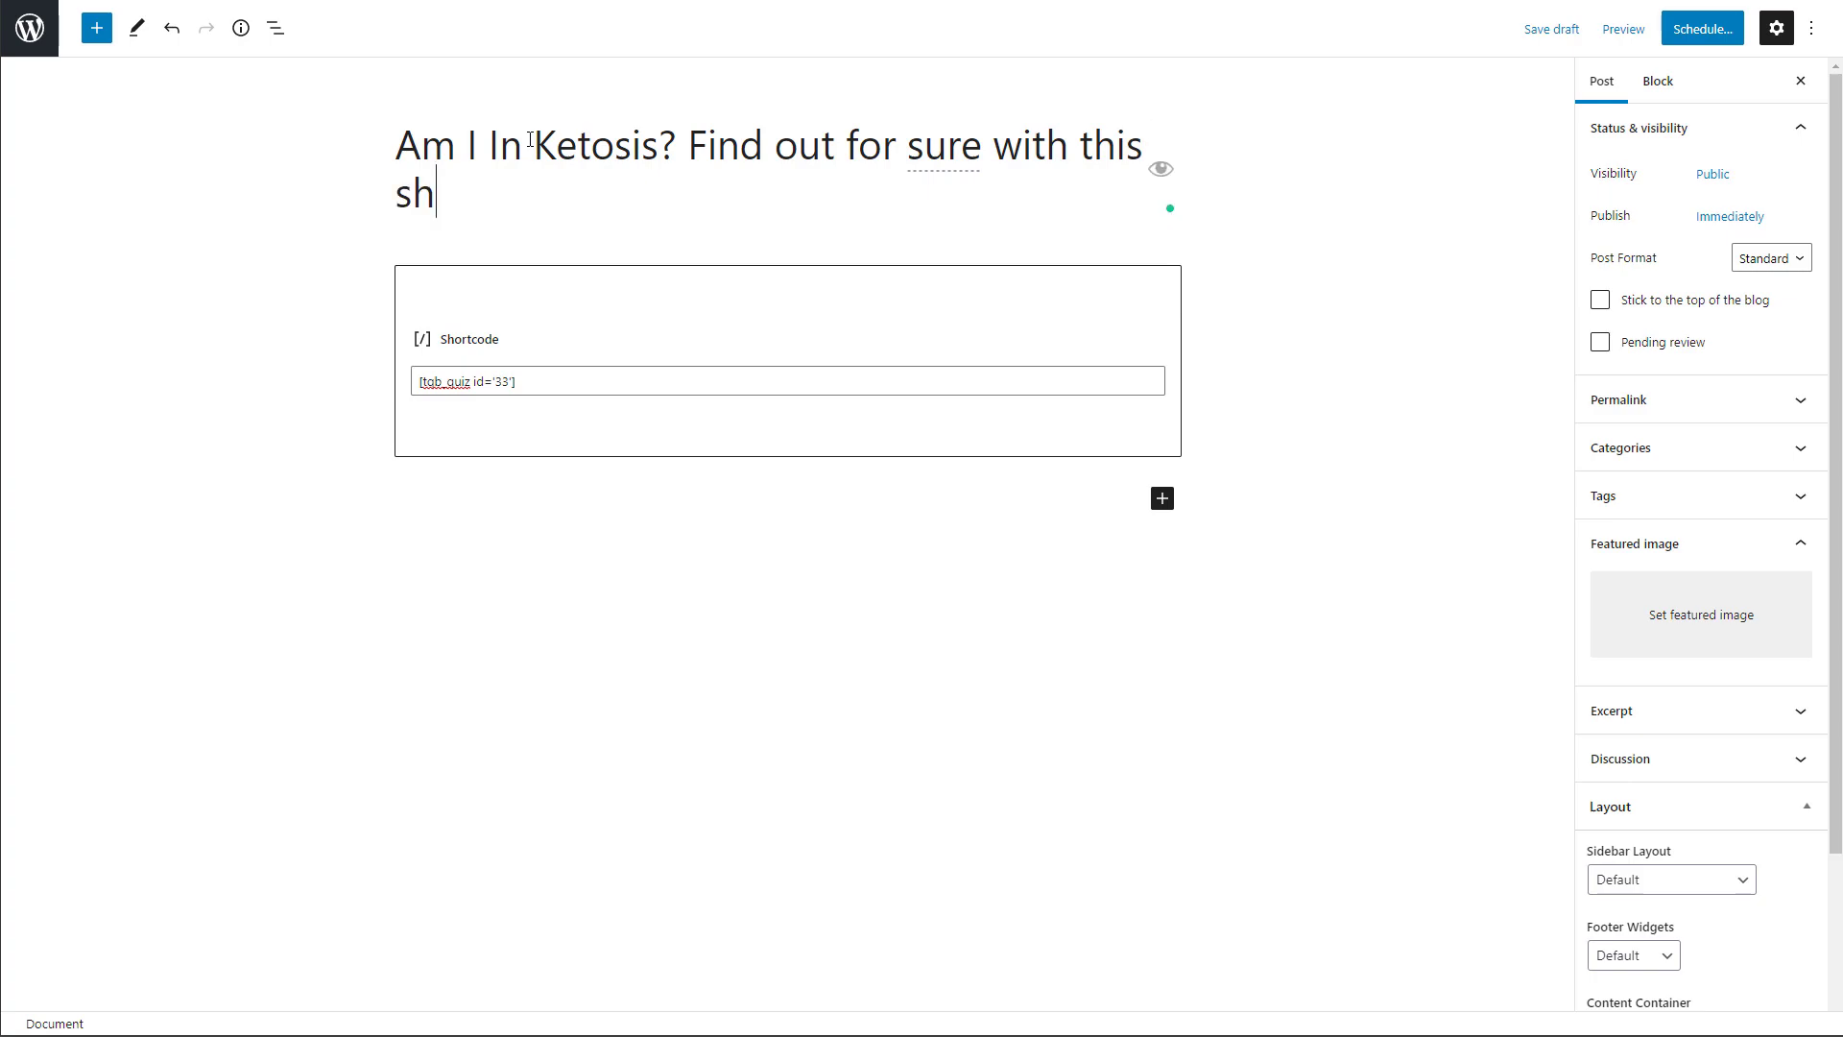
key("BackSpace")
key("BackSpace")
type("ort quiz")
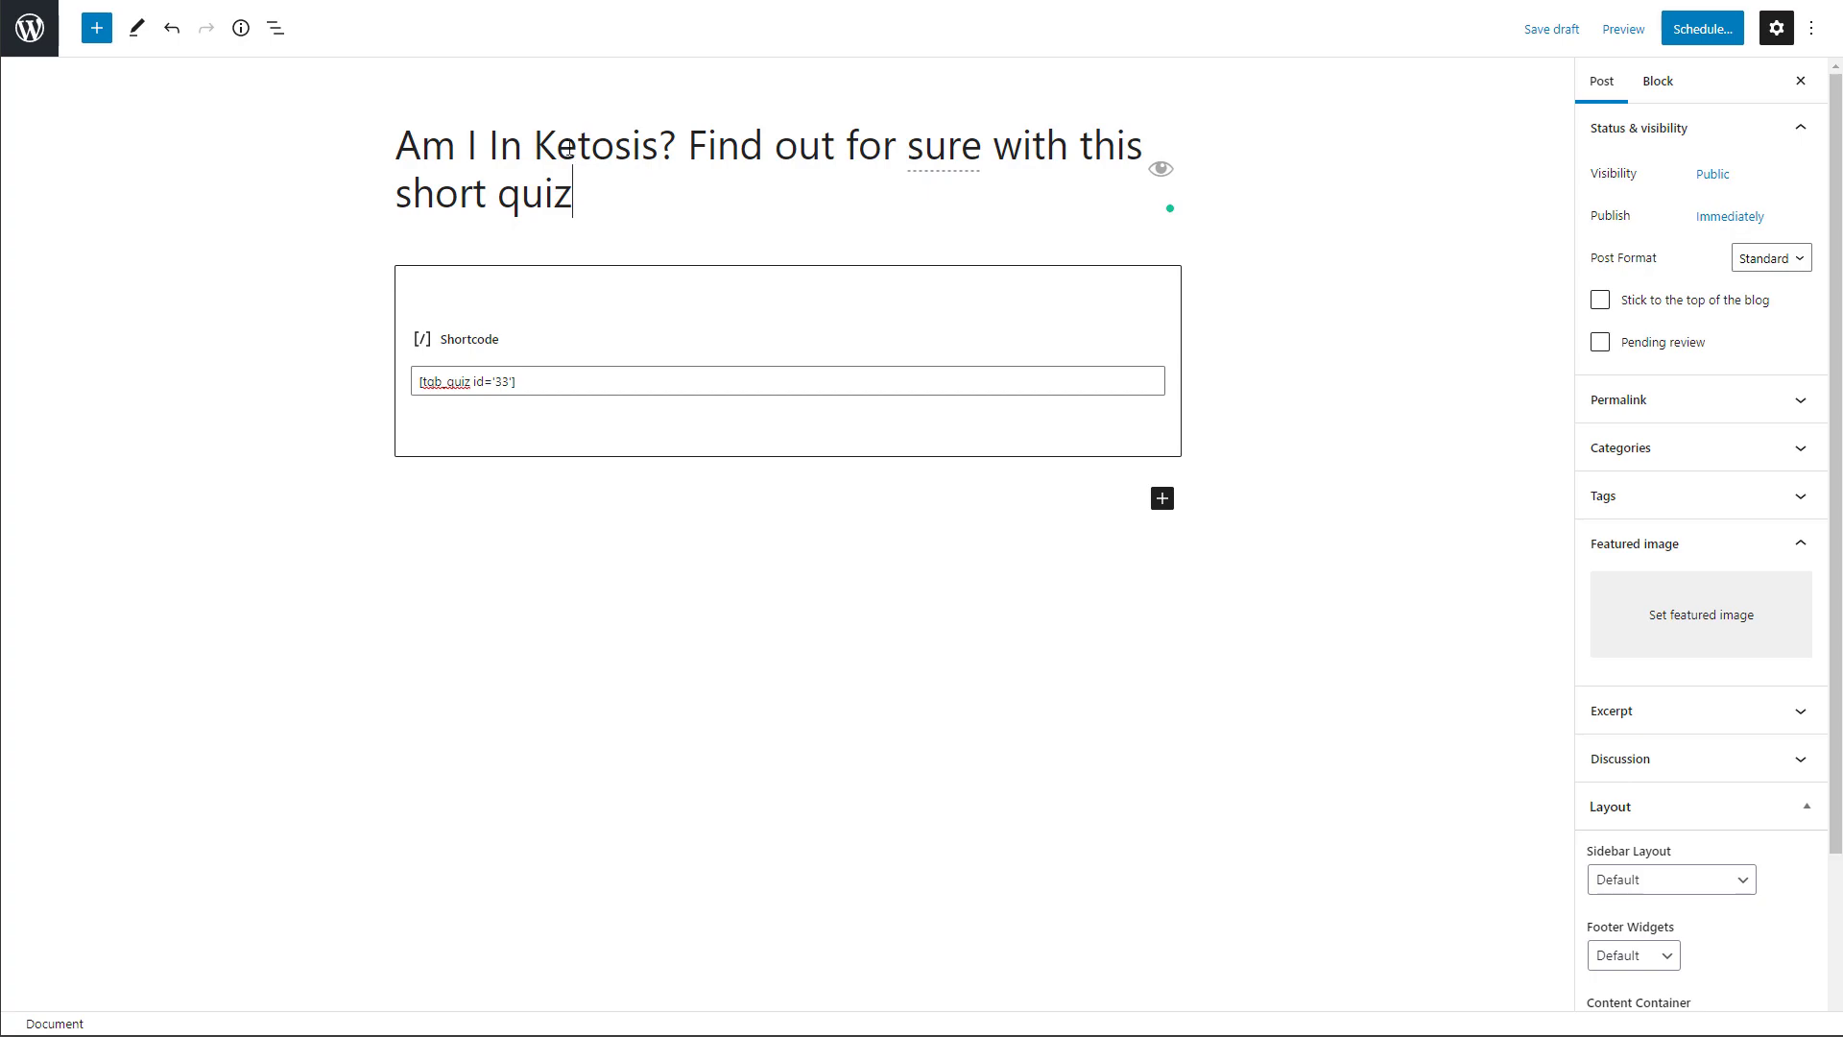
Publish the quiz post and return to its settings.
left_click(1689, 30)
left_click(1656, 35)
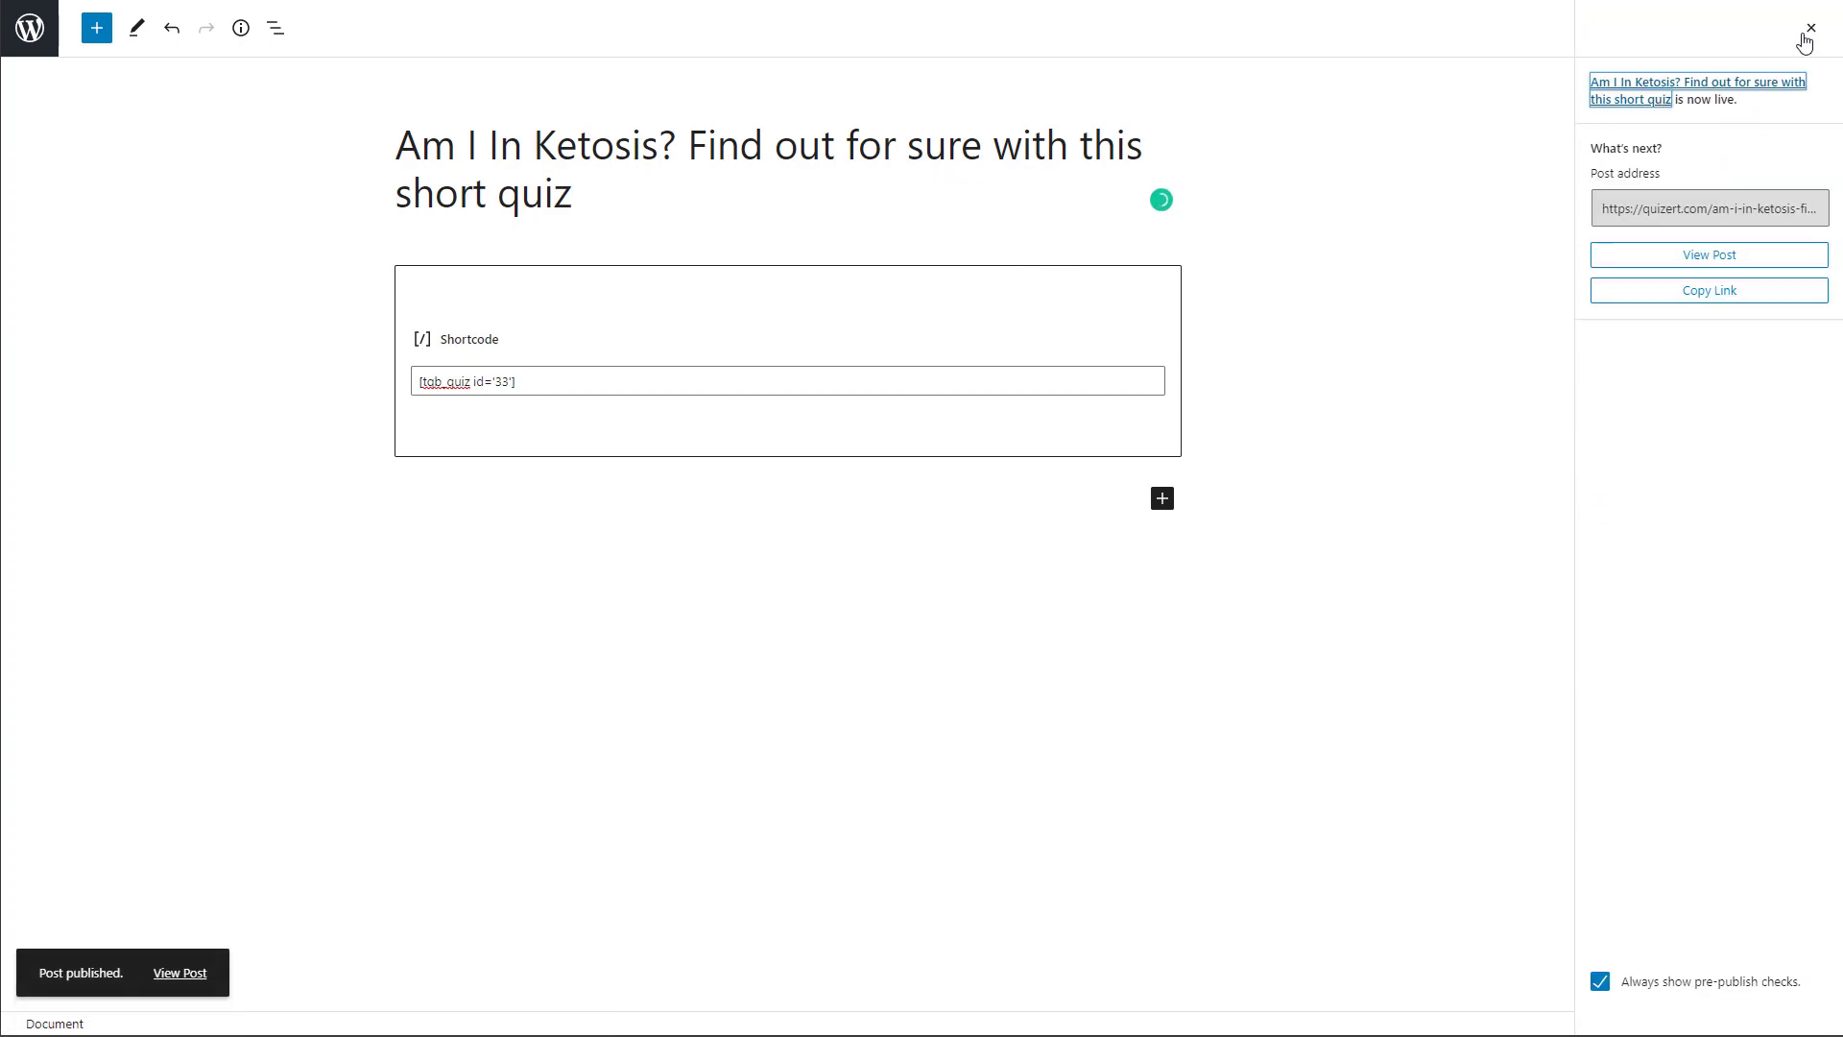
left_click(1798, 40)
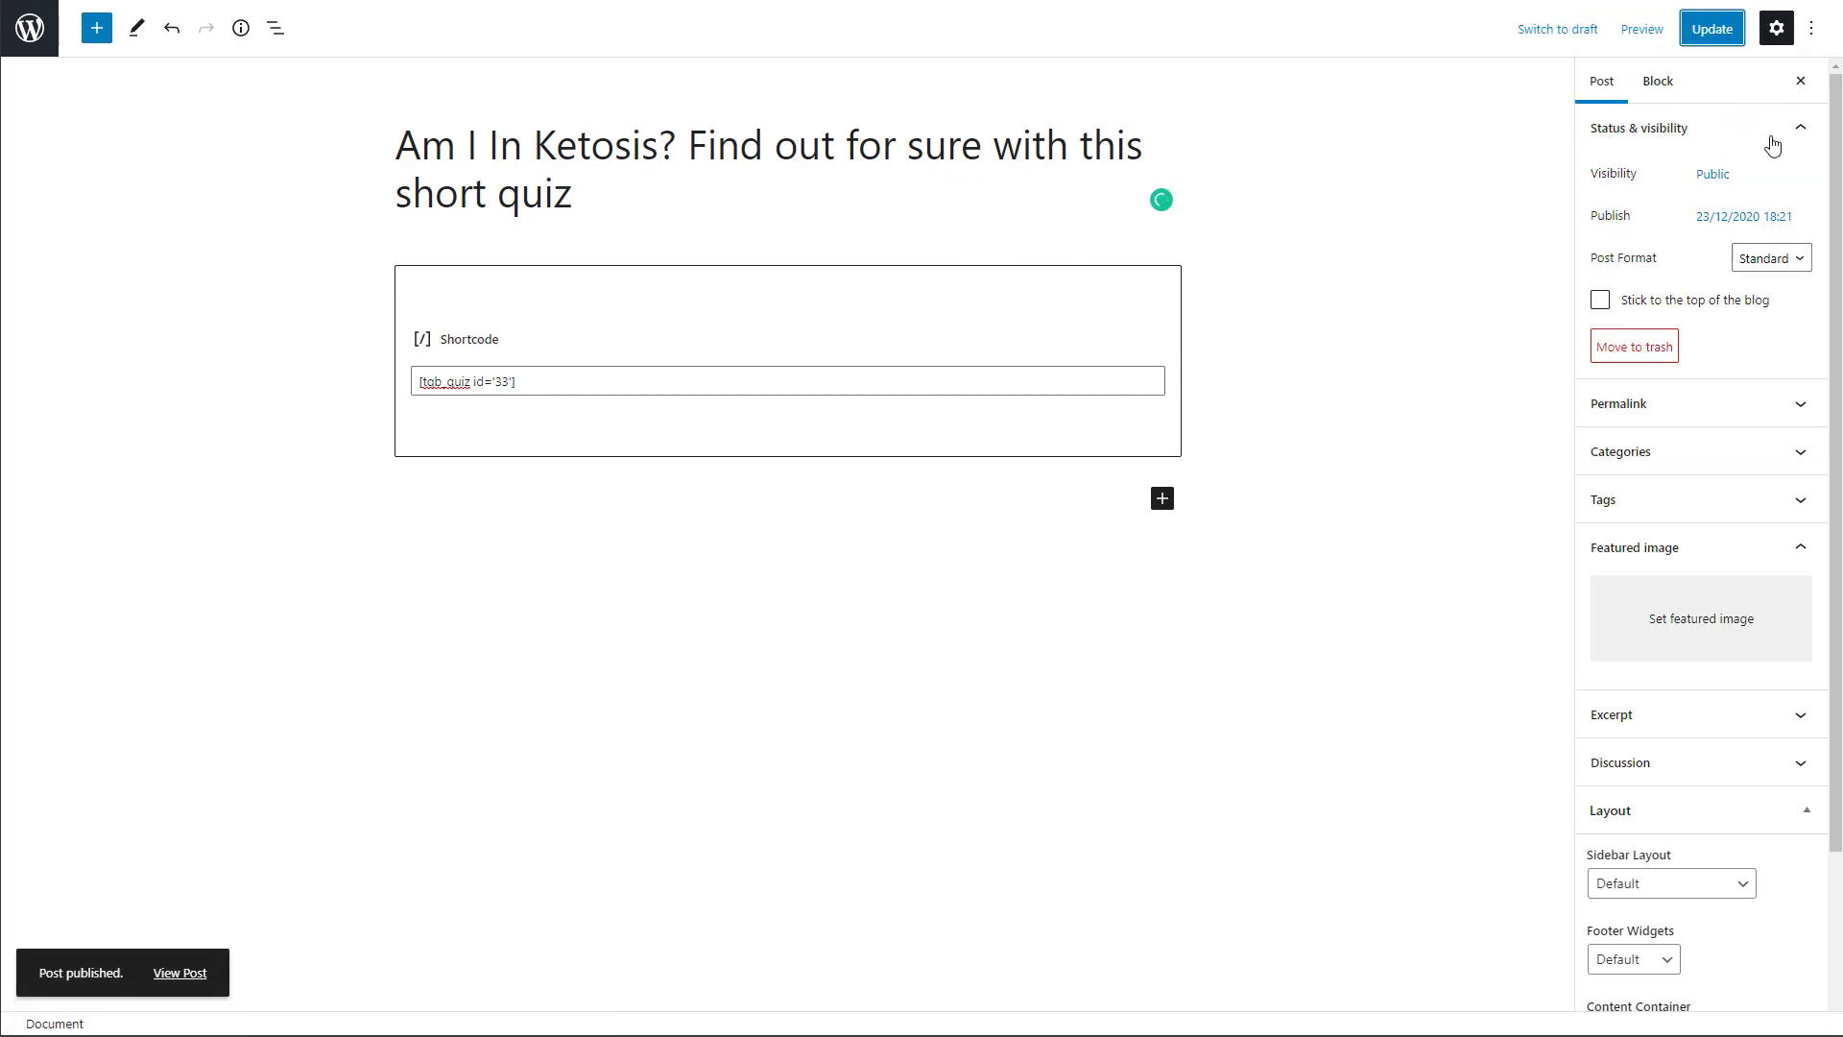
Set the KETO letter-tiles picture from the media library as the post's featured image and update the post.
left_click(1667, 637)
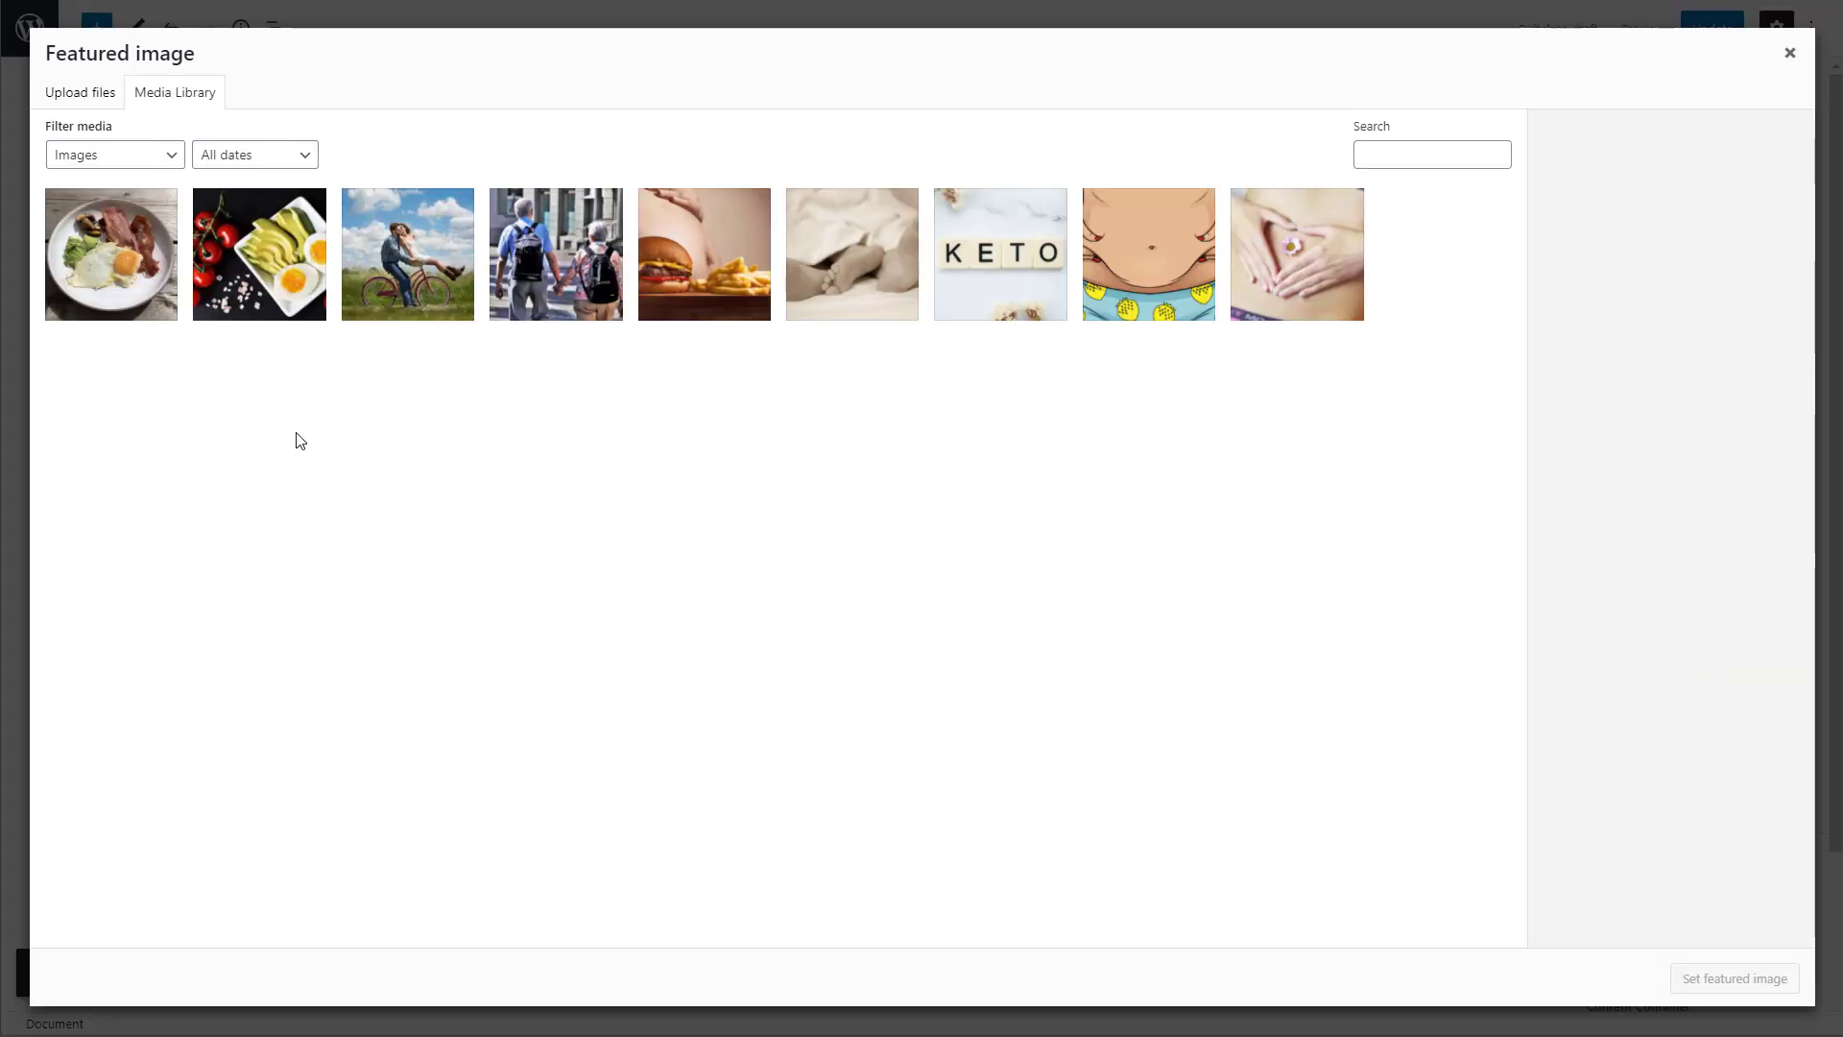
left_click(999, 252)
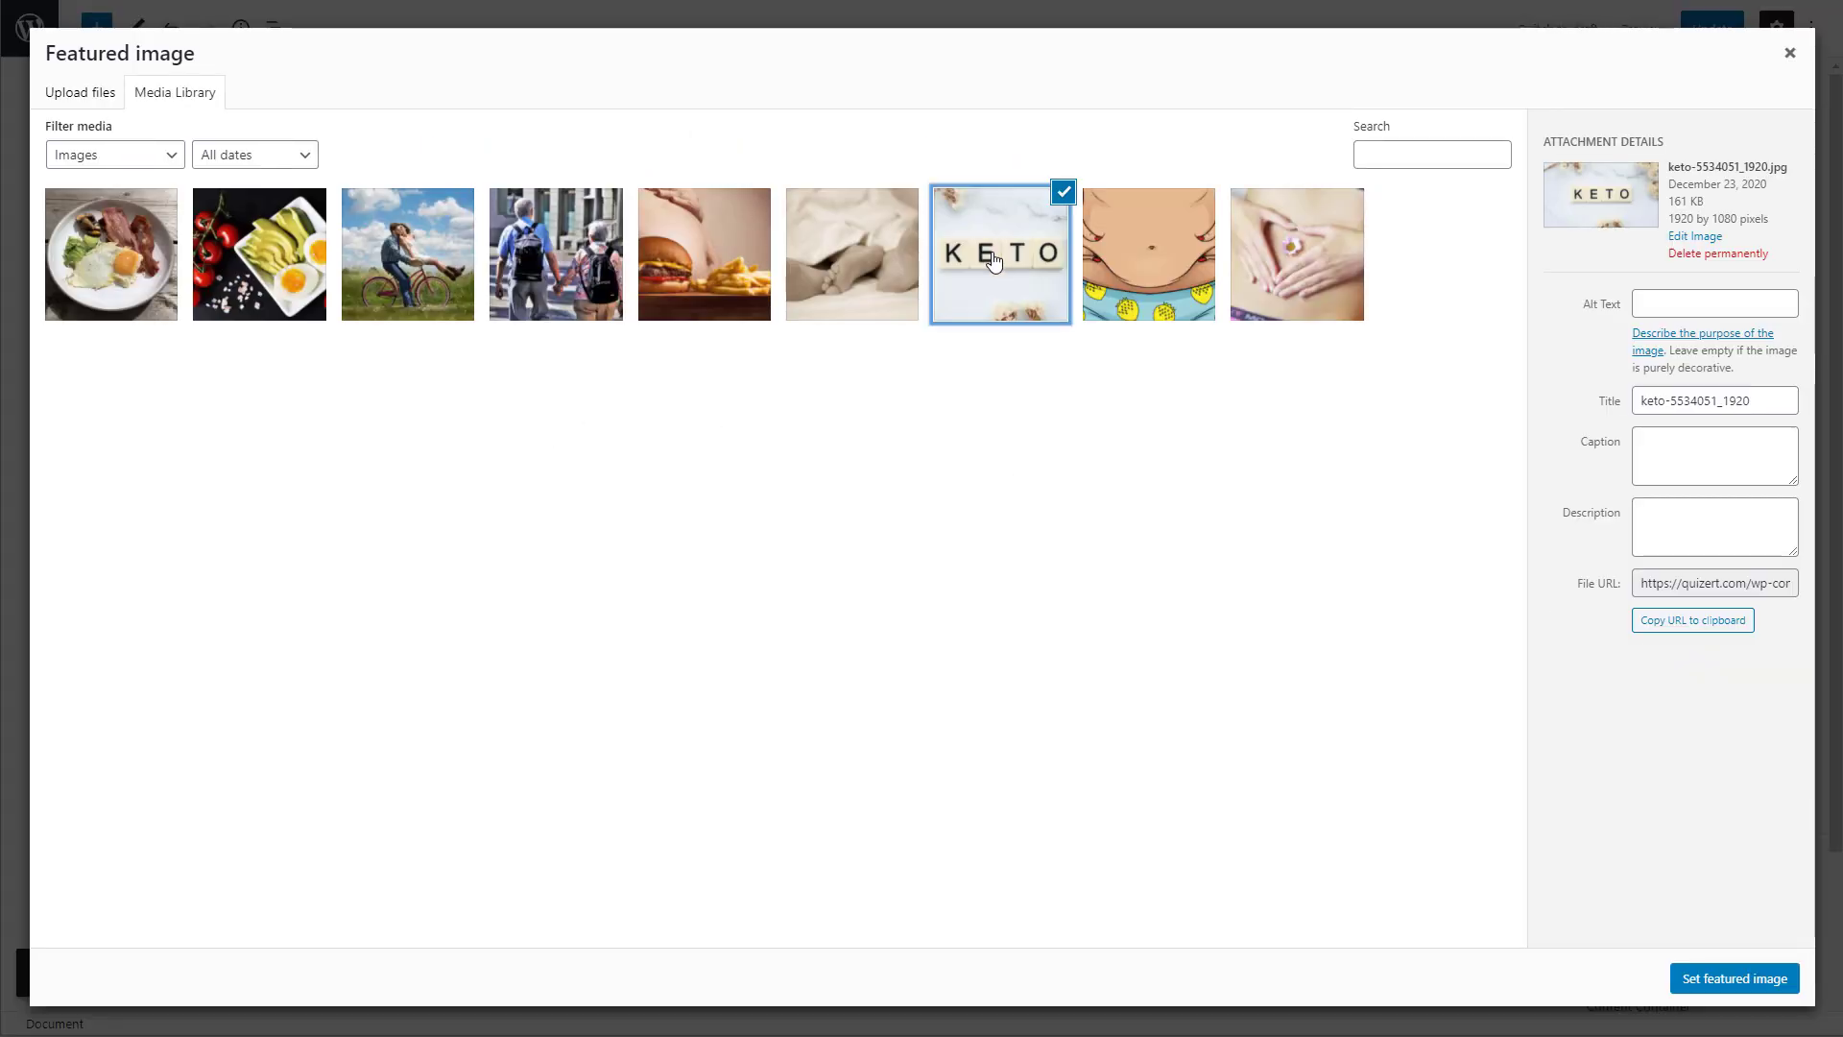
left_click(1705, 984)
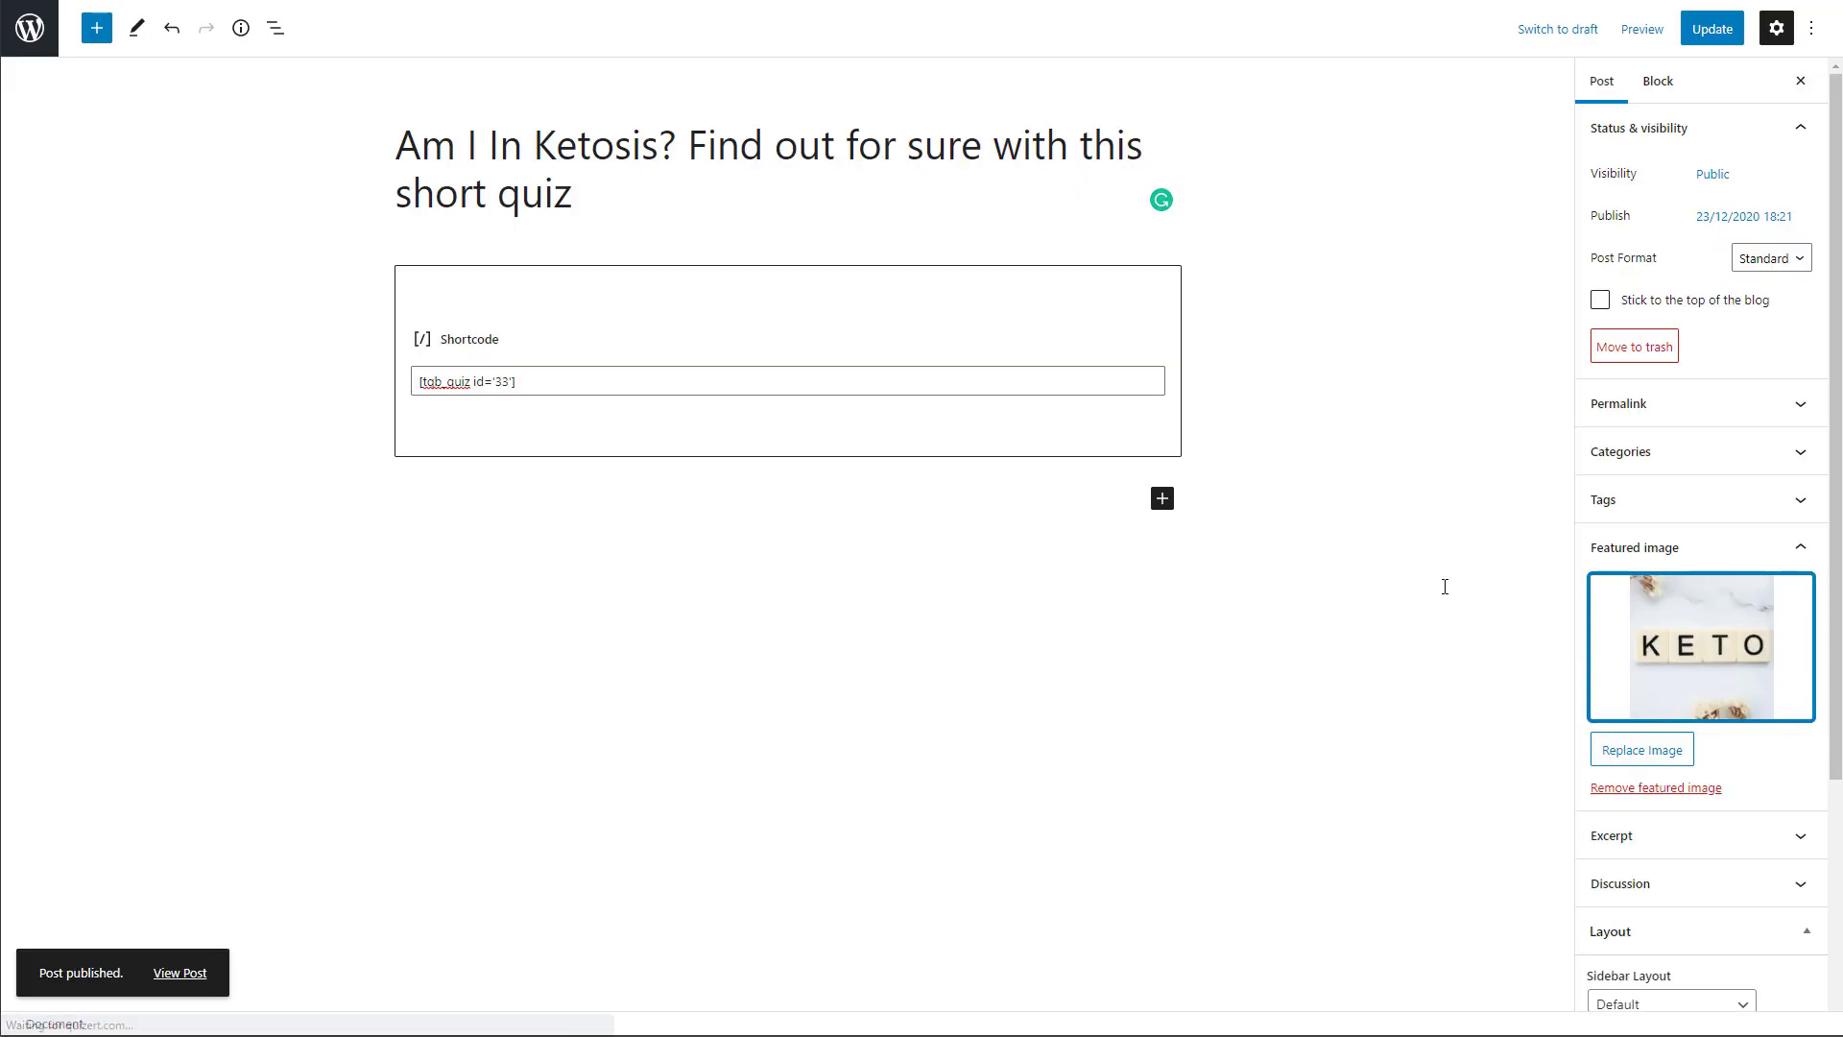
left_click(1713, 29)
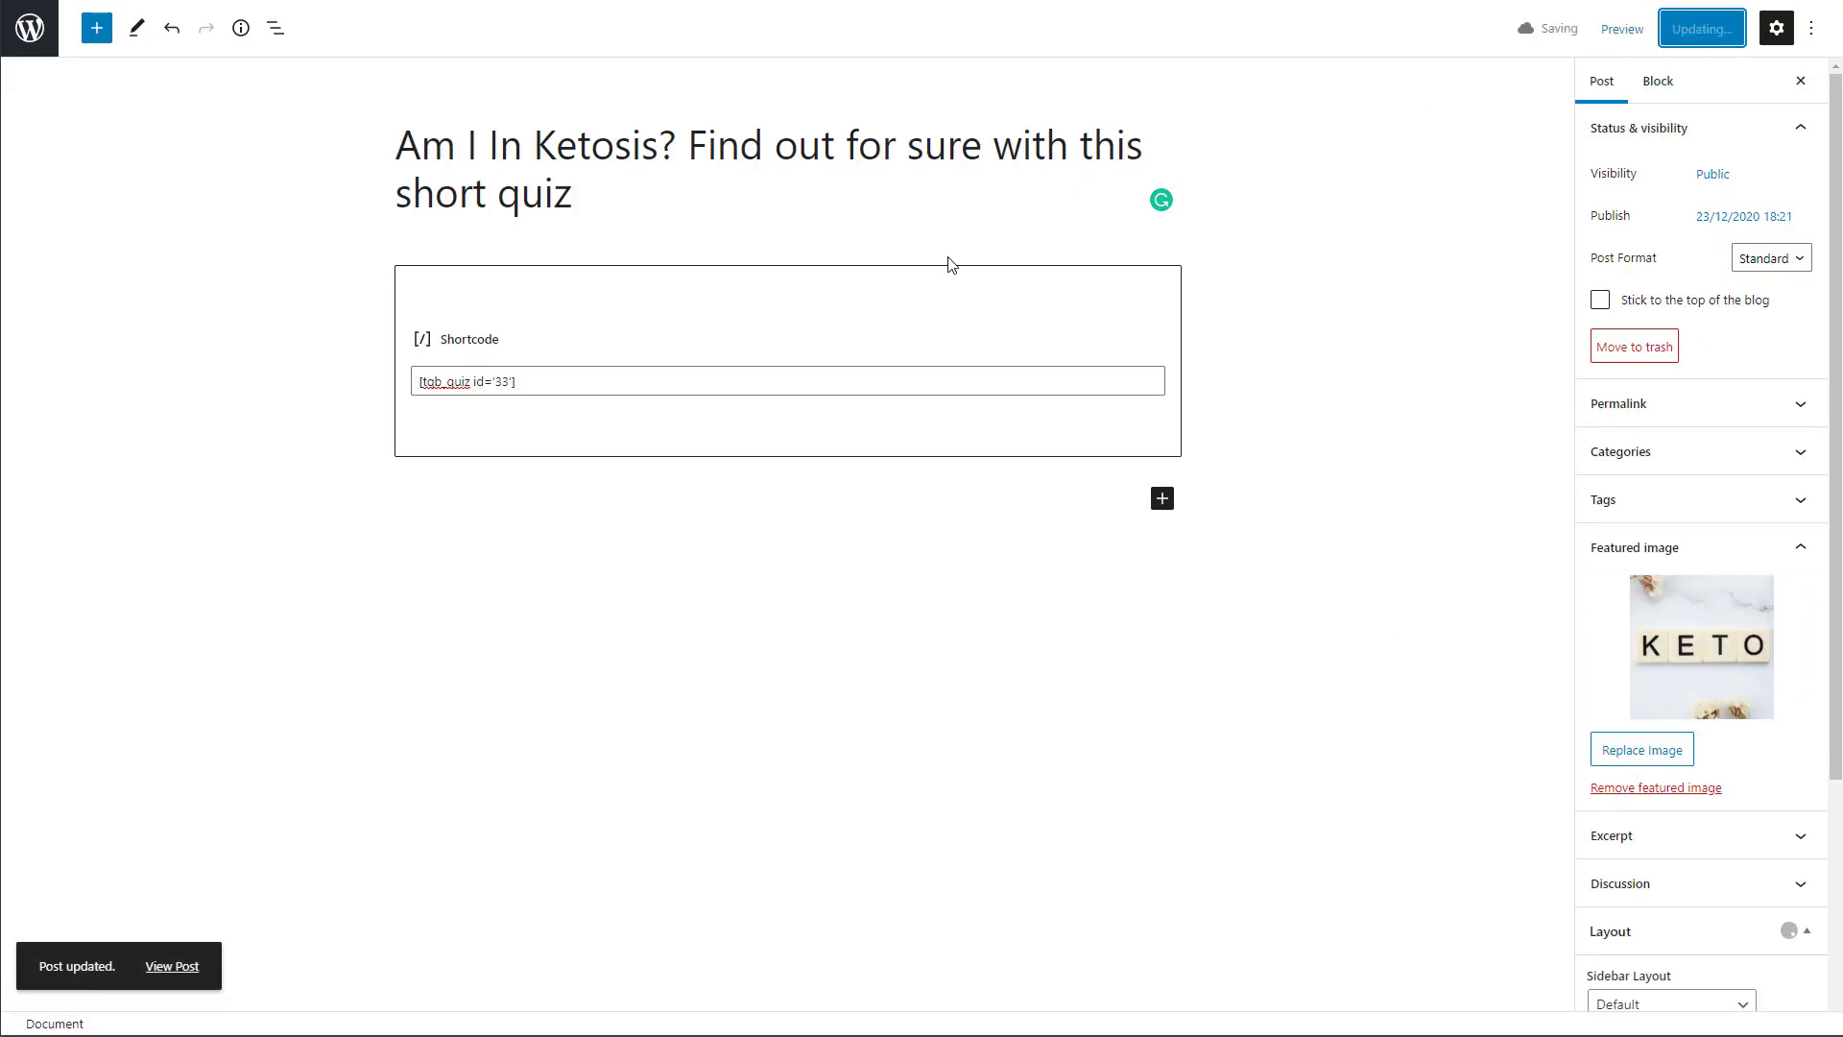
Open the published ketosis quiz post from the posts list and examine its live layout, including the quiz block.
left_click(46, 38)
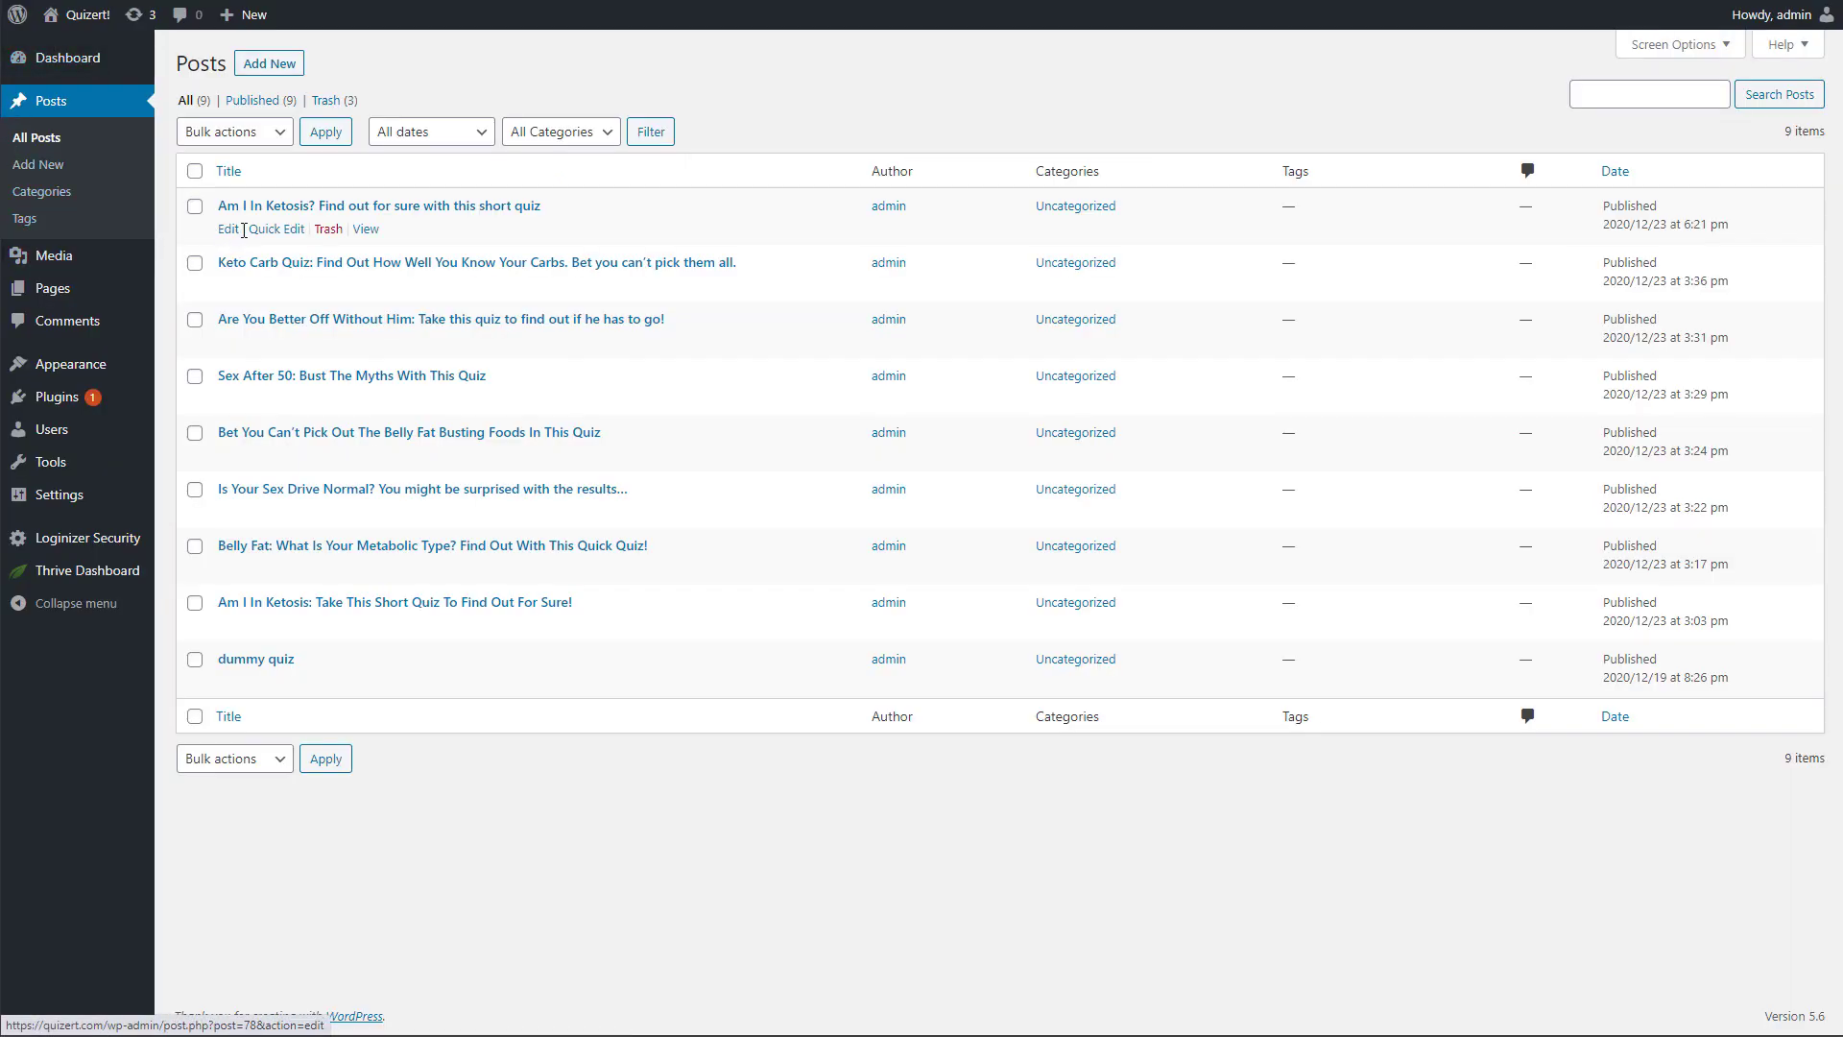
left_click(364, 232)
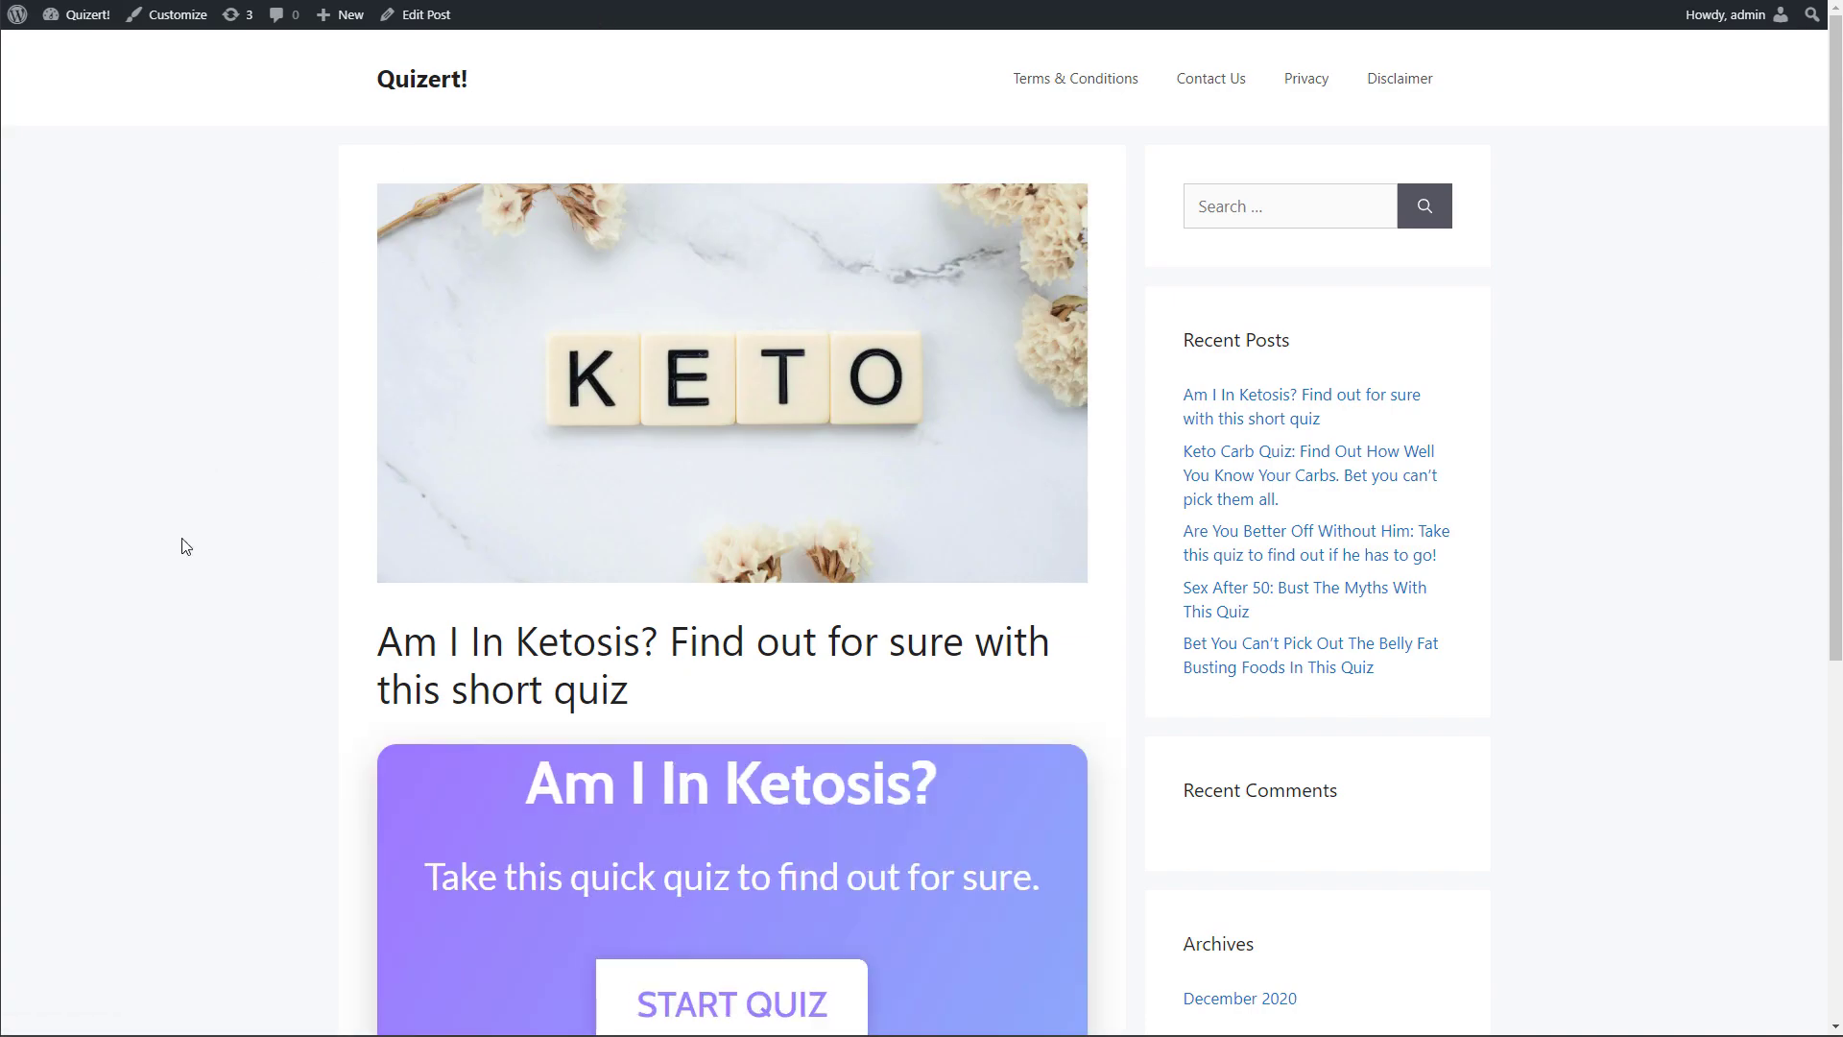
scroll(207, 575, "down", 2)
scroll(207, 575, "up", 3)
scroll(499, 509, "down", 2)
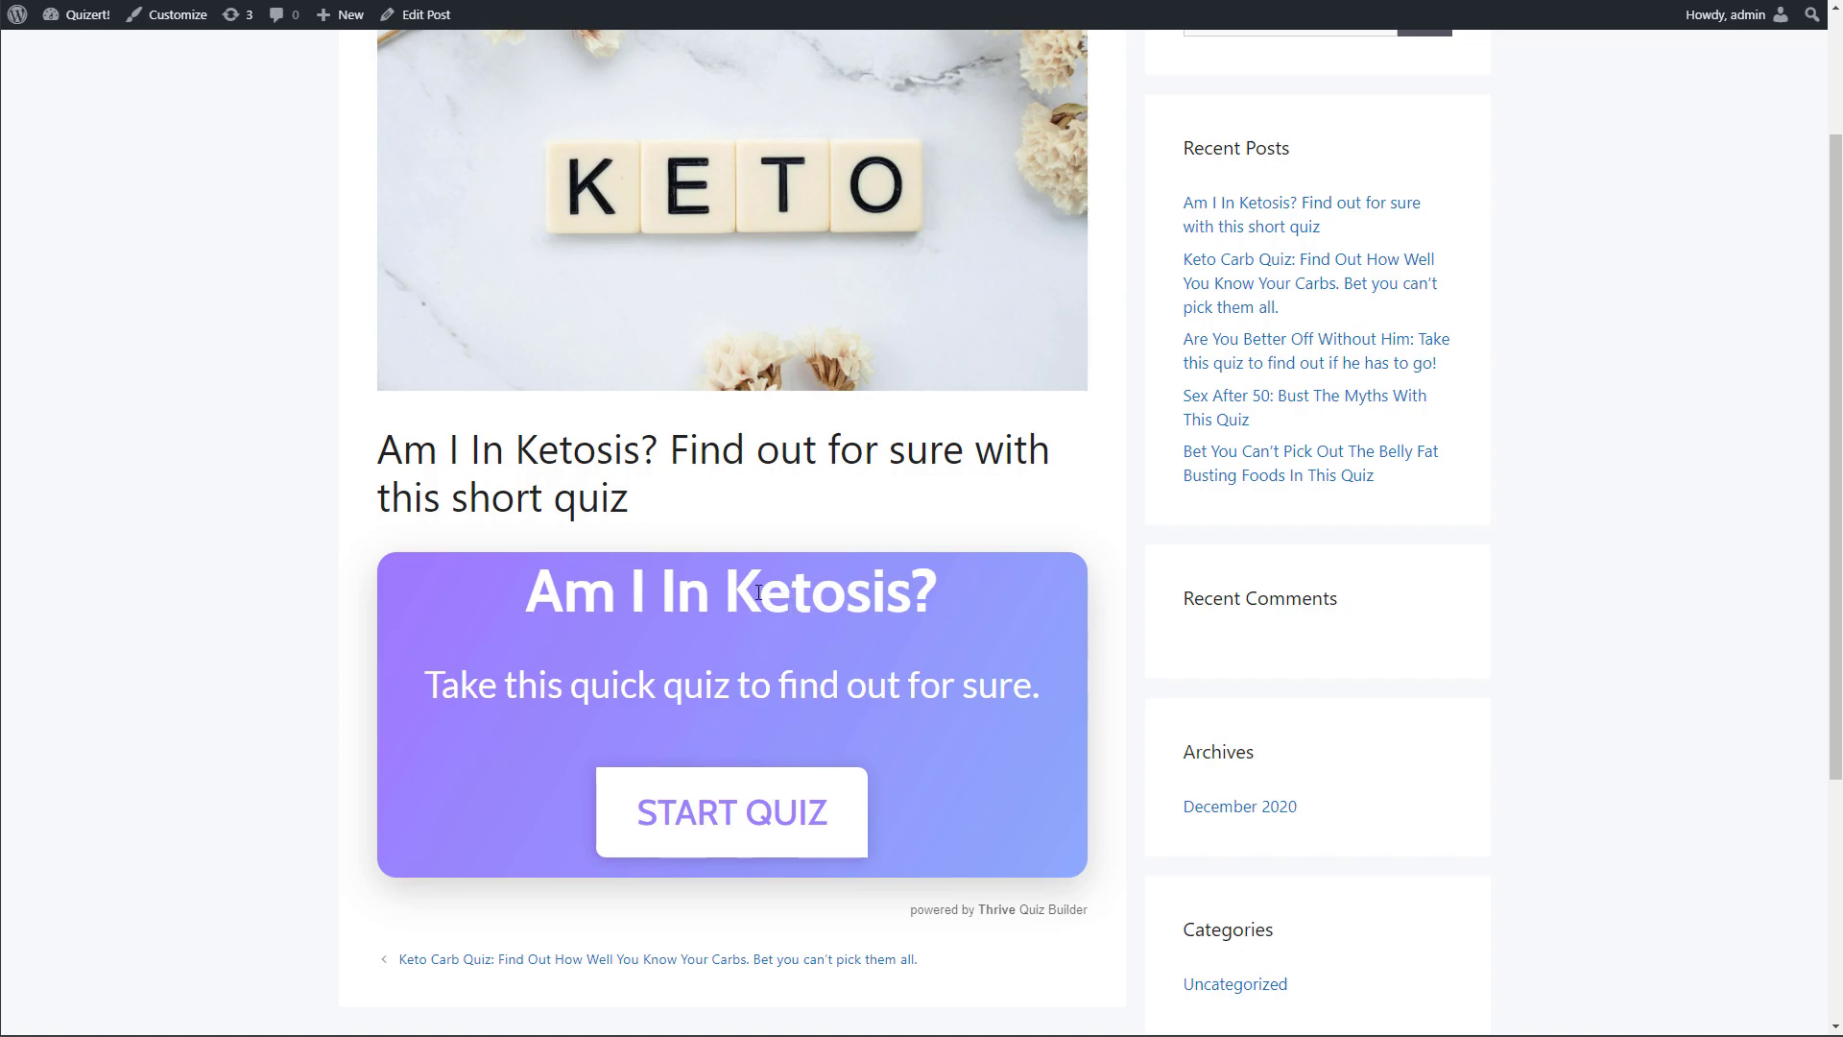
scroll(358, 527, "up", 2)
scroll(358, 527, "down", 4)
scroll(358, 526, "up", 4)
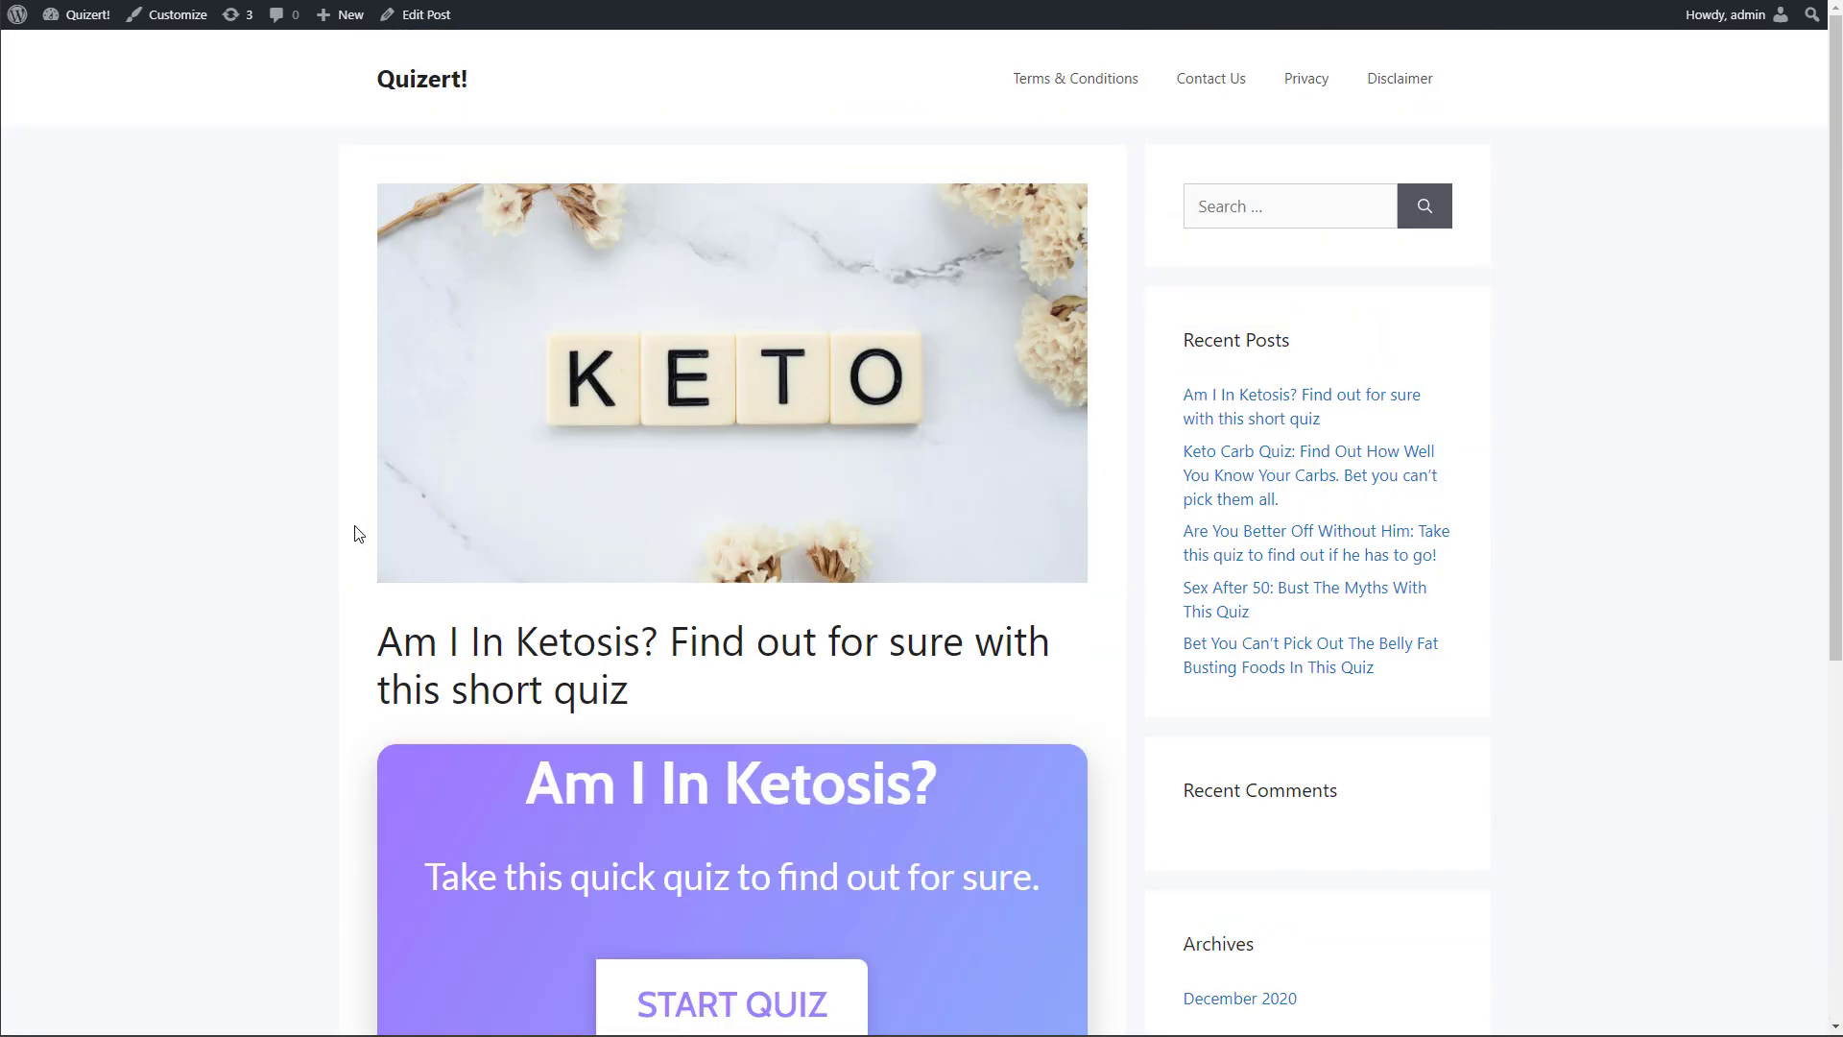
scroll(350, 535, "down", 3)
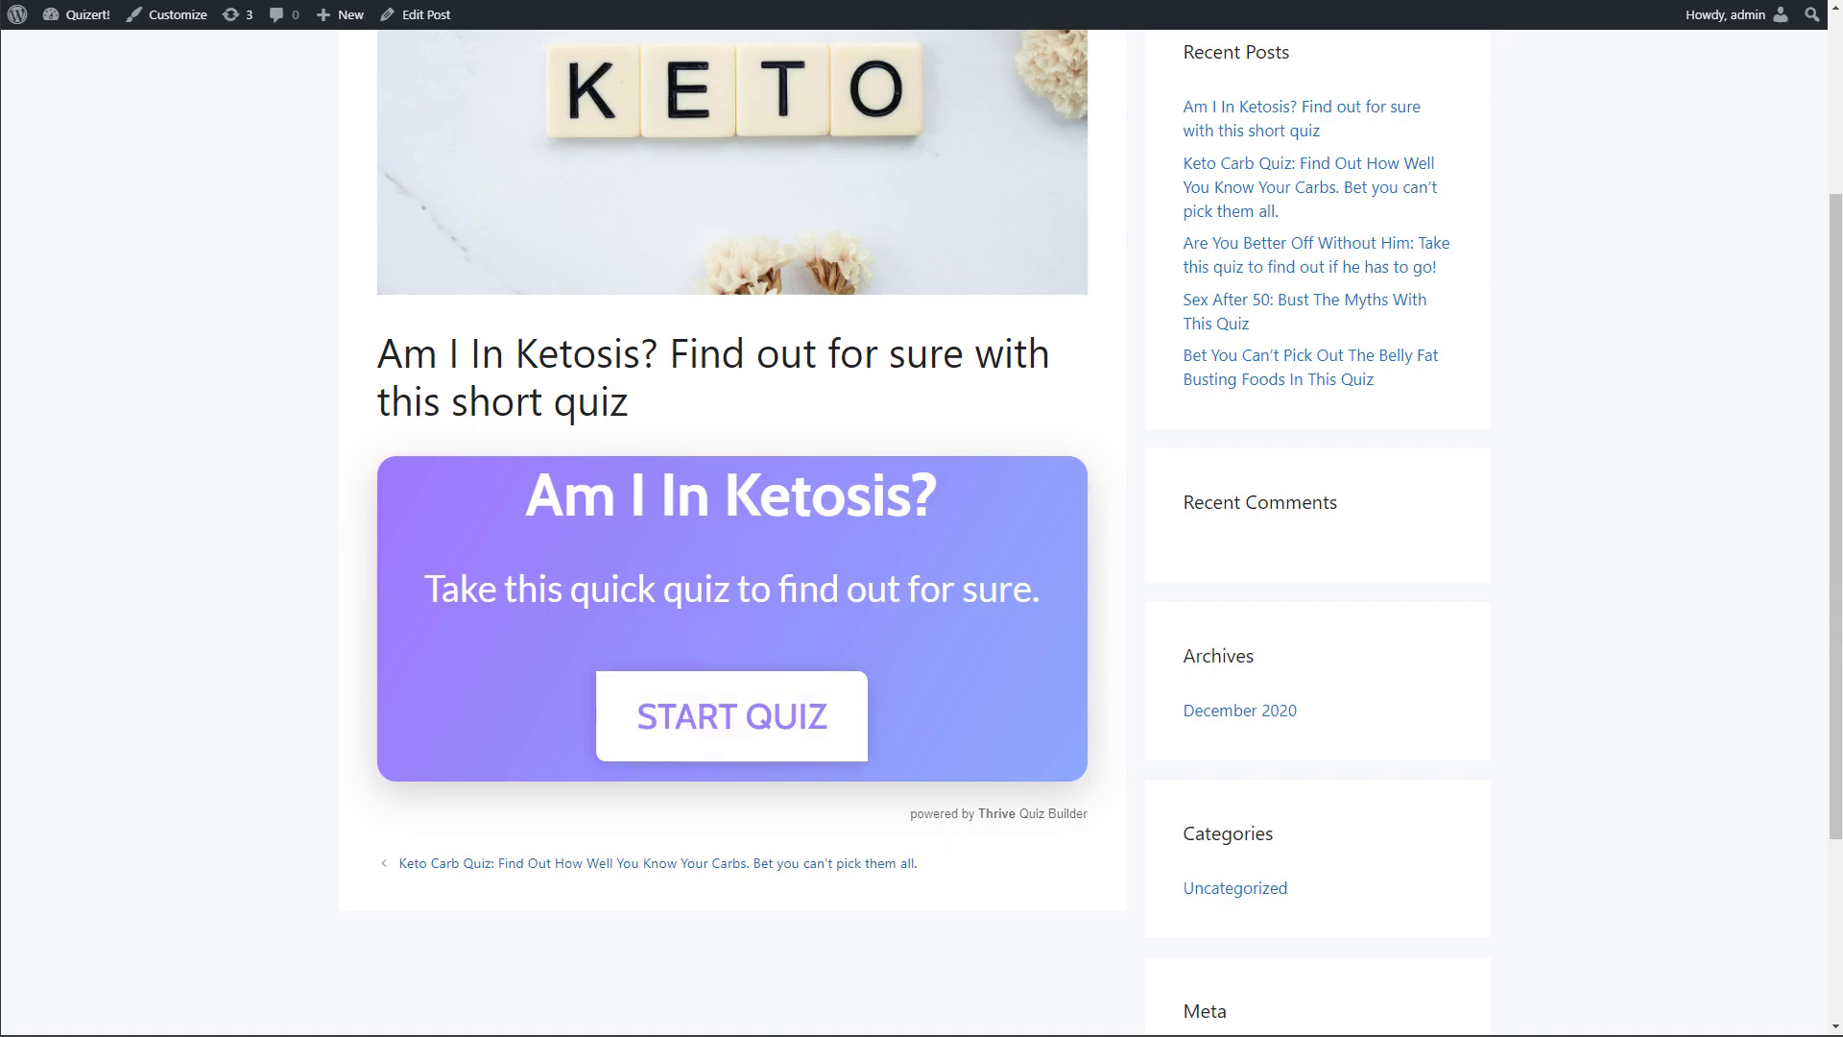
In the Thrive Quiz Builder settings, switch off the "Powered by Quiz Builder" display and save.
mouse_move(81, 14)
left_click(83, 53)
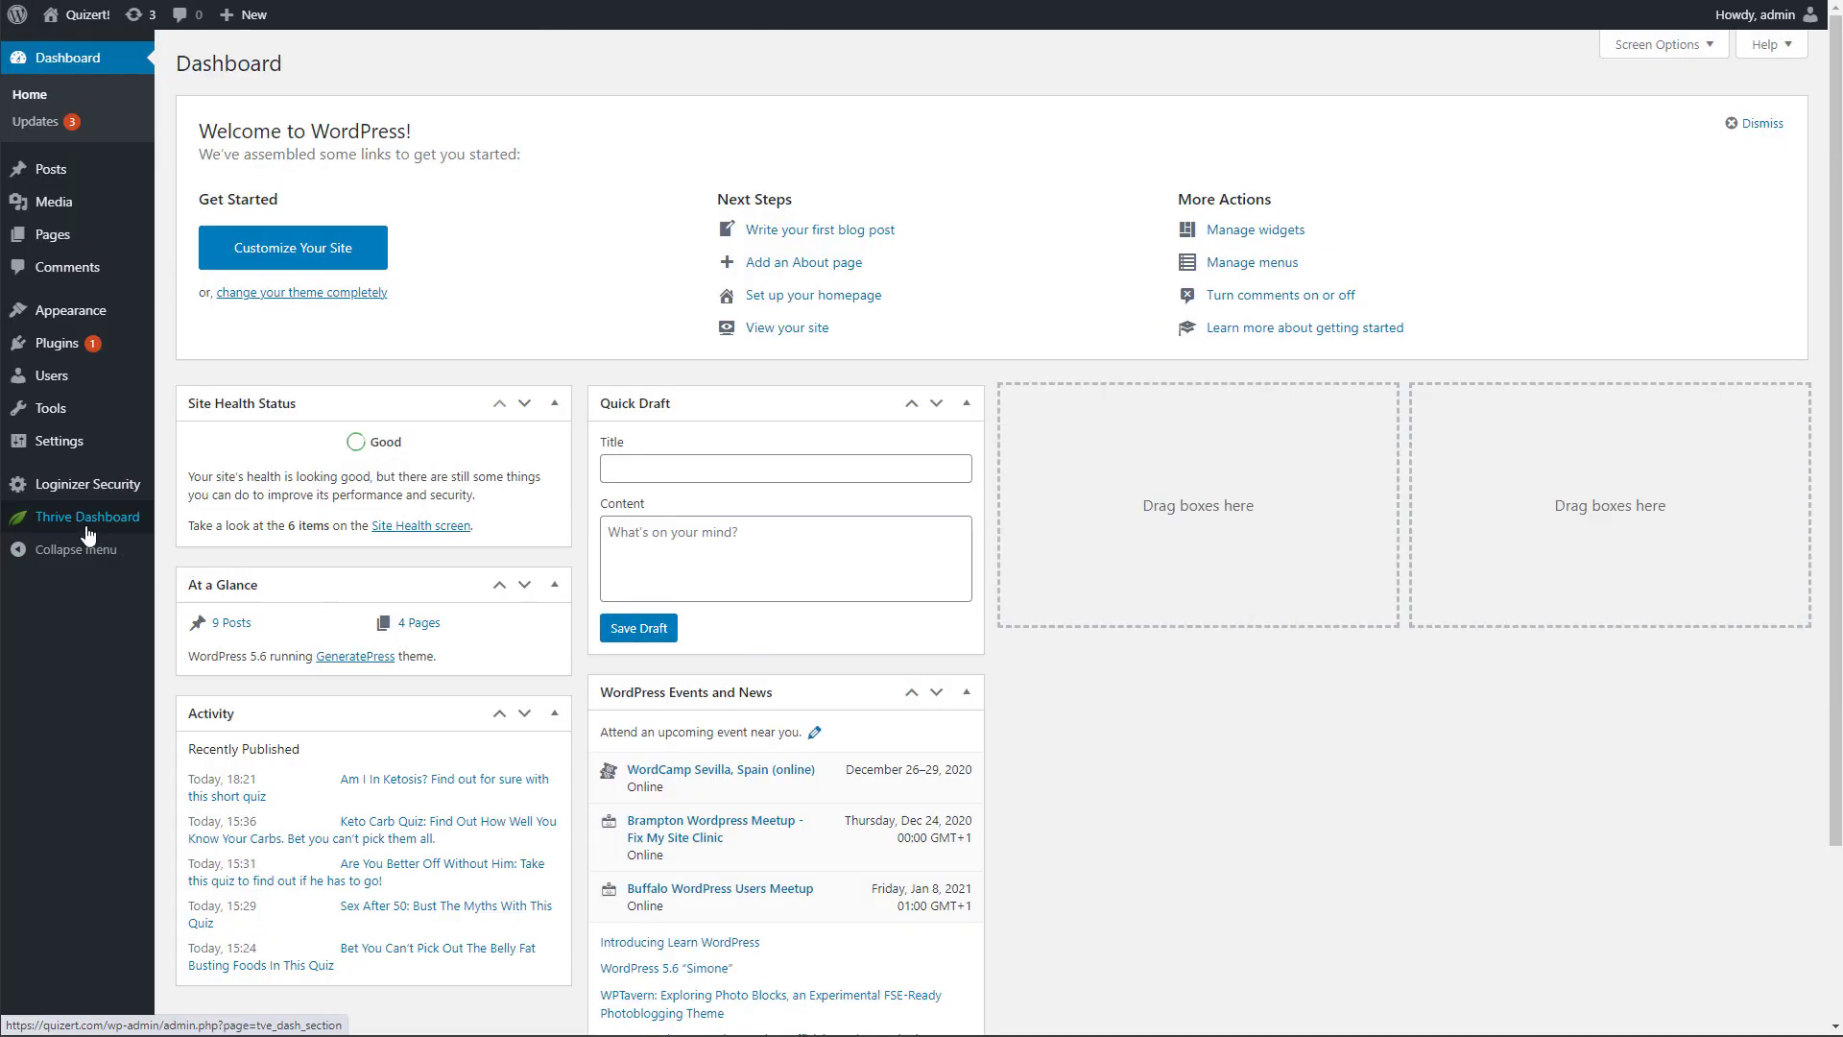
mouse_move(96, 528)
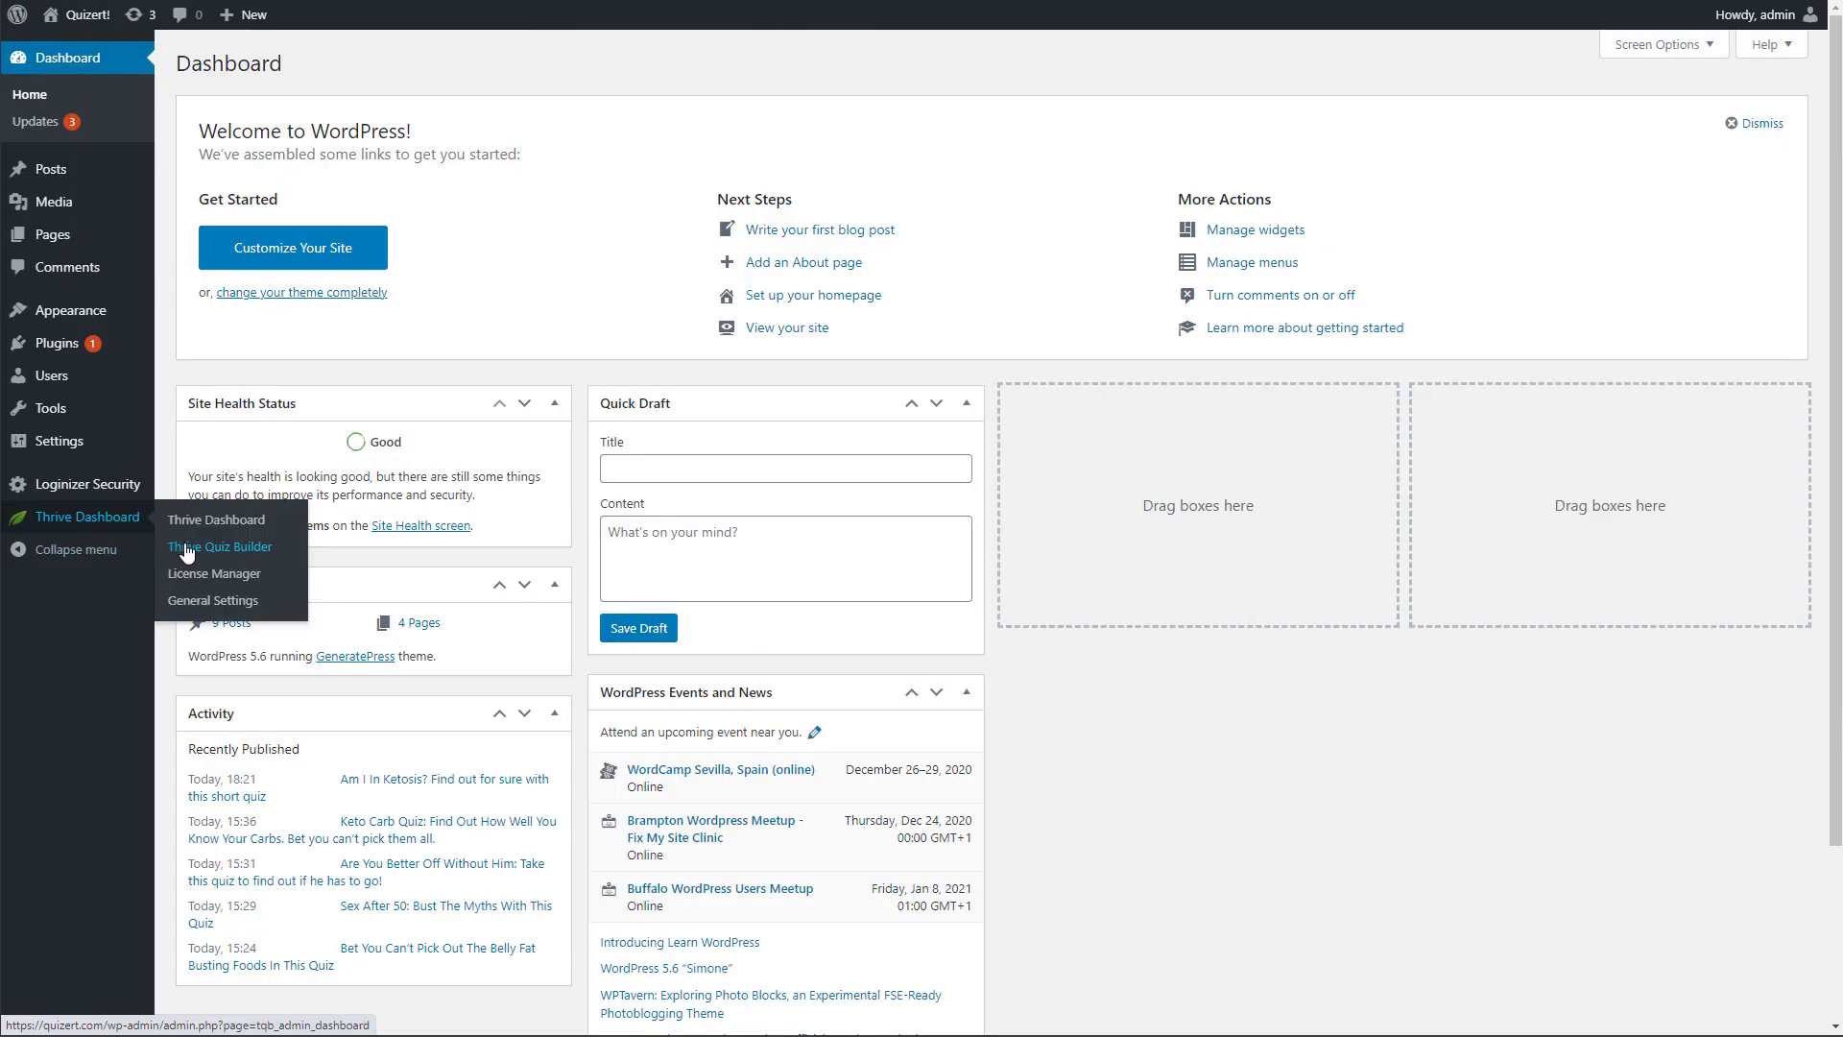
left_click(187, 552)
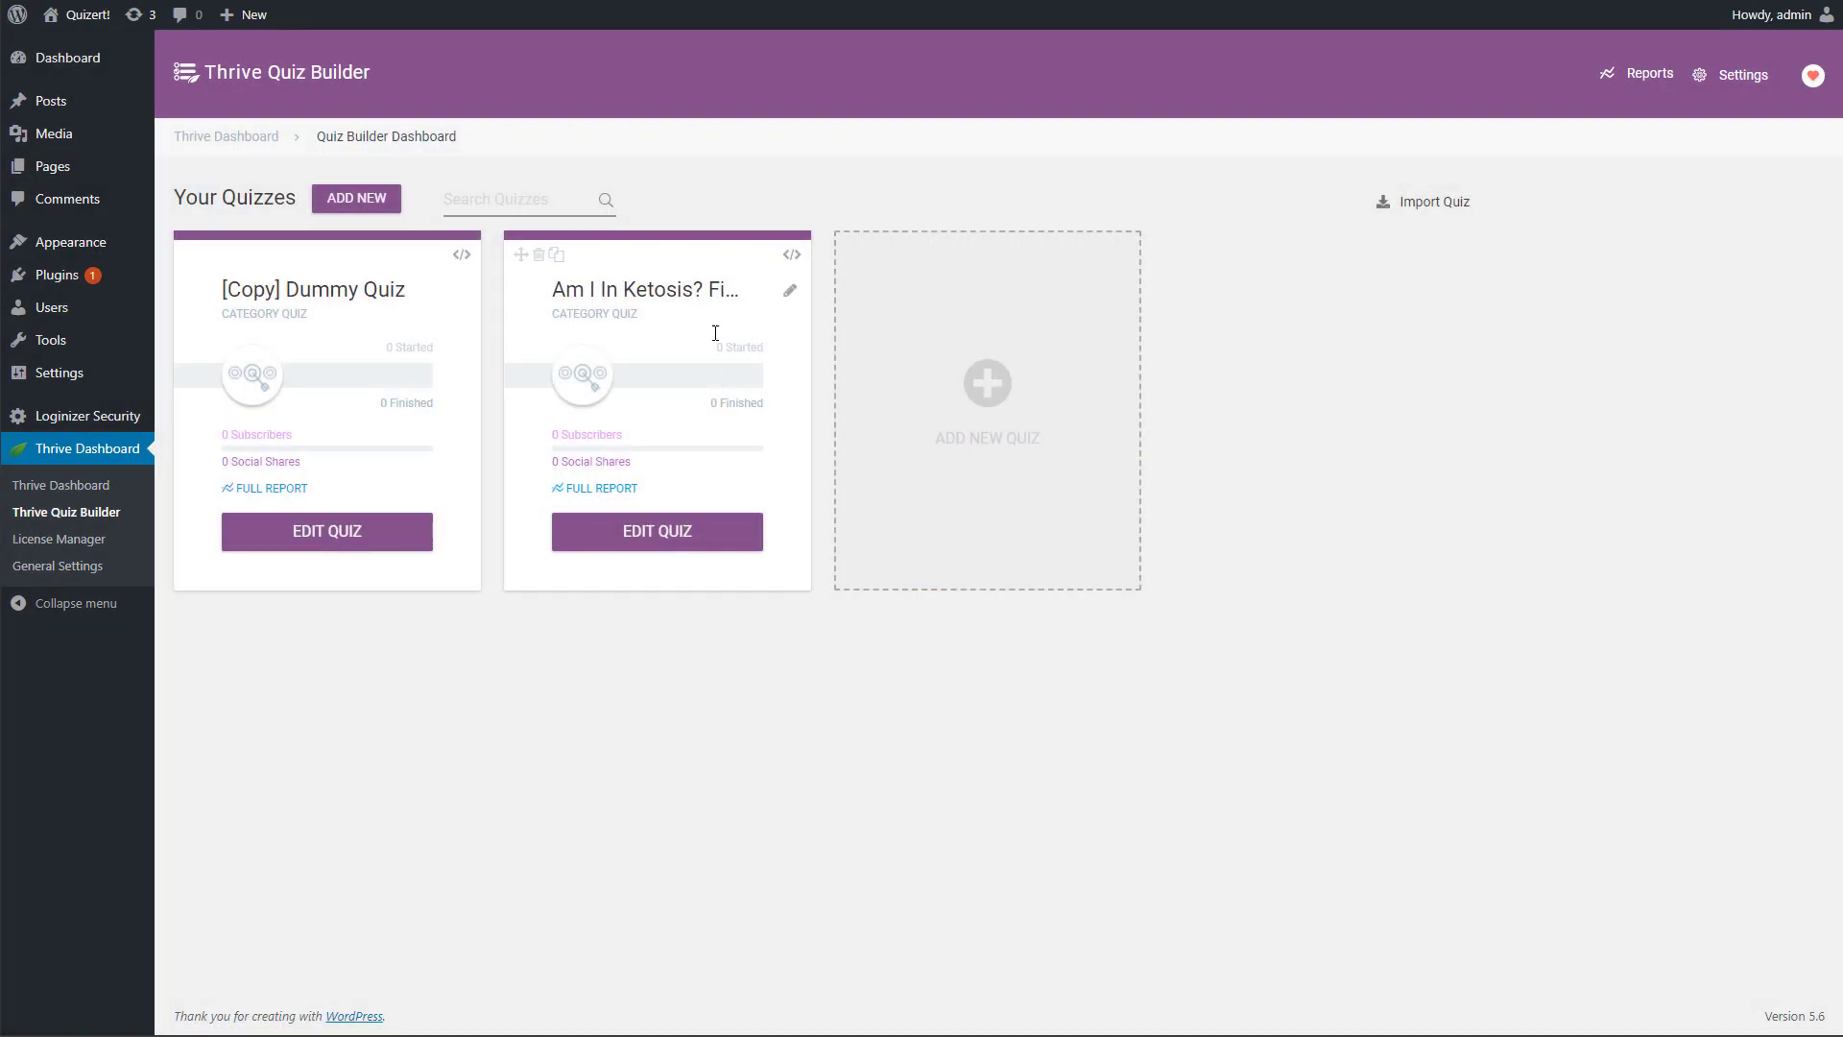
left_click(1738, 75)
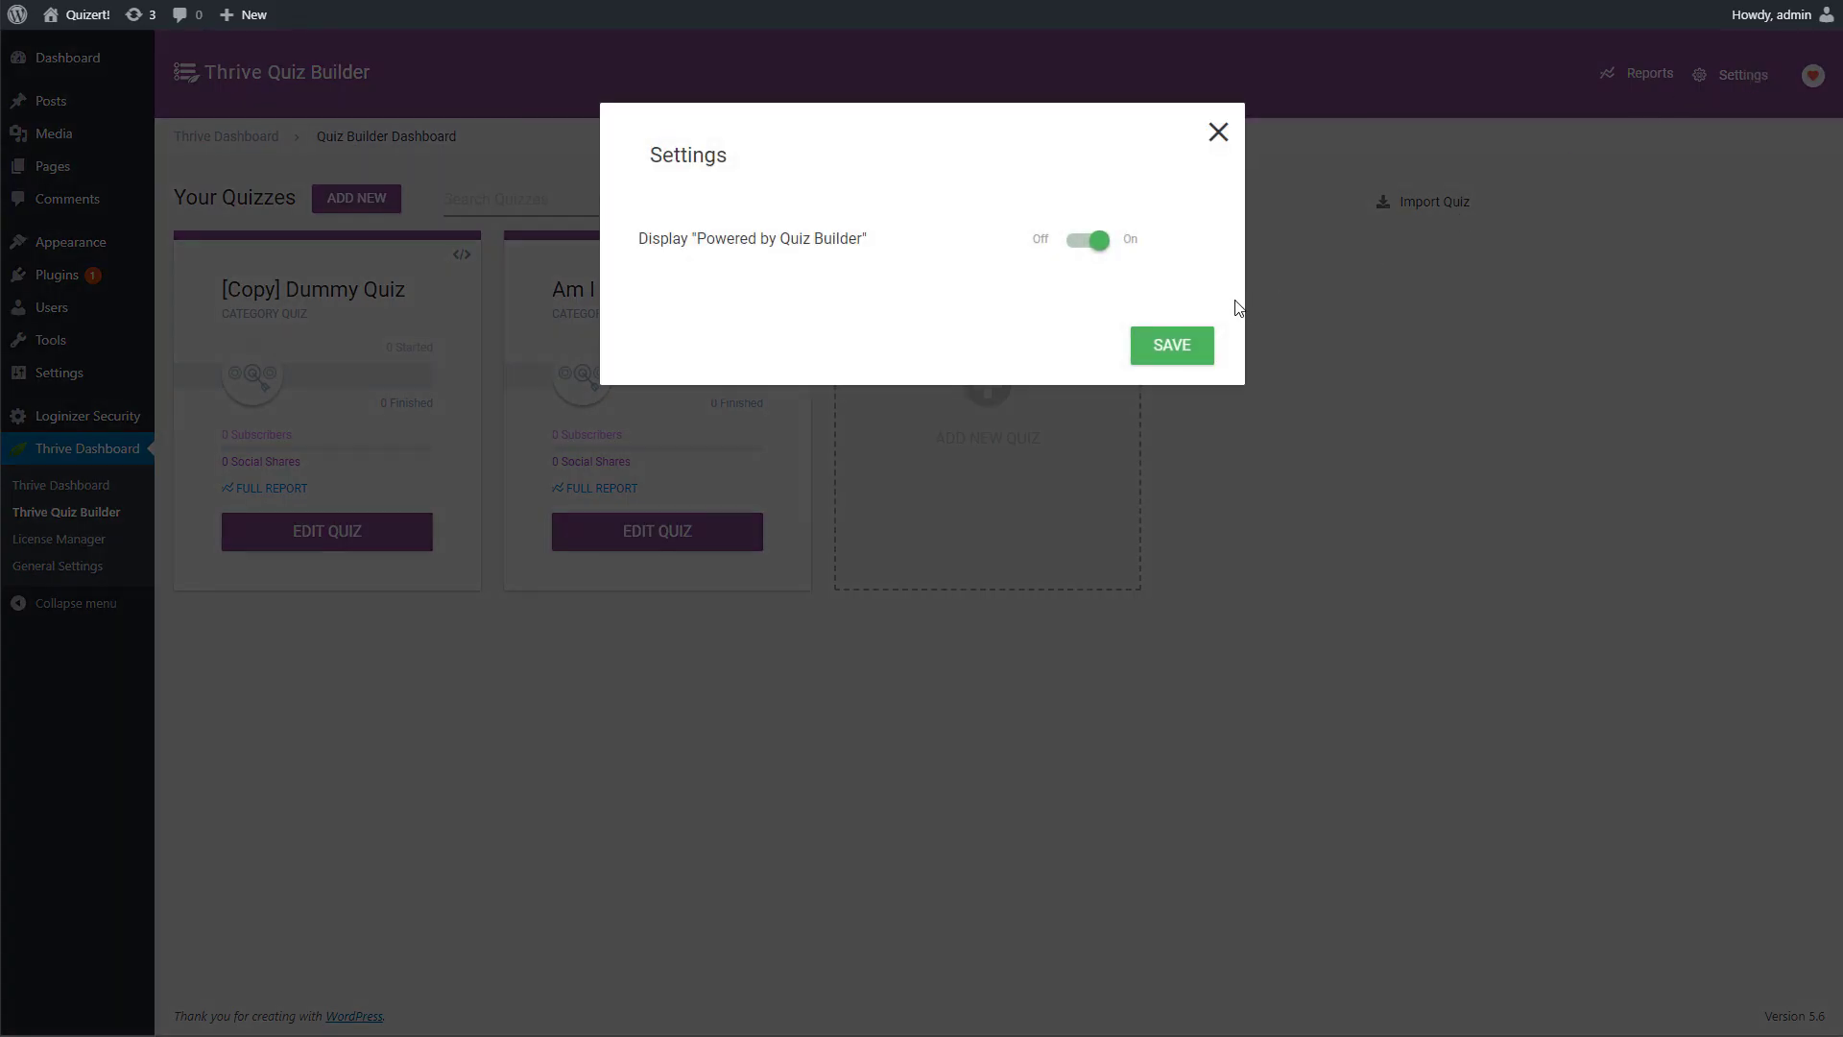
left_click(1229, 136)
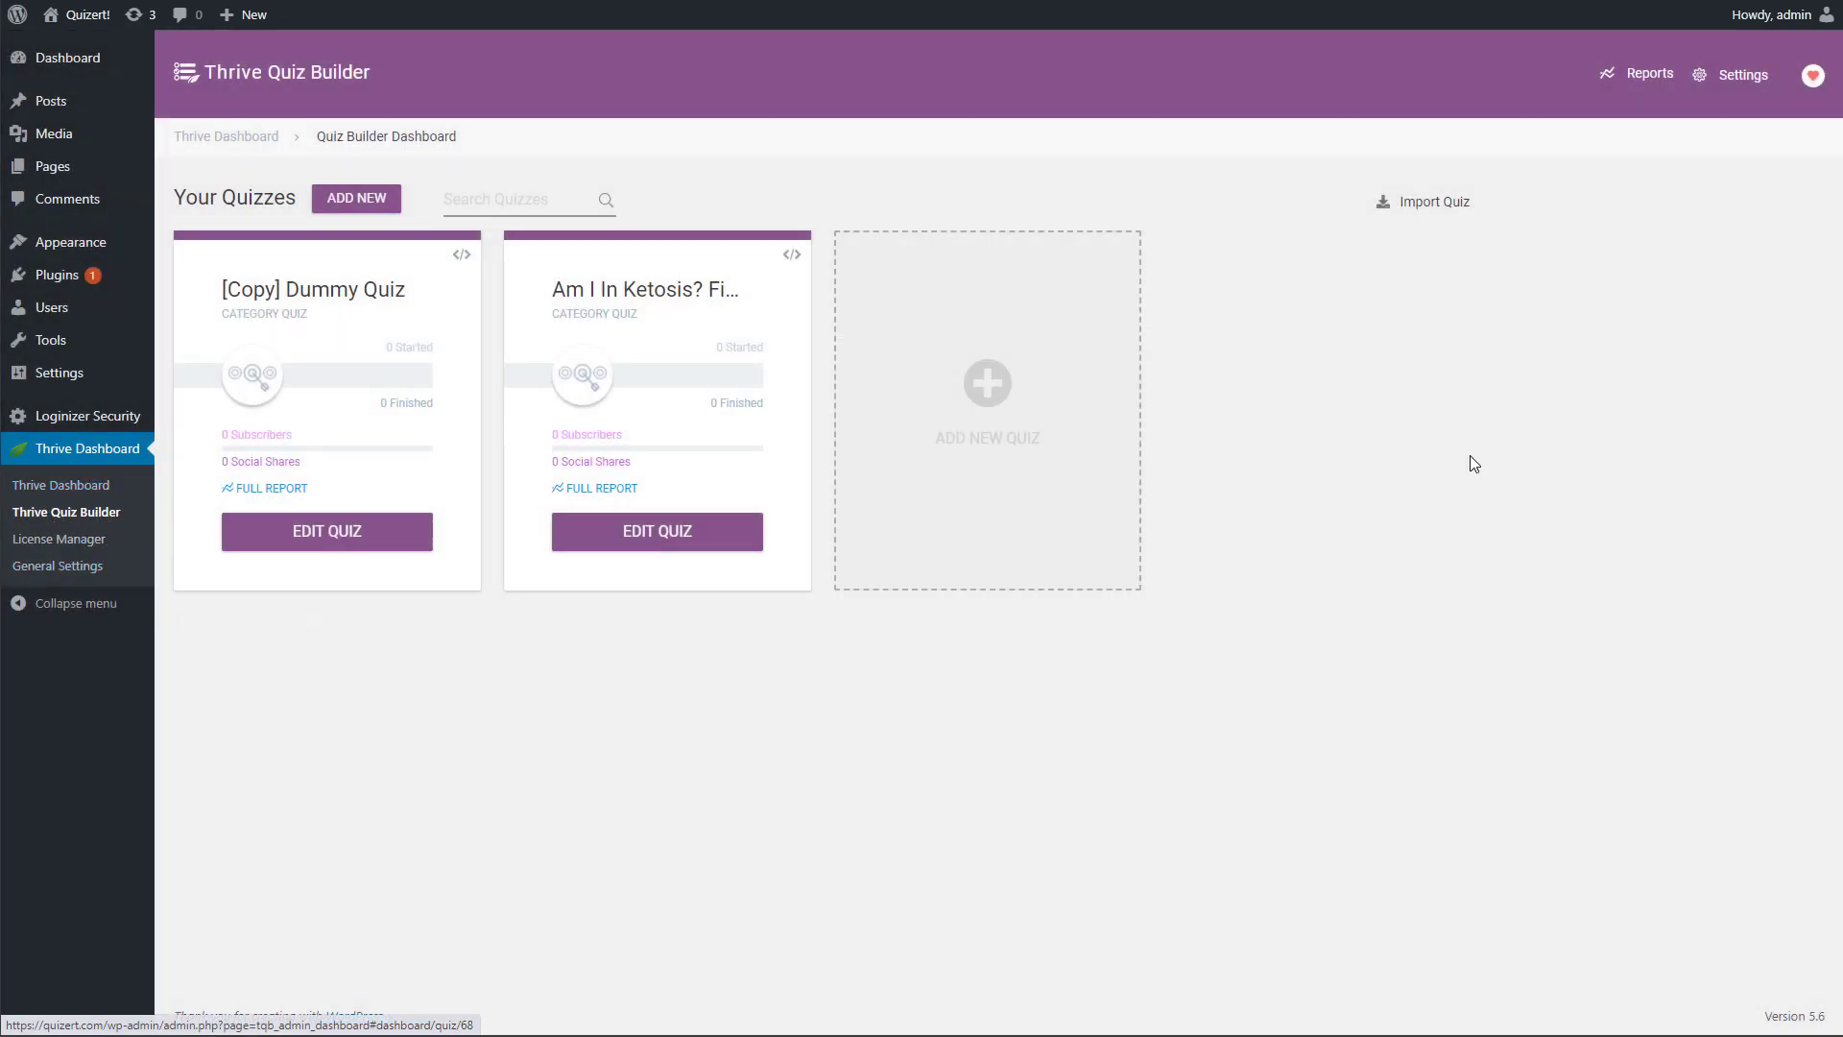
left_click(1734, 75)
left_click(1072, 246)
left_click(1165, 351)
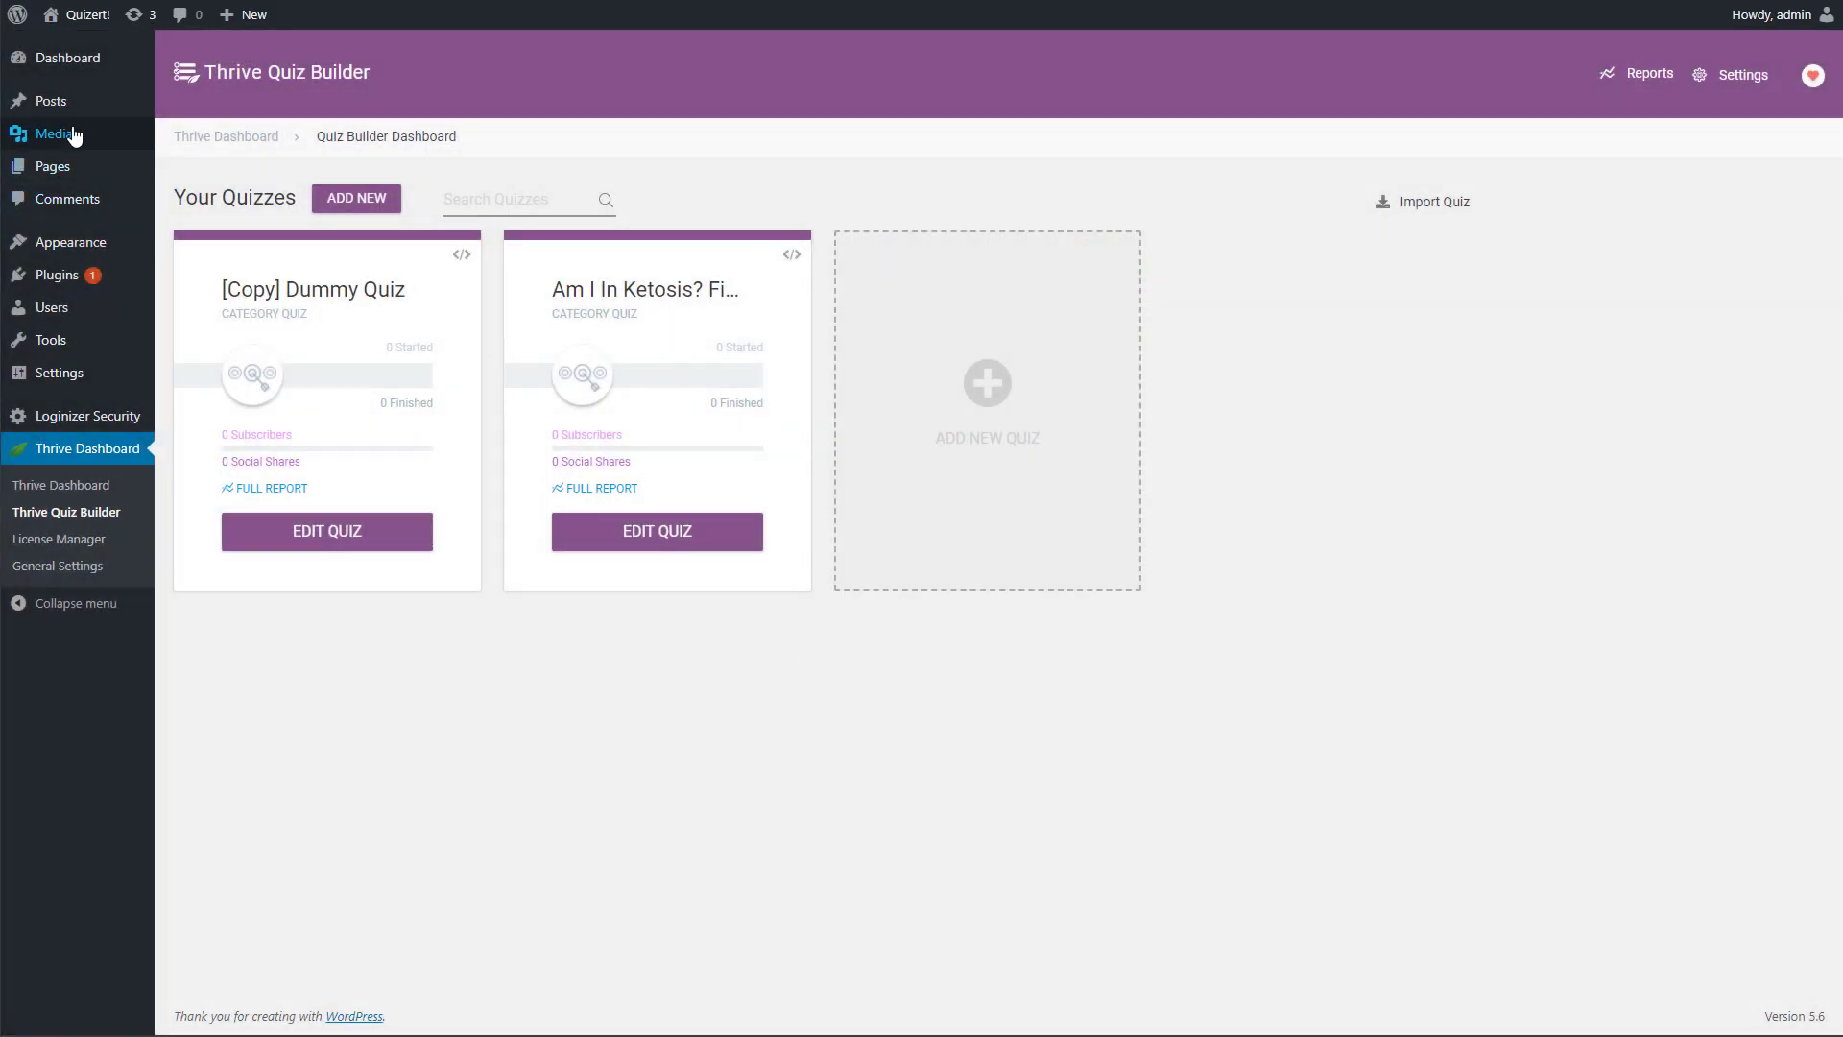
View the live ketosis quiz post again and check the area beneath the quiz block for the branding line.
mouse_move(56, 113)
left_click(202, 113)
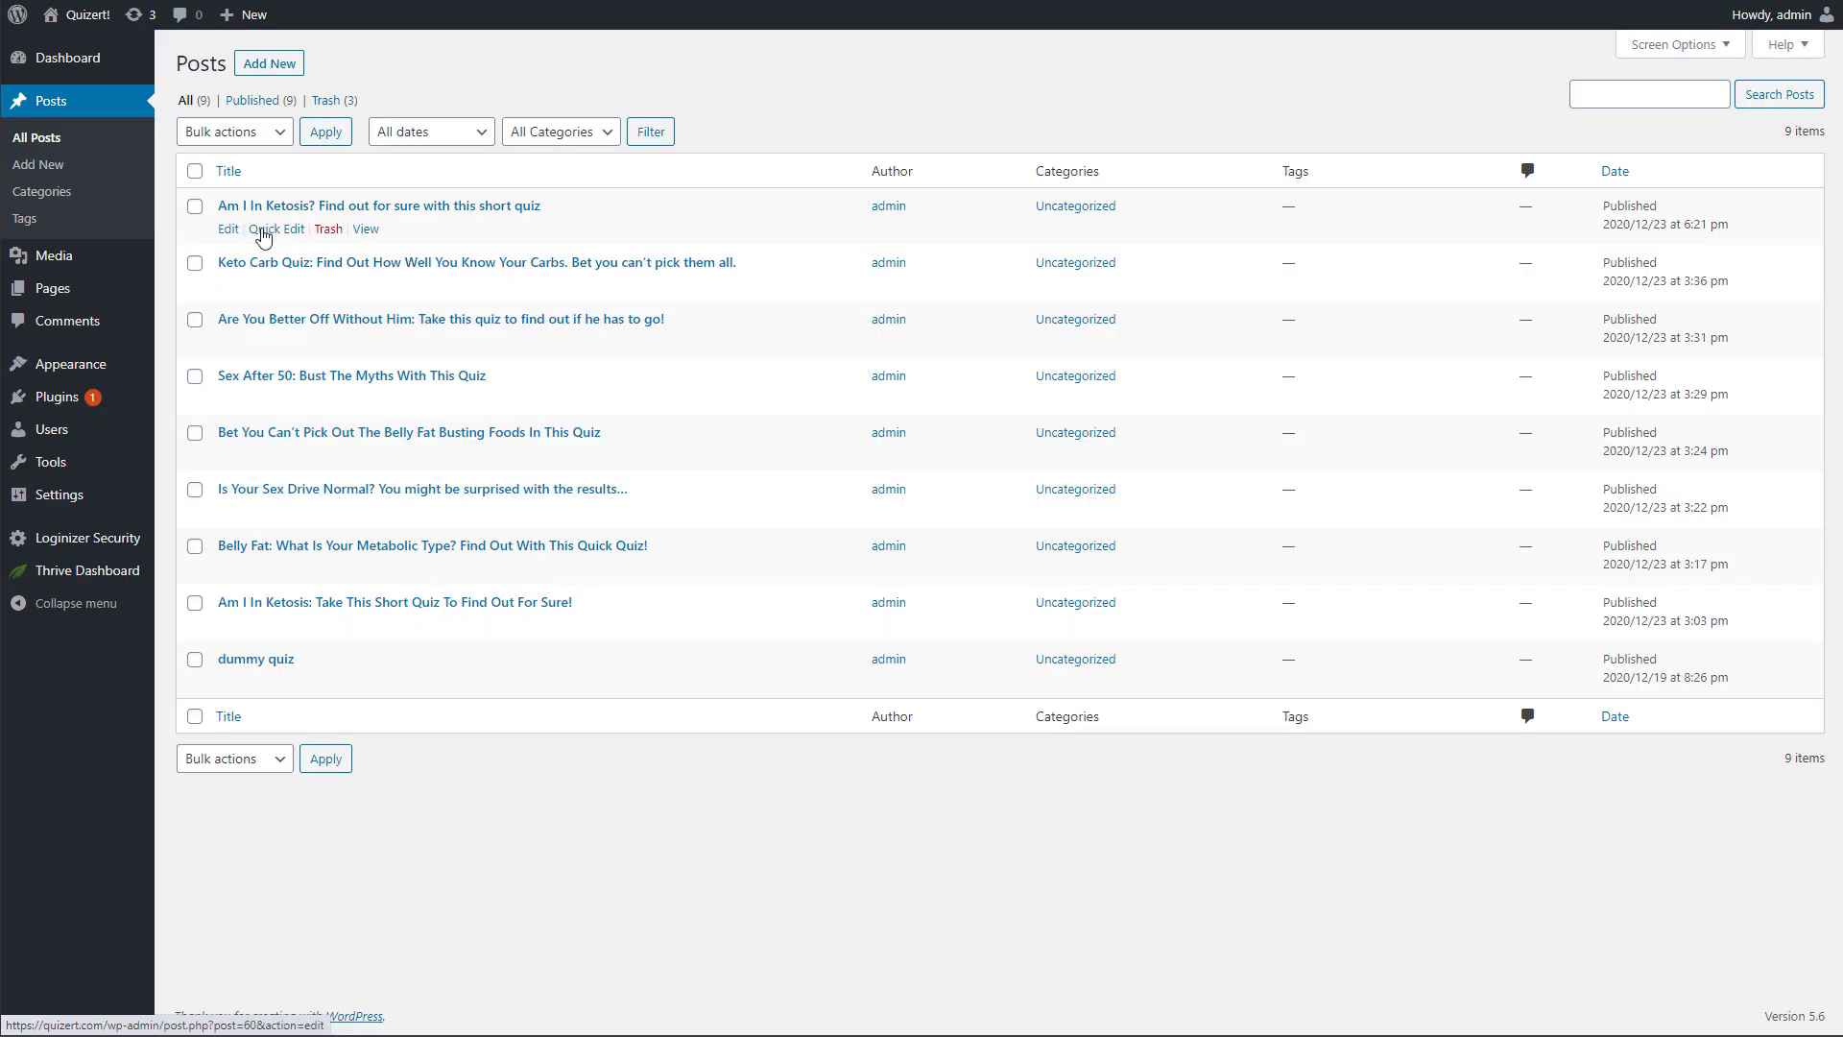
left_click(366, 230)
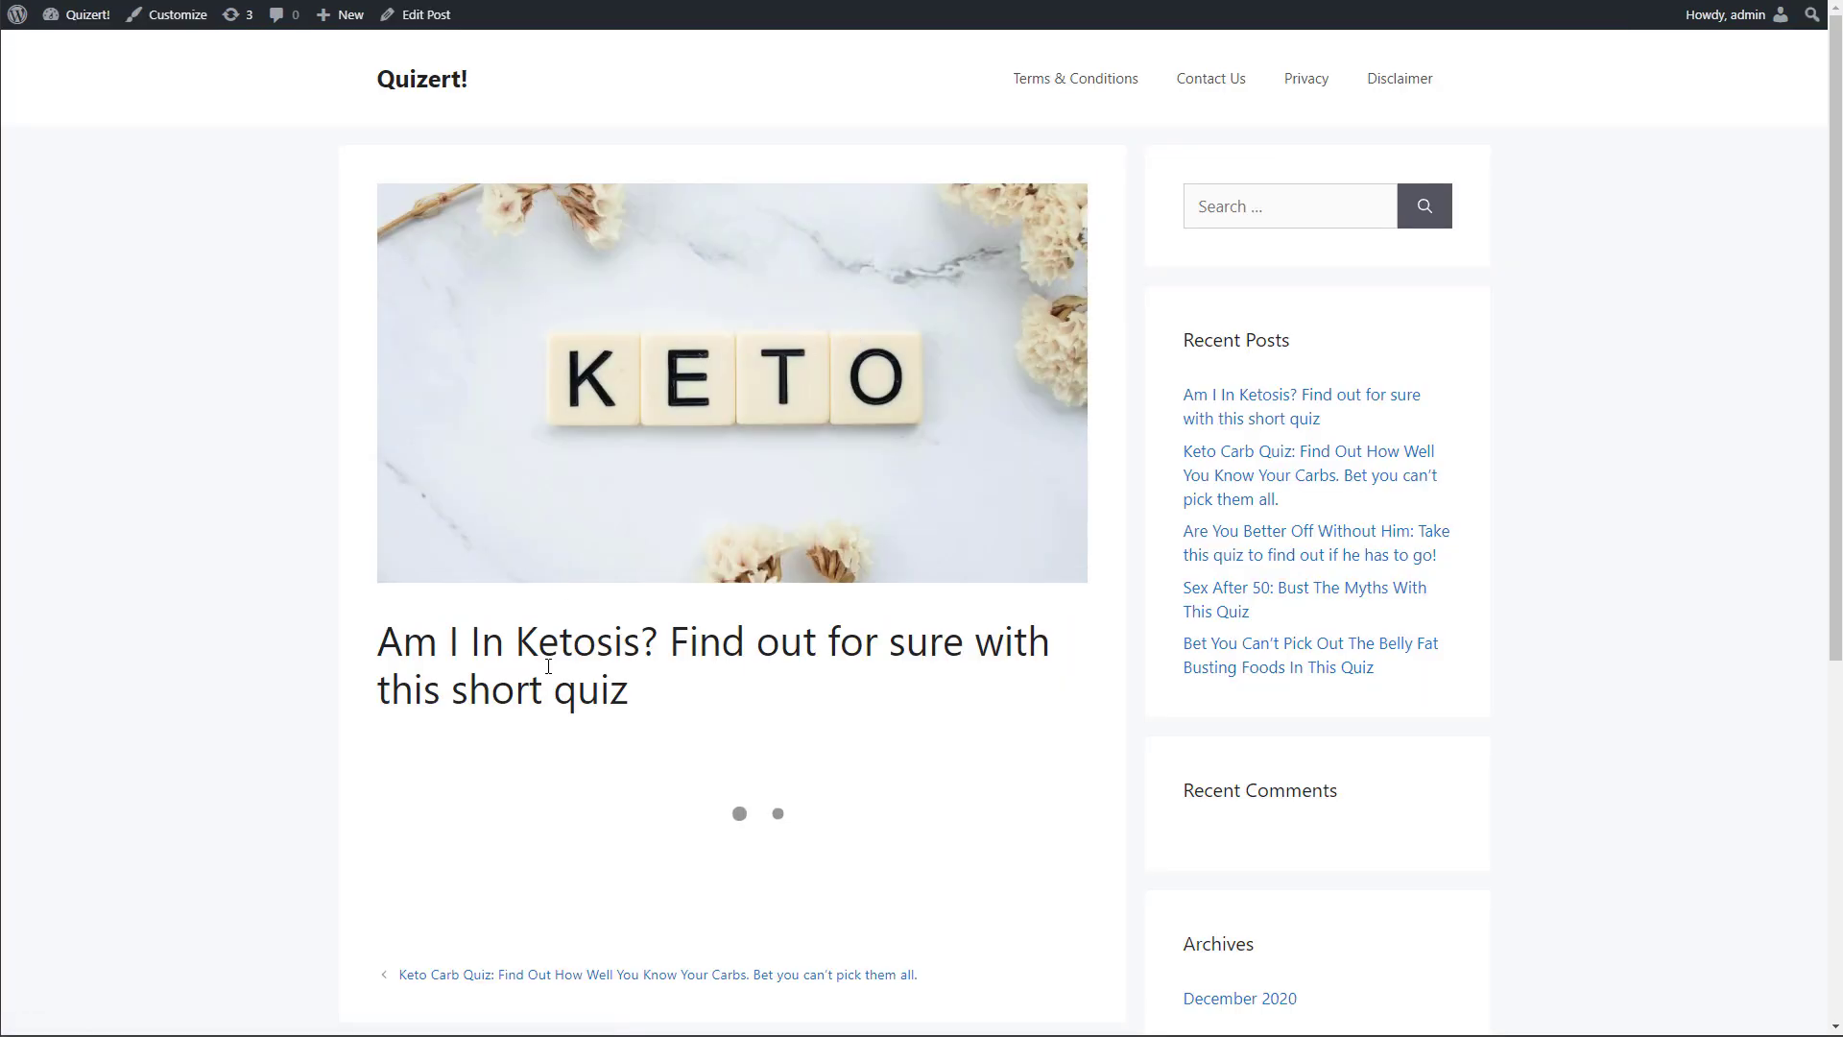
scroll(388, 631, "down", 3)
scroll(391, 637, "down", 1)
scroll(288, 678, "up", 3)
scroll(691, 670, "down", 3)
Take the quiz through to its results page, answering 1-2 Hours ago for carbs and the first option for the other questions.
left_click(707, 645)
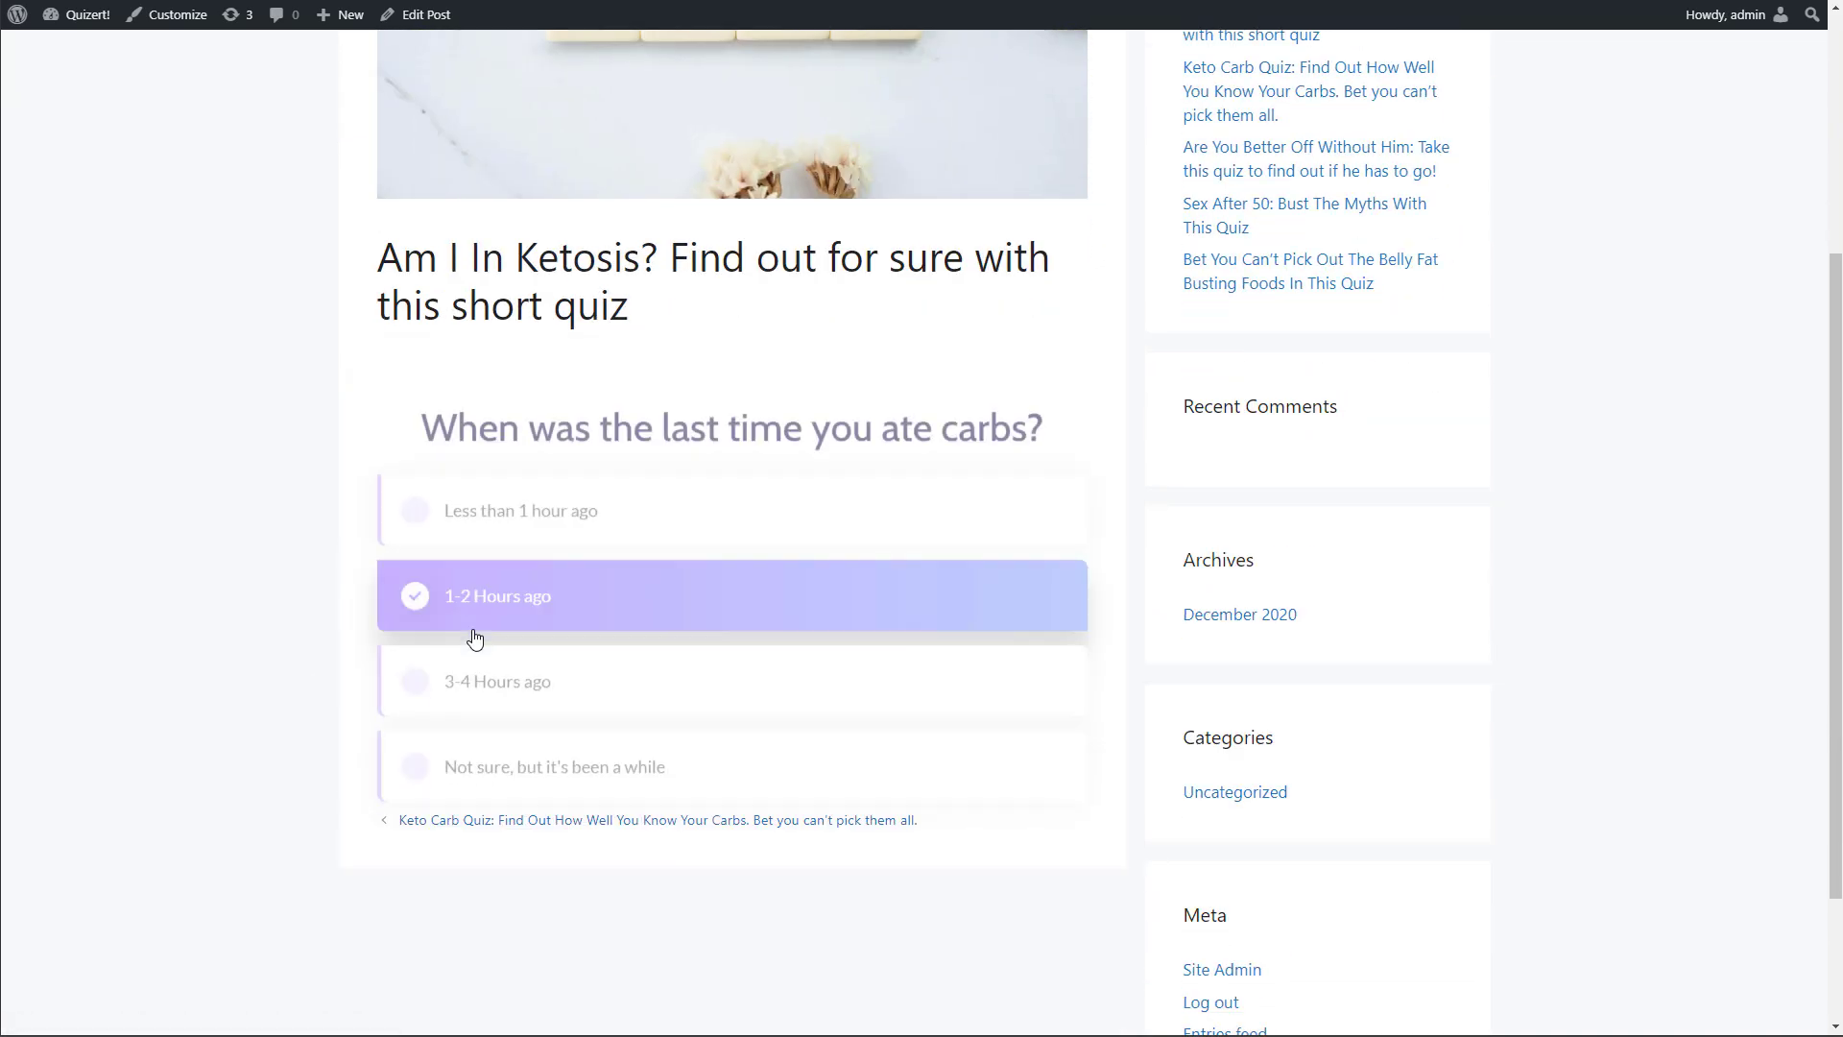
left_click(418, 491)
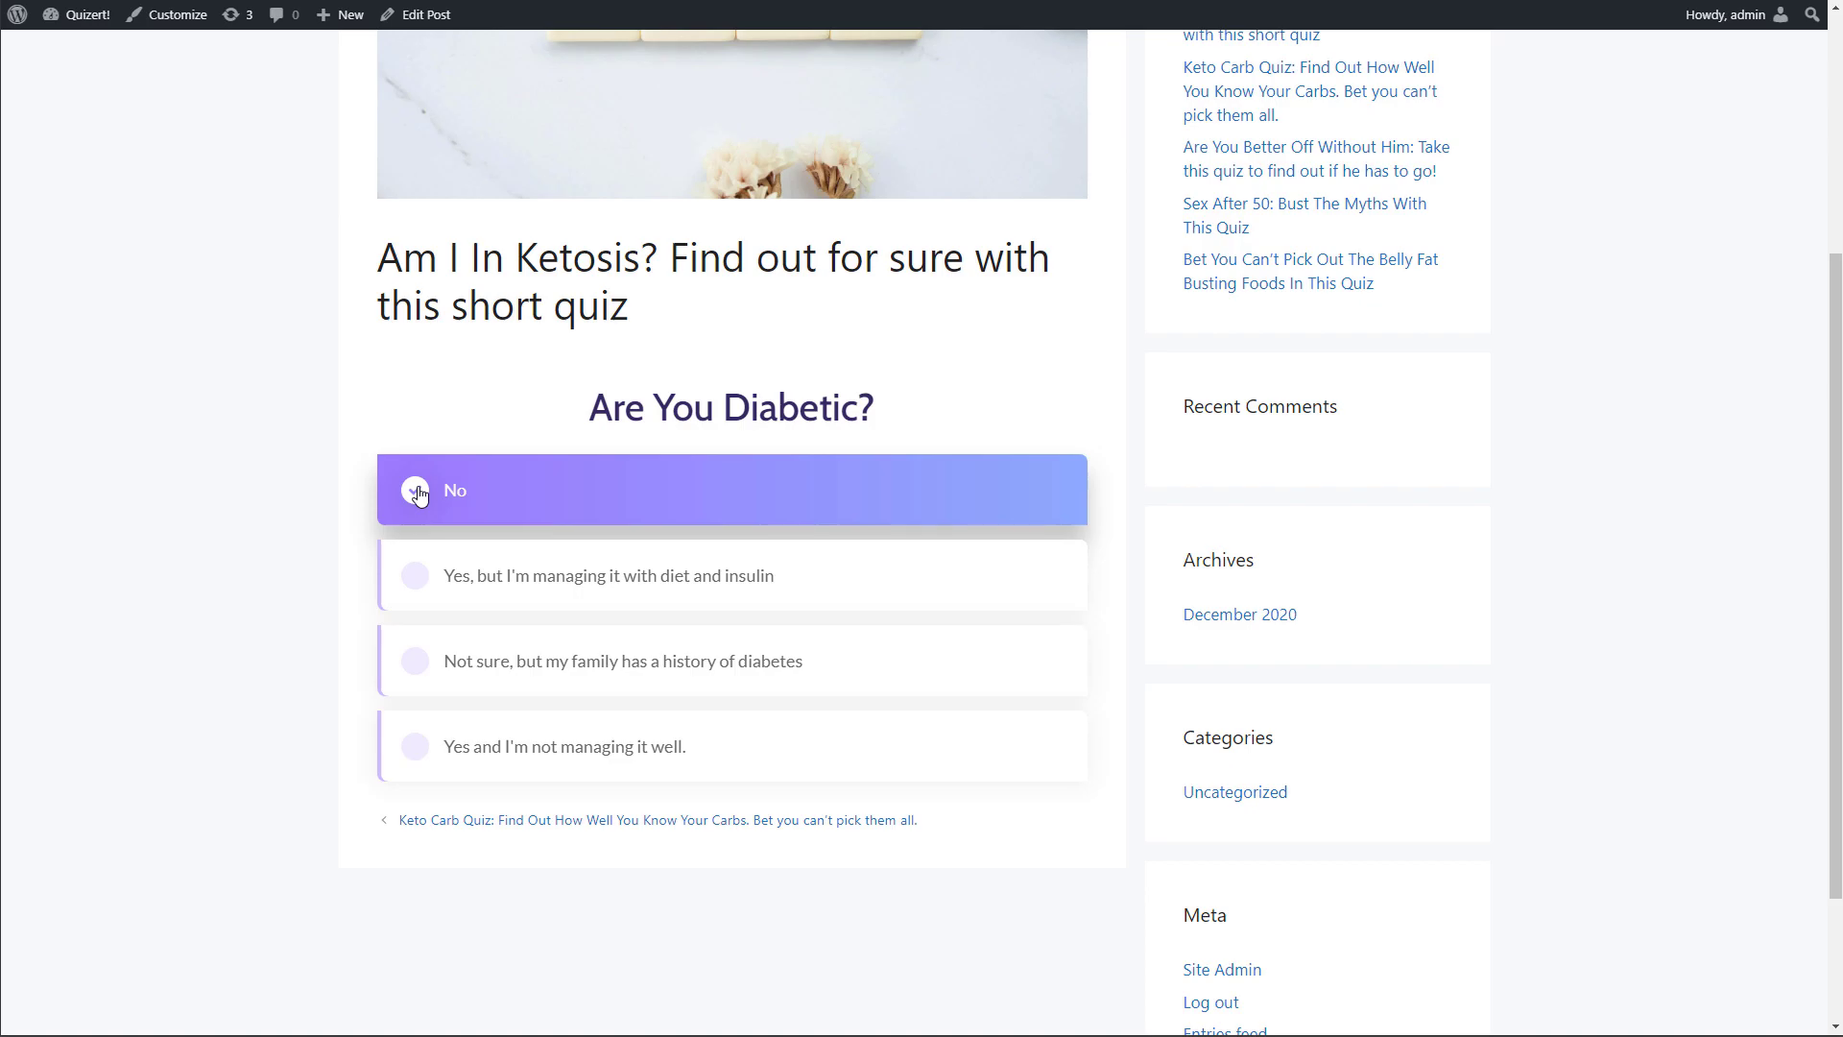
left_click(473, 494)
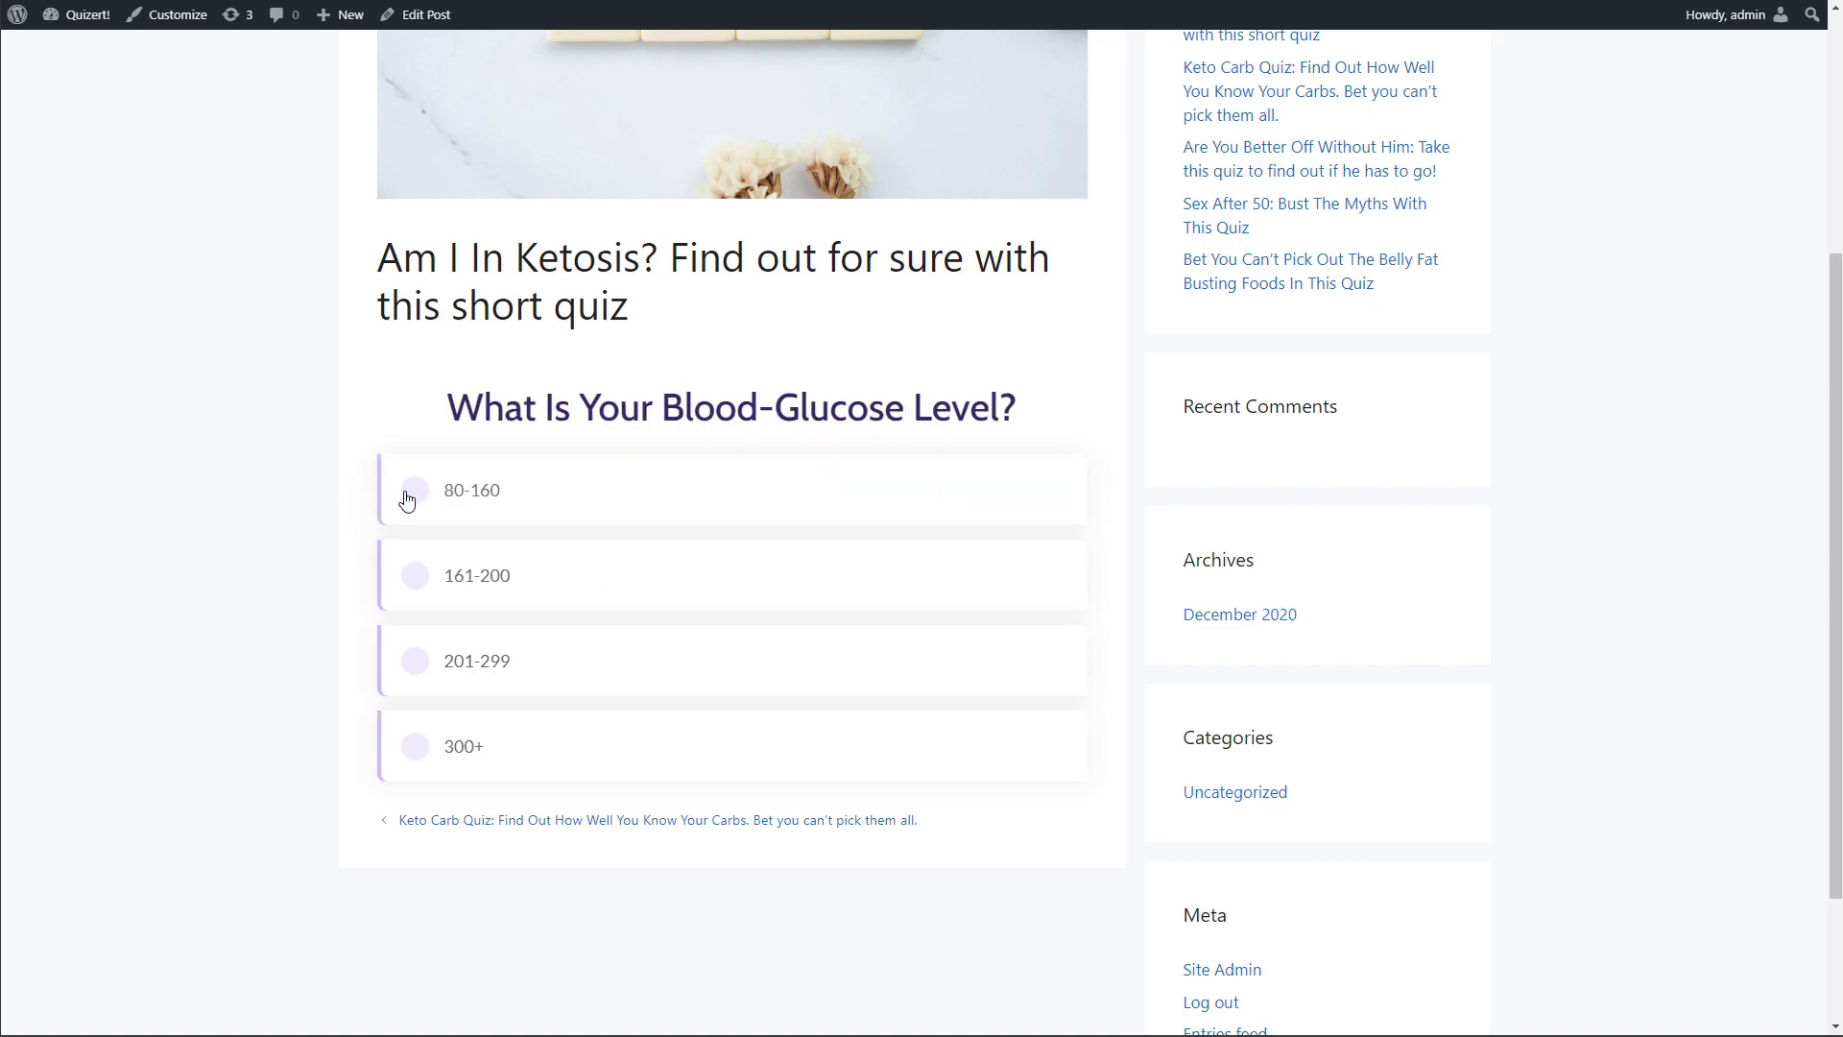
left_click(401, 500)
left_click(440, 539)
left_click(379, 506)
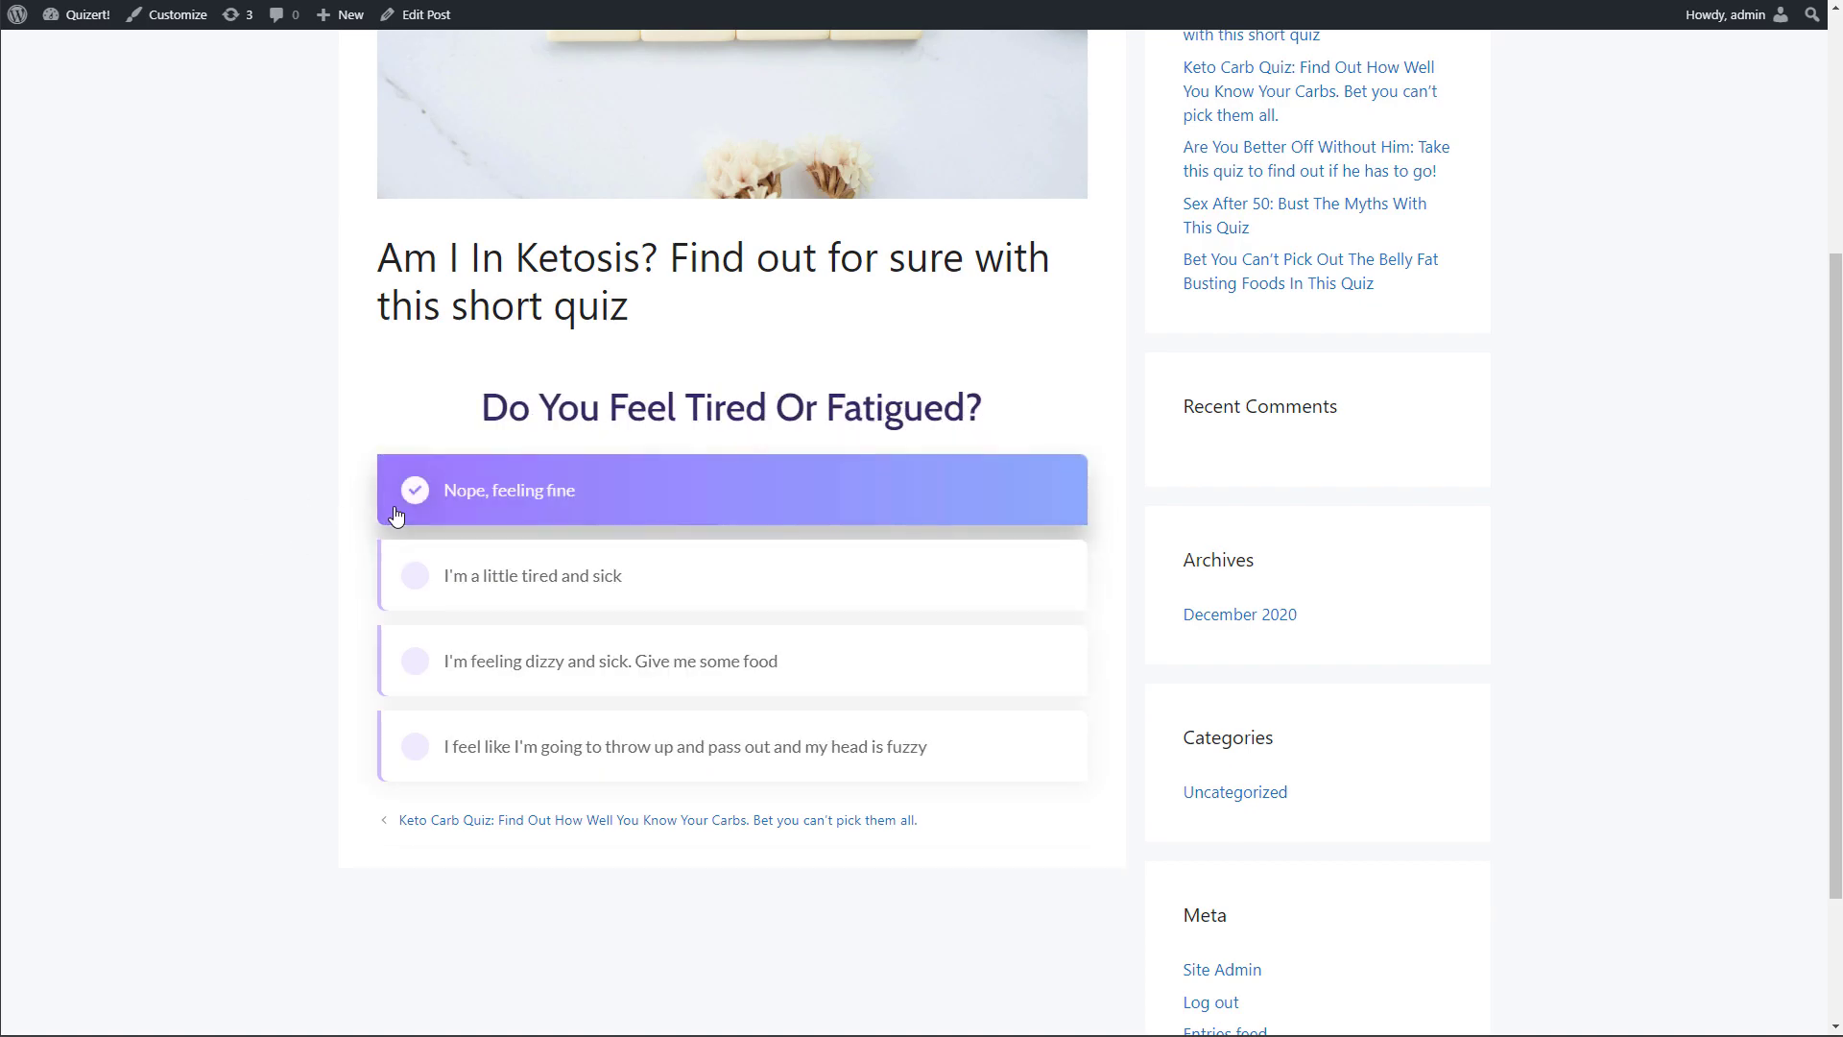
left_click(432, 510)
left_click(382, 516)
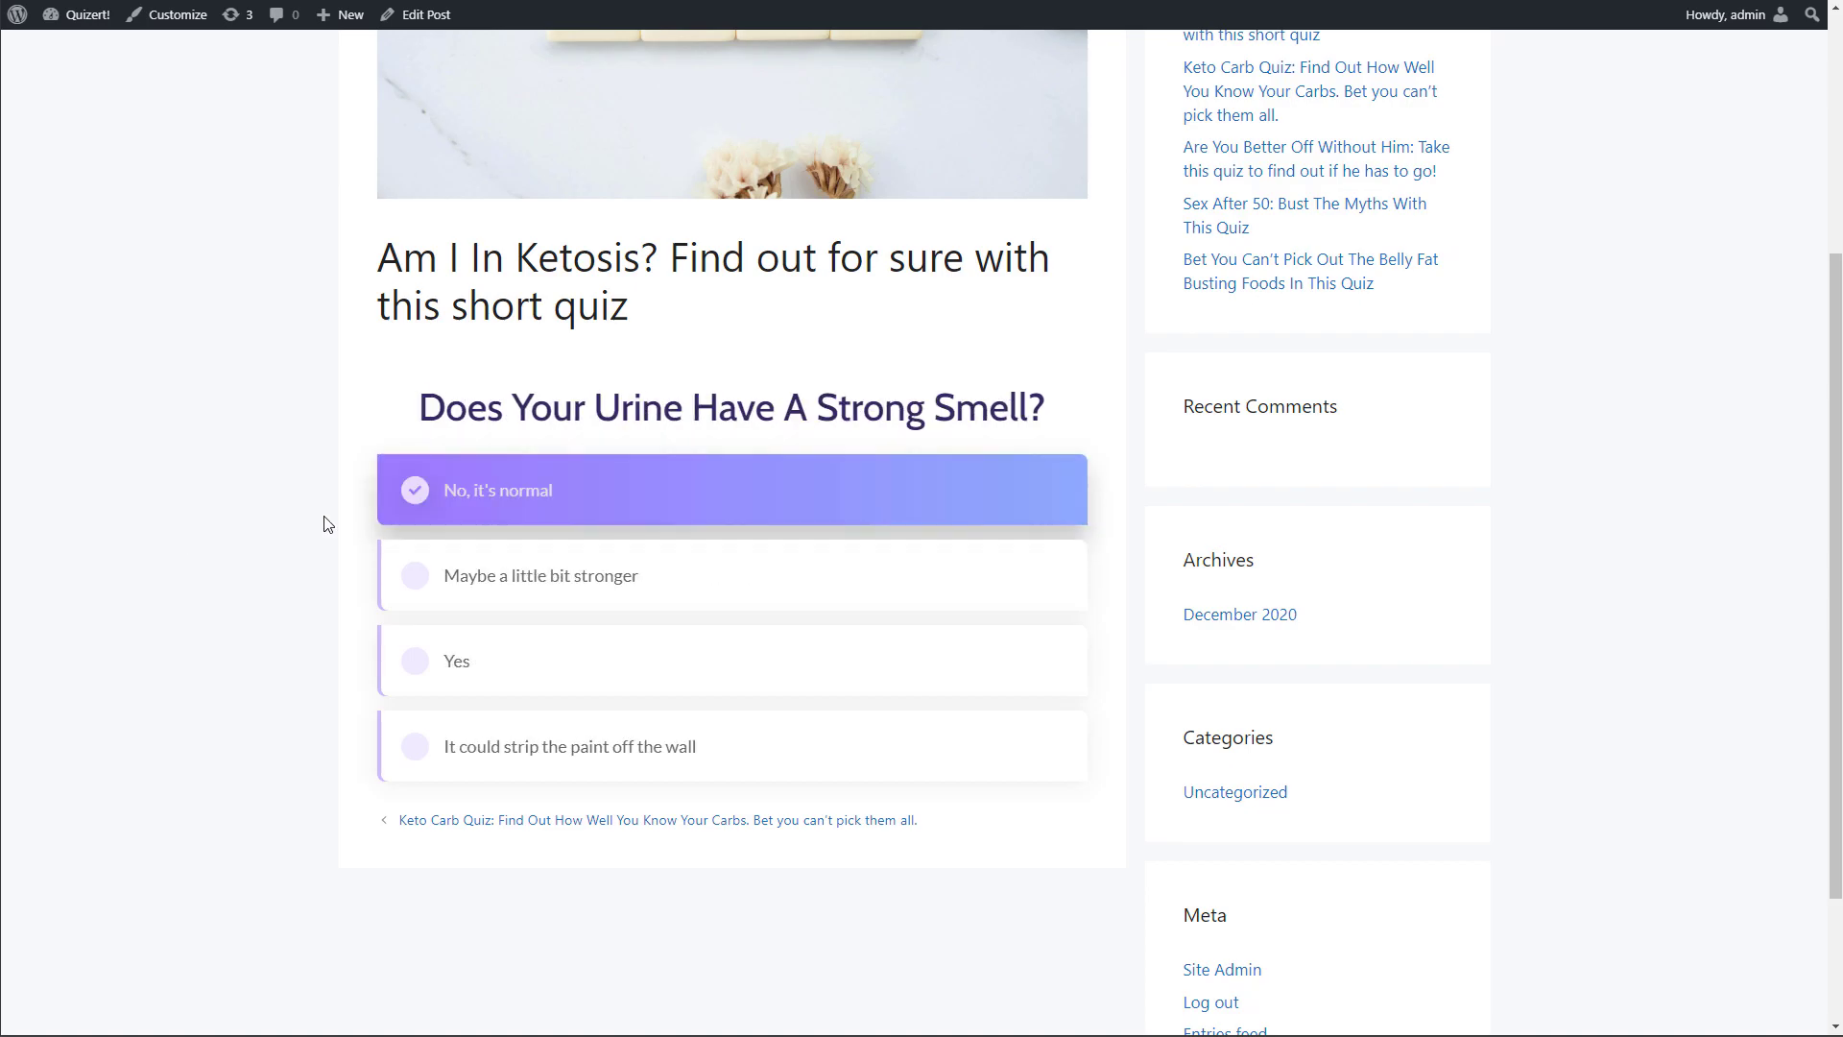
left_click(391, 514)
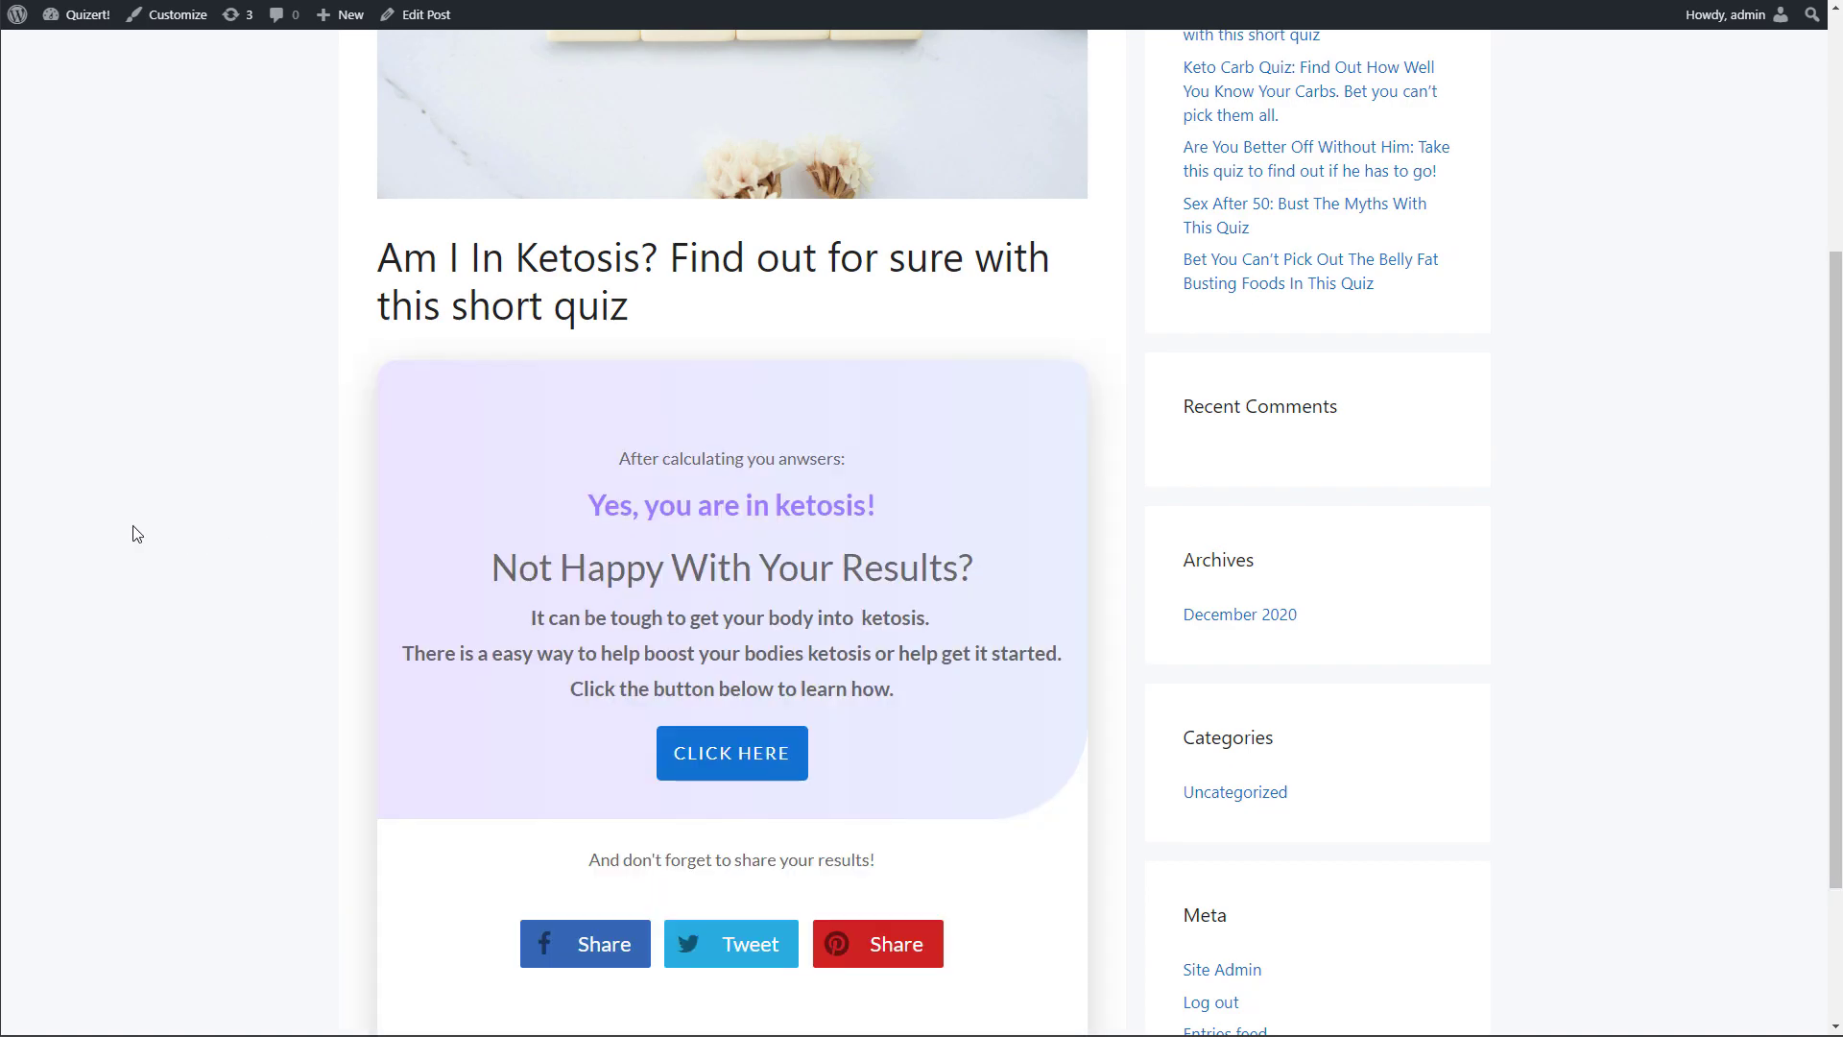
Test the CLICK HERE button's offer link on the results page, and close the opened offer page.
scroll(312, 588, "down", 2)
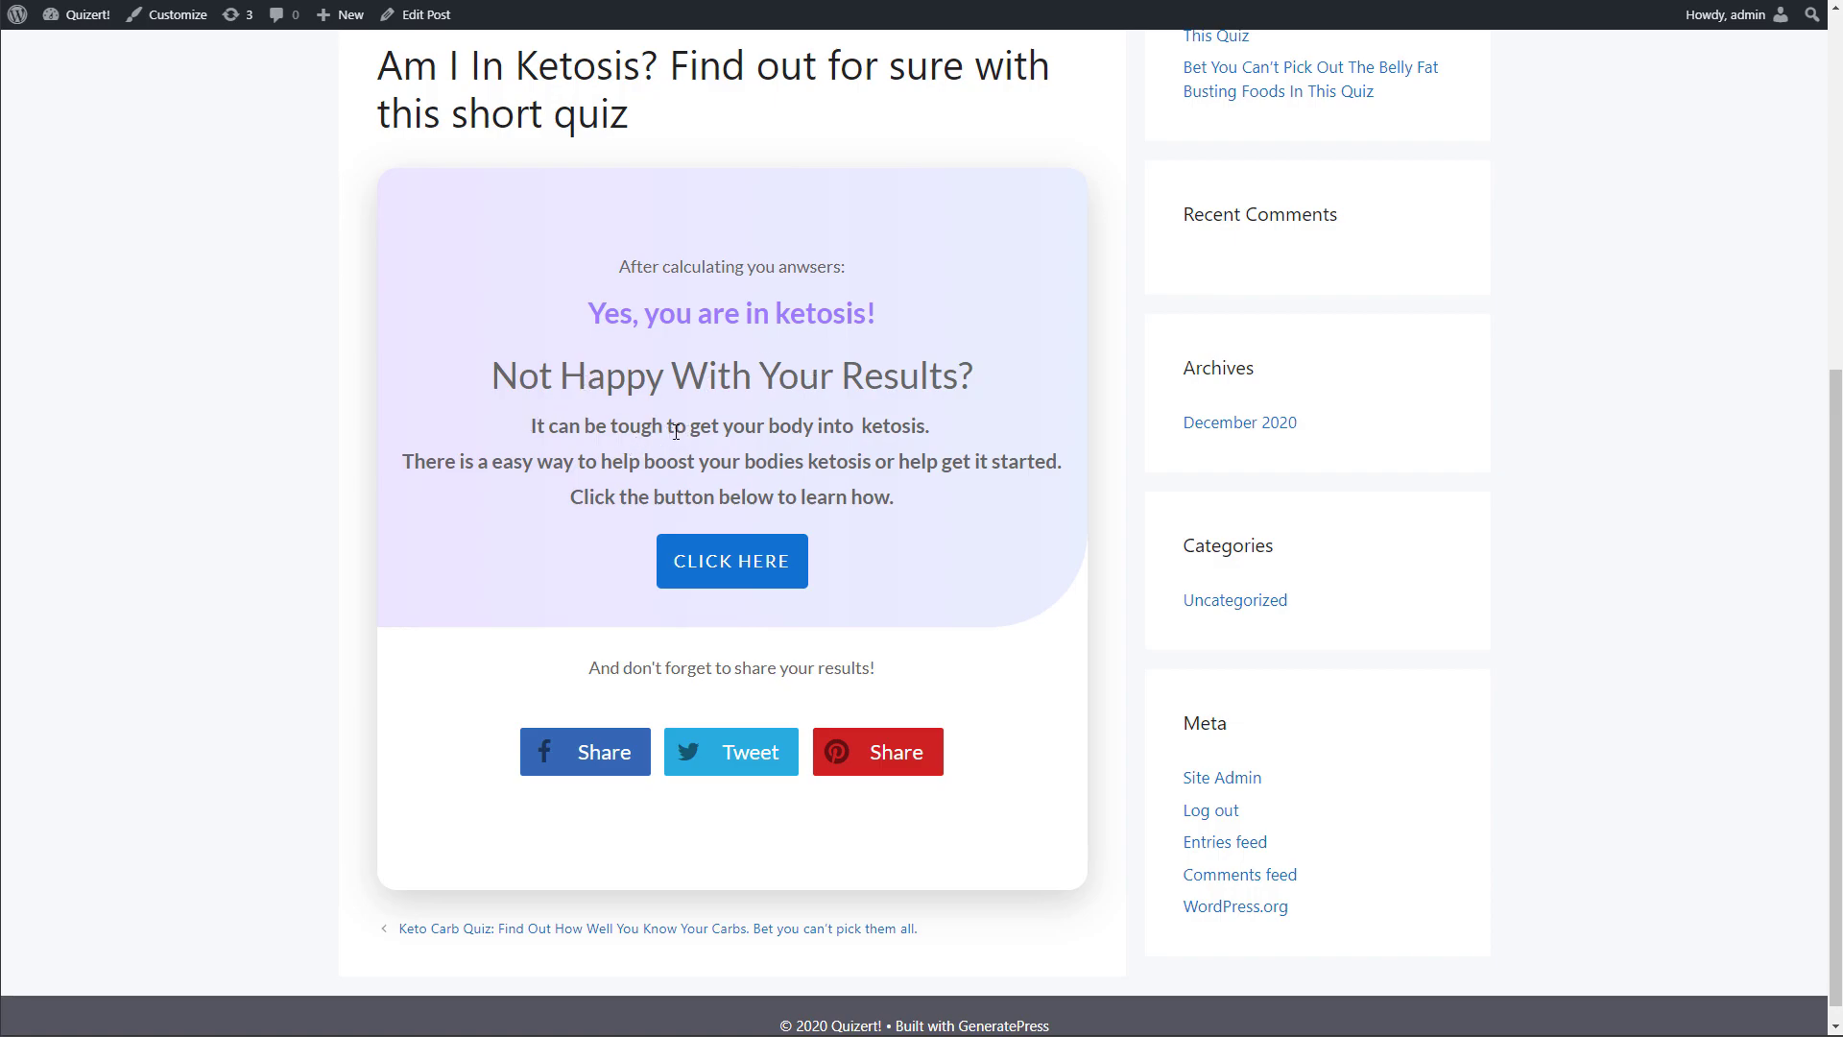
scroll(549, 493, "down", 1)
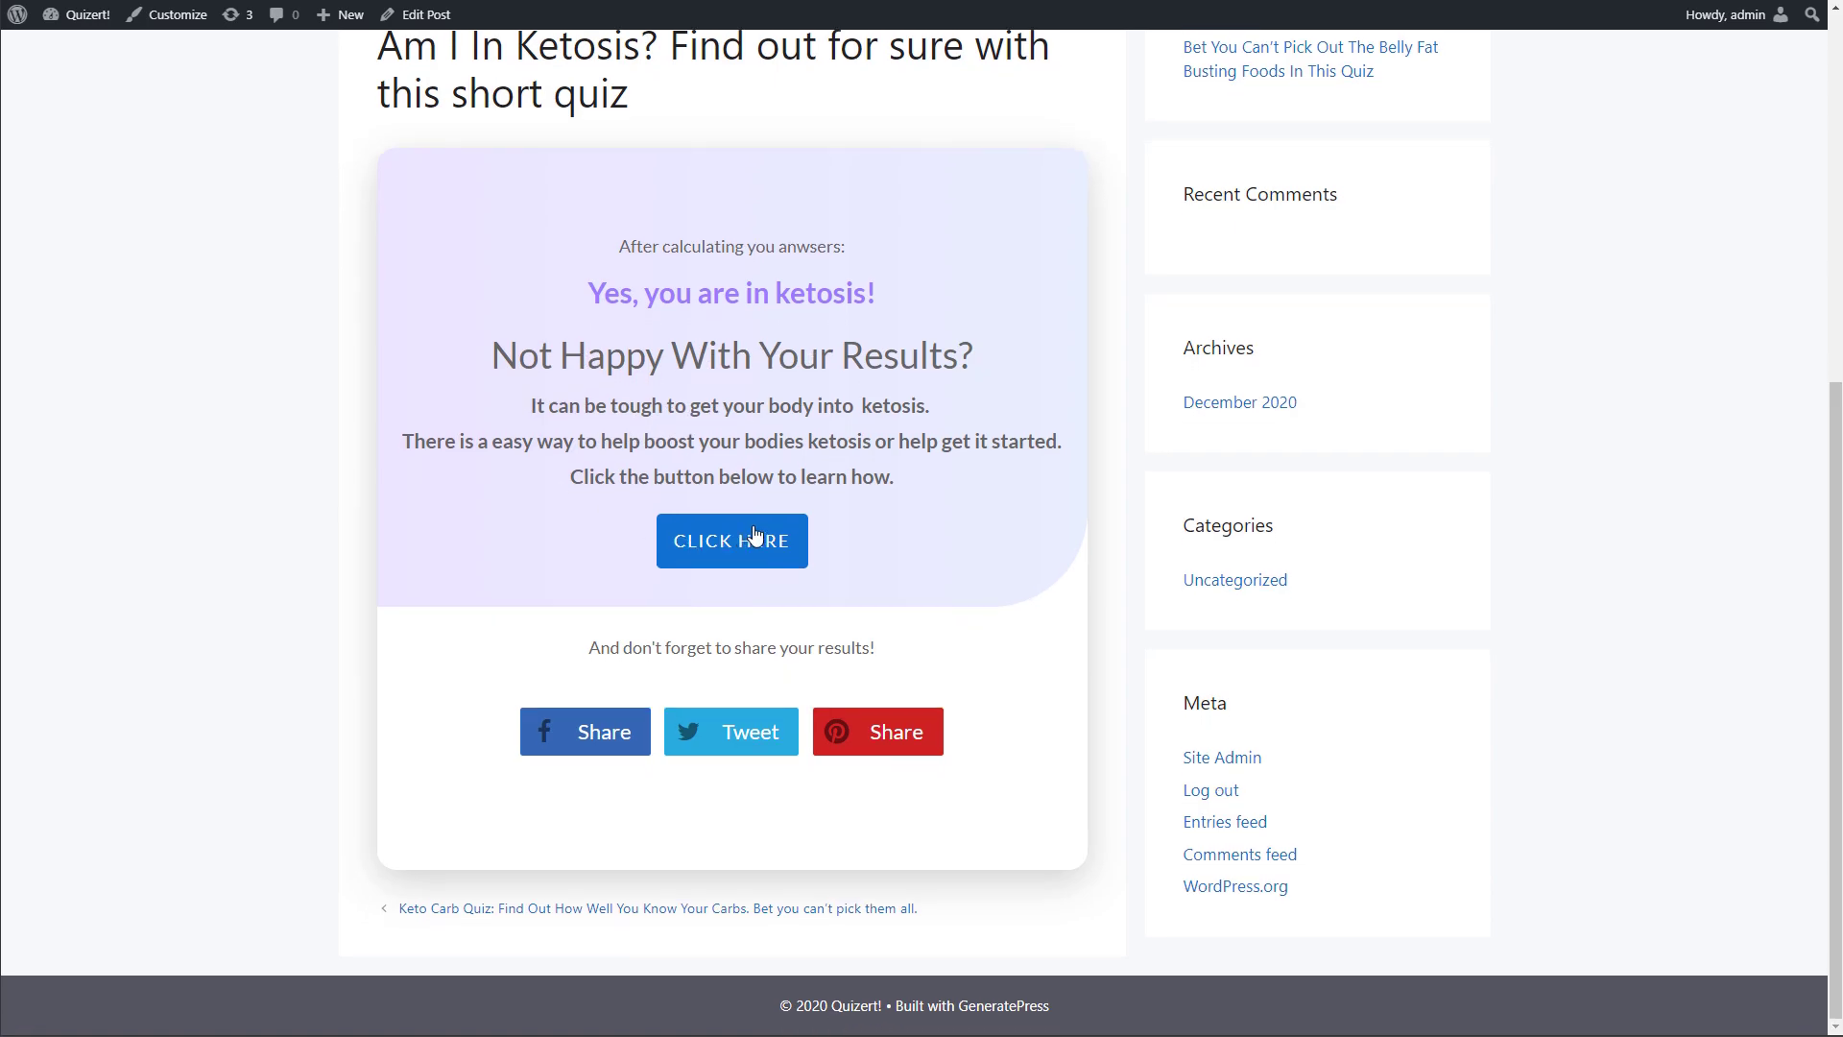
left_click(724, 547)
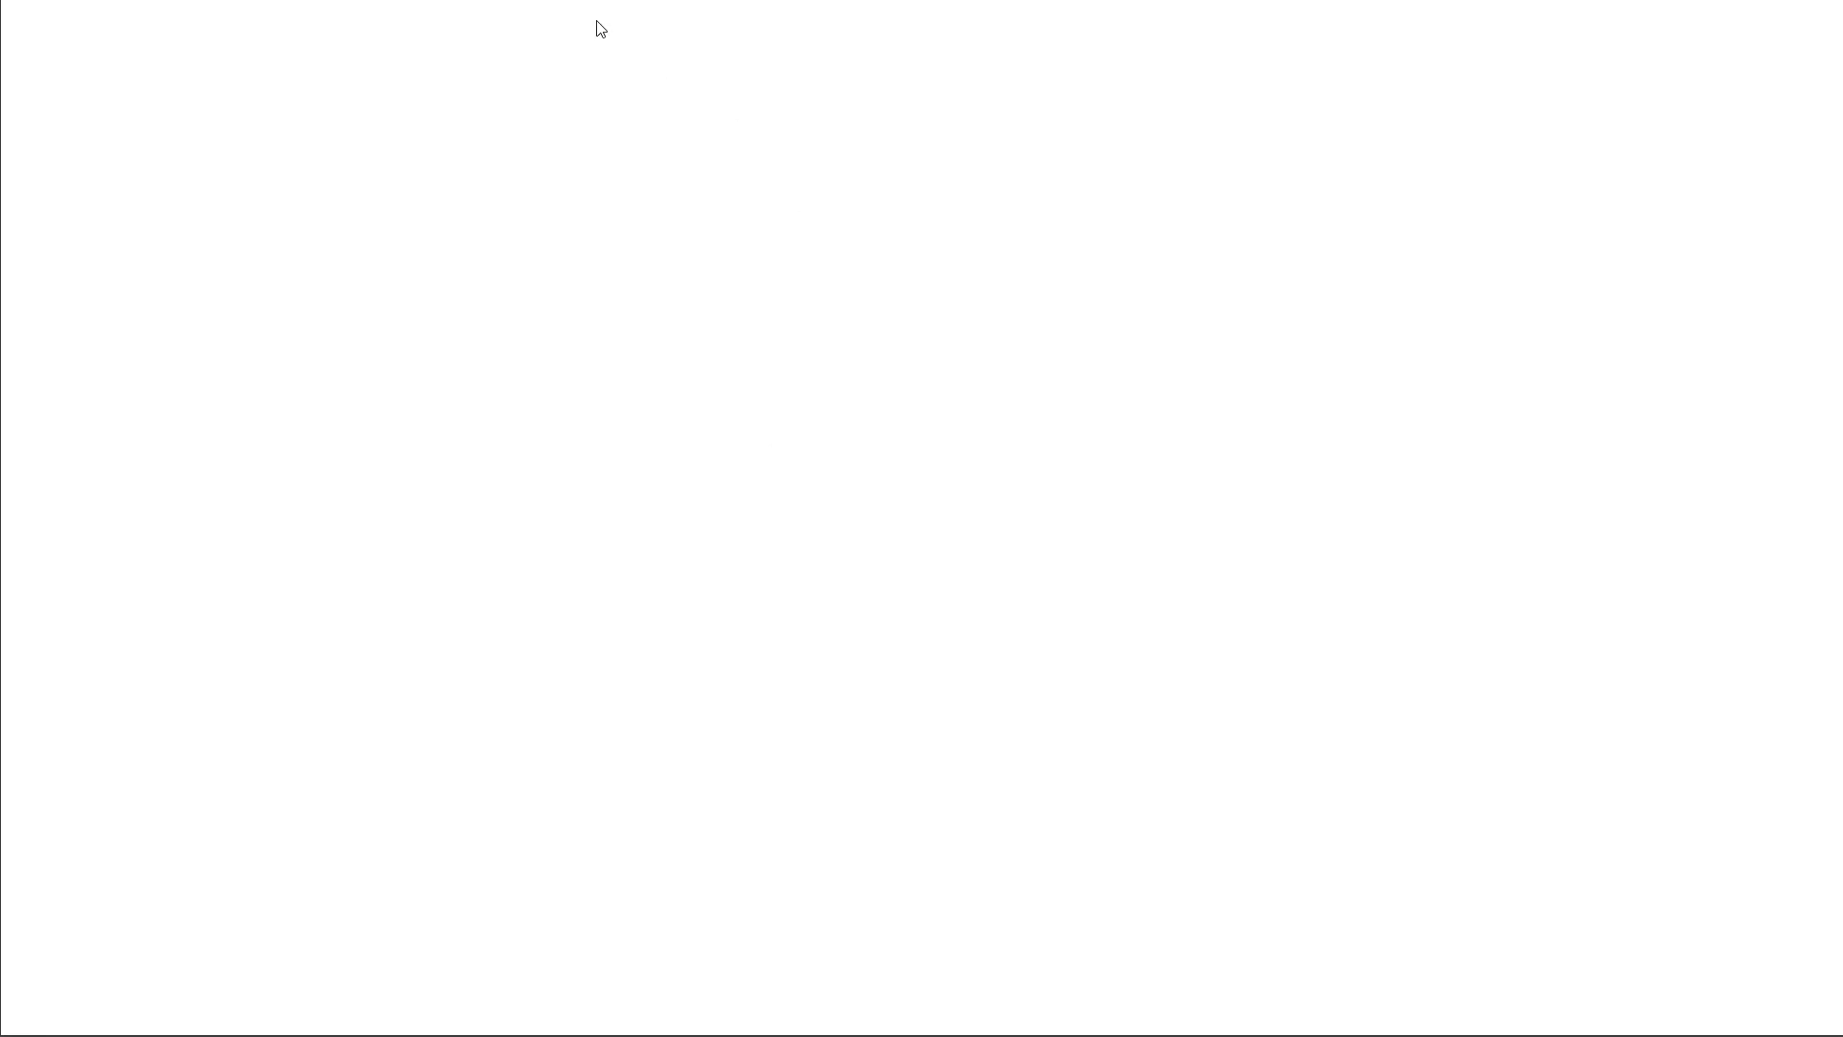
left_click(1164, 346)
key("ctrl+w")
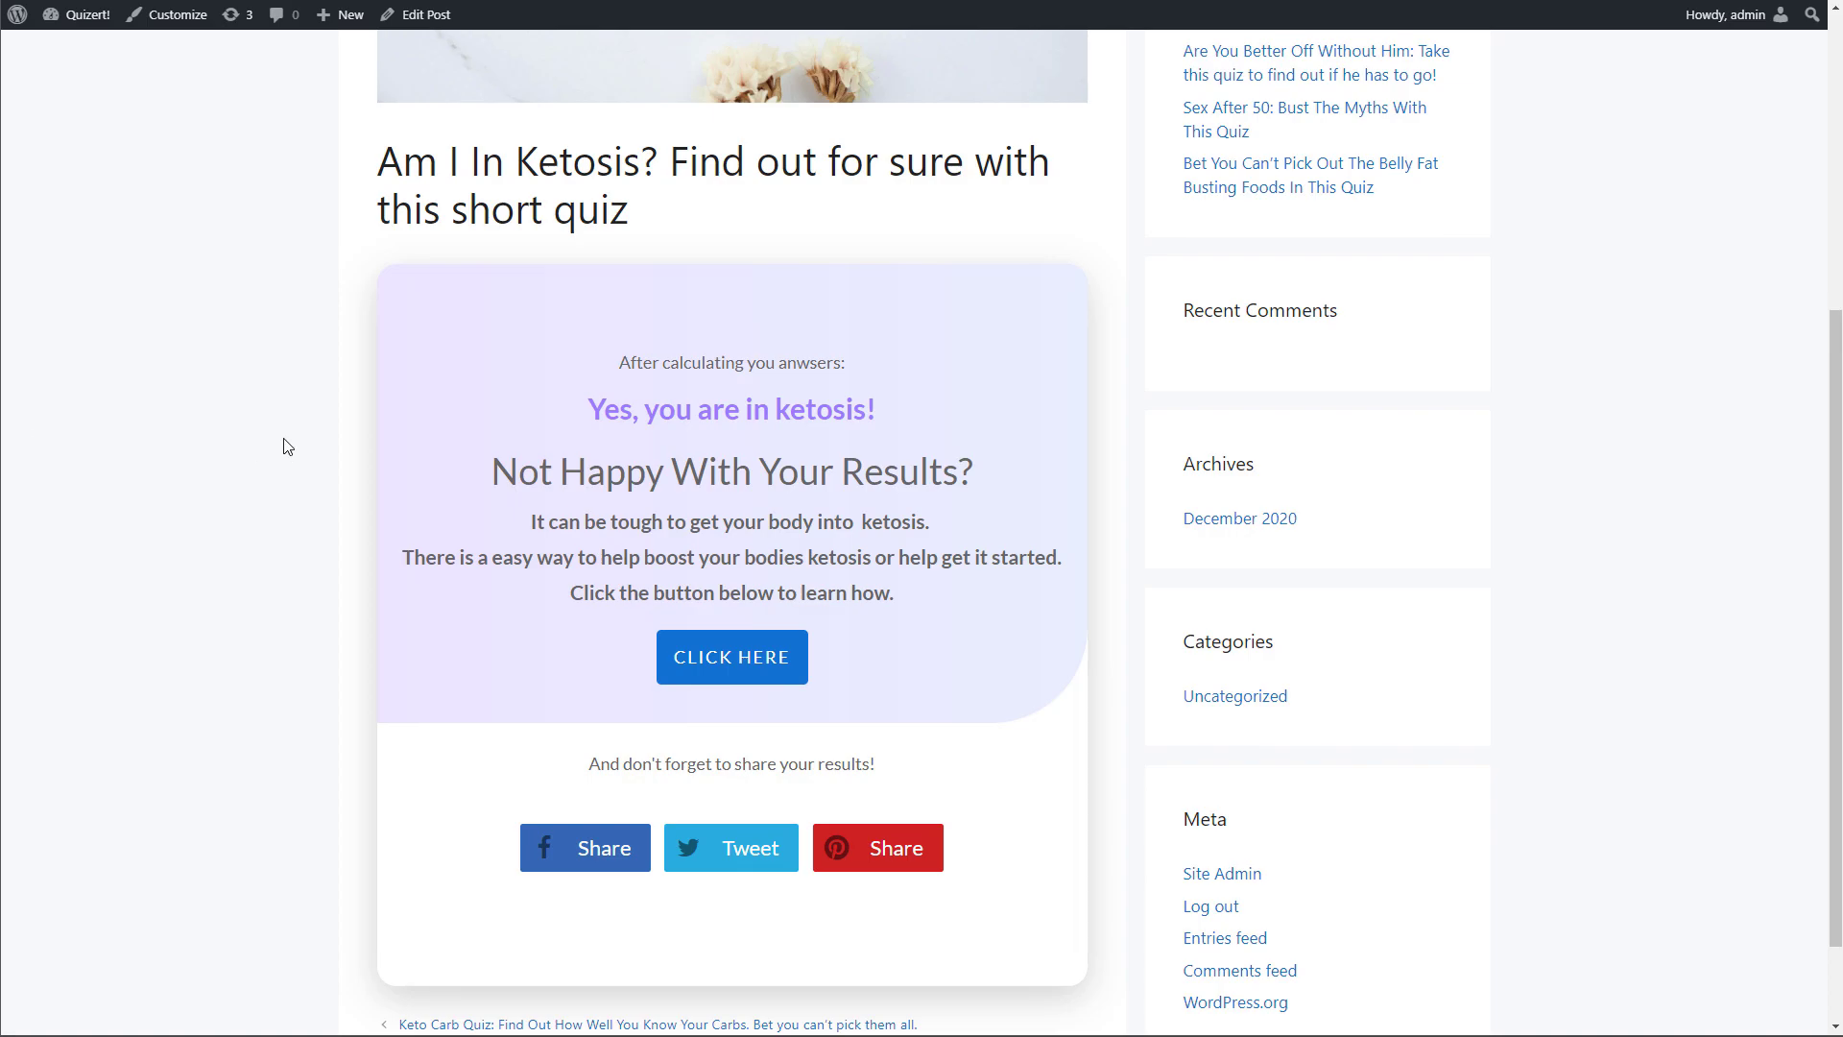
scroll(271, 444, "down", 1)
scroll(268, 443, "up", 5)
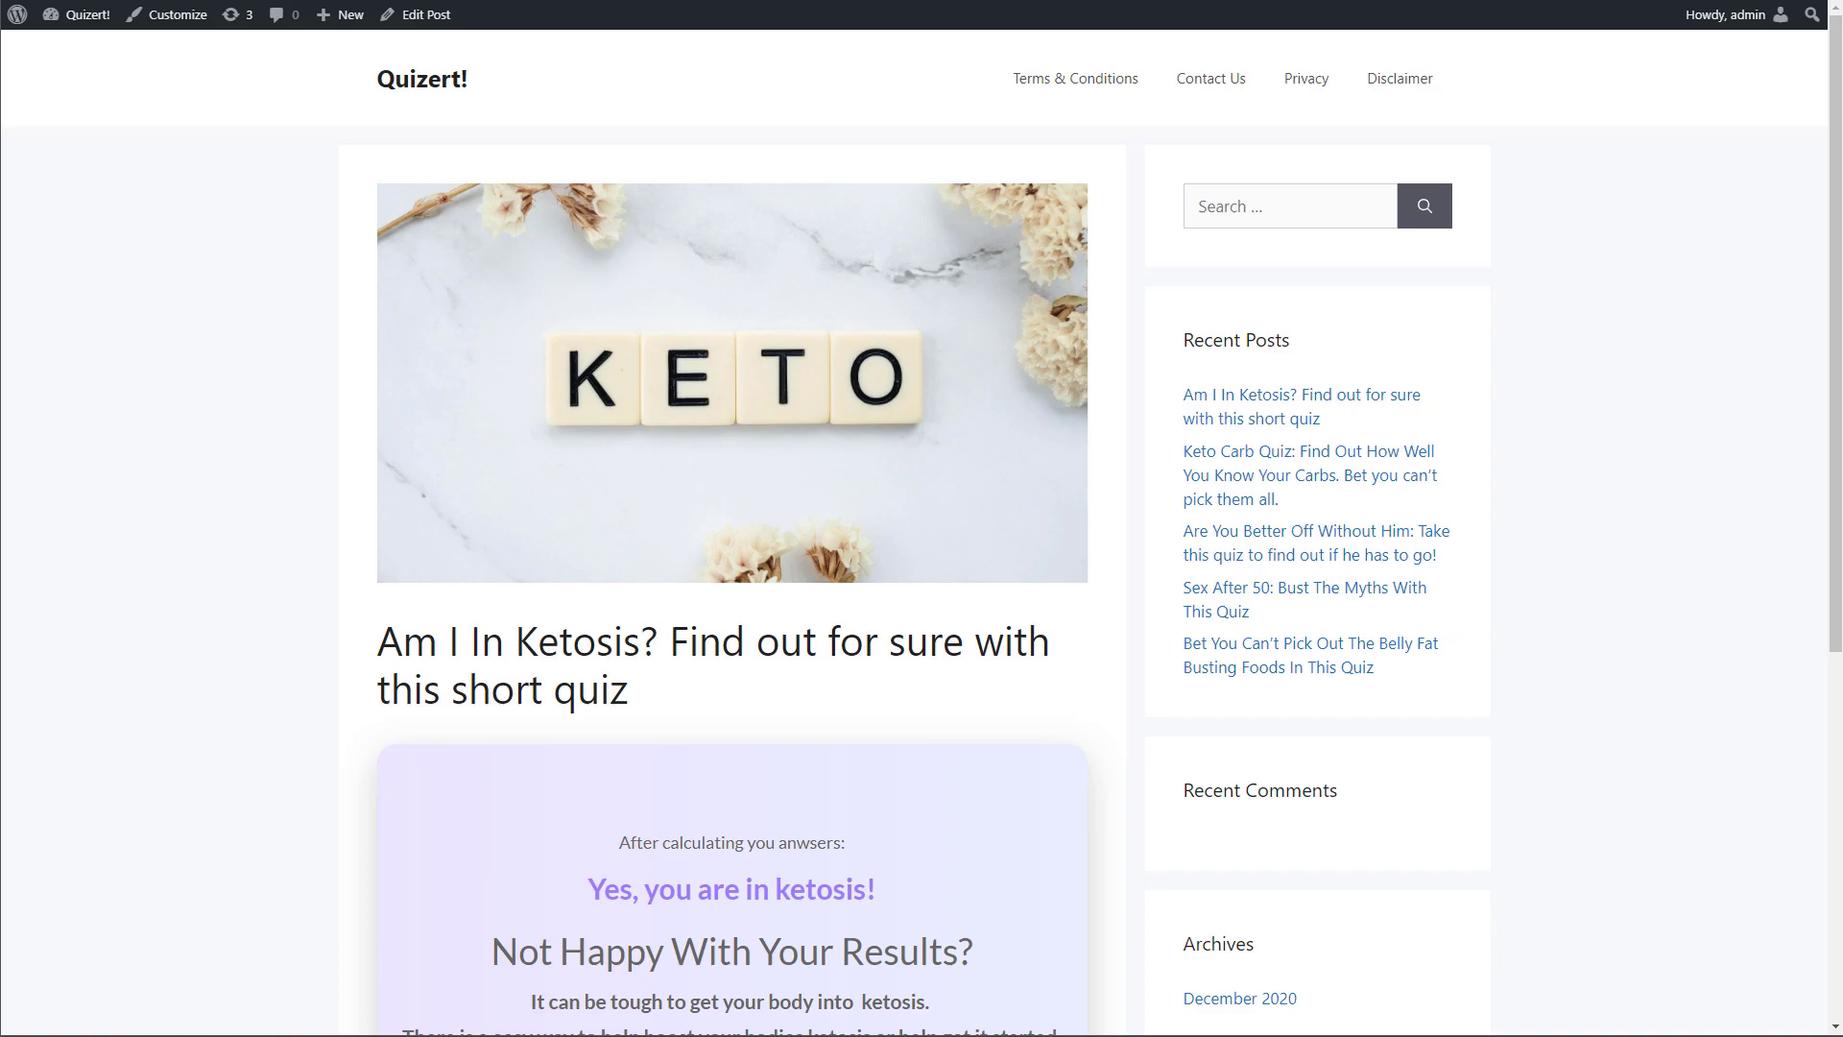
scroll(948, 523, "down", 6)
scroll(428, 531, "up", 6)
scroll(235, 637, "down", 5)
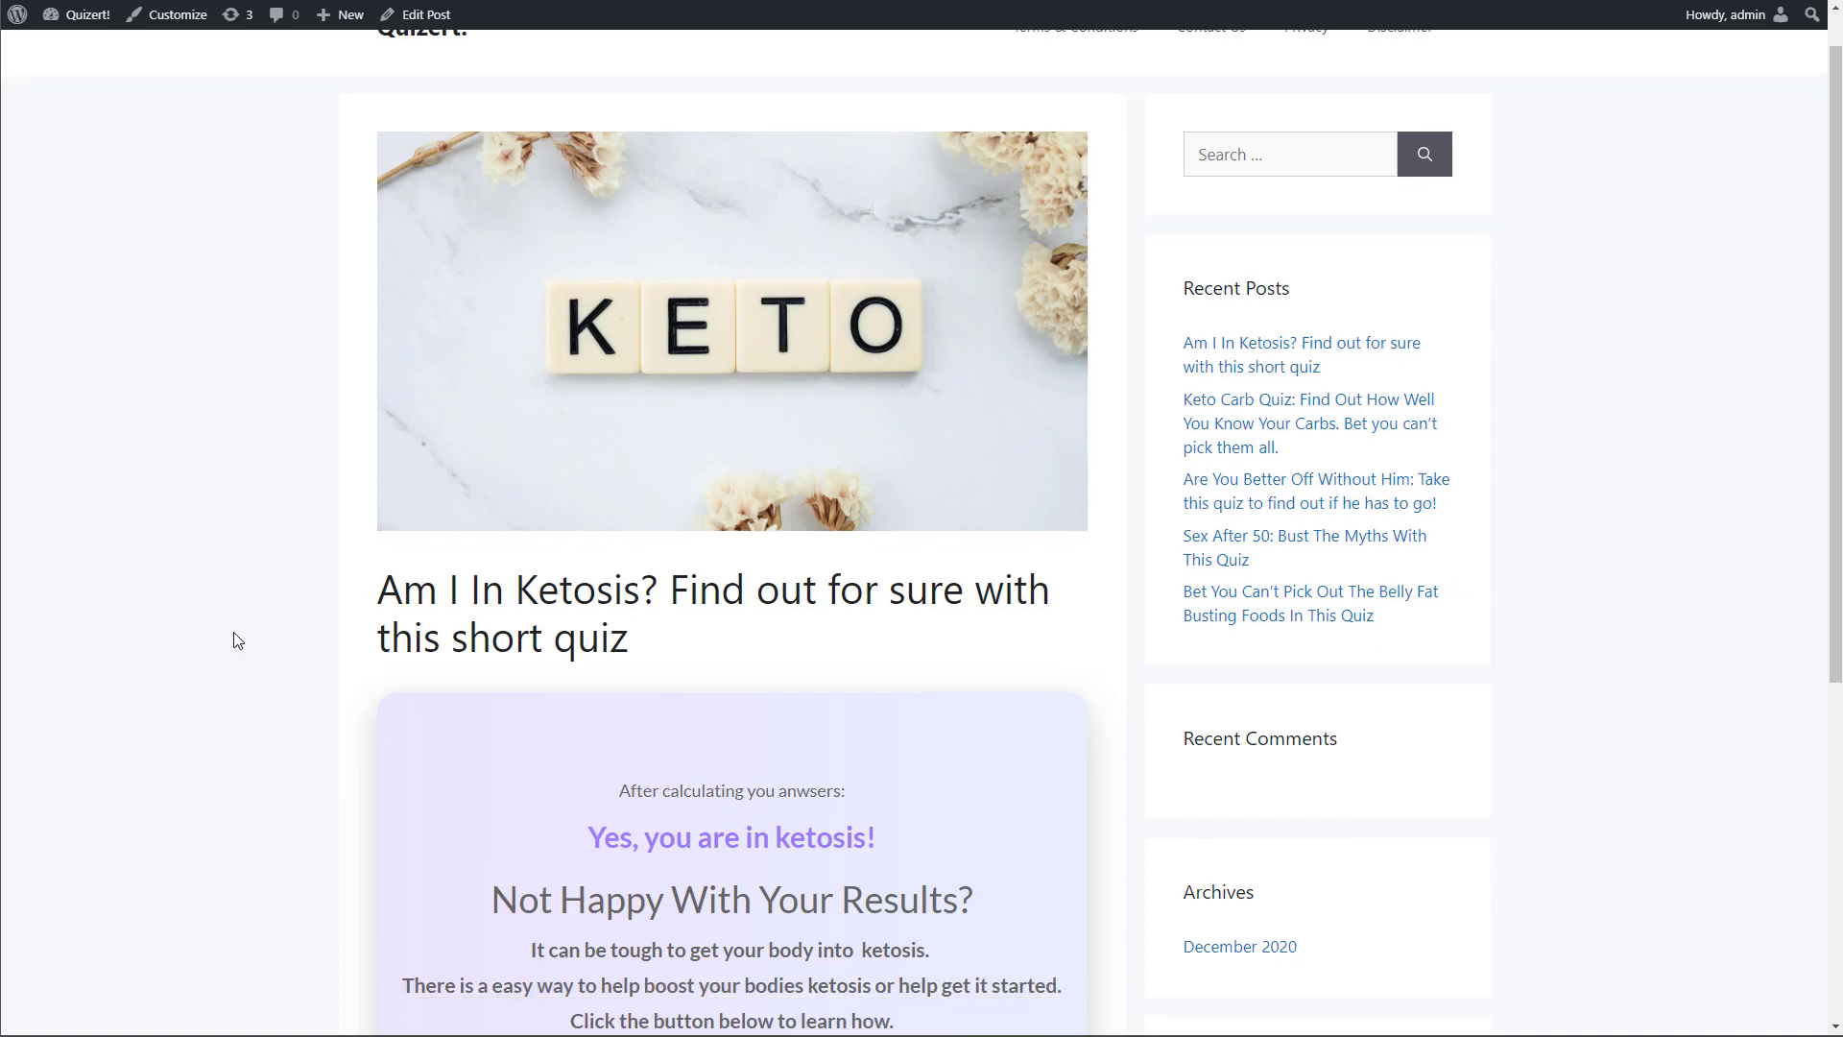
scroll(235, 637, "up", 4)
scroll(235, 637, "up", 1)
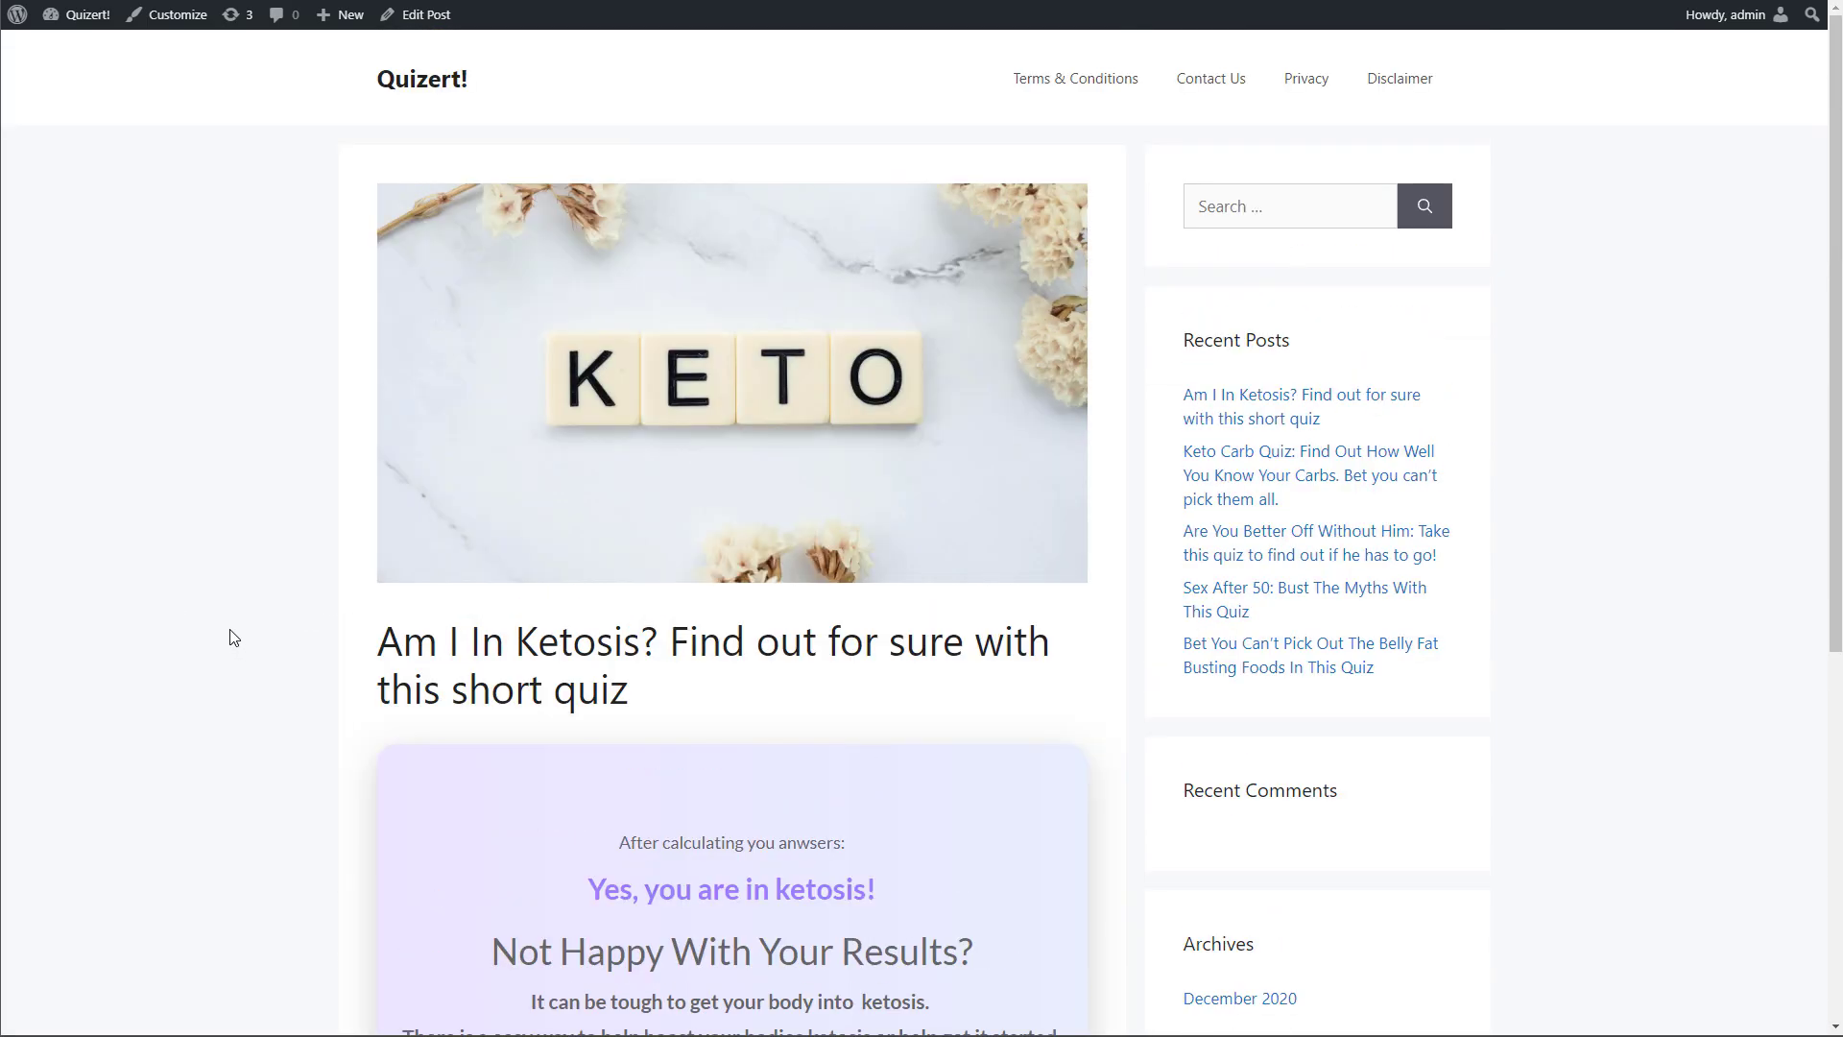